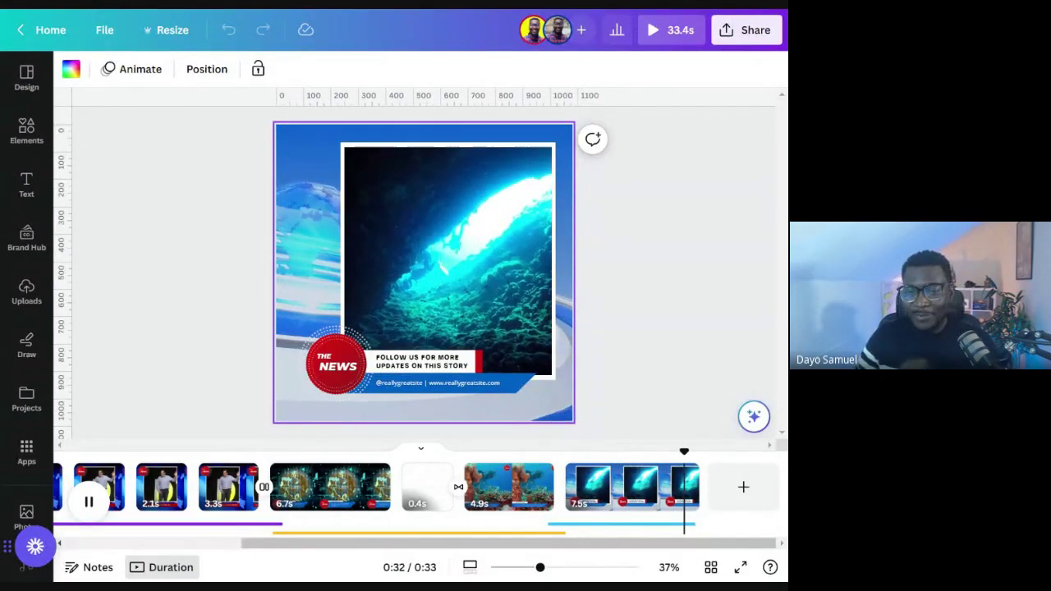
# - Play the opening "Done > Perfect" pages of the mobile video and look through the following pages in its timeline
pyautogui.click(161, 254)
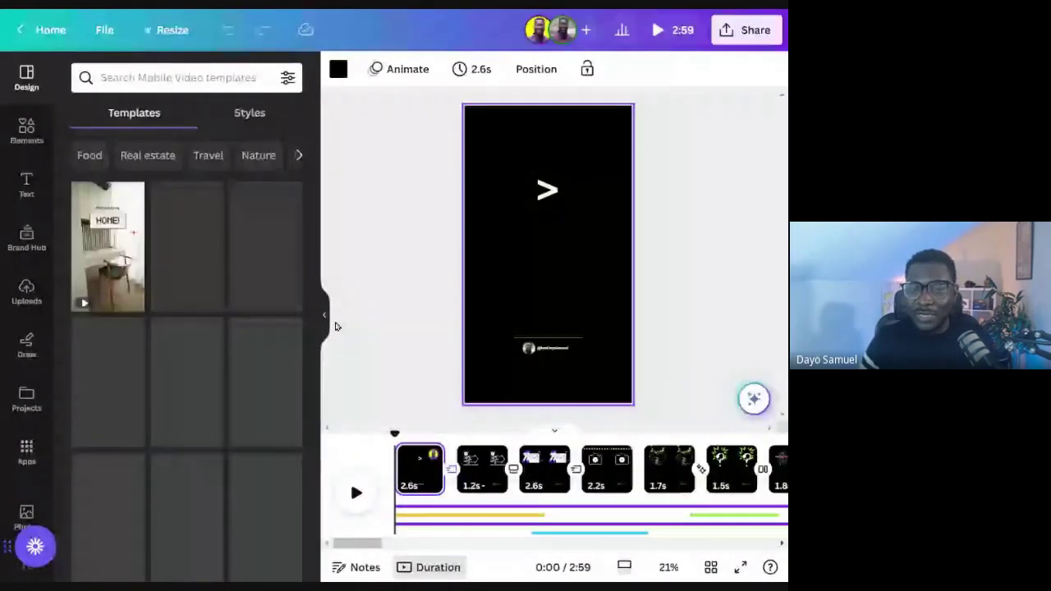
pyautogui.click(325, 319)
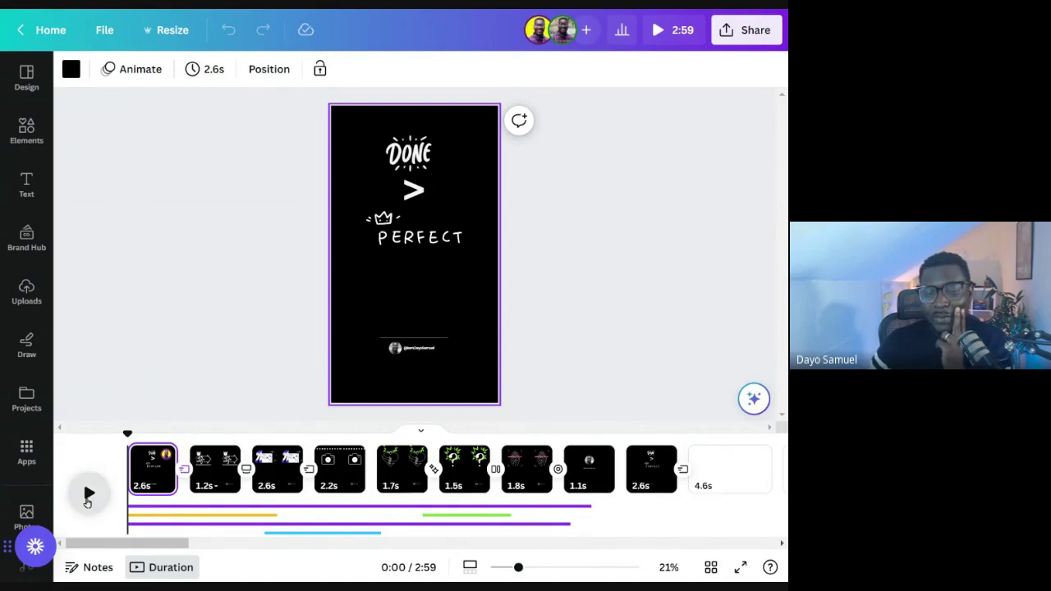
pyautogui.click(88, 495)
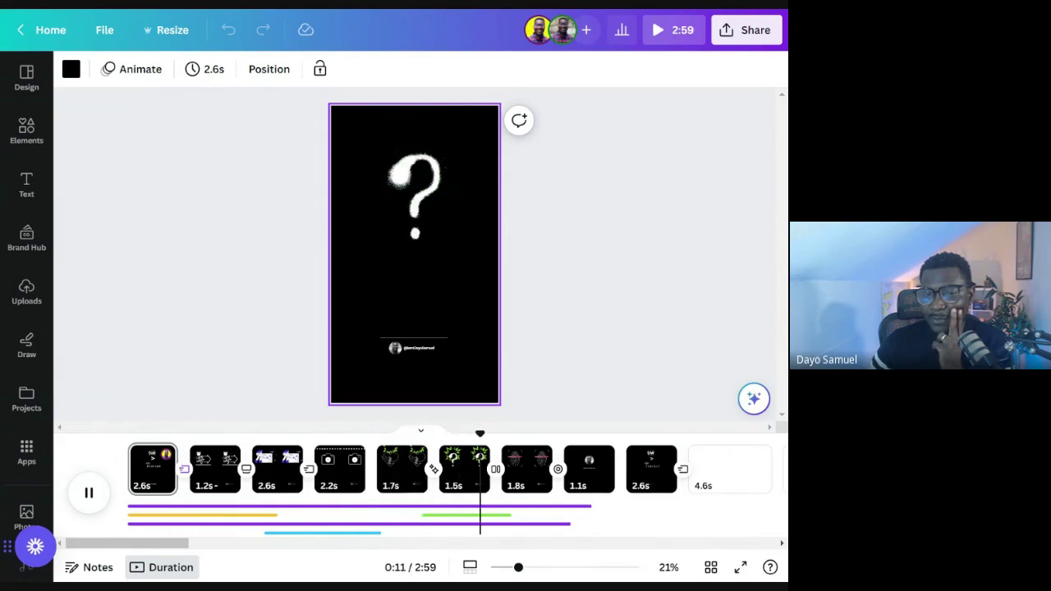
pyautogui.hscroll(3, 435, 526)
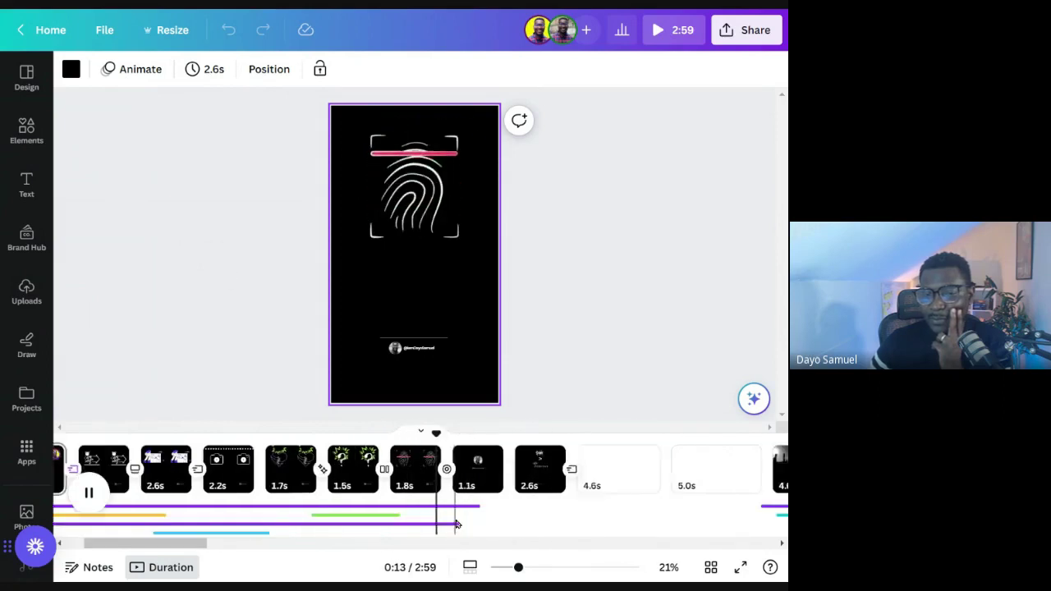
pyautogui.hscroll(8, 457, 524)
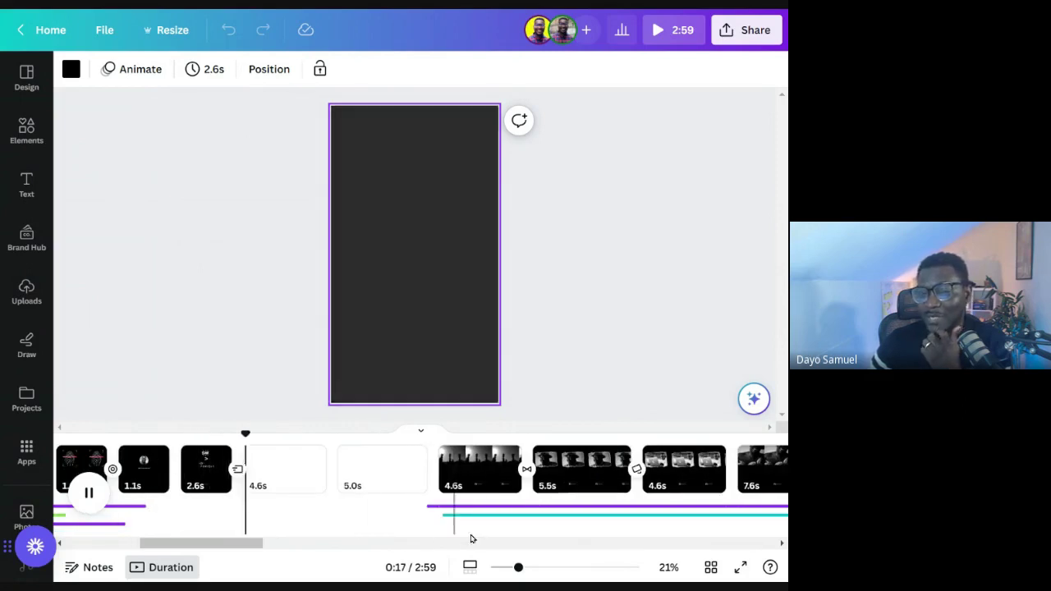
pyautogui.hscroll(9, 260, 542)
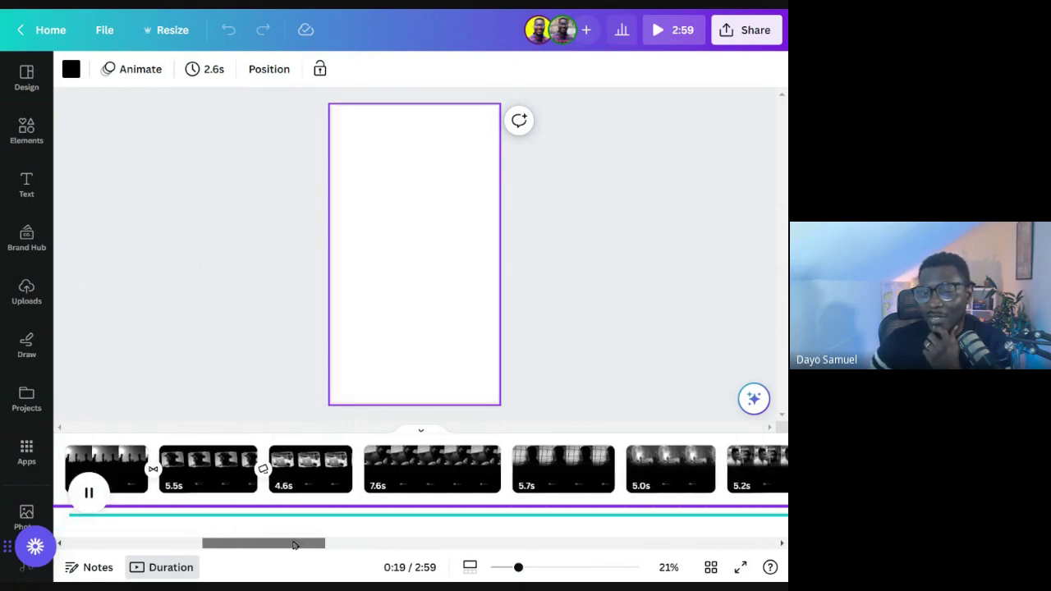
pyautogui.moveTo(294, 545); pyautogui.dragTo(504, 547)
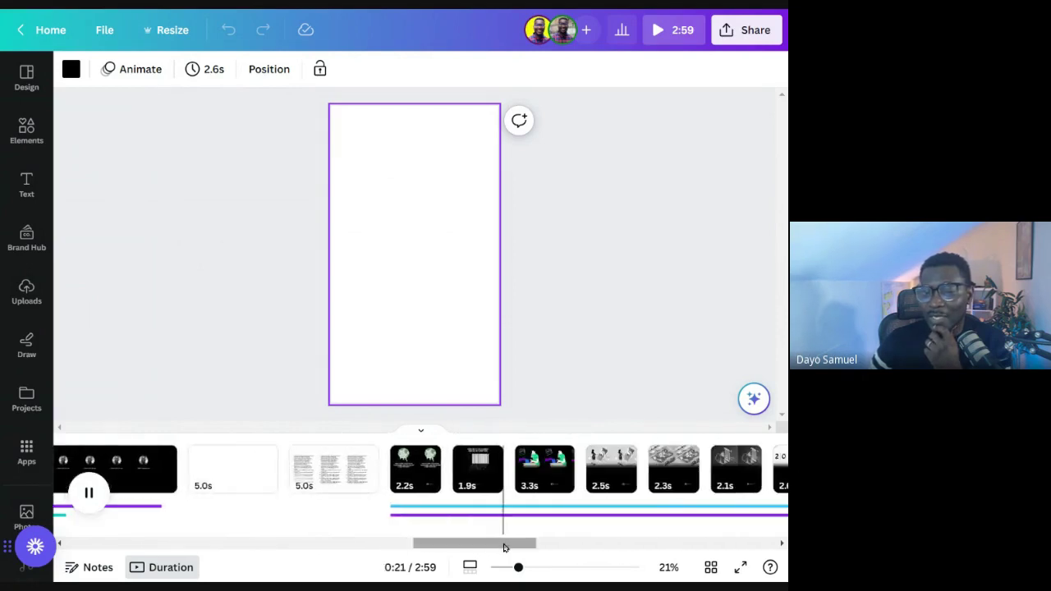
# - Preview the mobile video from the 2.2s page at 1:45 through its closing profile page
pyautogui.click(390, 446)
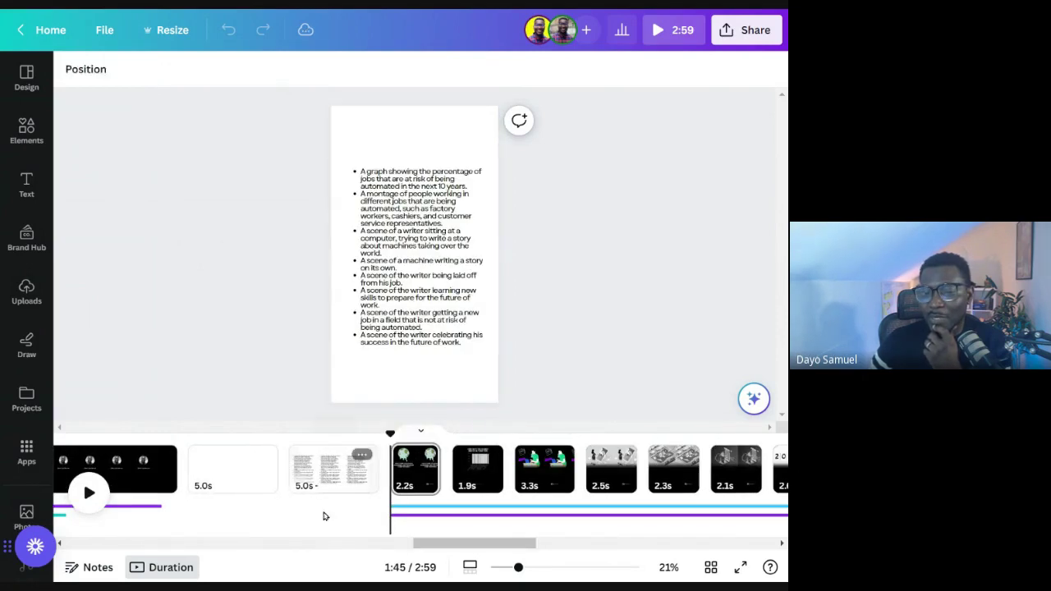
pyautogui.click(87, 493)
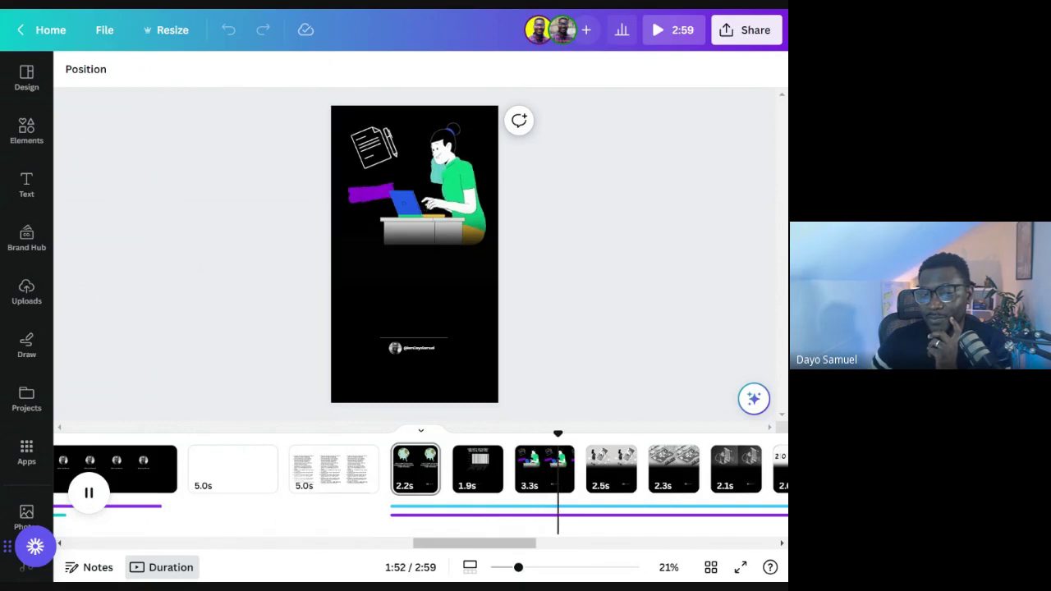
pyautogui.moveTo(503, 548); pyautogui.dragTo(565, 550)
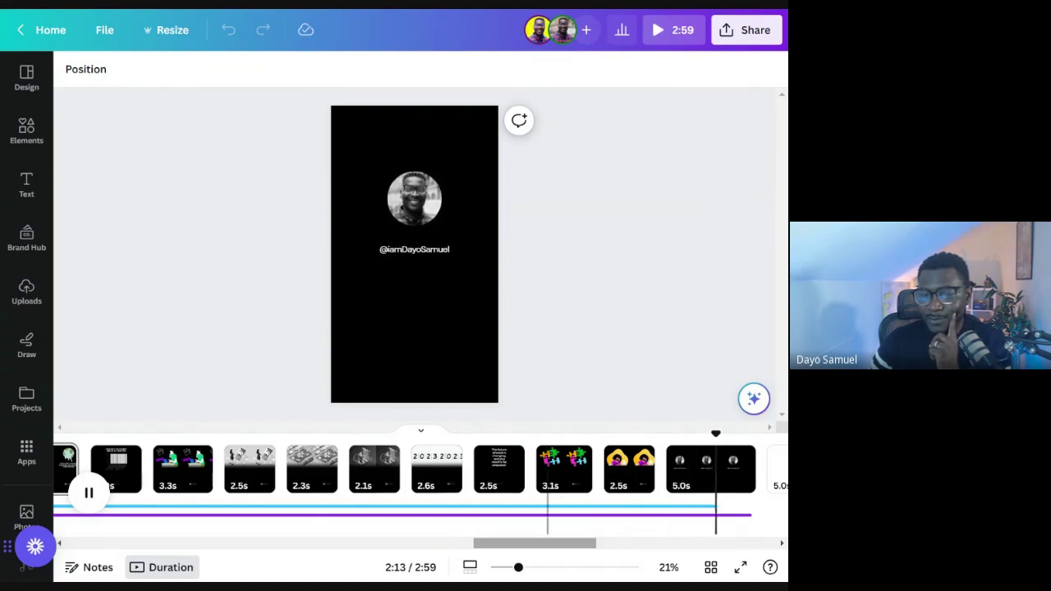
pyautogui.moveTo(550, 542); pyautogui.dragTo(588, 543)
pyautogui.click(87, 496)
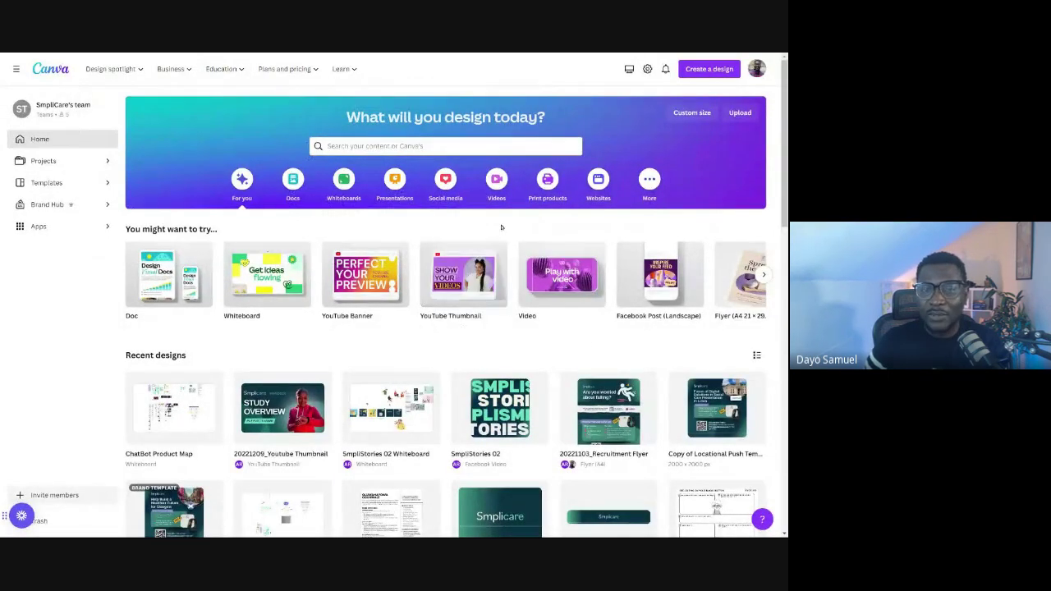
# - Create a blank Mobile Video design and add a second page to it
pyautogui.click(498, 180)
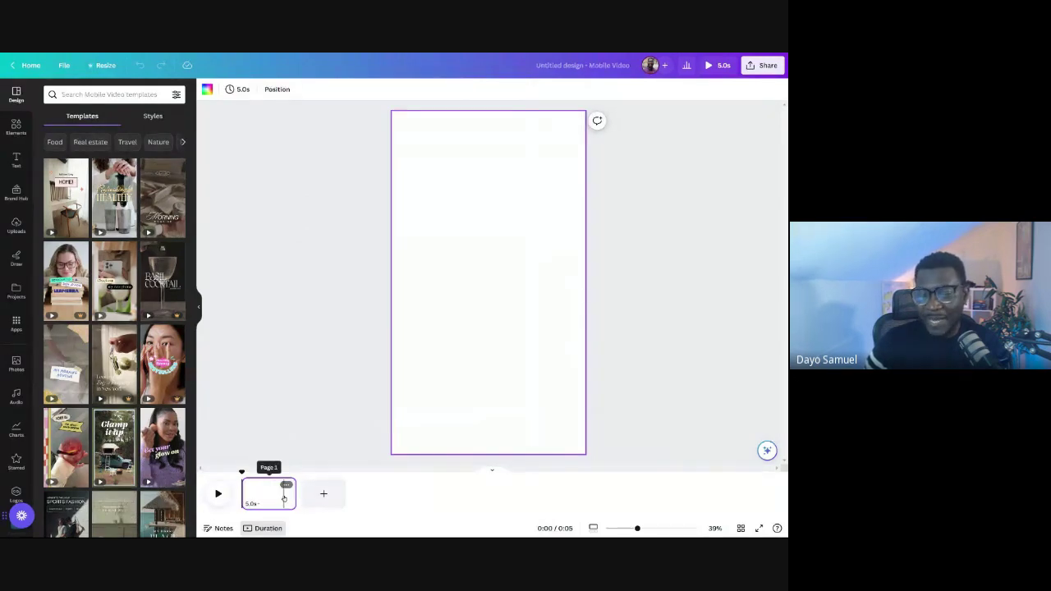
pyautogui.click(324, 494)
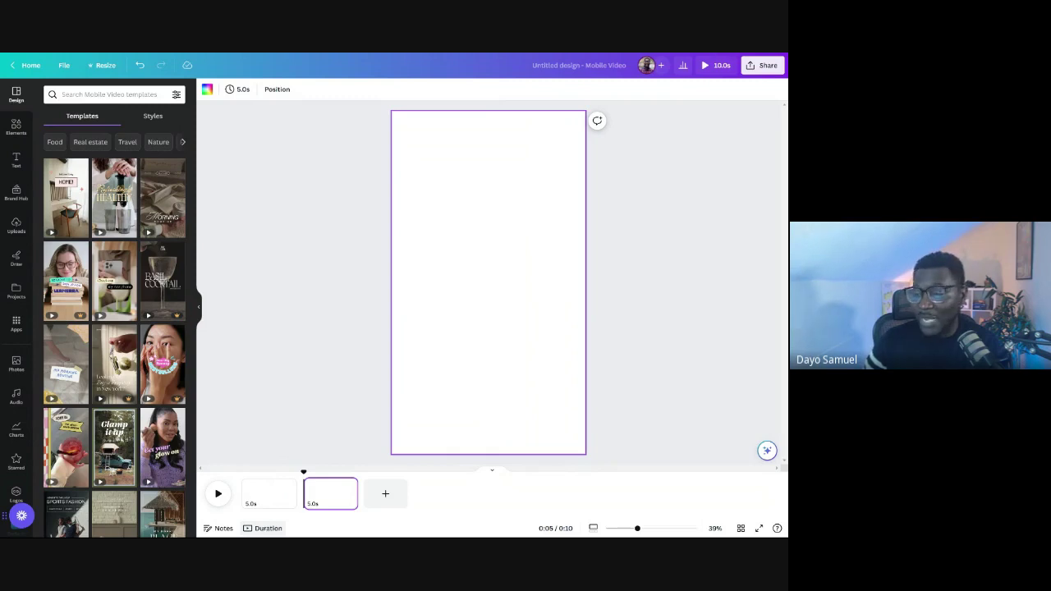
# - Compare the duration timeline with the plain page-thumbnail view, finishing with durations shown
pyautogui.click(261, 530)
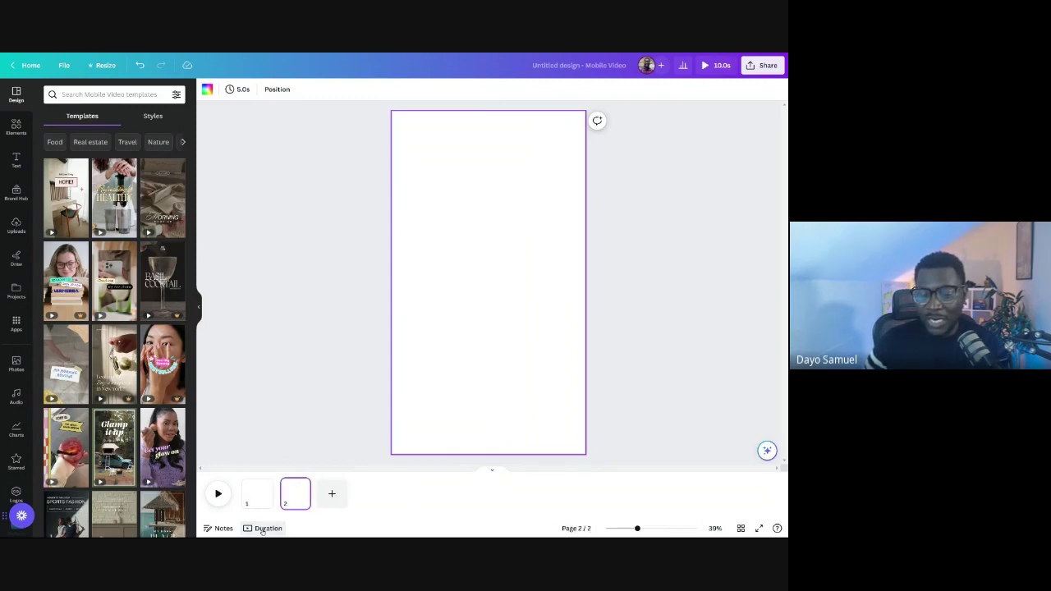
pyautogui.click(262, 530)
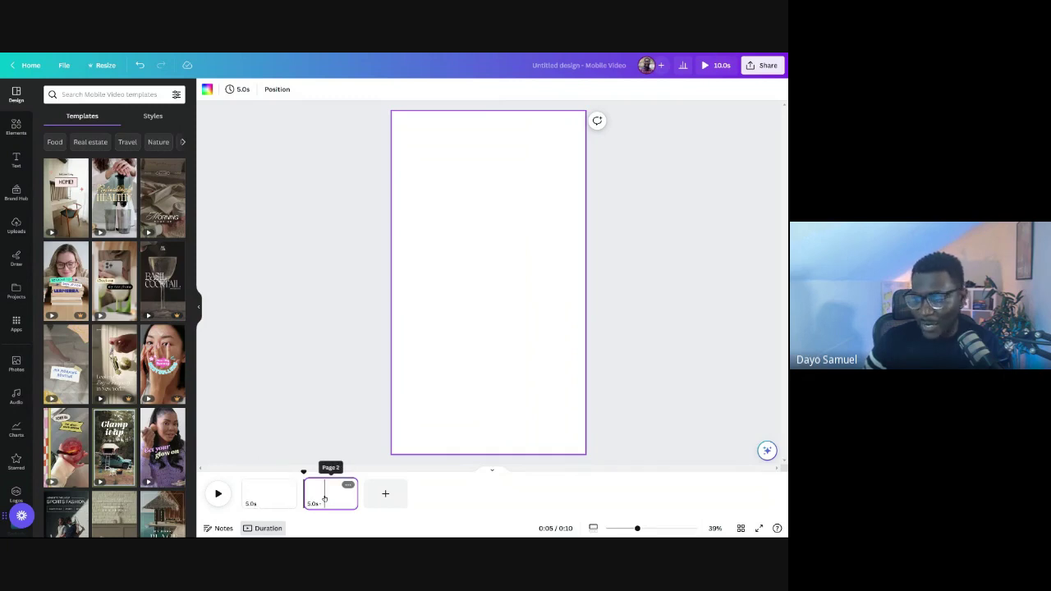
pyautogui.press('Return')
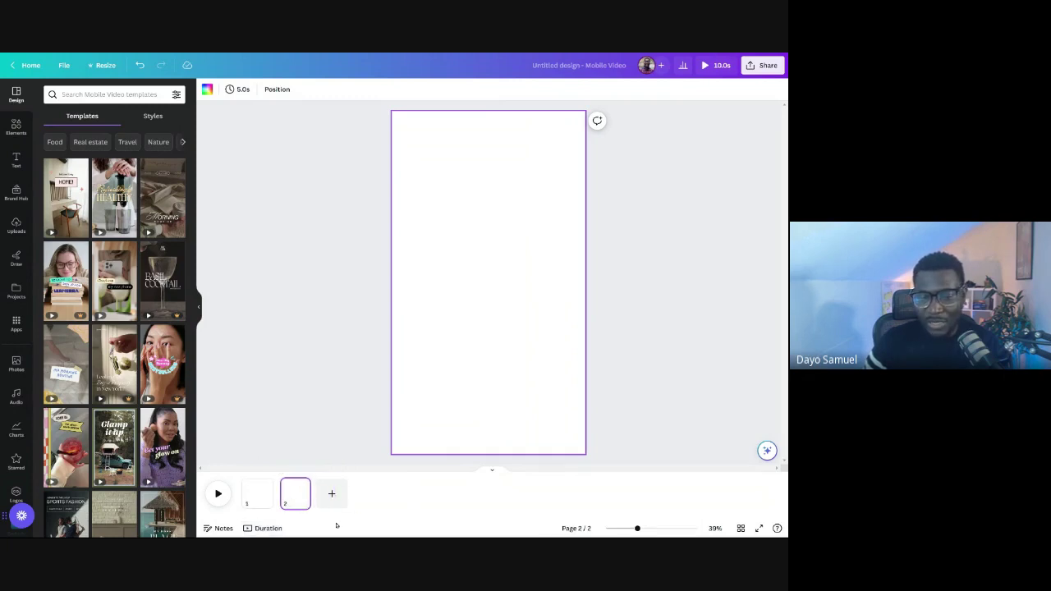
pyautogui.click(258, 529)
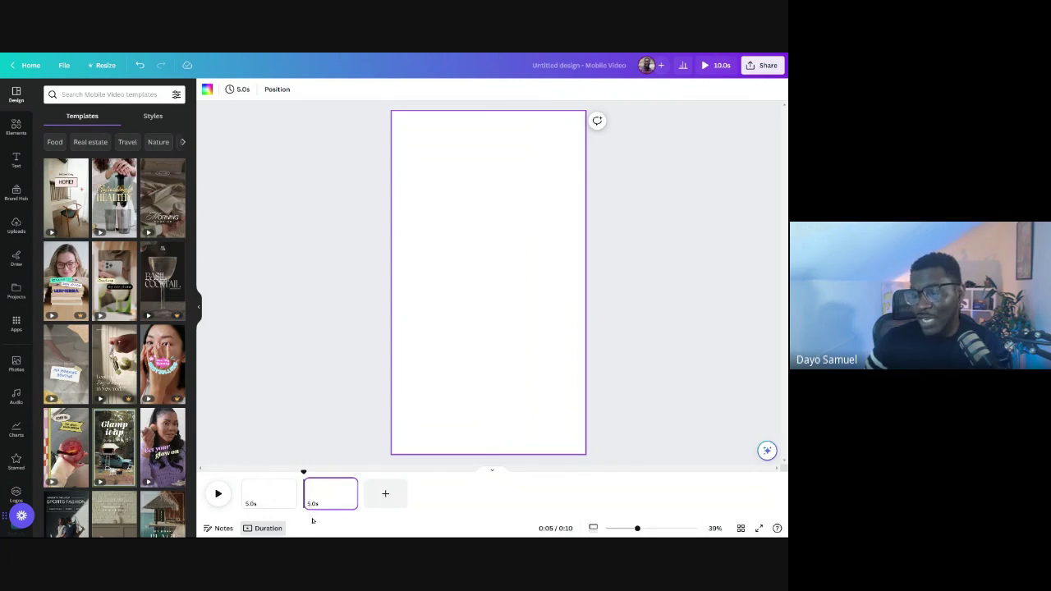
# - Switch to the SmpliStories 01 design and preview its animated pages from the start
pyautogui.click(323, 235)
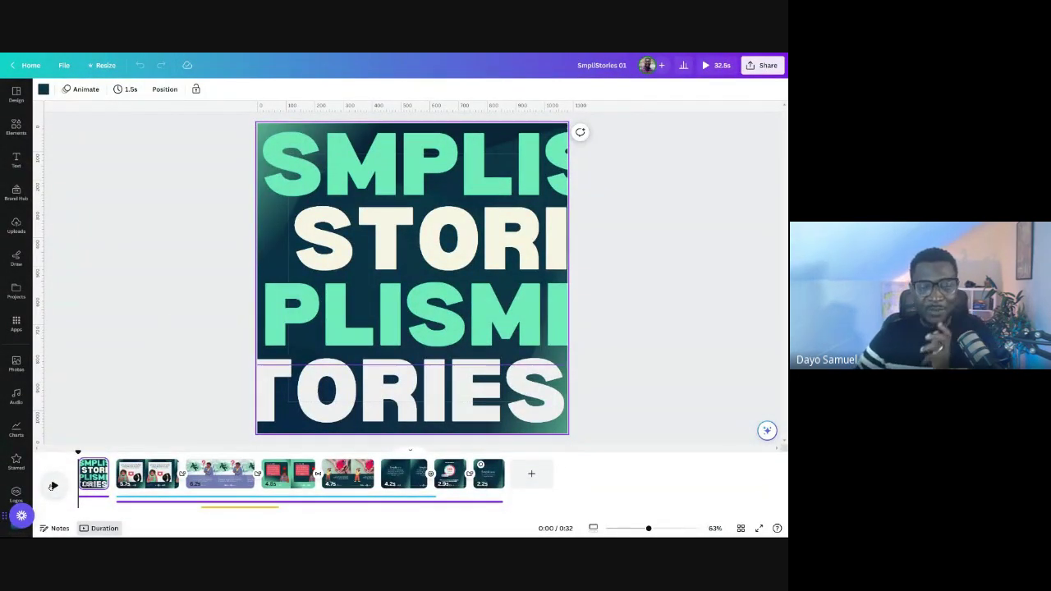
pyautogui.click(53, 485)
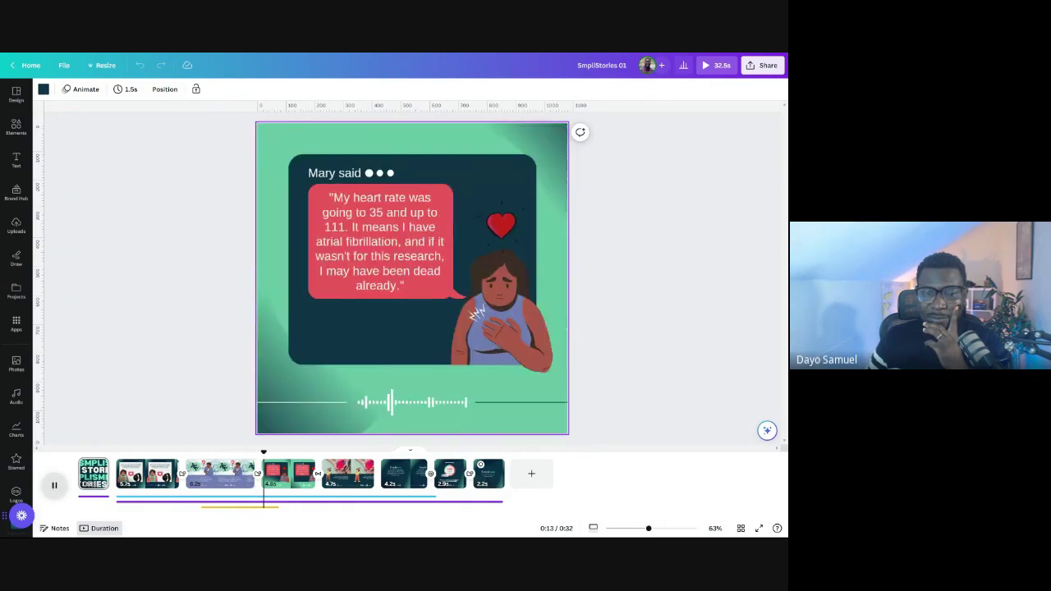
pyautogui.click(53, 485)
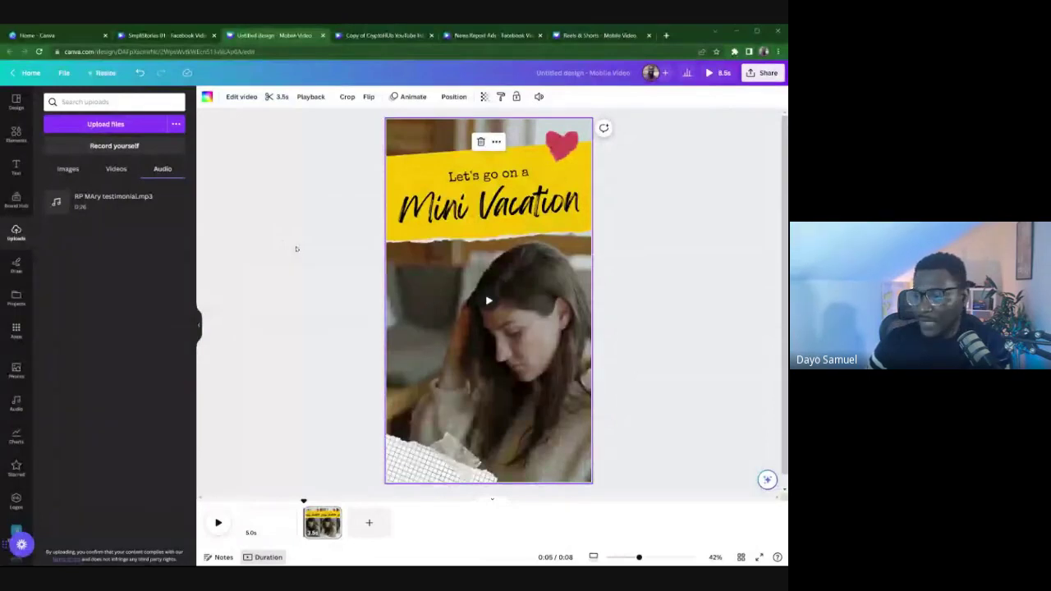
# - Return to the full list of Mobile Video templates in the untitled design and browse through it
pyautogui.click(296, 248)
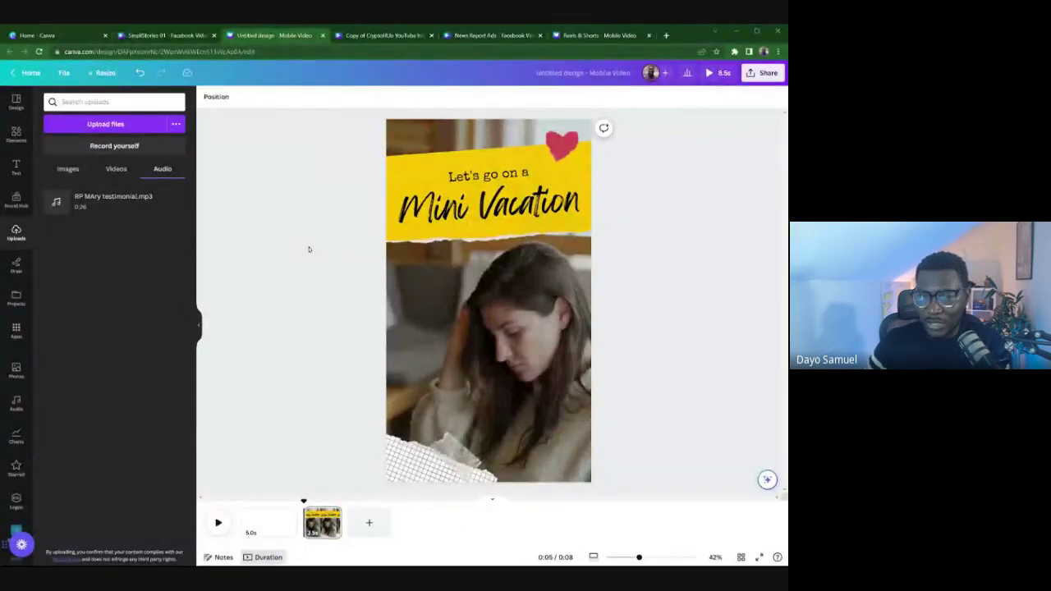
pyautogui.click(16, 102)
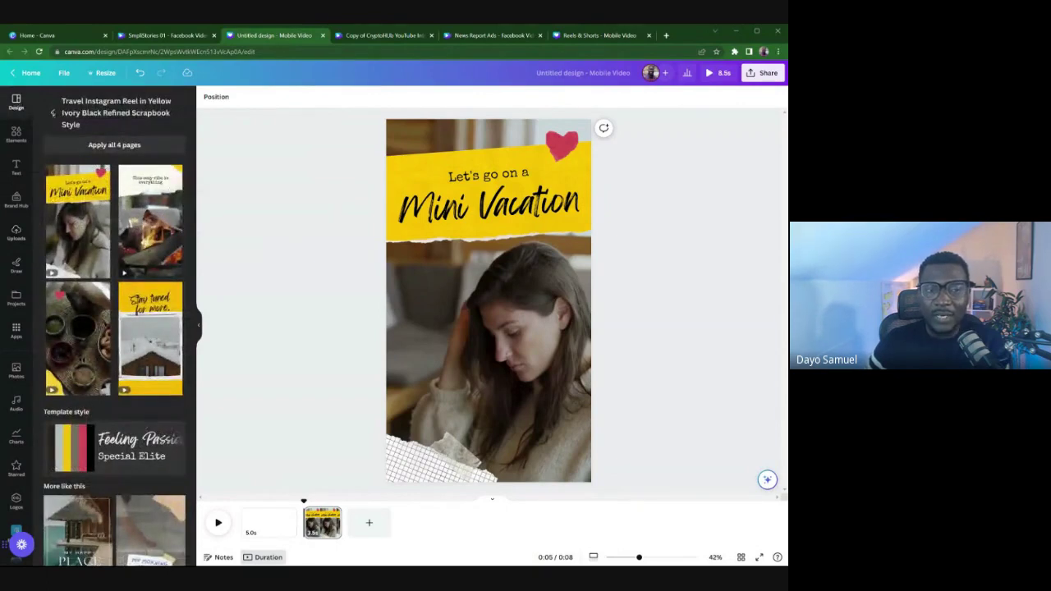
pyautogui.click(16, 103)
pyautogui.scroll(-3, 121, 235)
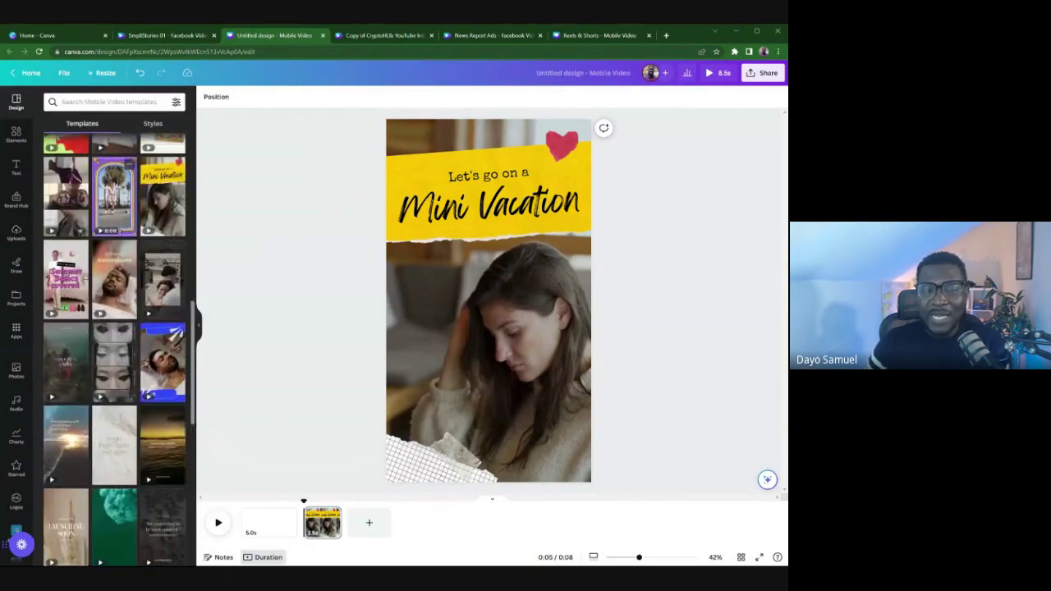
pyautogui.scroll(-5, 121, 235)
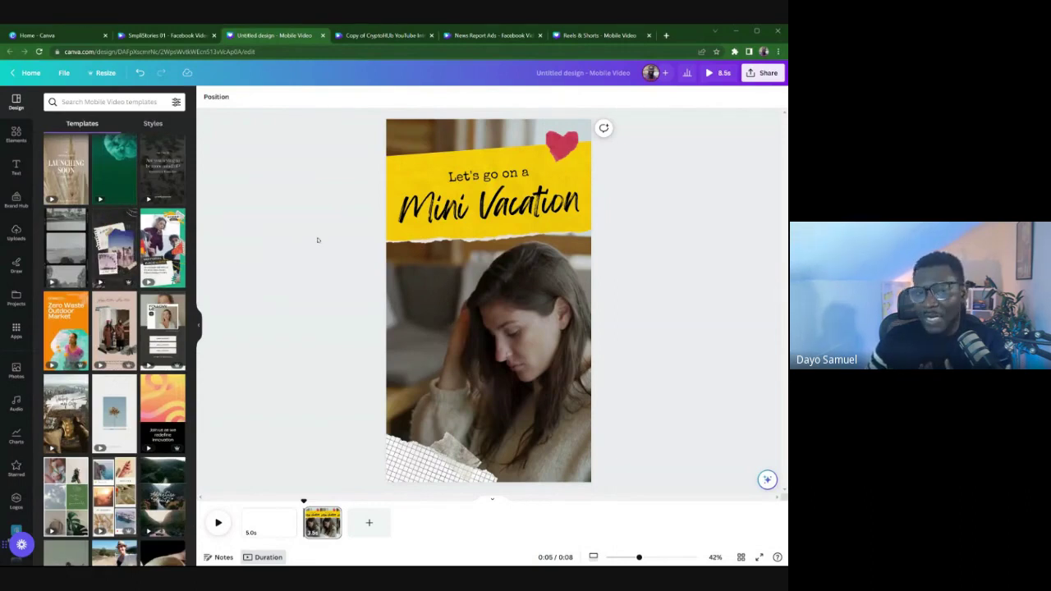
# - Search the templates for "social change" and apply the teal Digital Marketer job-hiring template to page 2
pyautogui.click(101, 101)
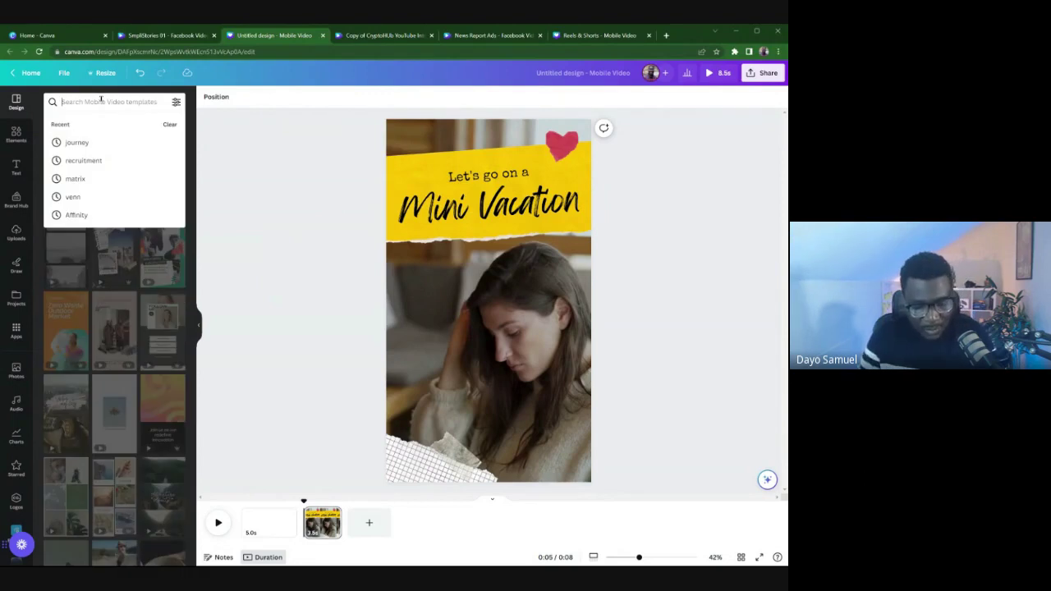
pyautogui.write('social change')
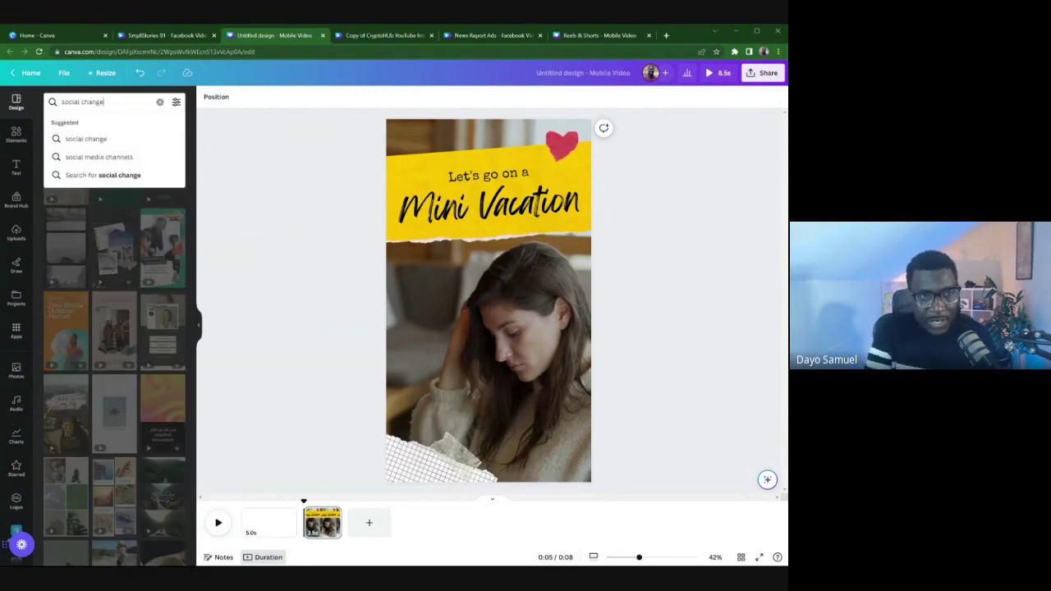
pyautogui.press('Return')
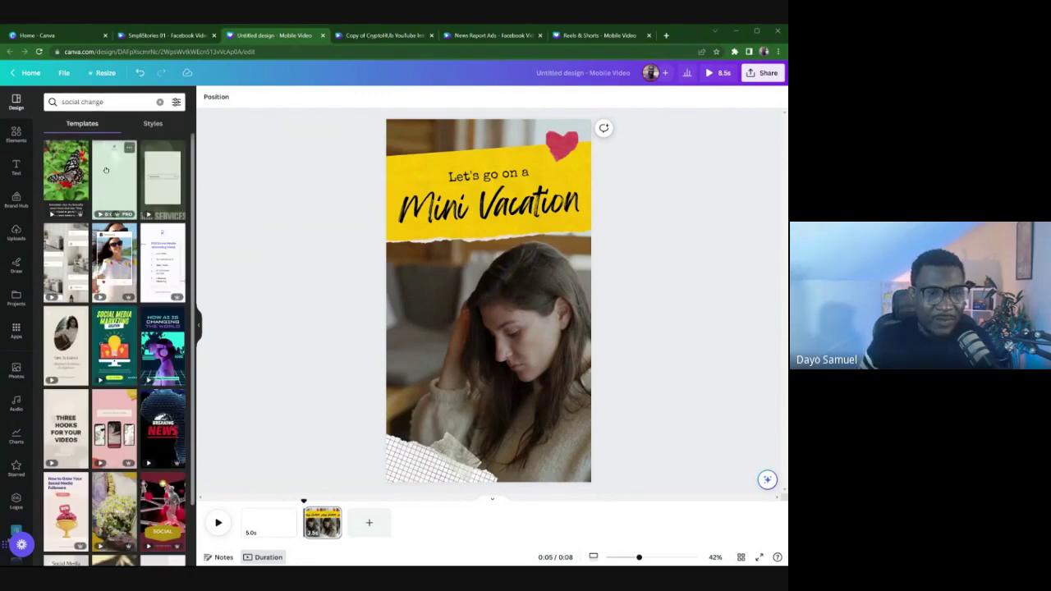
pyautogui.scroll(-2, 115, 197)
pyautogui.scroll(-1, 115, 197)
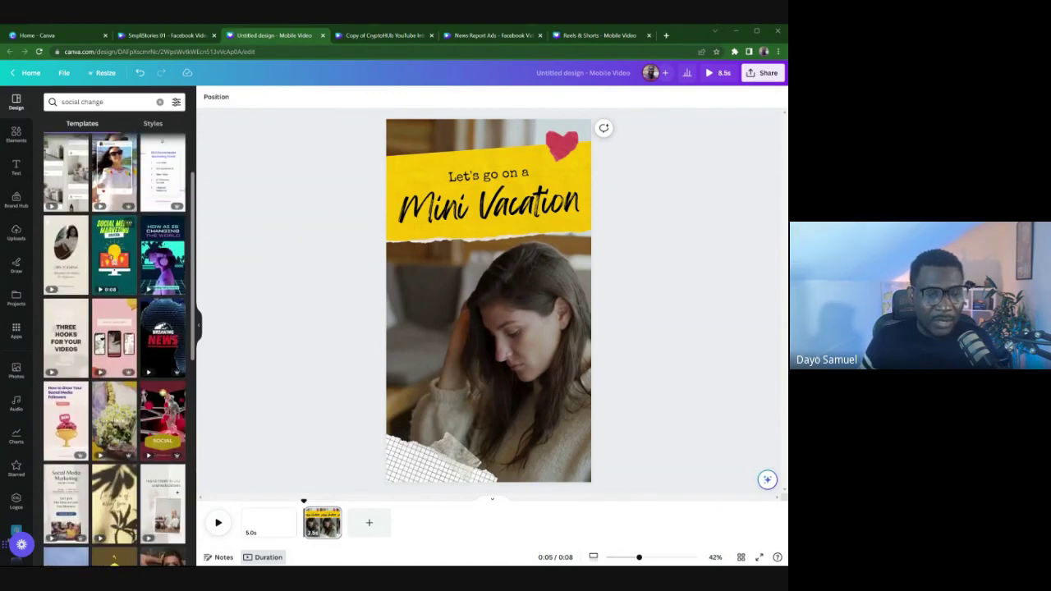
pyautogui.scroll(-3, 113, 329)
pyautogui.scroll(-10, 123, 357)
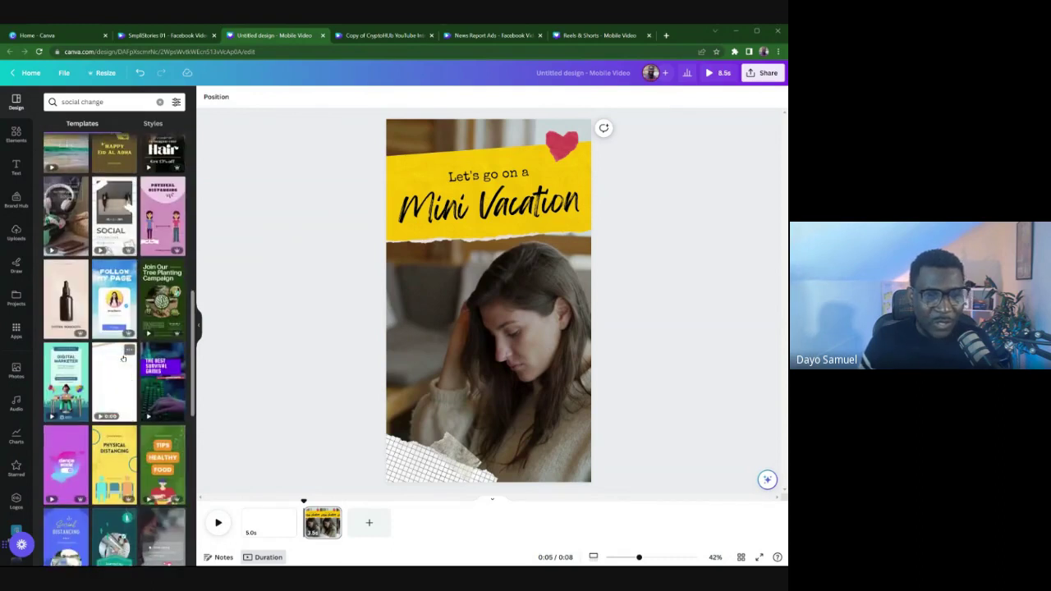
pyautogui.click(66, 380)
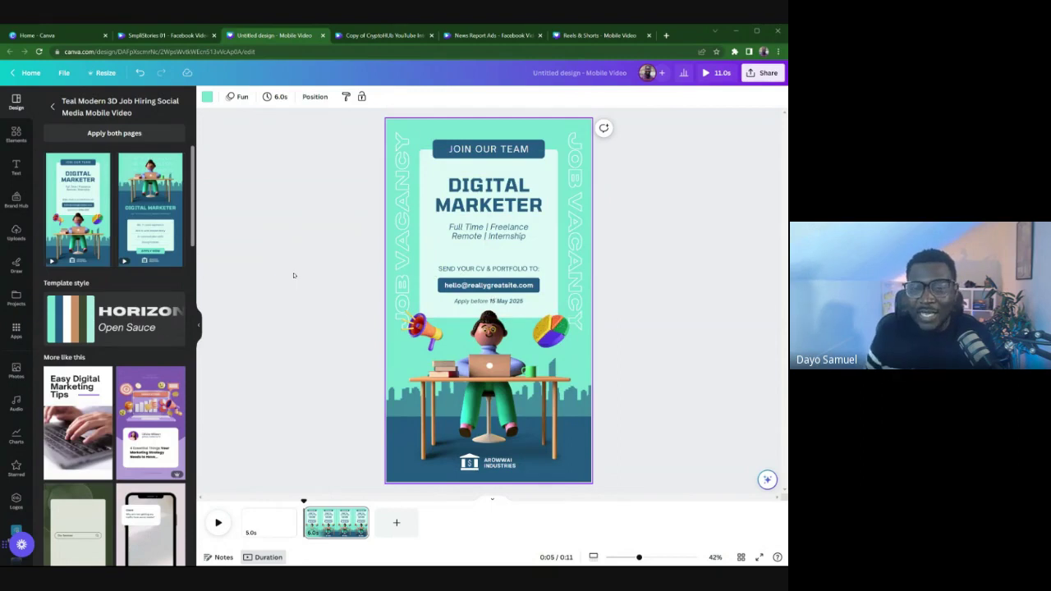
# - Preview the Digital Marketer page's animation, then replay it from the 5.0s mark
pyautogui.click(217, 528)
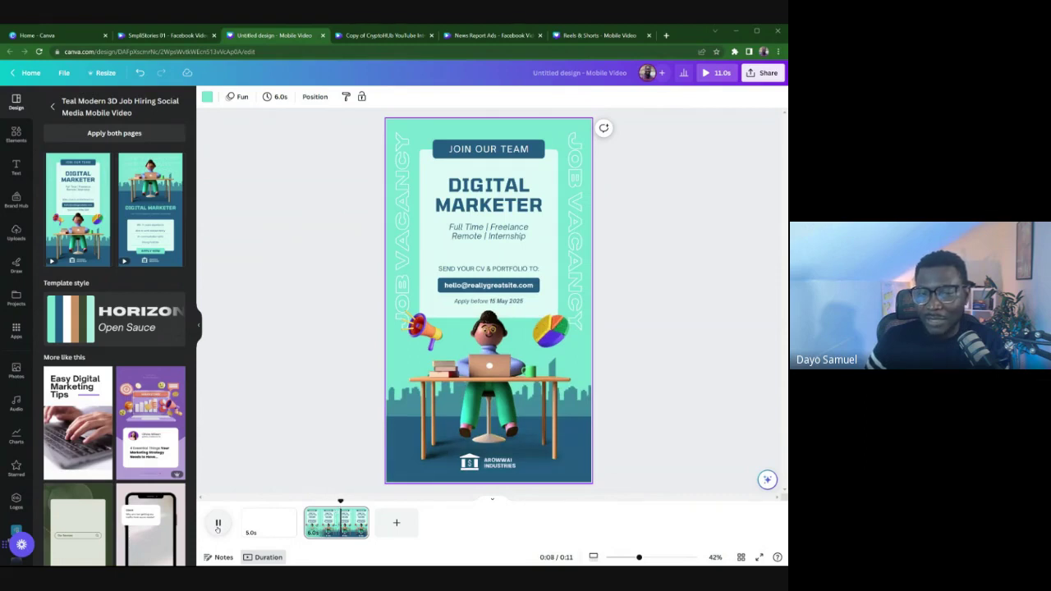
pyautogui.click(338, 230)
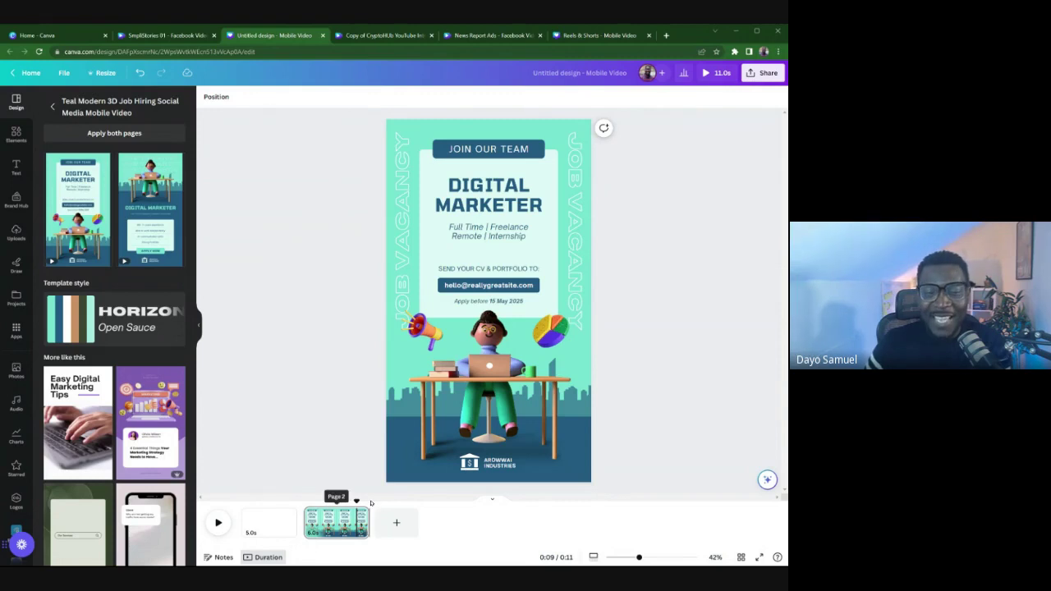
pyautogui.click(311, 503)
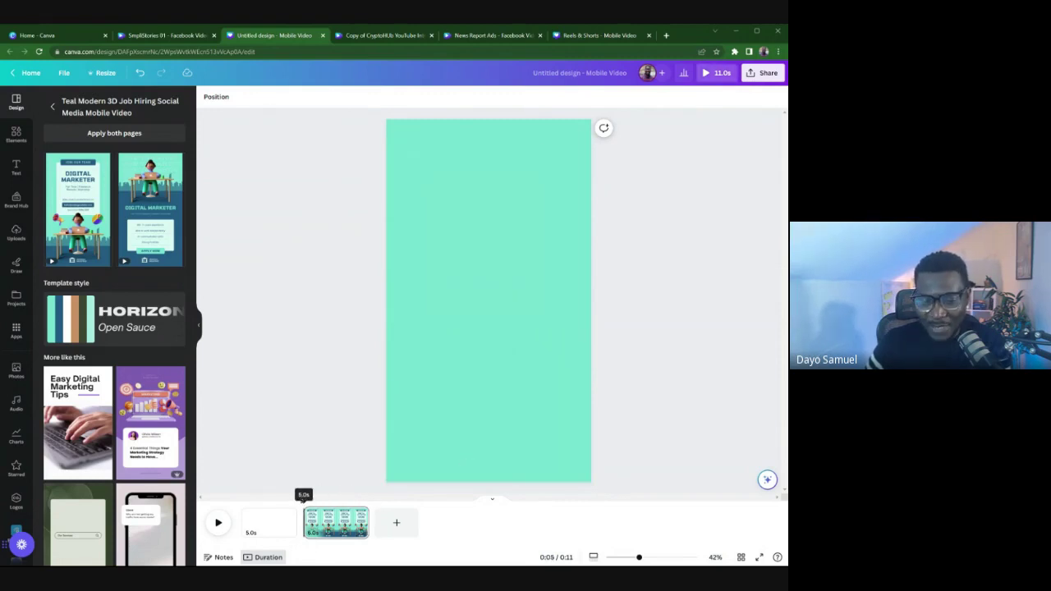
pyautogui.click(219, 523)
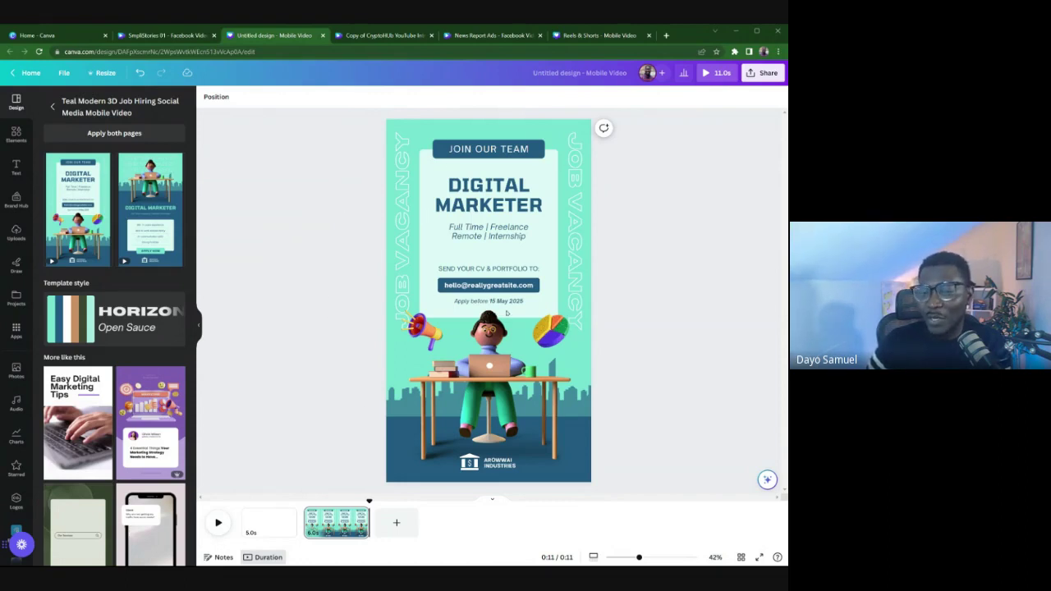
# - Show the timing of the pale card behind the Digital Marketer text and examine the page's list of layers
pyautogui.click(422, 176)
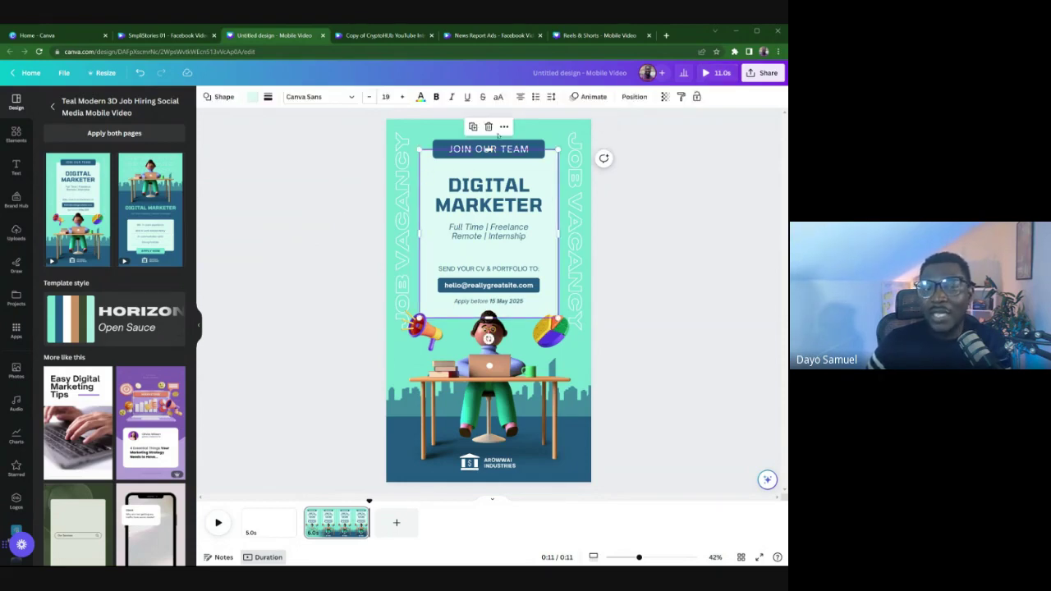
pyautogui.click(504, 126)
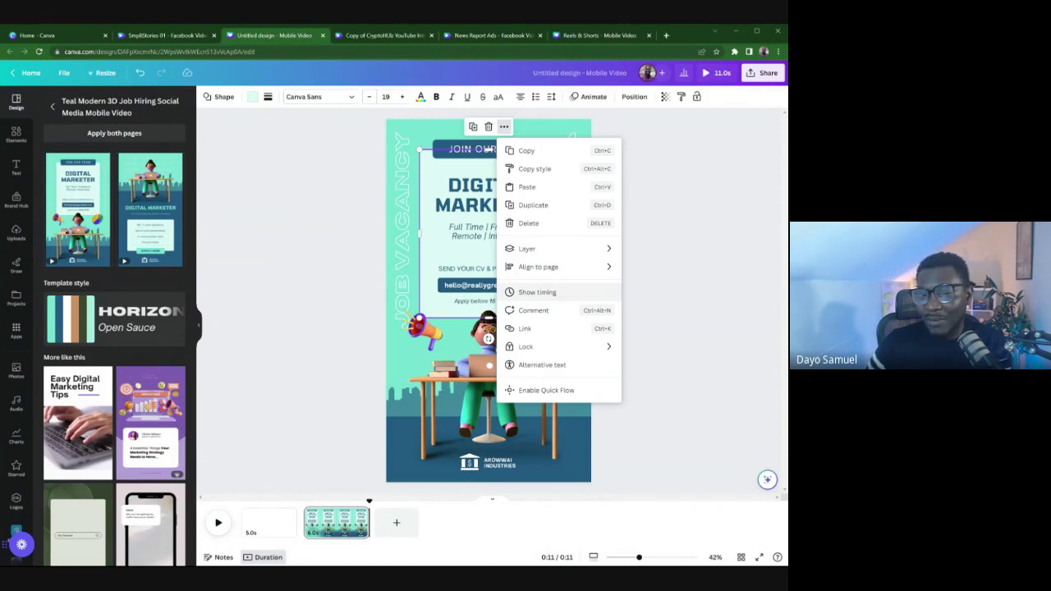
pyautogui.click(537, 291)
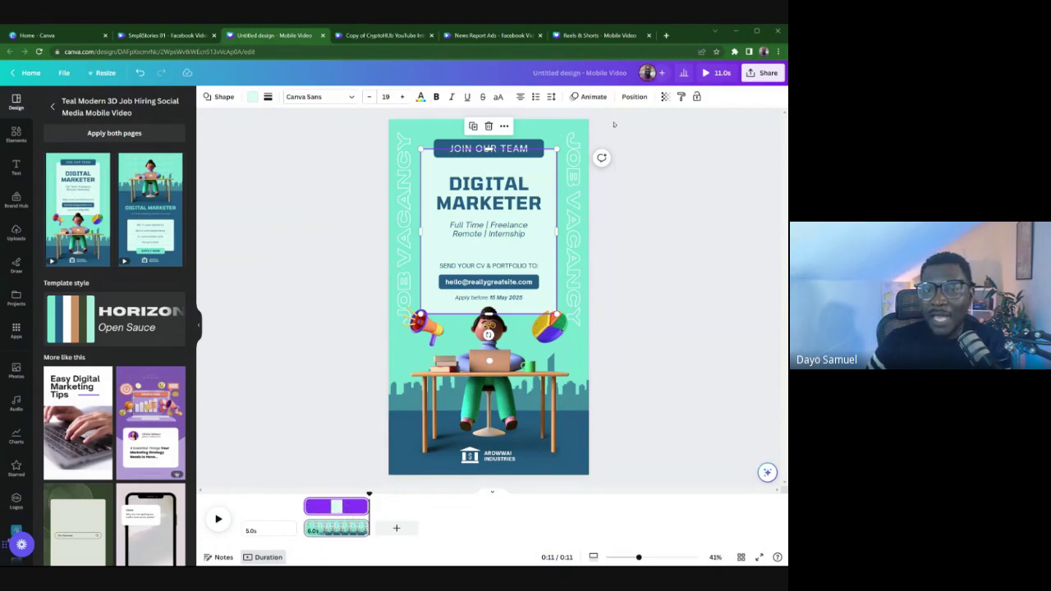
pyautogui.click(637, 97)
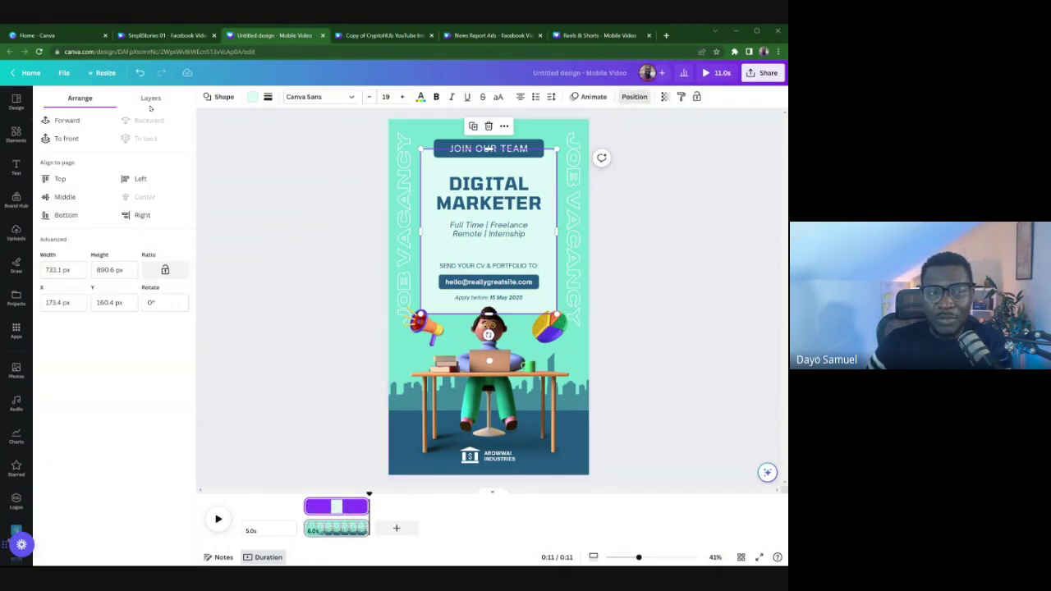
pyautogui.click(150, 101)
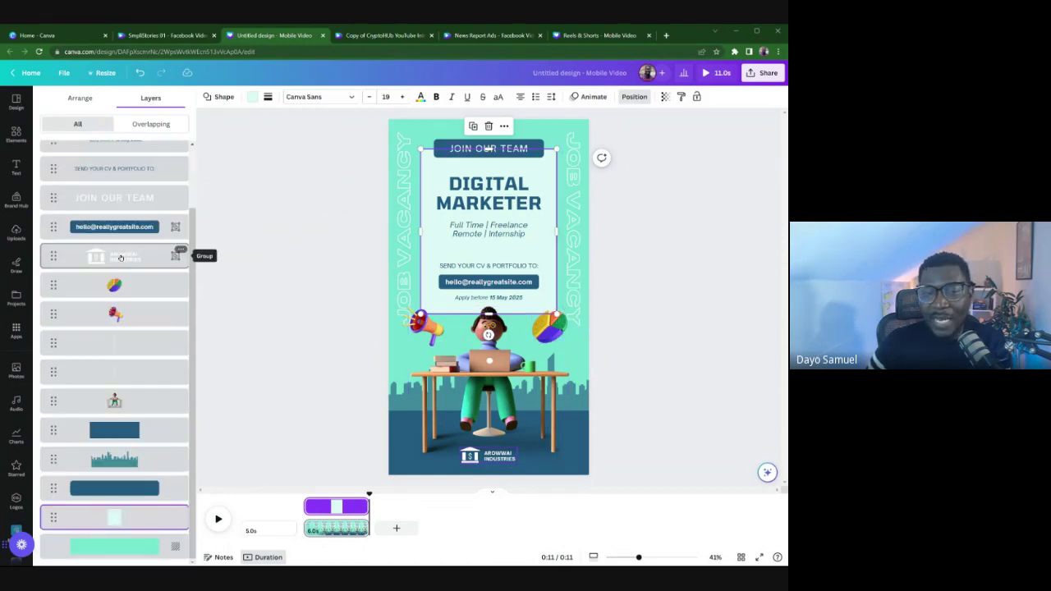
pyautogui.click(328, 228)
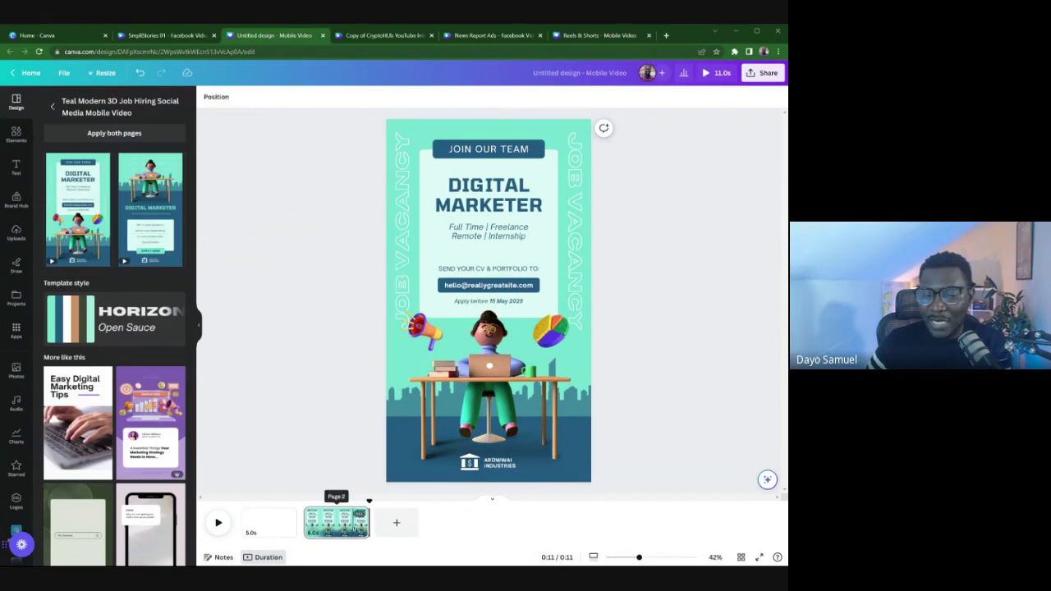
# - Delete the teal Digital Marketer page from the timeline
pyautogui.click(359, 514)
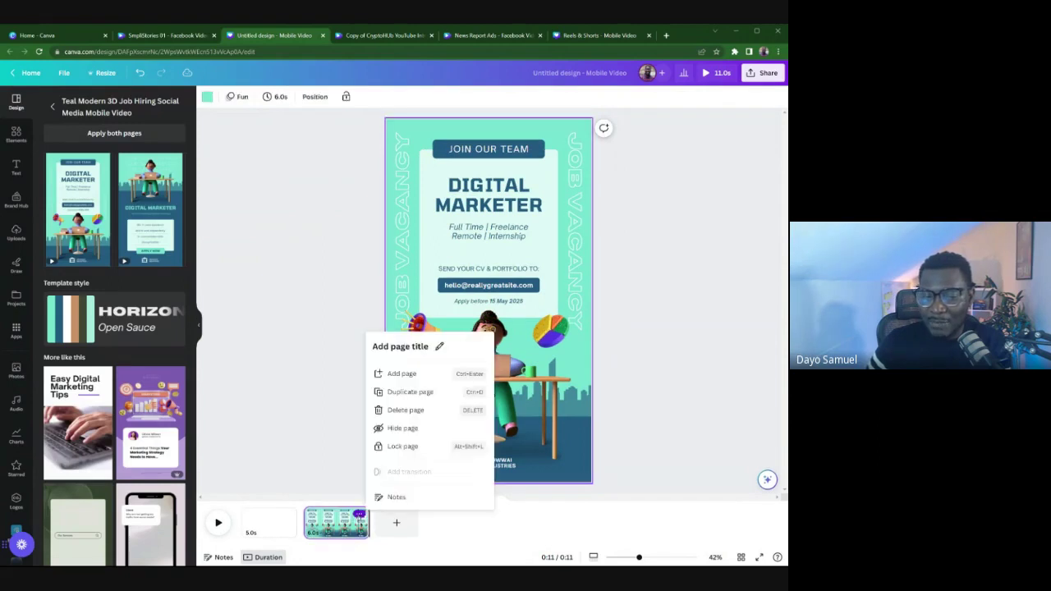
pyautogui.click(406, 411)
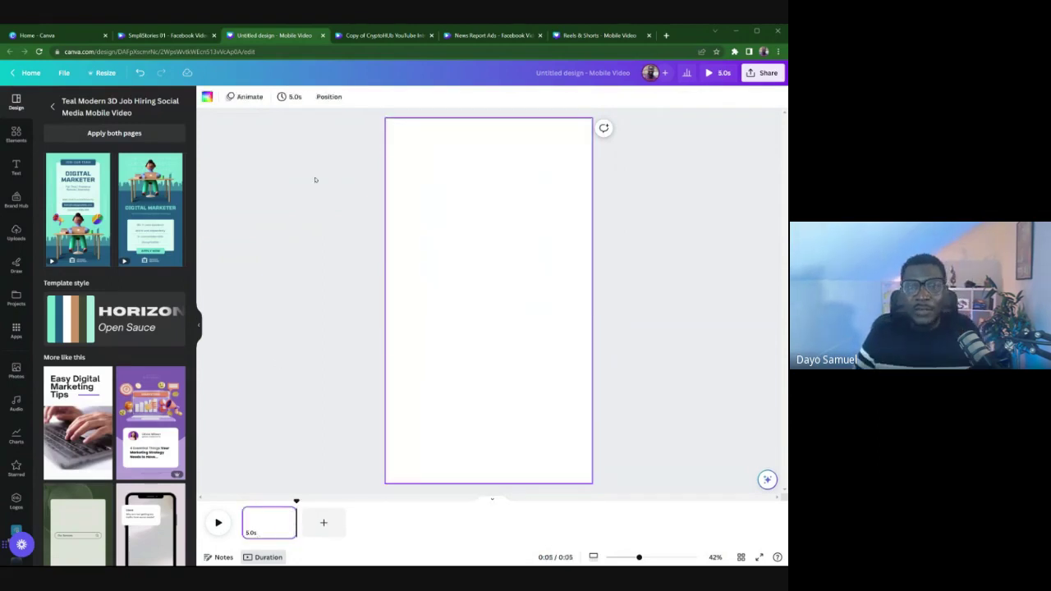
# - Open ChatGPT at chat.openai.com in a new browser tab
pyautogui.click(667, 37)
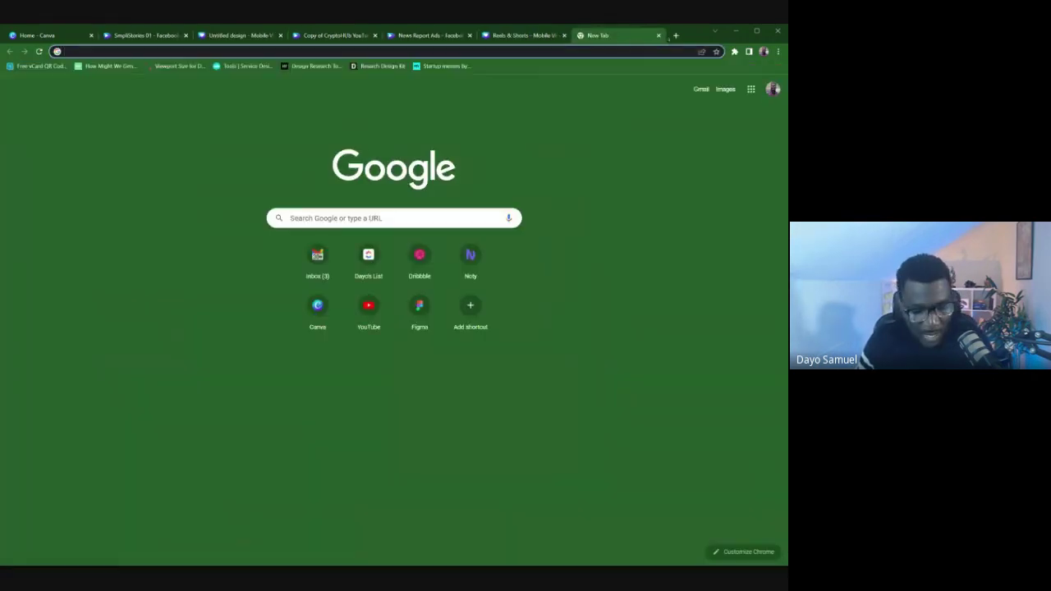
pyautogui.write('xha')
pyautogui.click(208, 339)
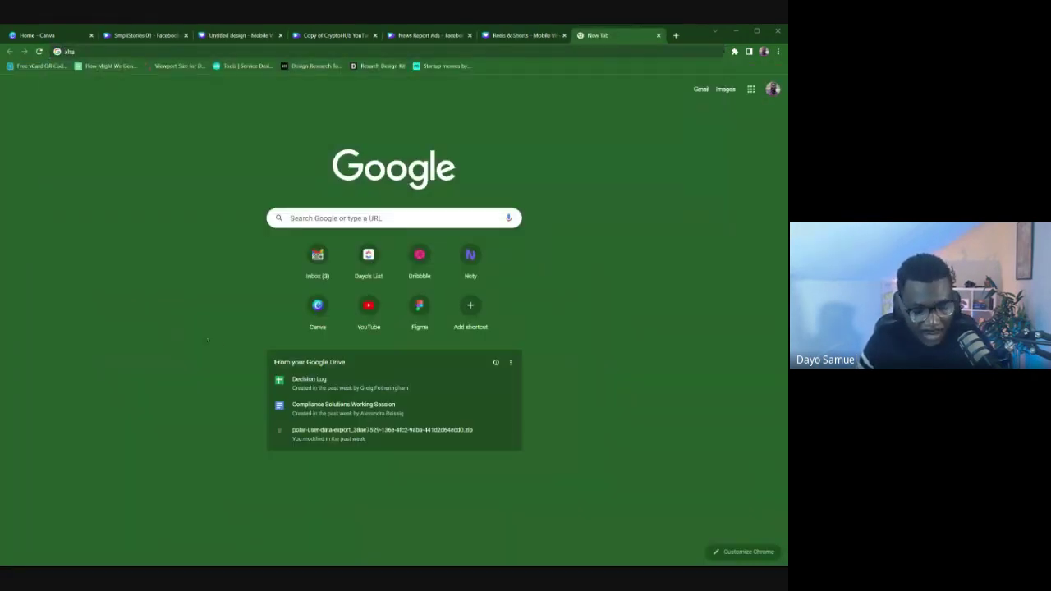
pyautogui.click(146, 50)
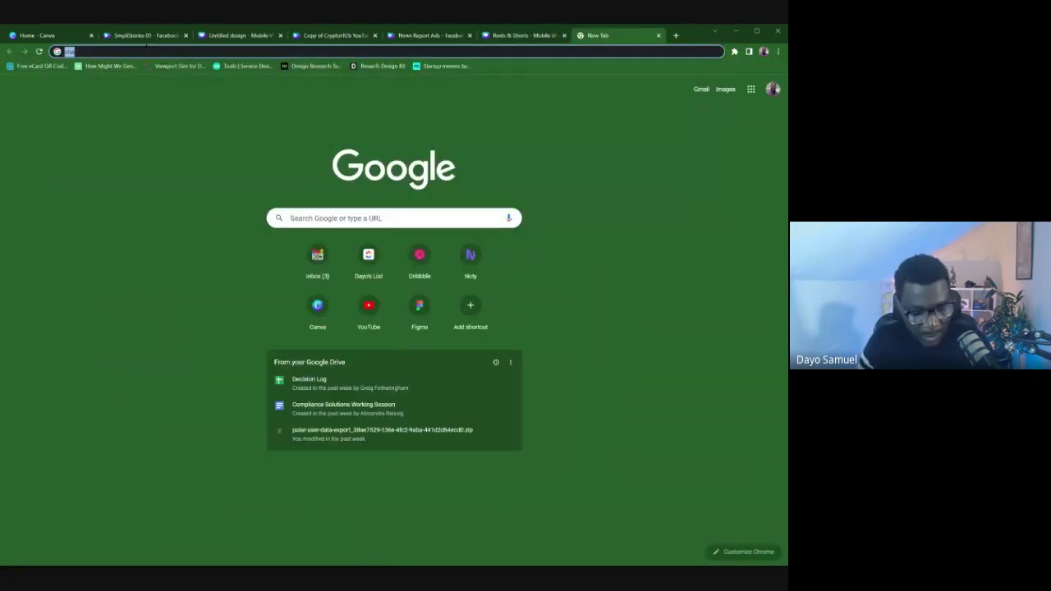
pyautogui.write('chat')
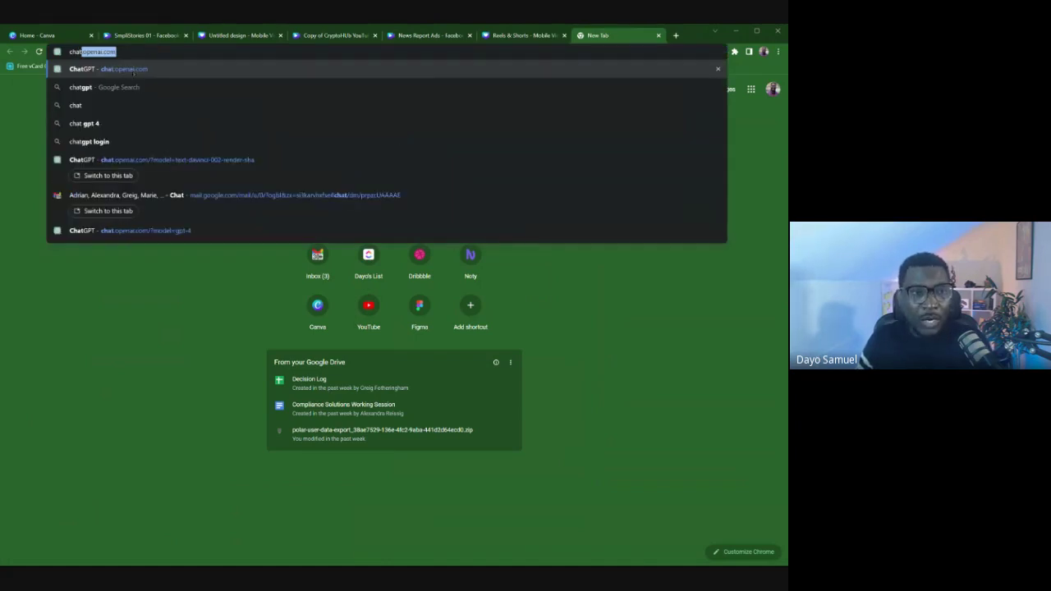
pyautogui.click(134, 72)
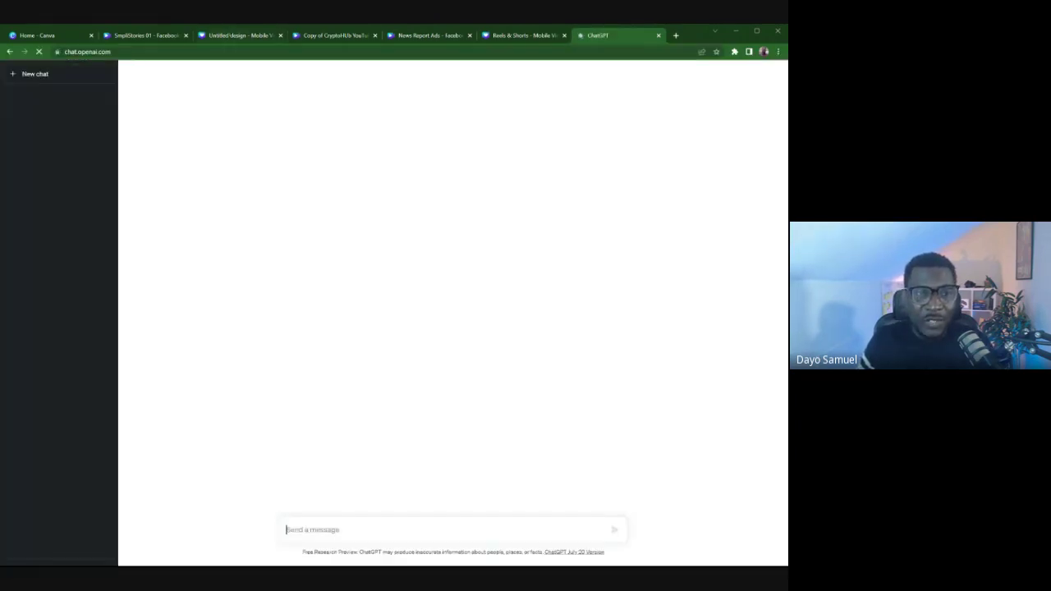
pyautogui.hotkey('ctrl', '3')
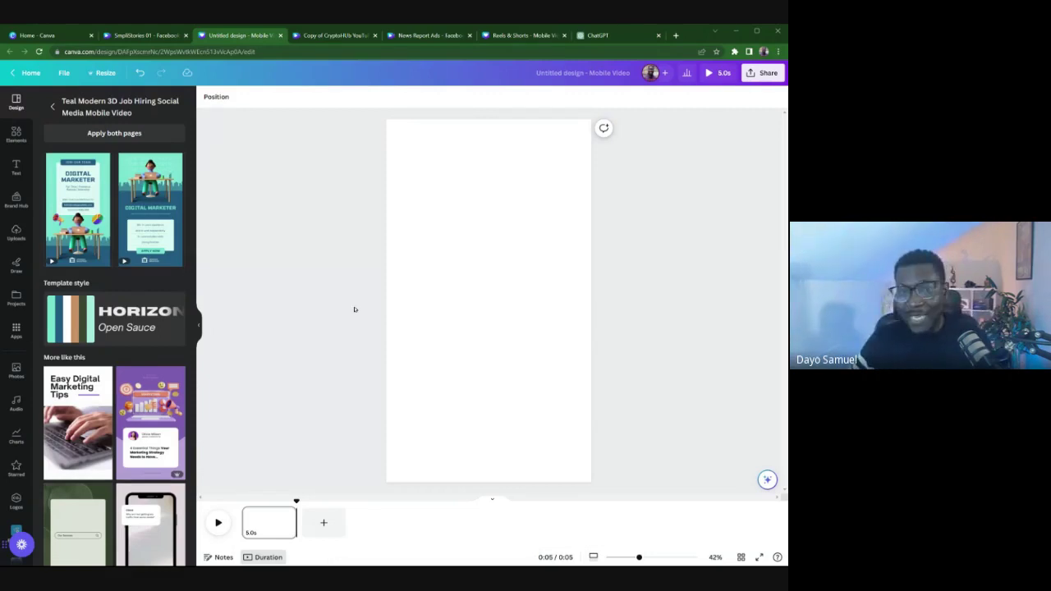
pyautogui.hotkey('ctrl', '7')
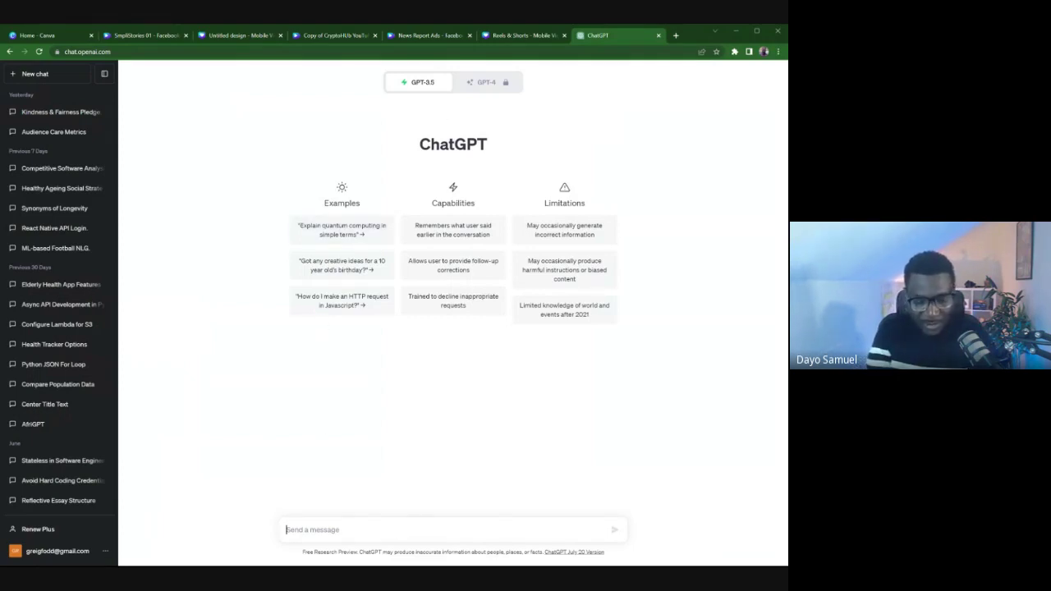
# - Ask ChatGPT for a "short video idea about compassion"
pyautogui.write('shport')
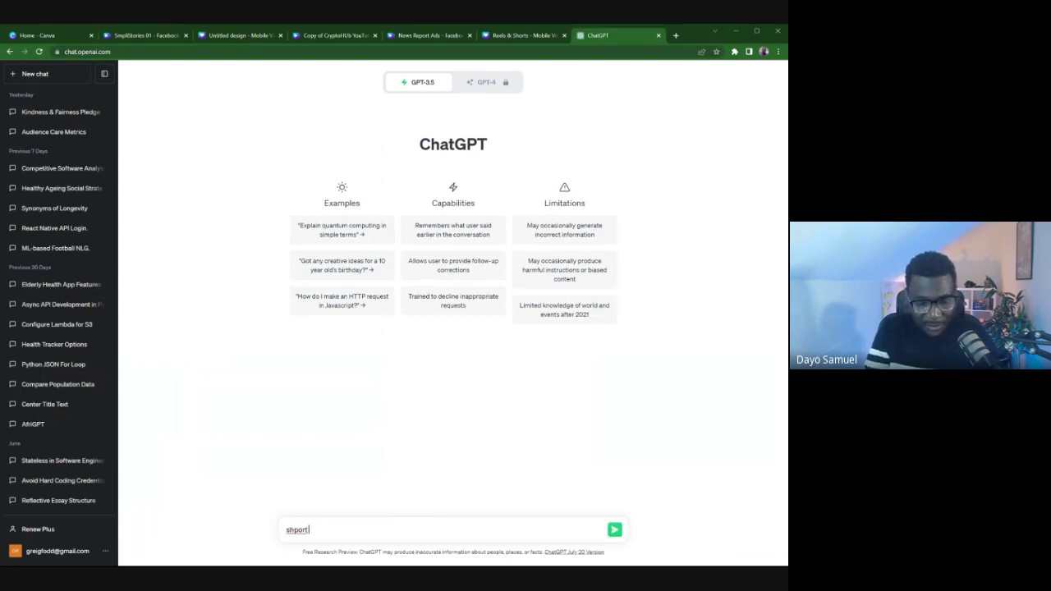
pyautogui.press('BackSpace')
pyautogui.press('BackSpace')
pyautogui.press('BackSpace')
pyautogui.press('BackSpace')
pyautogui.write('ort video about')
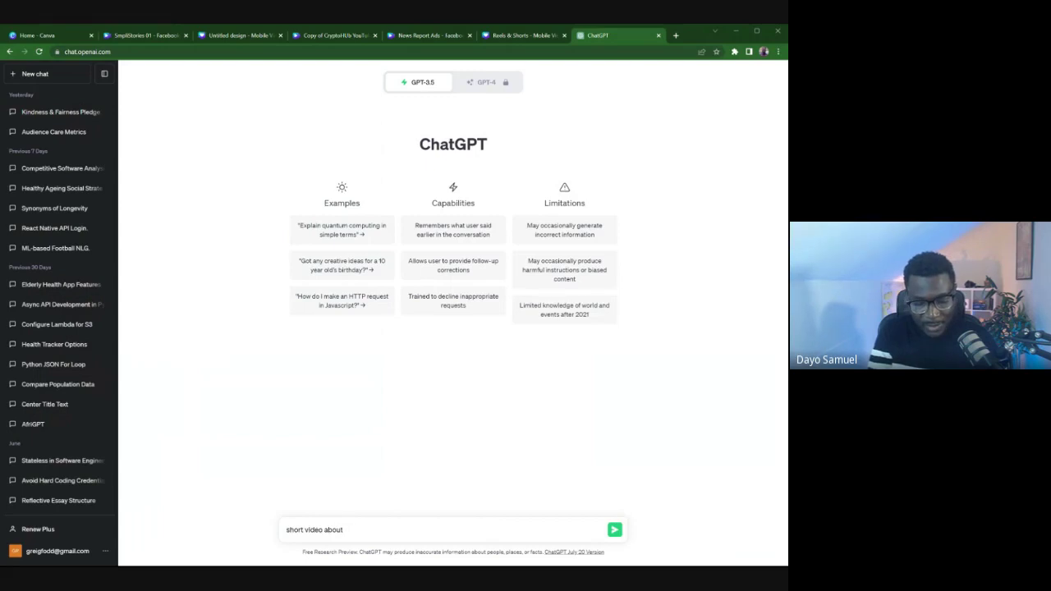
pyautogui.write(' compassion')
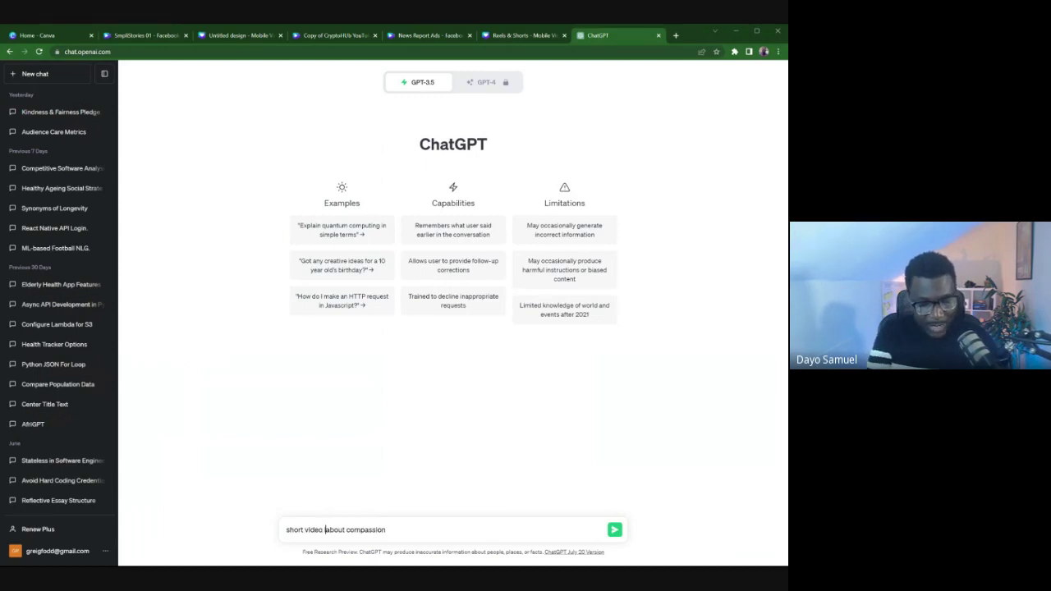
pyautogui.write(' idea')
pyautogui.press('Return')
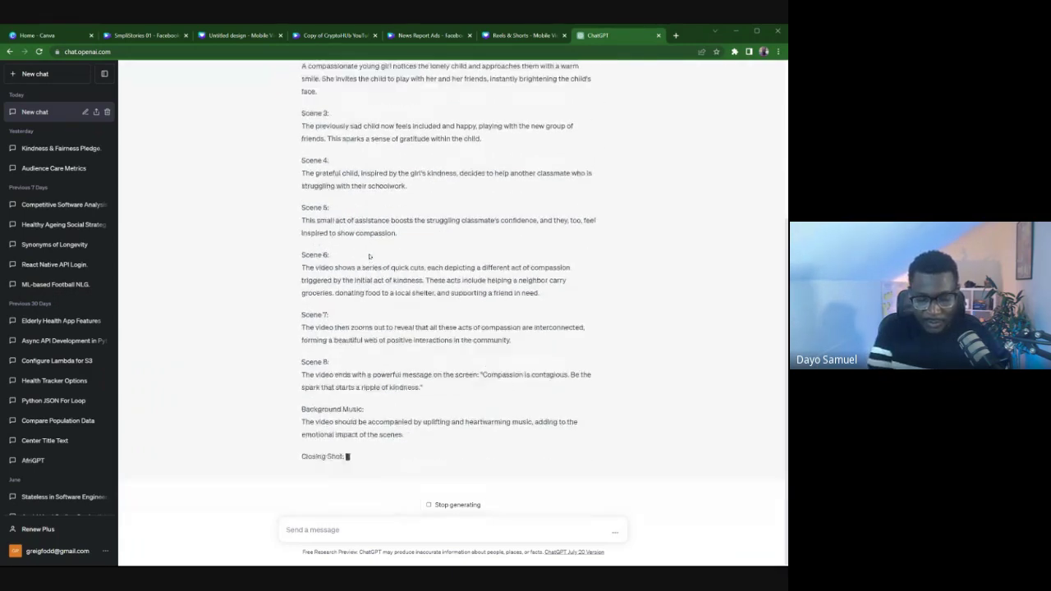
# - Send the follow-up prompt "give me texts to use as visuals on screen"
pyautogui.write('give me t')
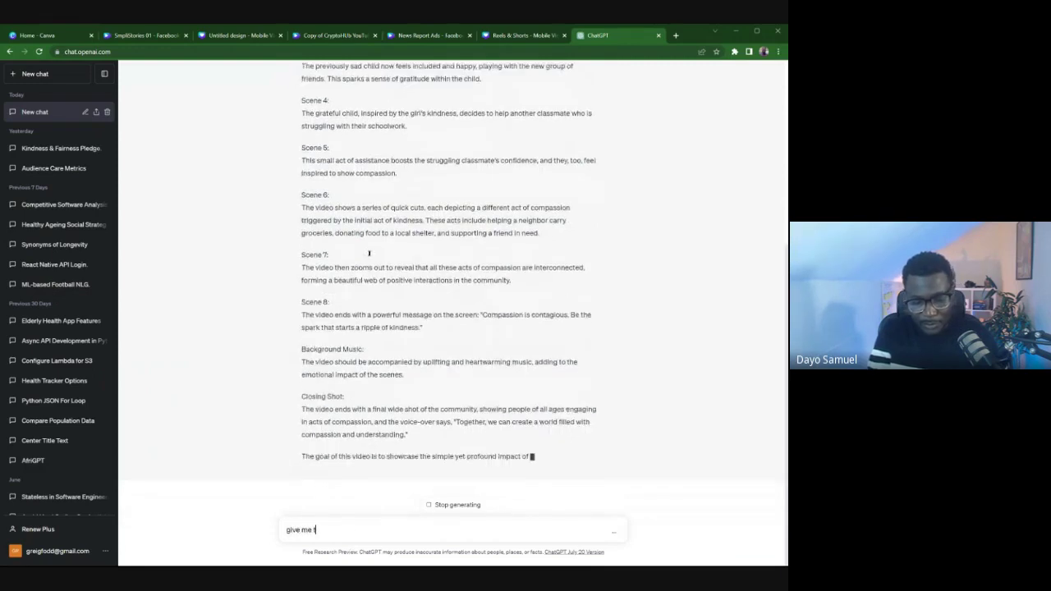
pyautogui.write('exts to use as')
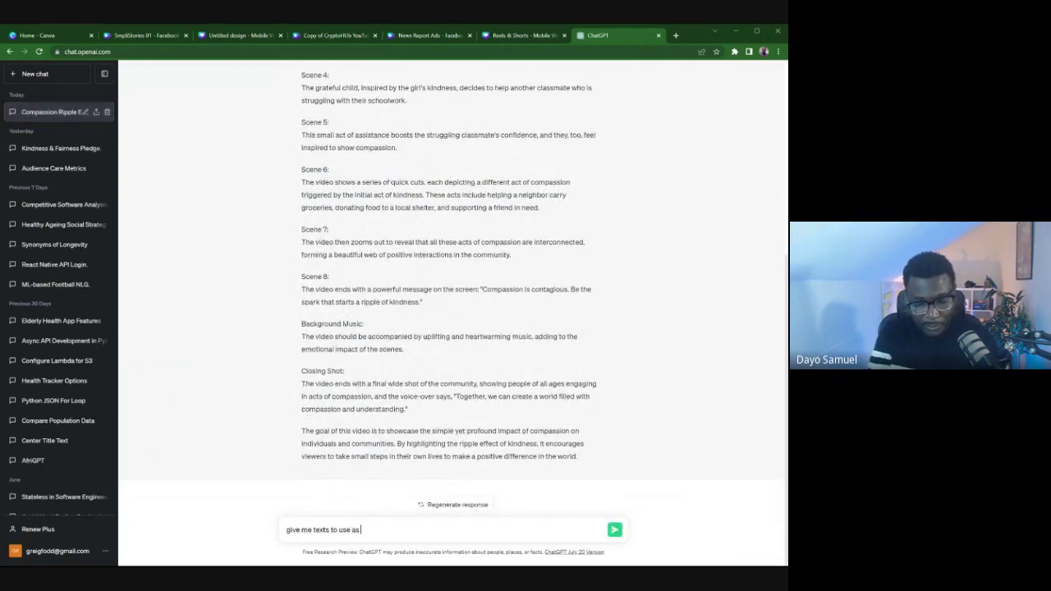
pyautogui.write(' visuals on scre')
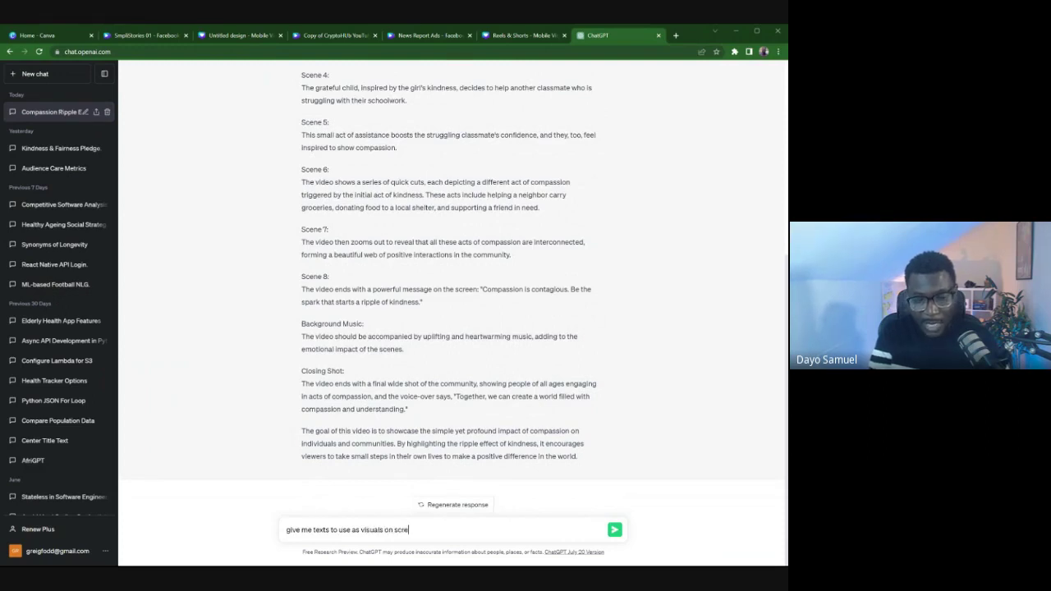
pyautogui.write('en')
pyautogui.press('Return')
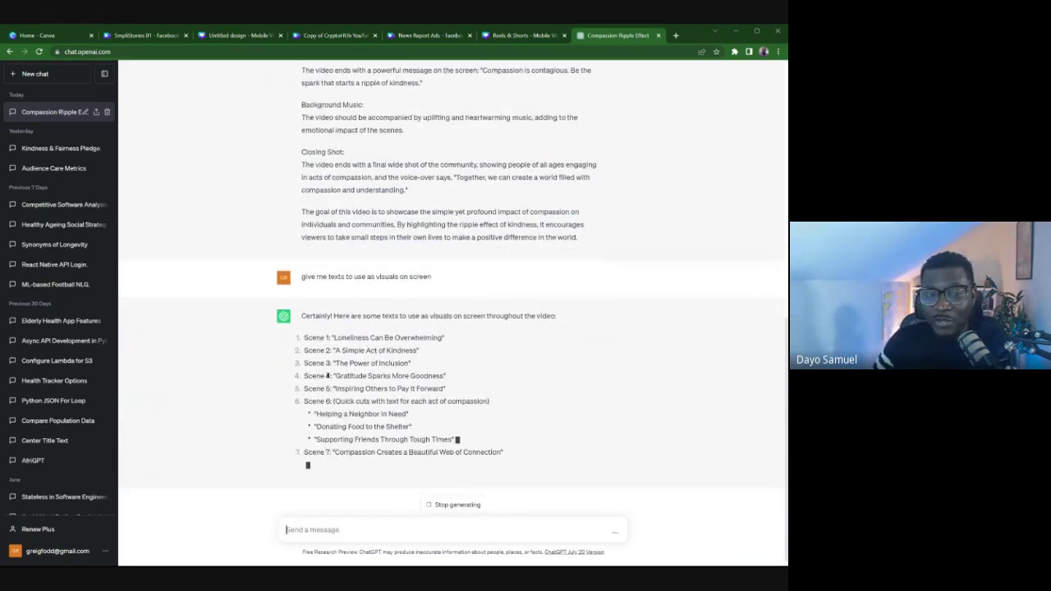
# - Review the generated replies and copy the Scene 1 text "Loneliness Can Be Overwhelming" without its quotation marks
pyautogui.scroll(15, 327, 376)
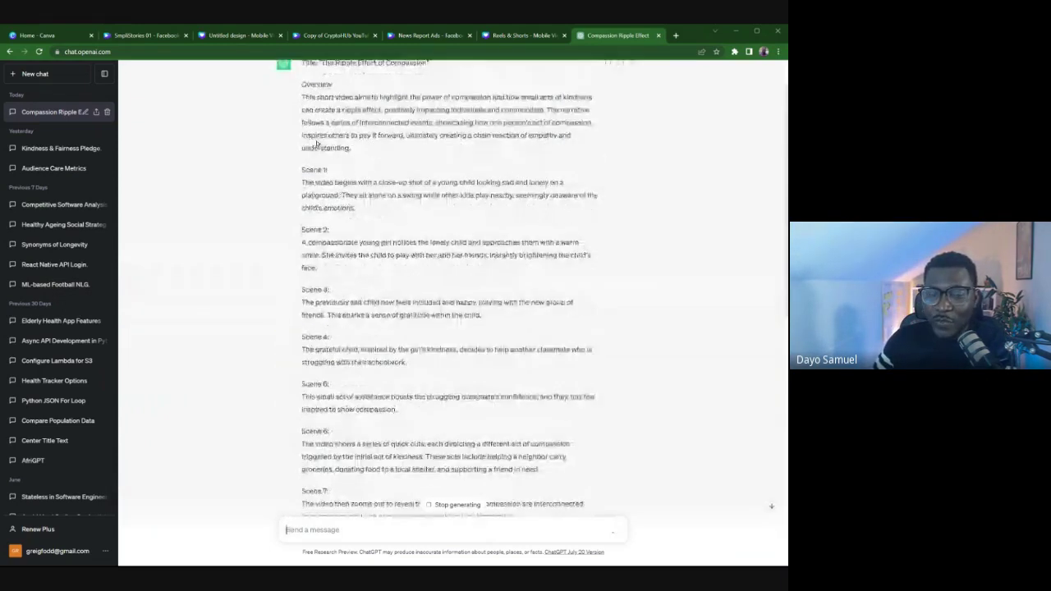
pyautogui.scroll(-10, 321, 205)
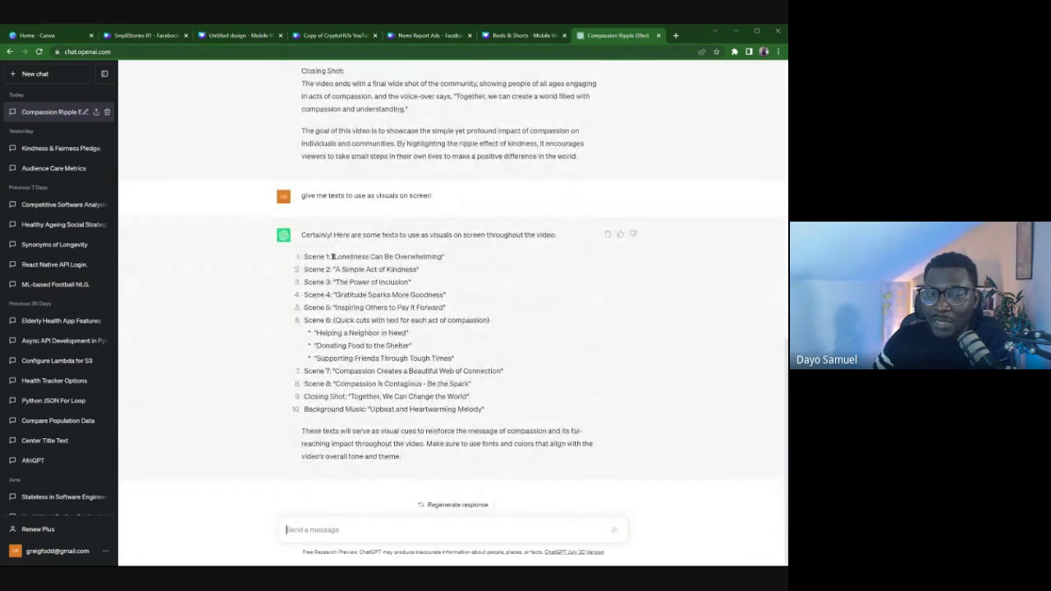
pyautogui.moveTo(333, 256); pyautogui.dragTo(442, 257)
pyautogui.hotkey('ctrl', 'c')
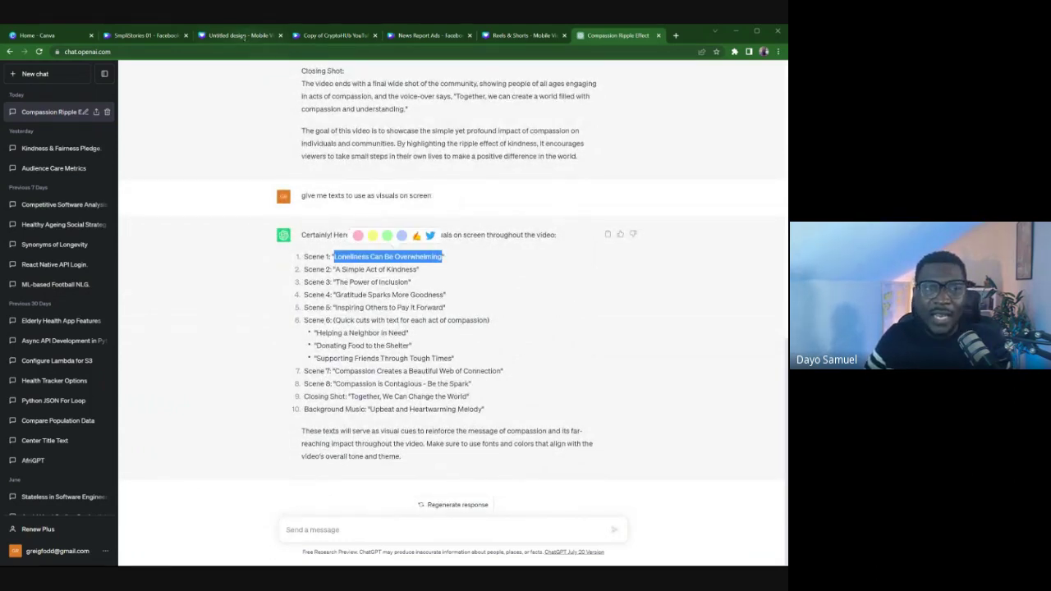
# - Switch to the untitled Canva mobile video and add "Loneliness Can Be Overwhelming" as a text box on the blank page
pyautogui.click(240, 36)
pyautogui.click(467, 281)
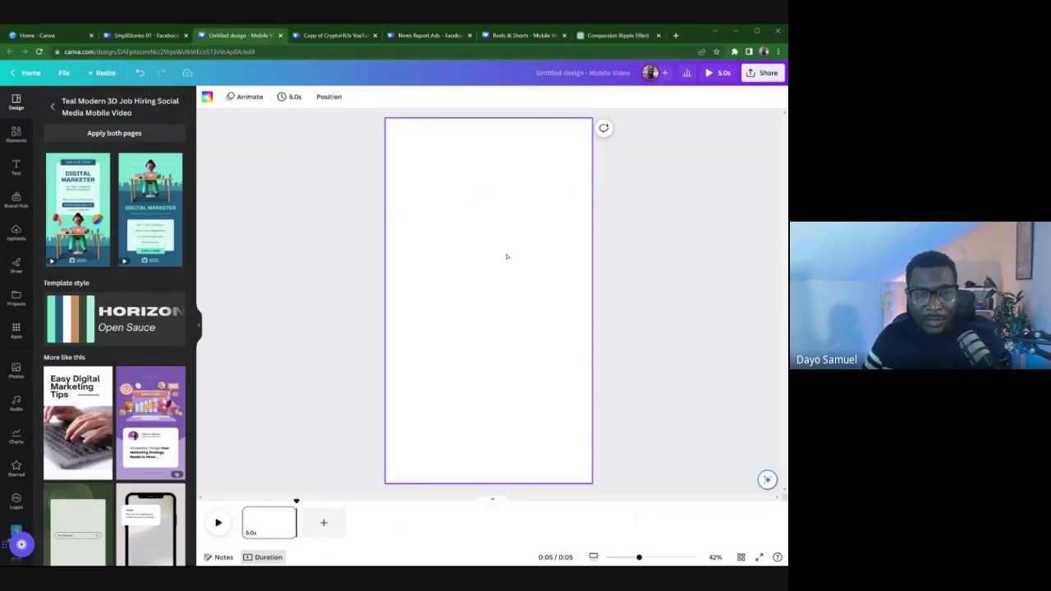
pyautogui.press('t')
pyautogui.hotkey('ctrl', 'v')
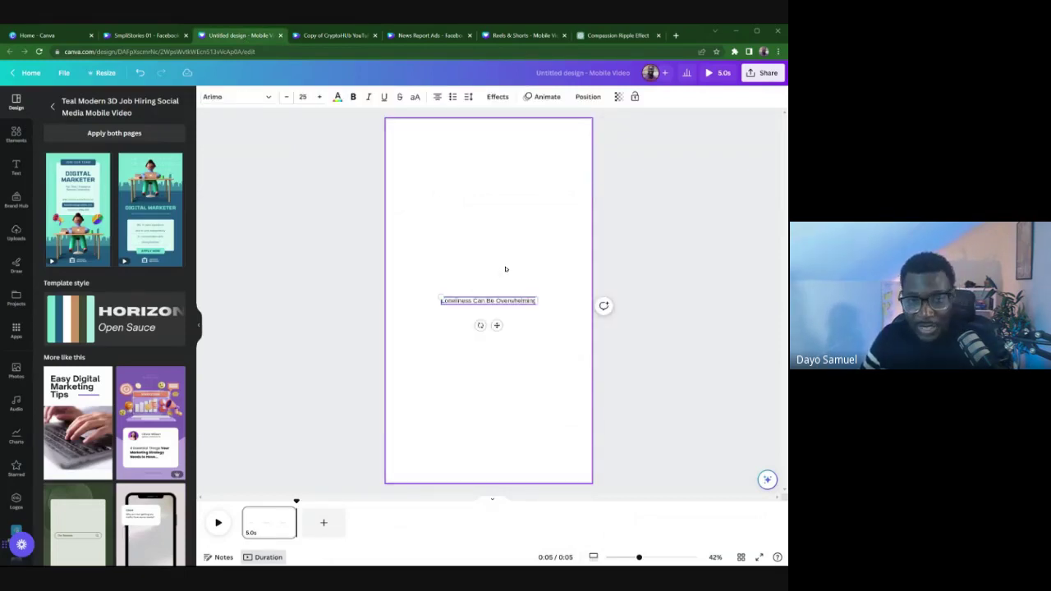
pyautogui.press('Escape')
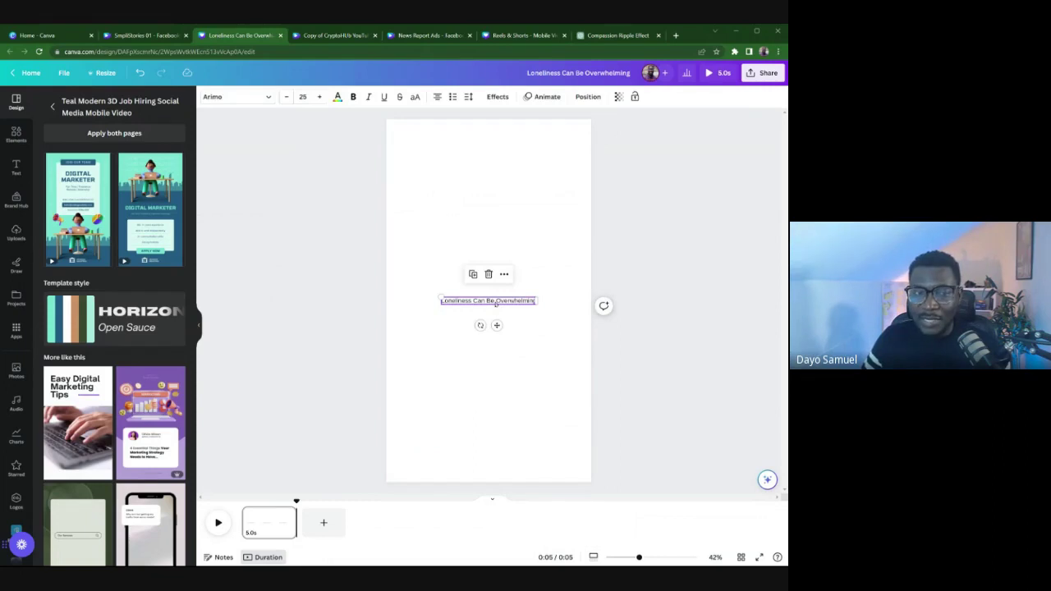
# - Set the "Loneliness Can Be Overwhelming" text in Garet, enlarged to size 48 on two lines and placed in the page's upper part
pyautogui.click(259, 96)
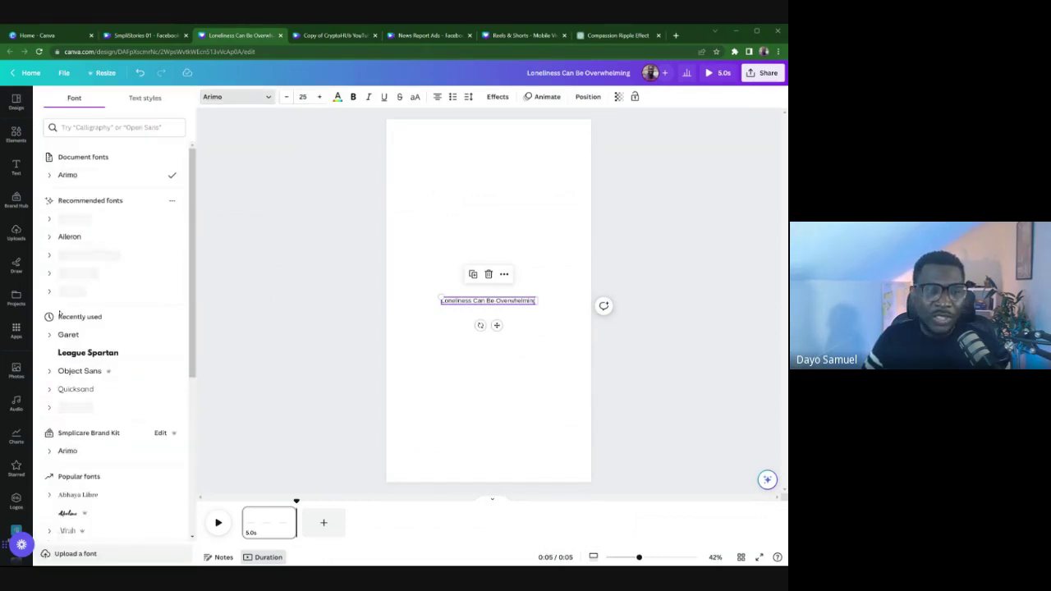
pyautogui.click(72, 337)
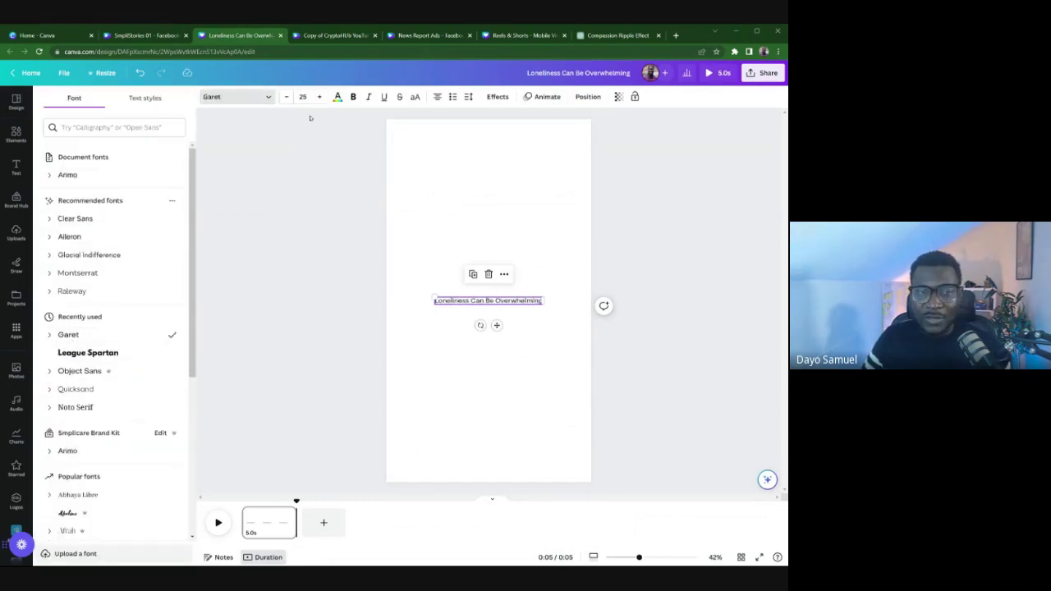
pyautogui.moveTo(543, 300); pyautogui.dragTo(549, 352)
pyautogui.moveTo(495, 314); pyautogui.dragTo(505, 224)
pyautogui.click(484, 244)
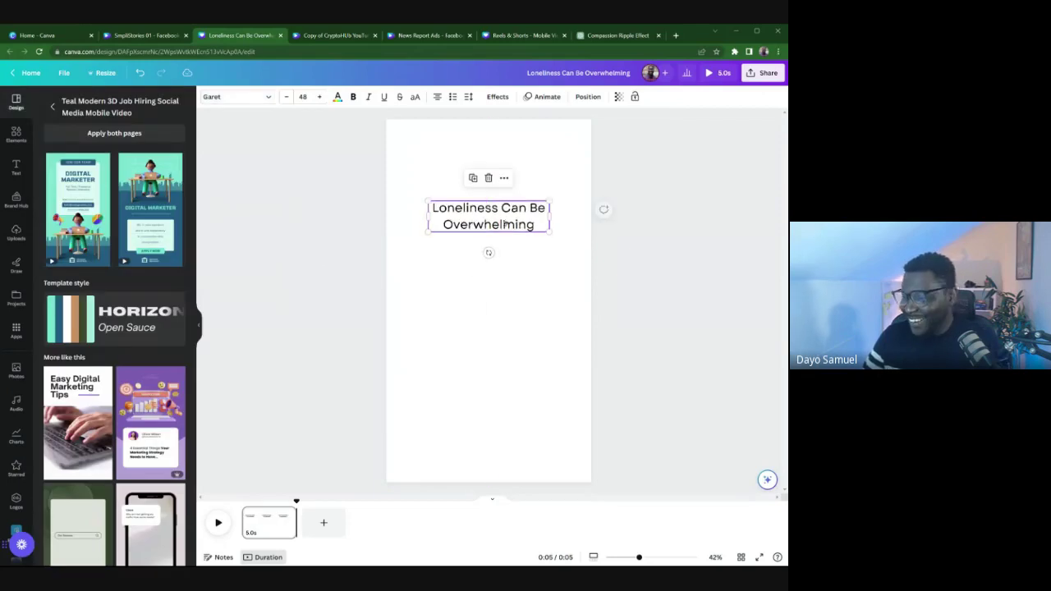
pyautogui.click(321, 251)
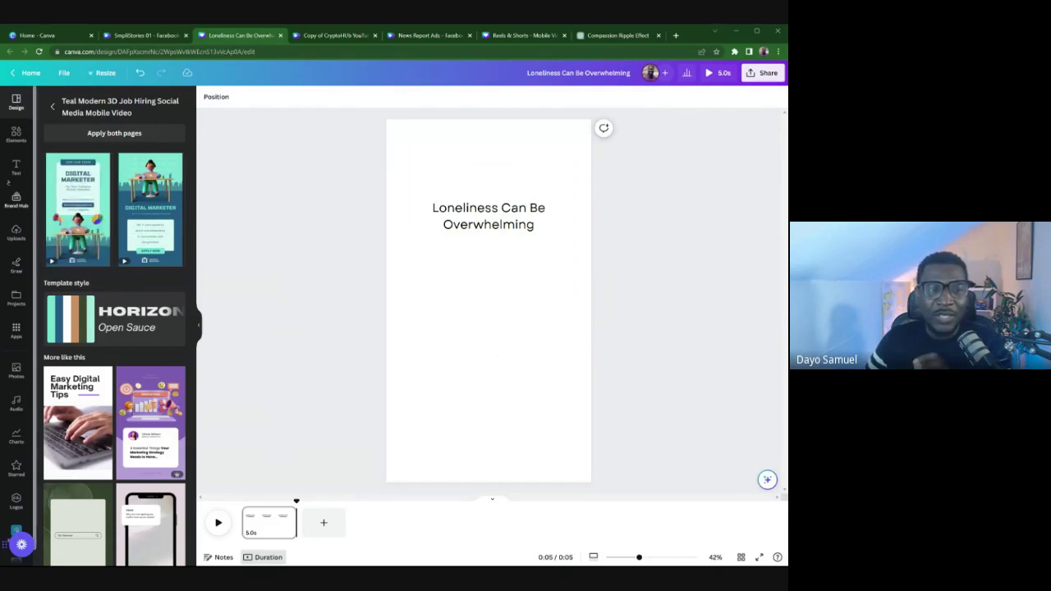
# - Search the elements for "loneliness" and compare the graphics and photo results, ending on the graphics
pyautogui.click(16, 134)
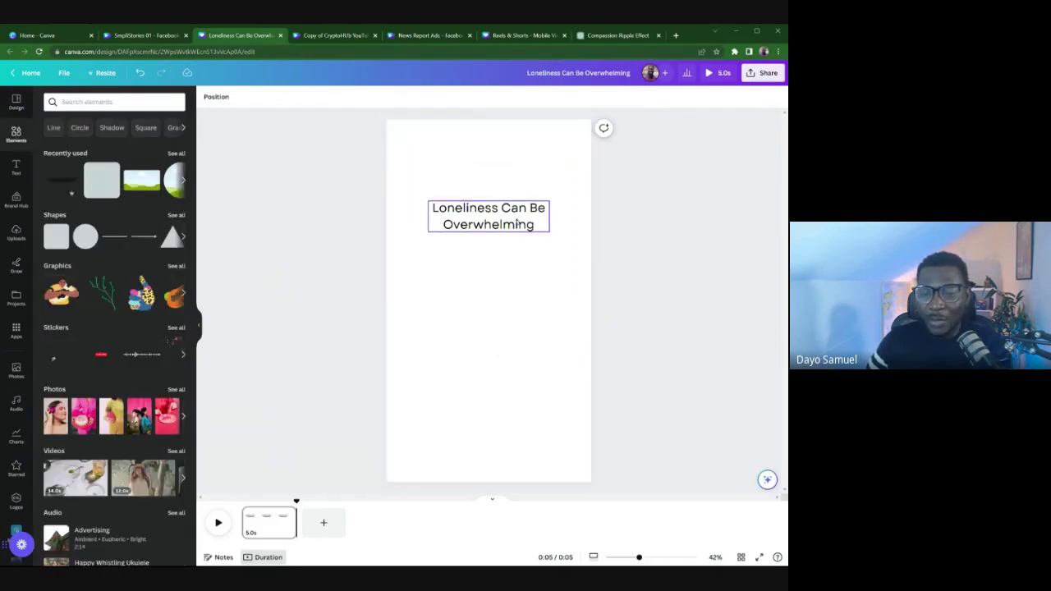
pyautogui.click(116, 102)
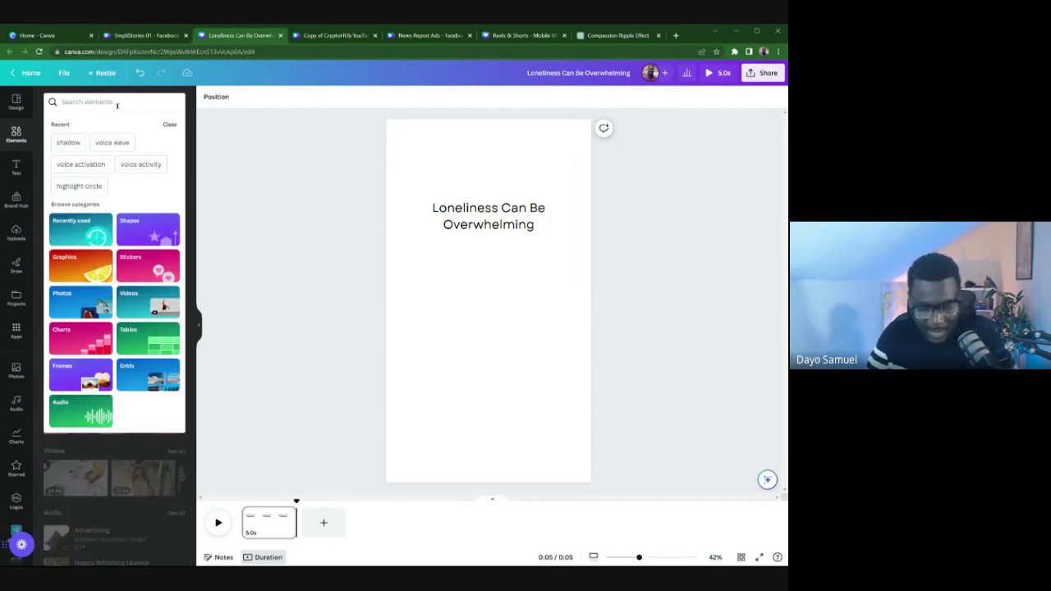
pyautogui.write('loneline')
pyautogui.write('ss')
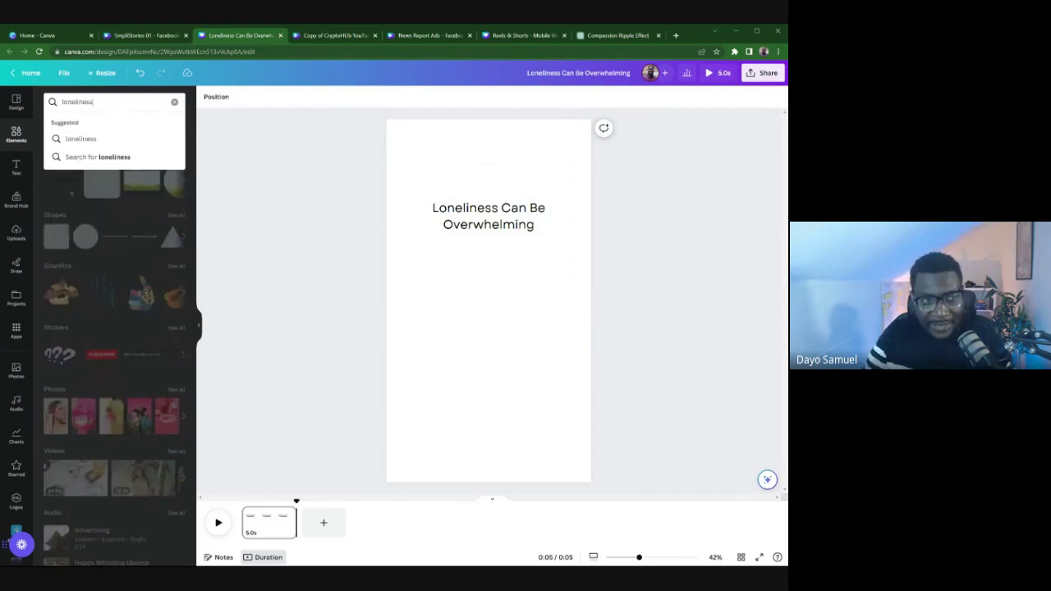
pyautogui.click(88, 157)
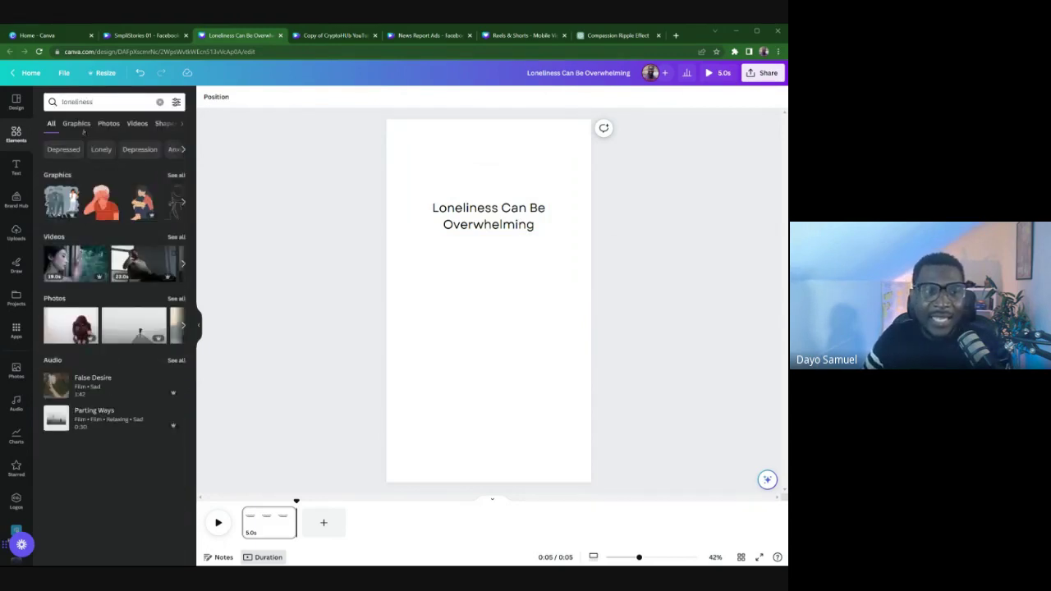
pyautogui.click(76, 123)
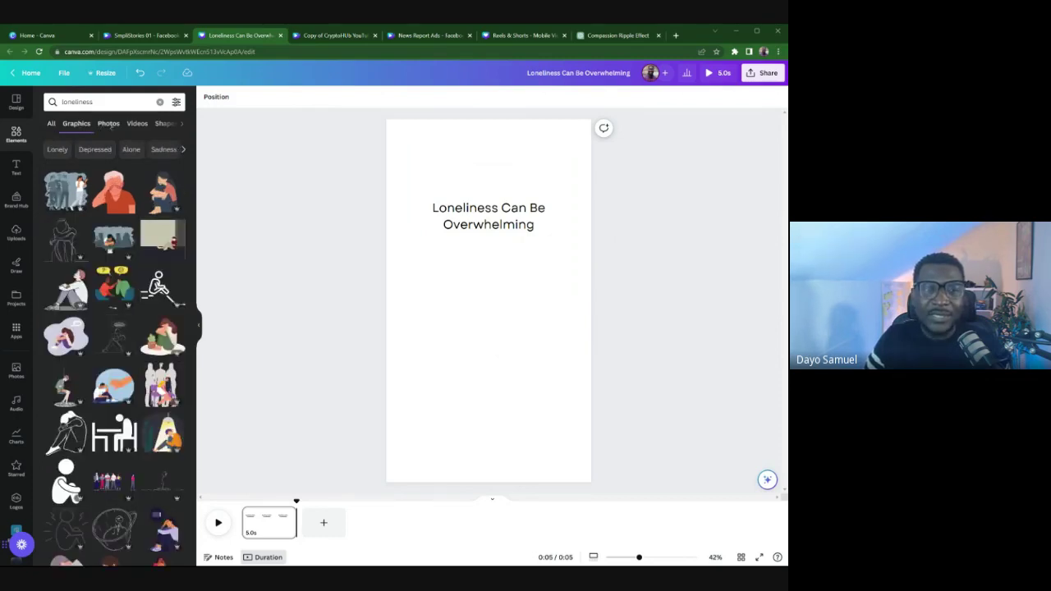
pyautogui.click(108, 123)
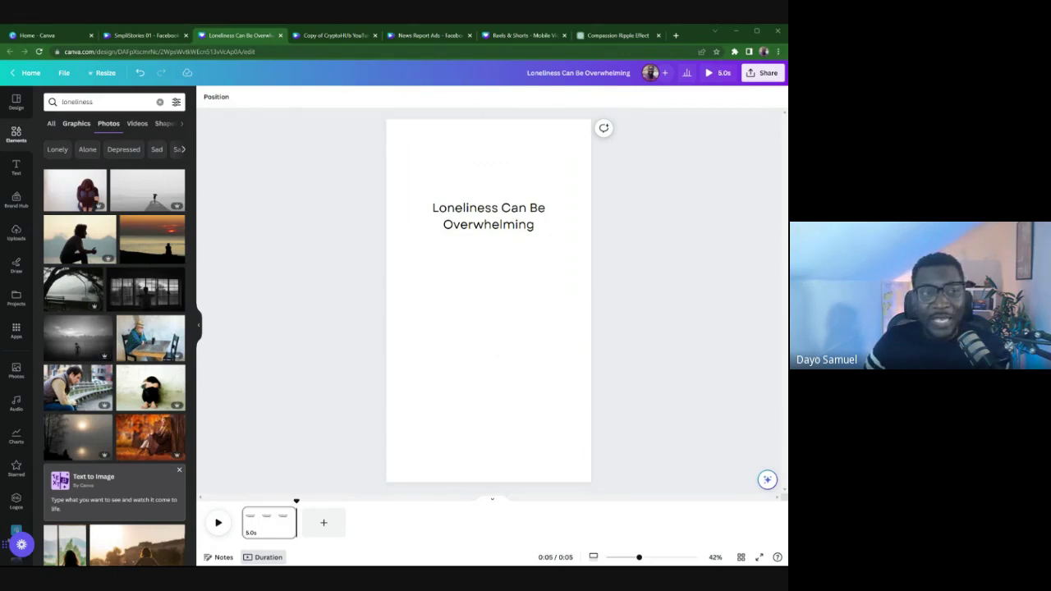
pyautogui.click(76, 123)
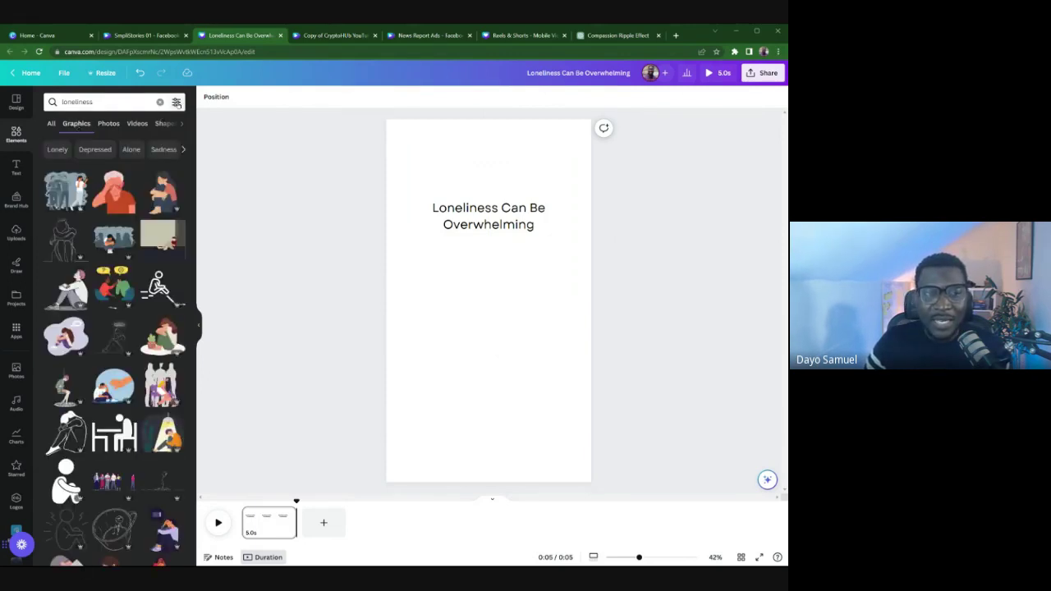
# - Filter the "loneliness" graphics to animated ones and show all matching graphics
pyautogui.click(176, 102)
pyautogui.click(138, 284)
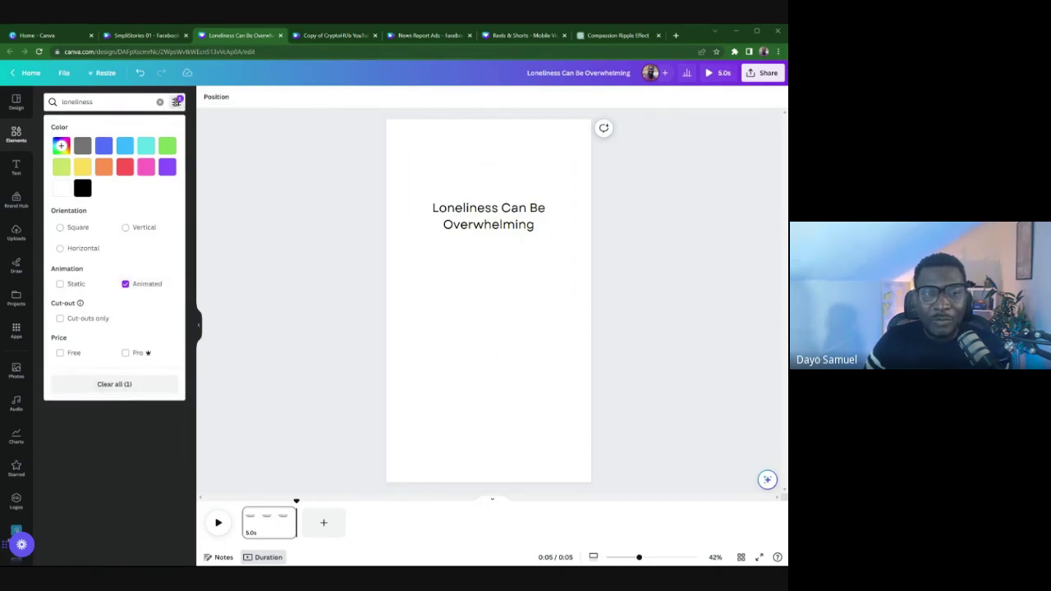
pyautogui.click(175, 102)
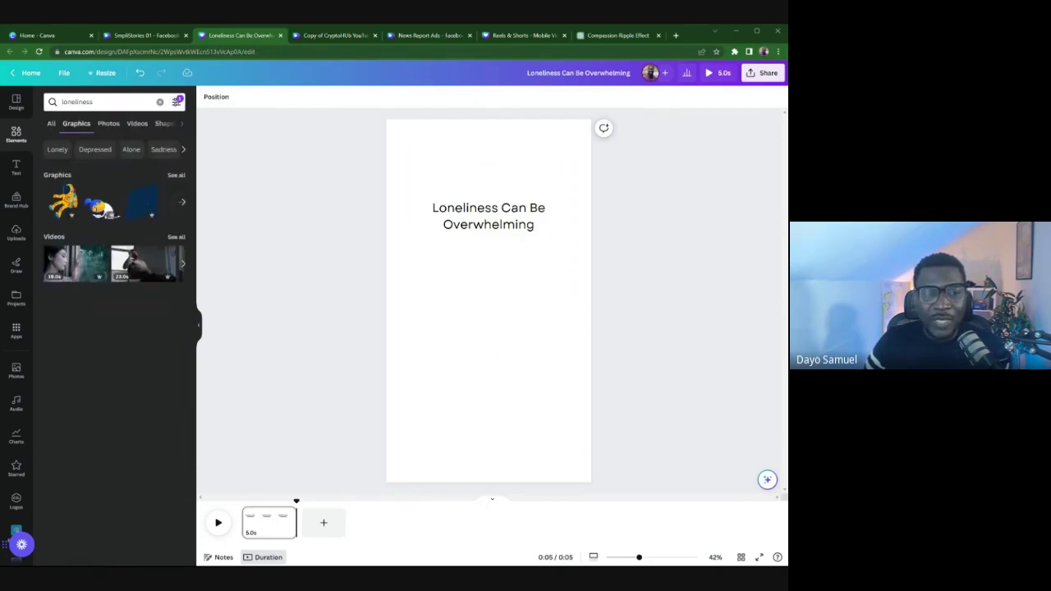
pyautogui.click(174, 175)
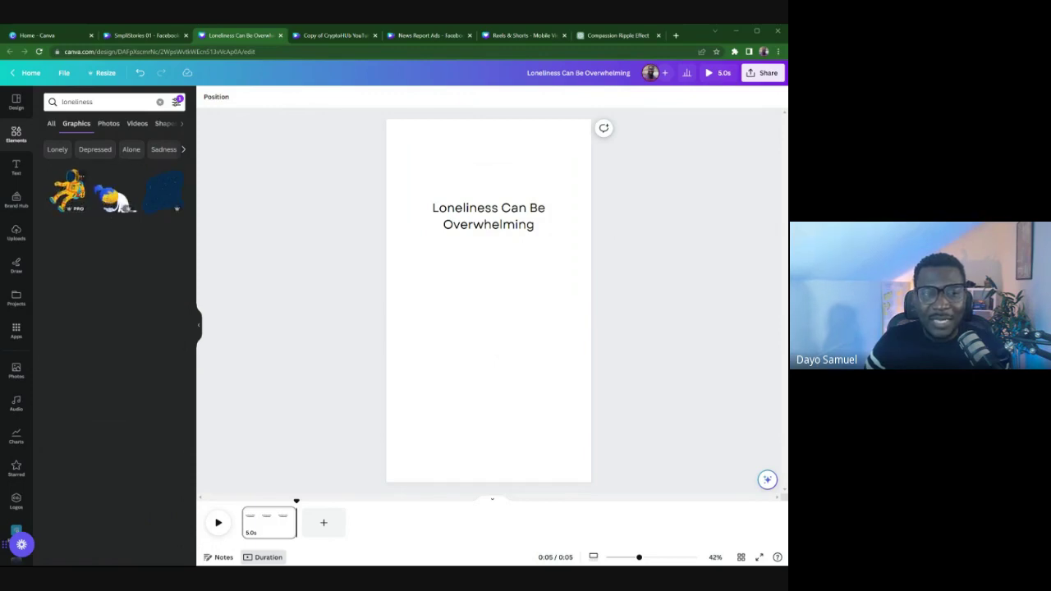
# - Add the animated blue-haired figure bent over a phone and move it straight down below the text
pyautogui.click(115, 196)
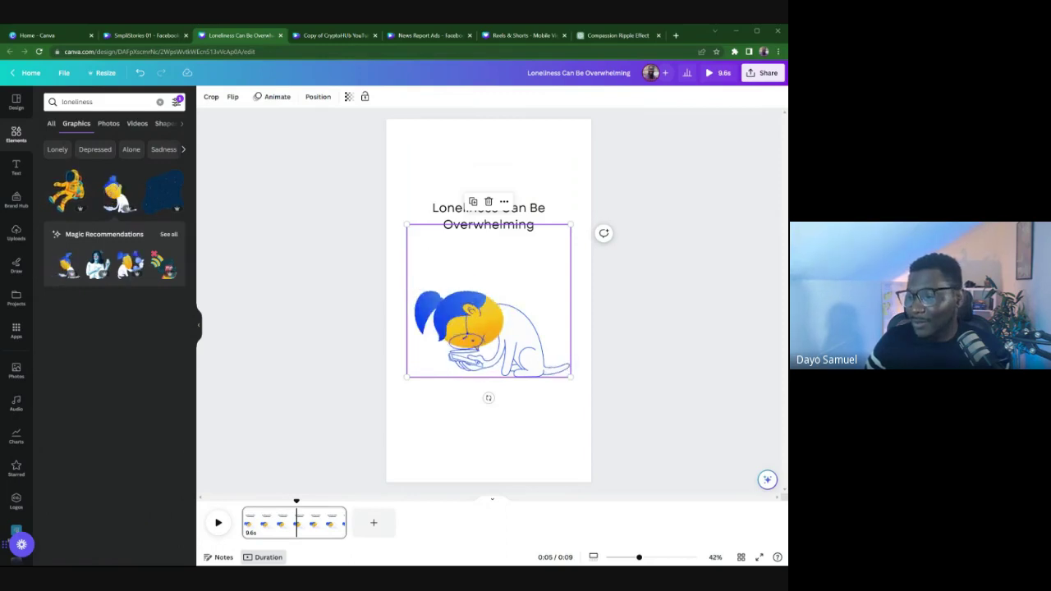
pyautogui.hotkey('shift', 'Down')
pyautogui.hotkey('shift', 'Down')
pyautogui.hotkey('shift', 'Down')
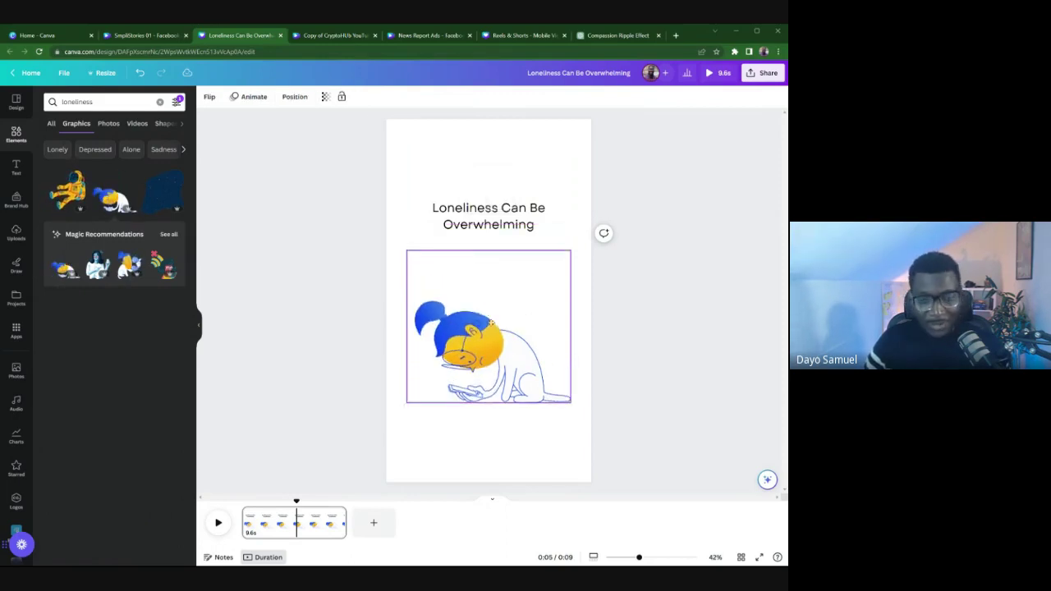
pyautogui.hotkey('shift', 'Down')
pyautogui.hotkey('shift', 'Down')
pyautogui.hotkey('shift', 'Down')
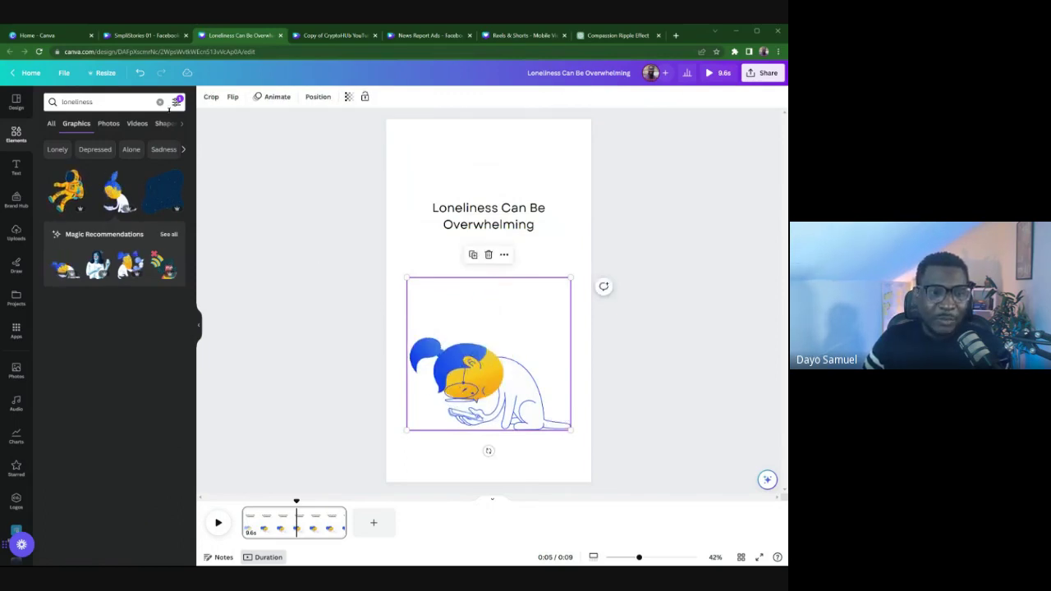
# - Remove the animated filter and add the graphic of a red-haired man sitting with his arms on his knees
pyautogui.click(175, 102)
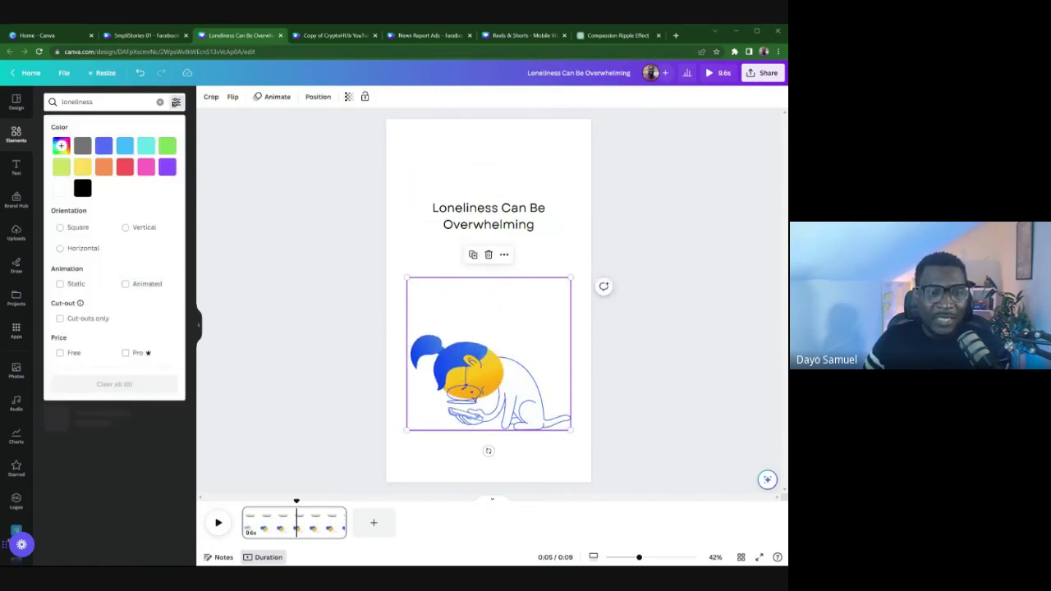
pyautogui.click(176, 102)
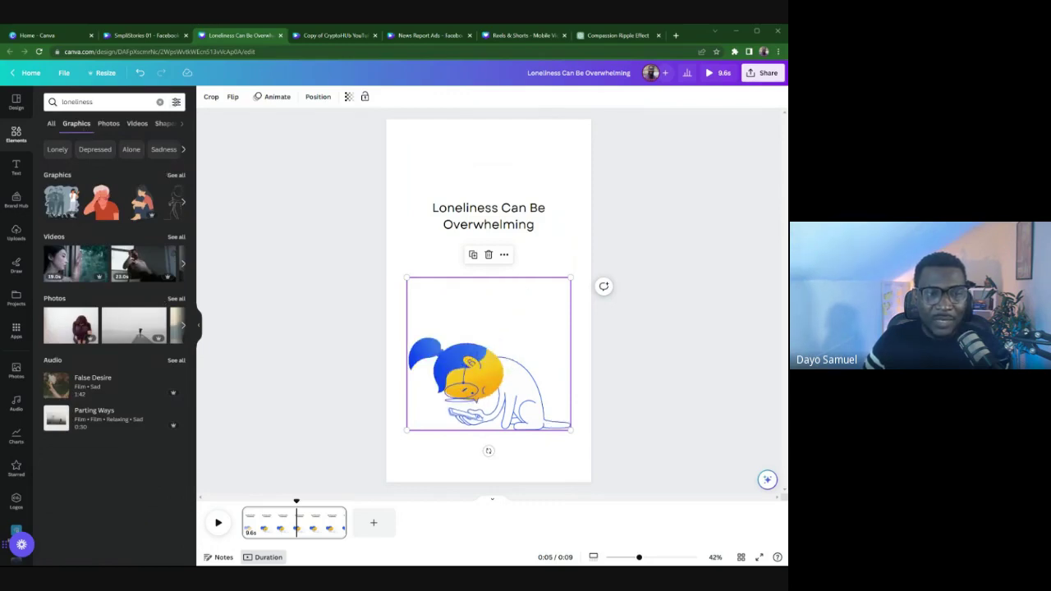
pyautogui.click(176, 175)
pyautogui.scroll(-3, 110, 237)
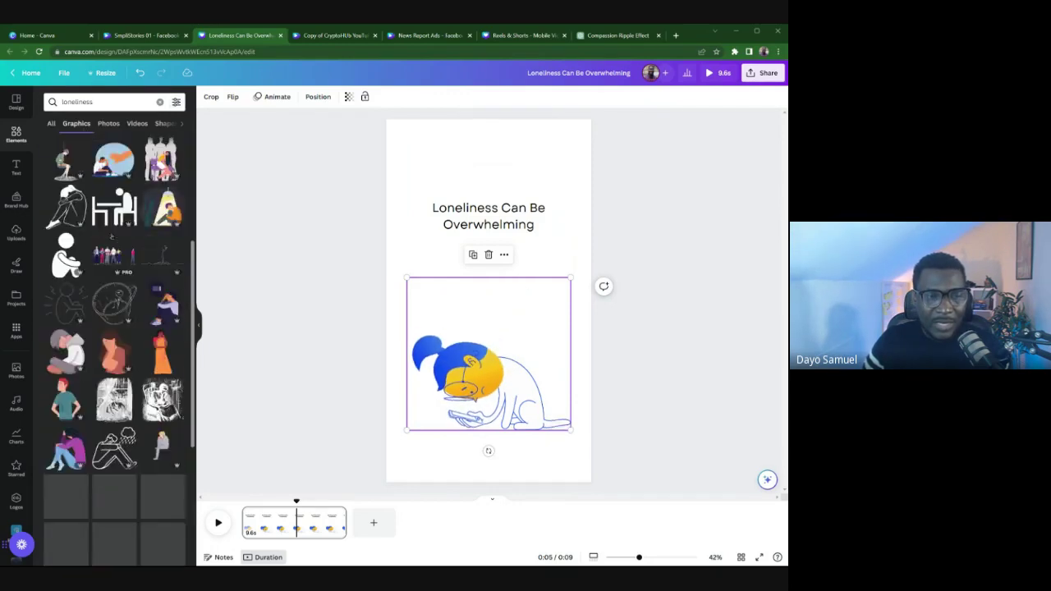
pyautogui.scroll(3, 110, 237)
pyautogui.click(65, 288)
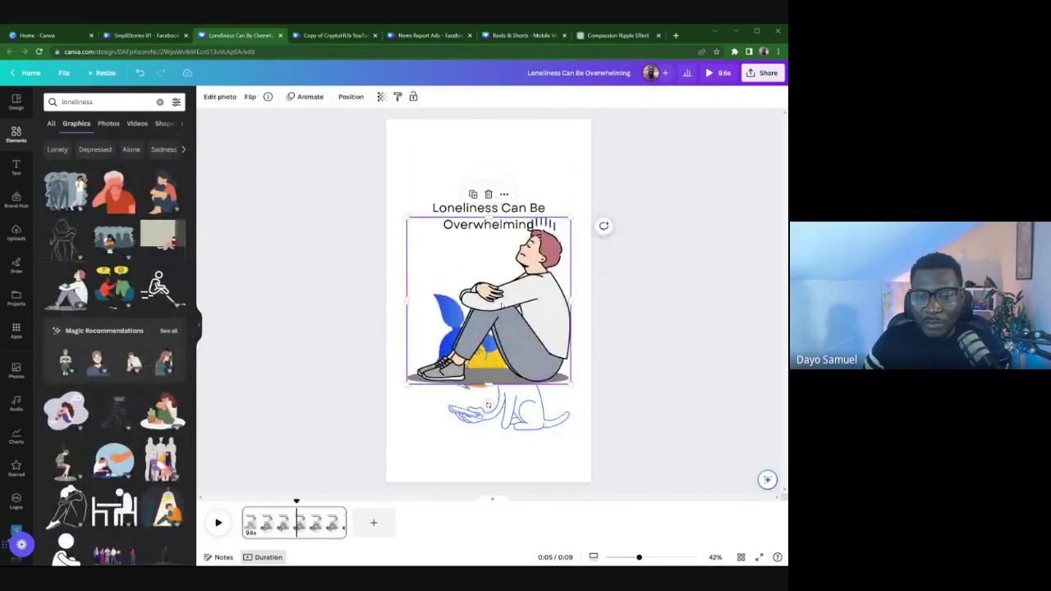
# - Remove the blue-haired figure and place the seated man in the page's lower part beneath the text
pyautogui.moveTo(502, 306); pyautogui.dragTo(526, 443)
pyautogui.hotkey('ctrl', 'z')
pyautogui.moveTo(520, 325); pyautogui.dragTo(522, 380)
pyautogui.click(308, 260)
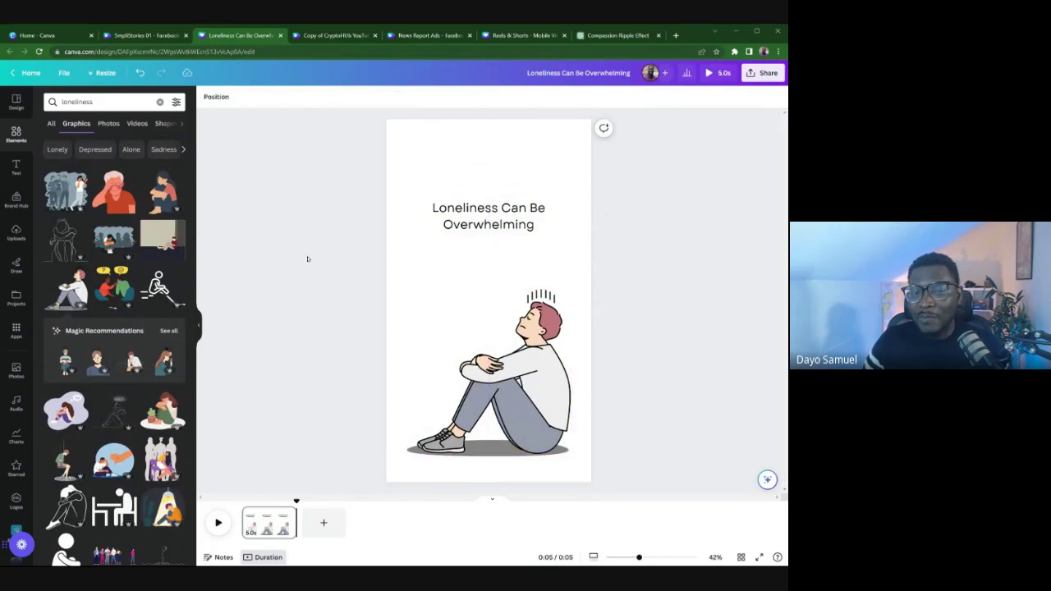
# - Make the "Loneliness Can Be Overwhelming" text bold at size 61 on three lines and move it slightly higher on the page
pyautogui.click(500, 218)
pyautogui.click(321, 223)
pyautogui.click(498, 213)
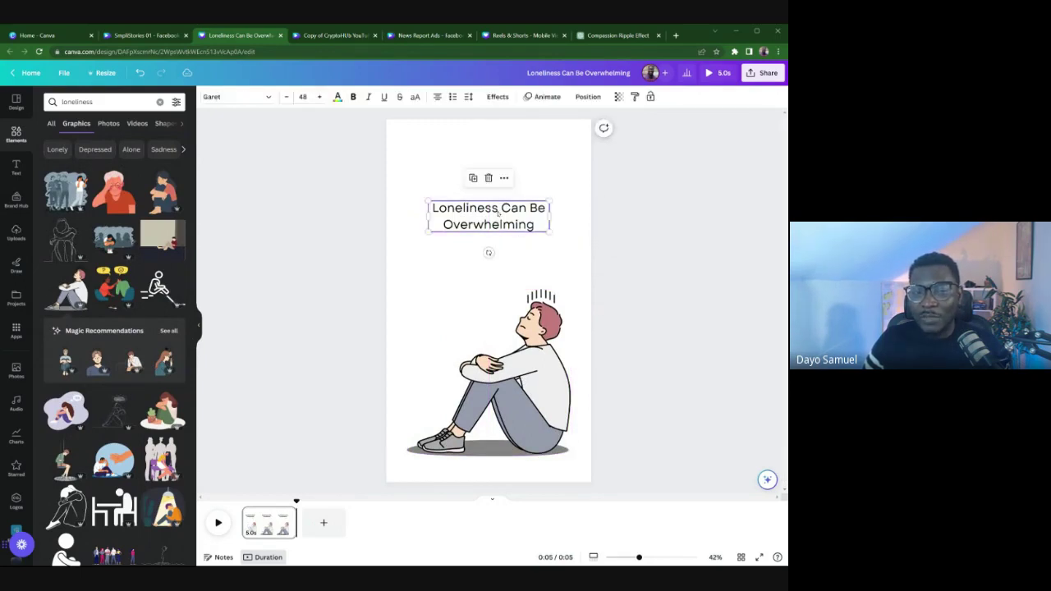
pyautogui.click(354, 97)
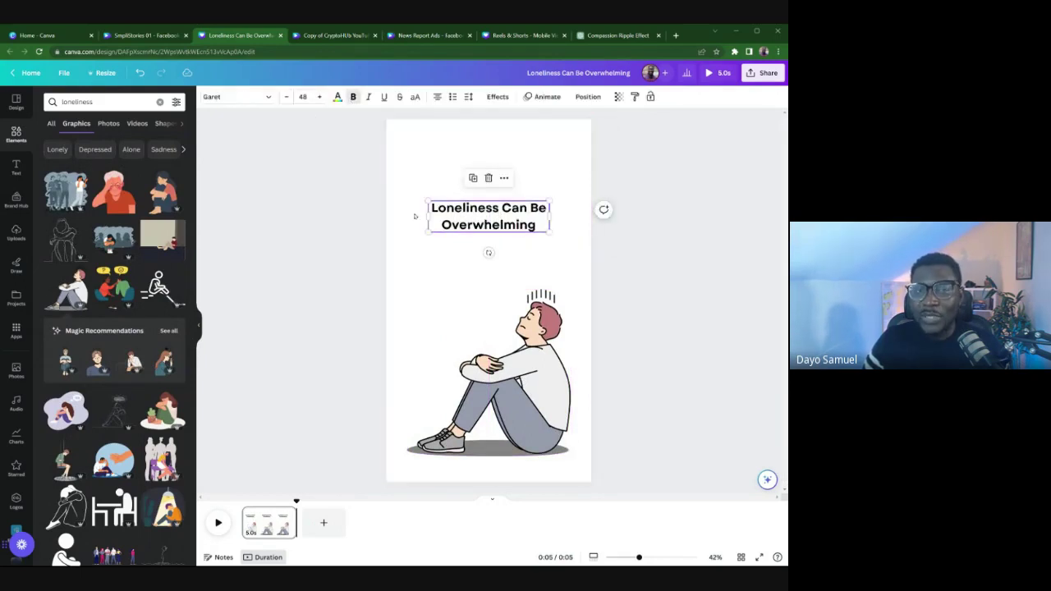
pyautogui.click(317, 97)
pyautogui.click(317, 97)
pyautogui.click(317, 97)
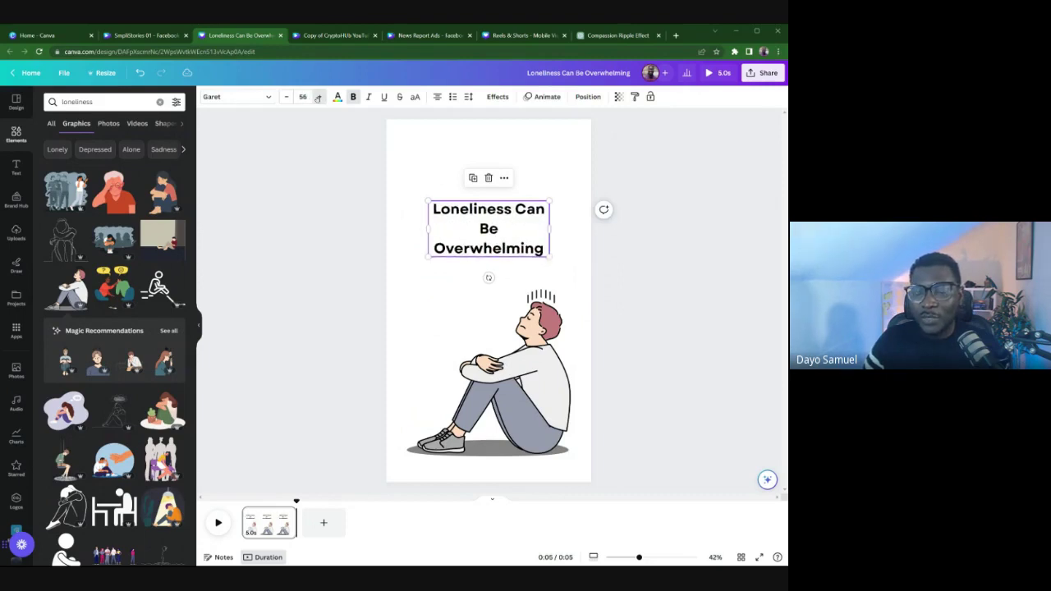
pyautogui.click(318, 97)
pyautogui.click(318, 97)
pyautogui.click(318, 97)
pyautogui.click(318, 97)
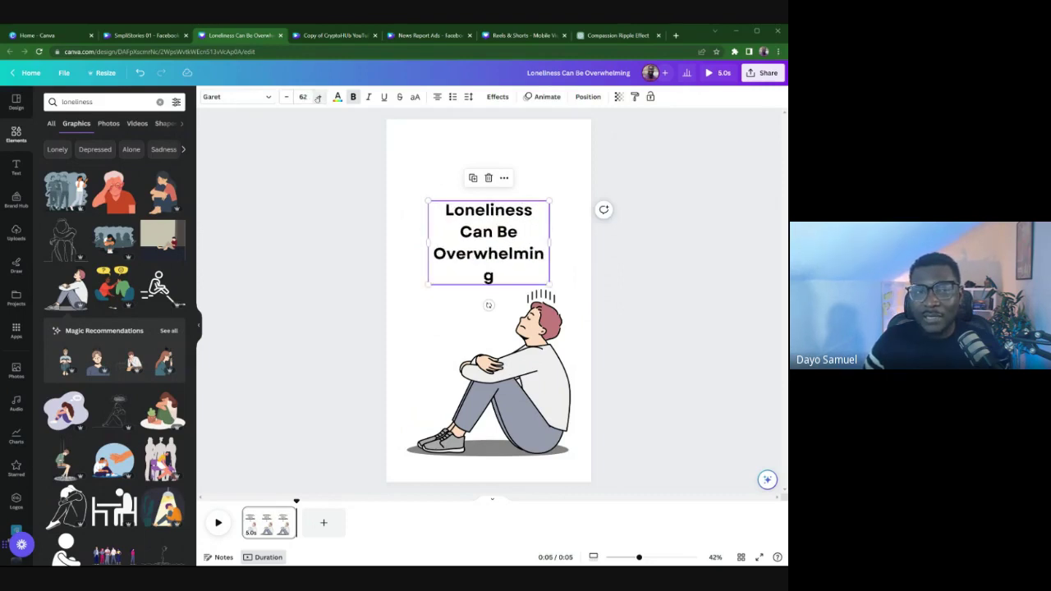
pyautogui.click(286, 97)
pyautogui.moveTo(488, 231); pyautogui.dragTo(487, 208)
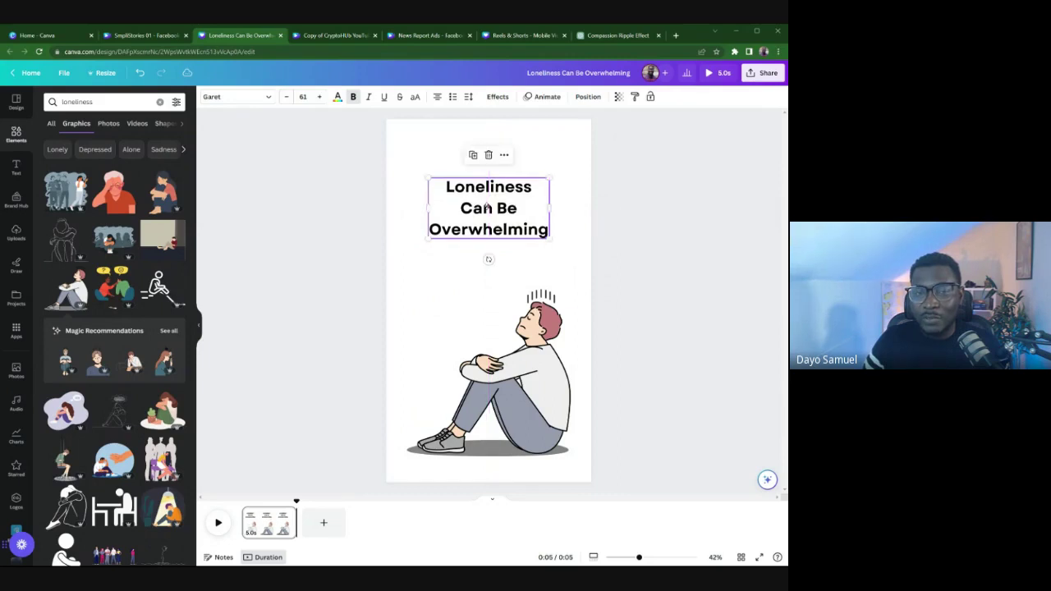
pyautogui.click(325, 206)
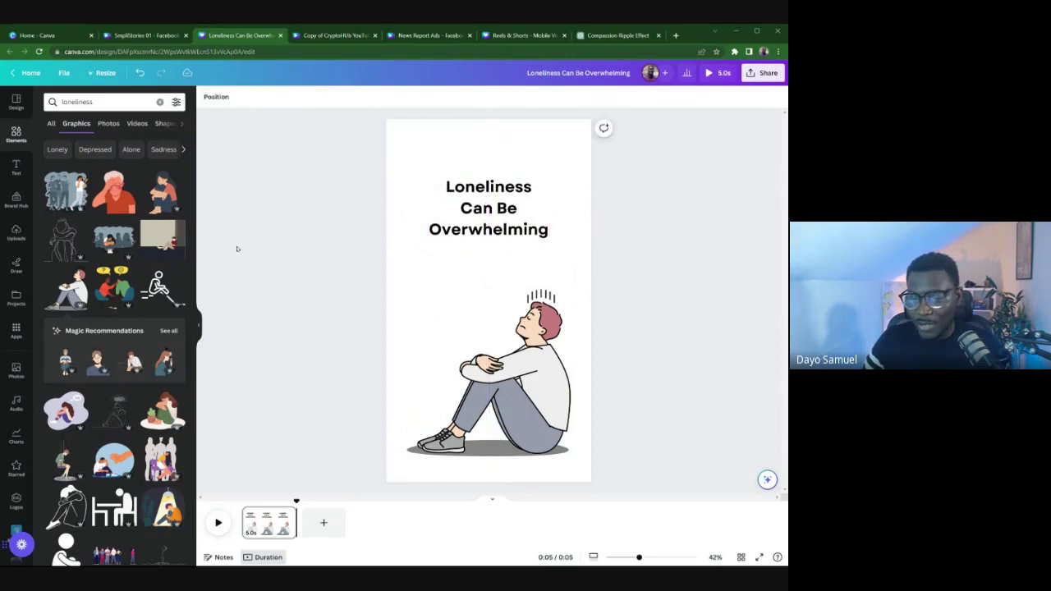
# - Switch to the ChatGPT conversation and copy the Scene 2 text "A Simple Act of Kindness" without its quotation marks
pyautogui.click(617, 36)
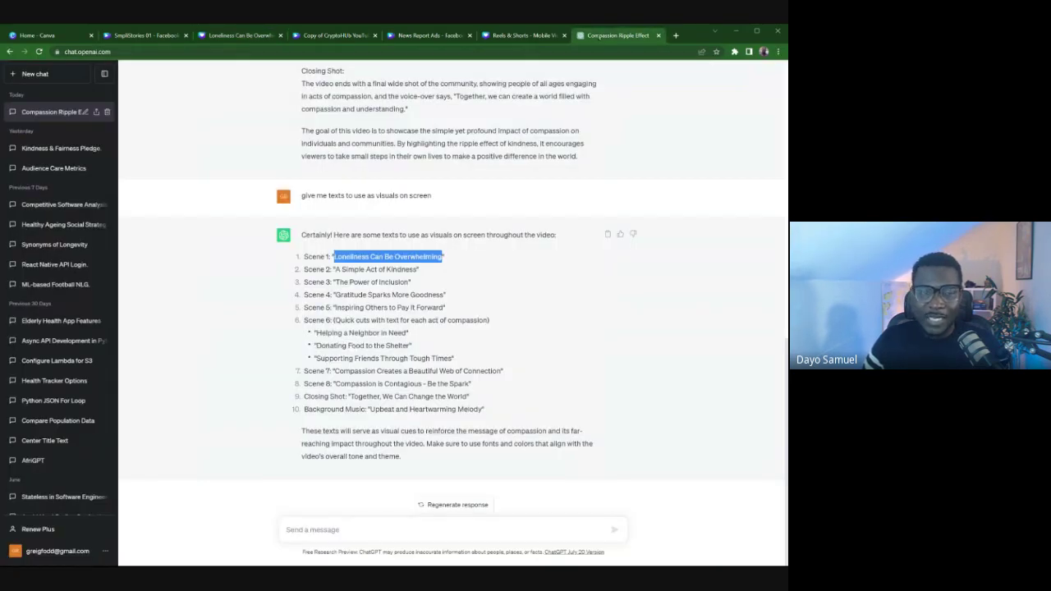
pyautogui.moveTo(335, 269); pyautogui.dragTo(418, 271)
pyautogui.hotkey('ctrl', 'c')
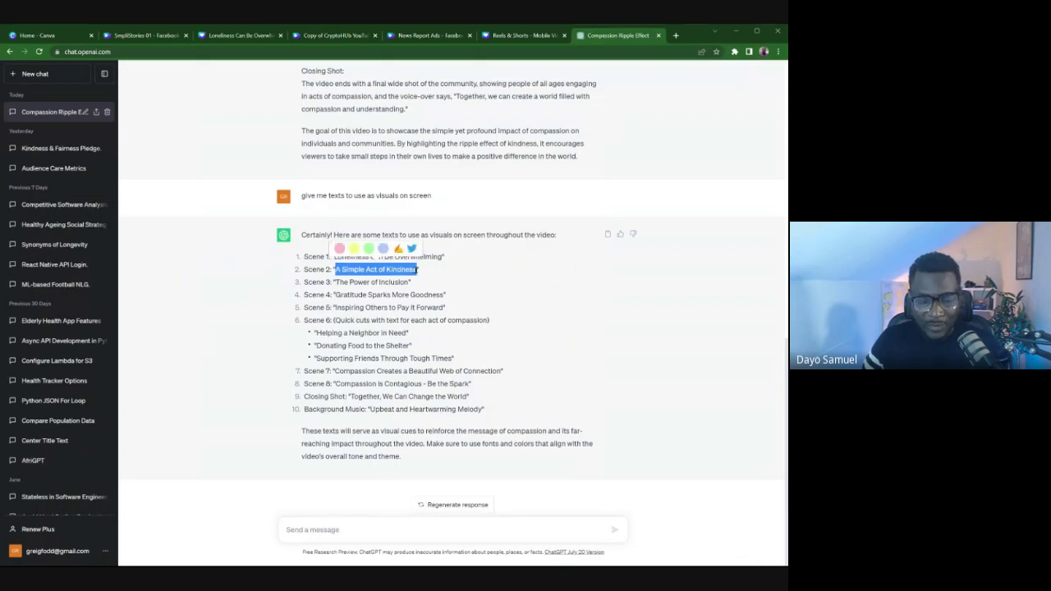
# - Switch back to the Canva video, add a second page, and paste "A Simple Act of Kindness" into its lower part
pyautogui.click(251, 36)
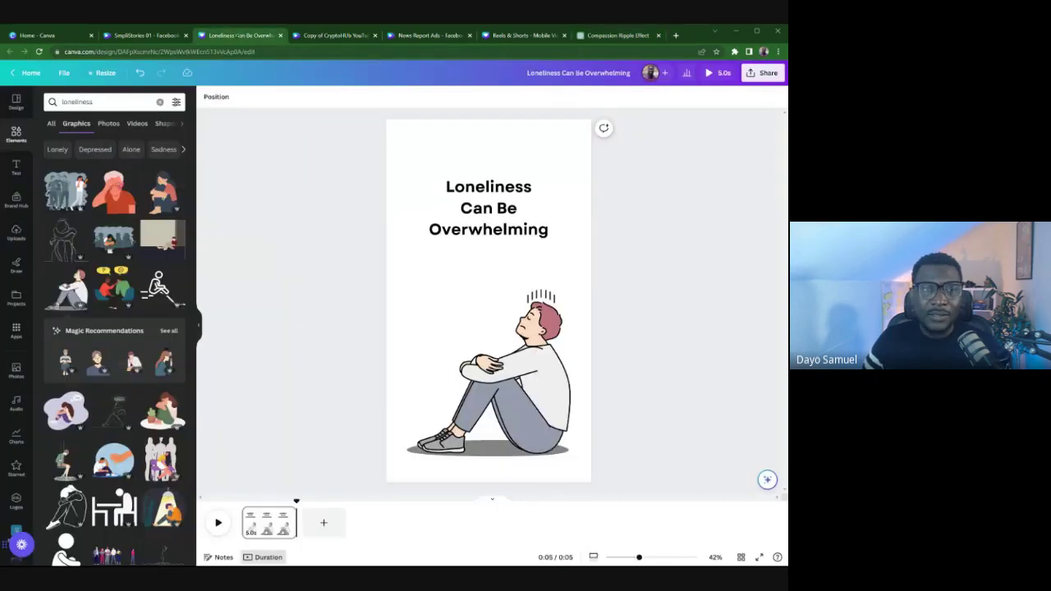
pyautogui.click(323, 523)
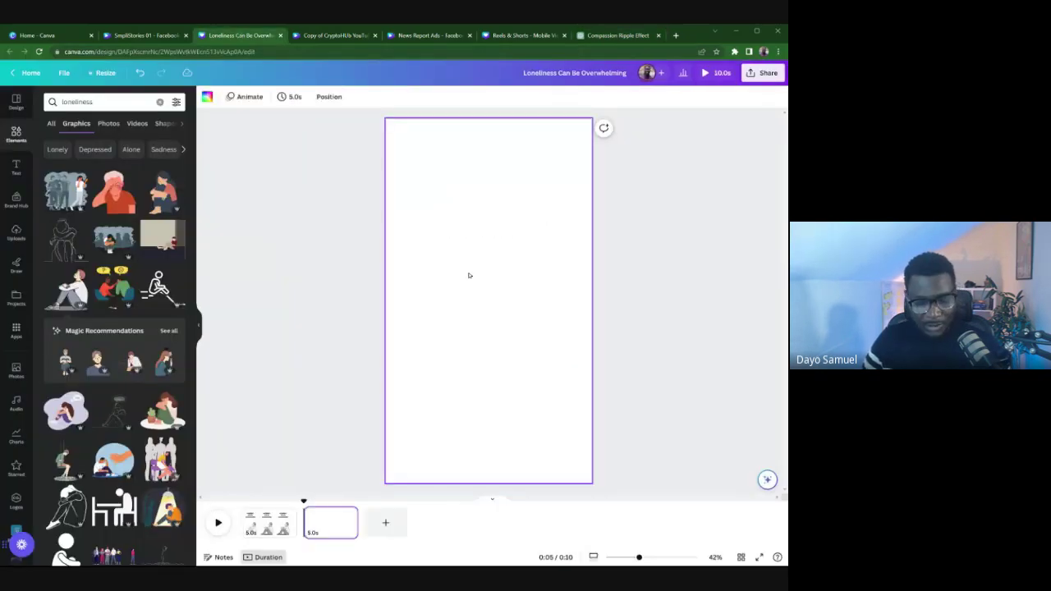
pyautogui.hotkey('ctrl', 'v')
pyautogui.click(496, 378)
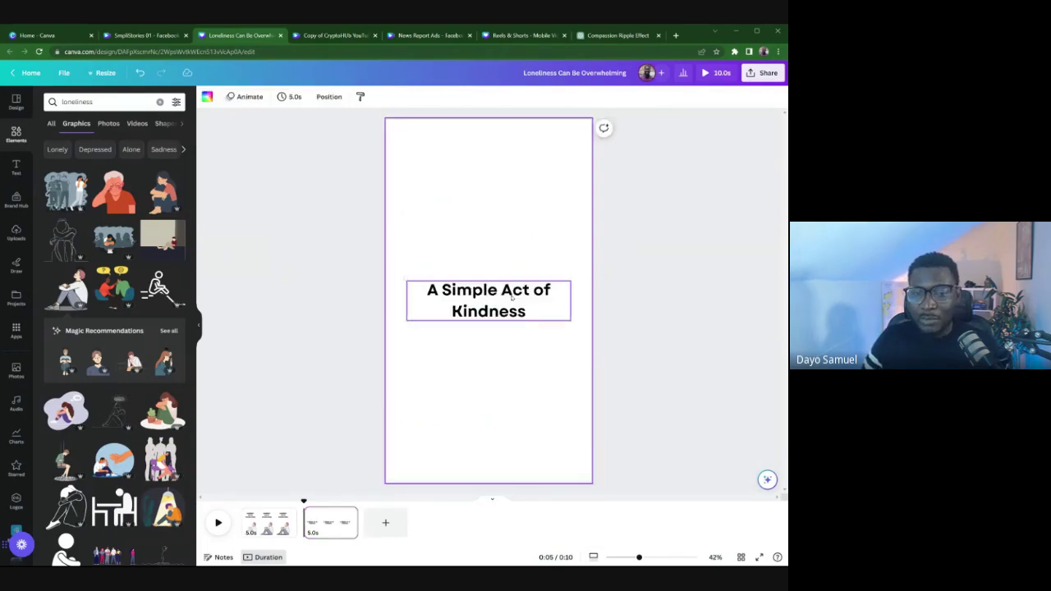
pyautogui.moveTo(507, 289); pyautogui.dragTo(494, 387)
pyautogui.click(333, 284)
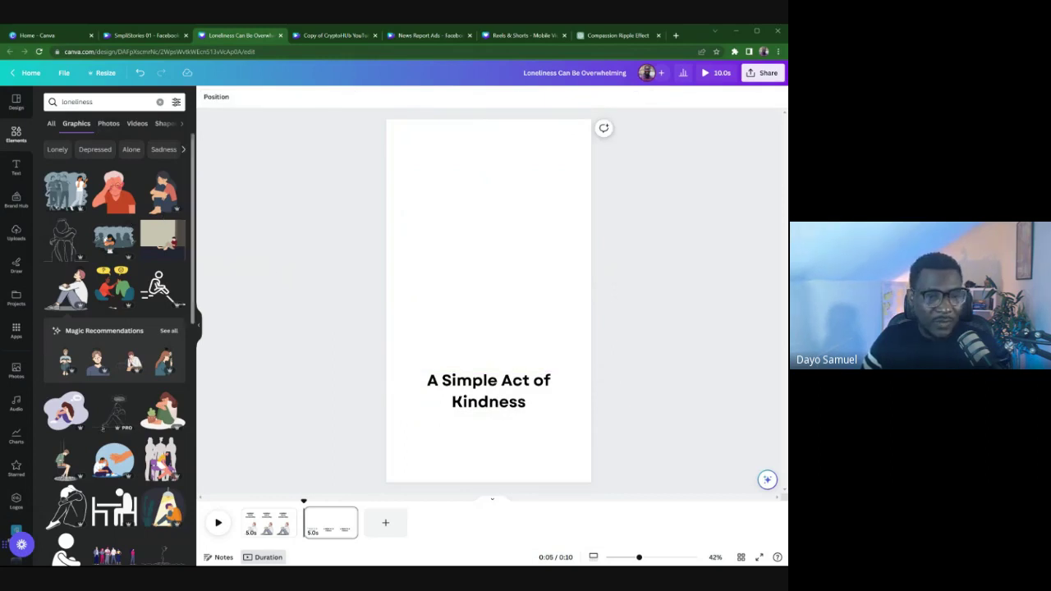
# - Add the graphic of a hand reaching toward a seated man on a blue circle above the second page's text
pyautogui.scroll(-2, 104, 327)
pyautogui.click(114, 322)
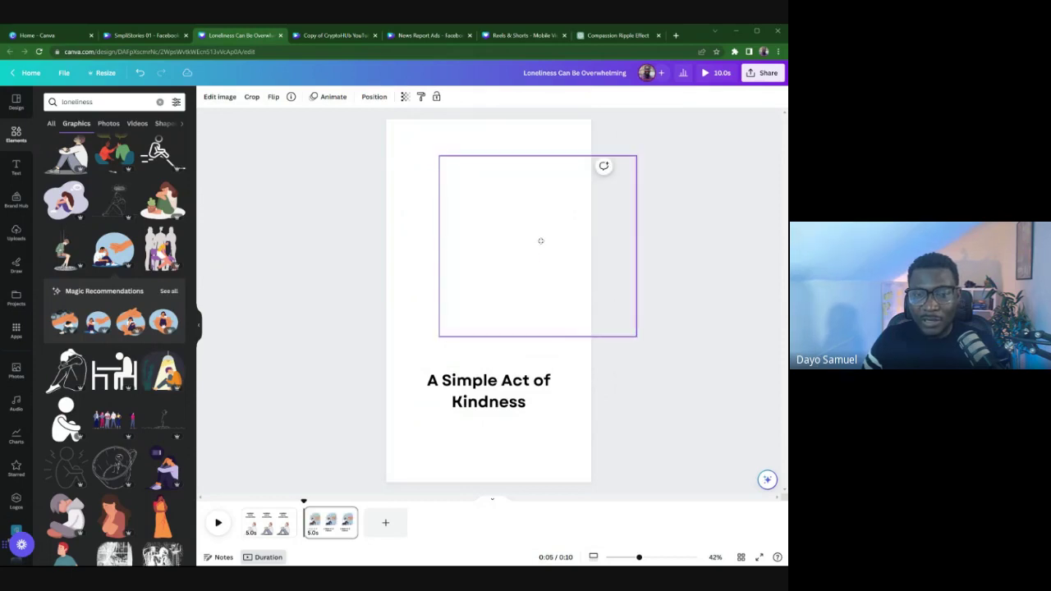
pyautogui.click(334, 275)
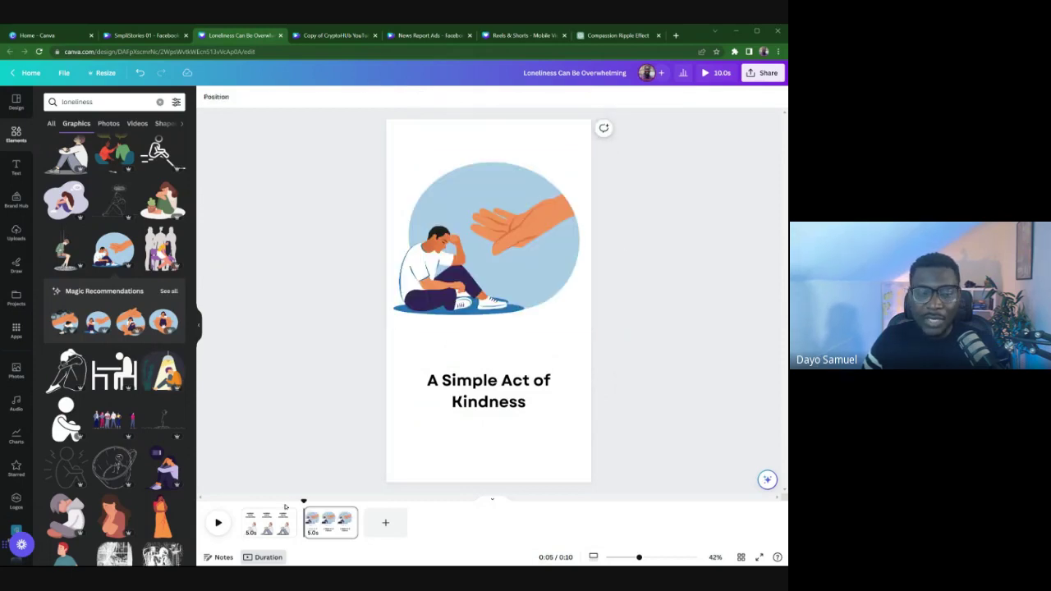
# - Animate the "Loneliness Can Be Overwhelming" text on the first page with the Pop animation, applied on enter only
pyautogui.click(283, 513)
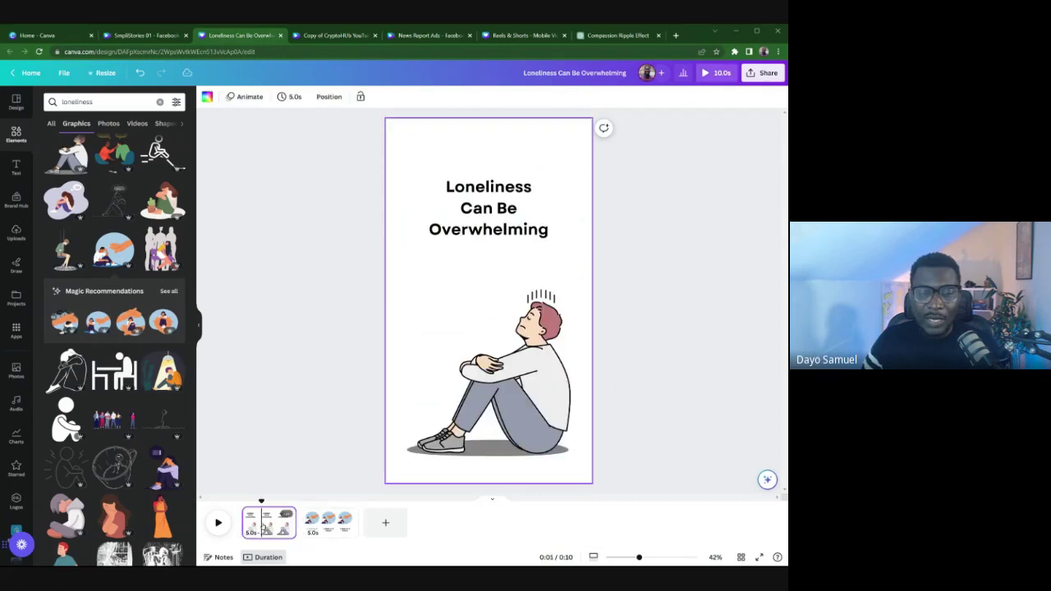
pyautogui.click(509, 219)
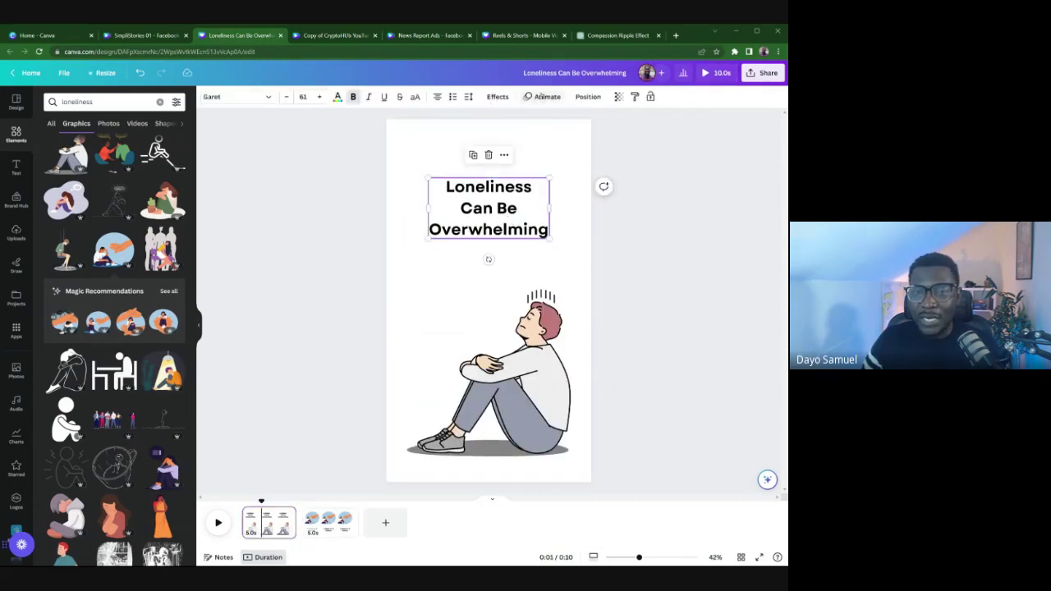
pyautogui.click(544, 97)
pyautogui.scroll(-5, 102, 312)
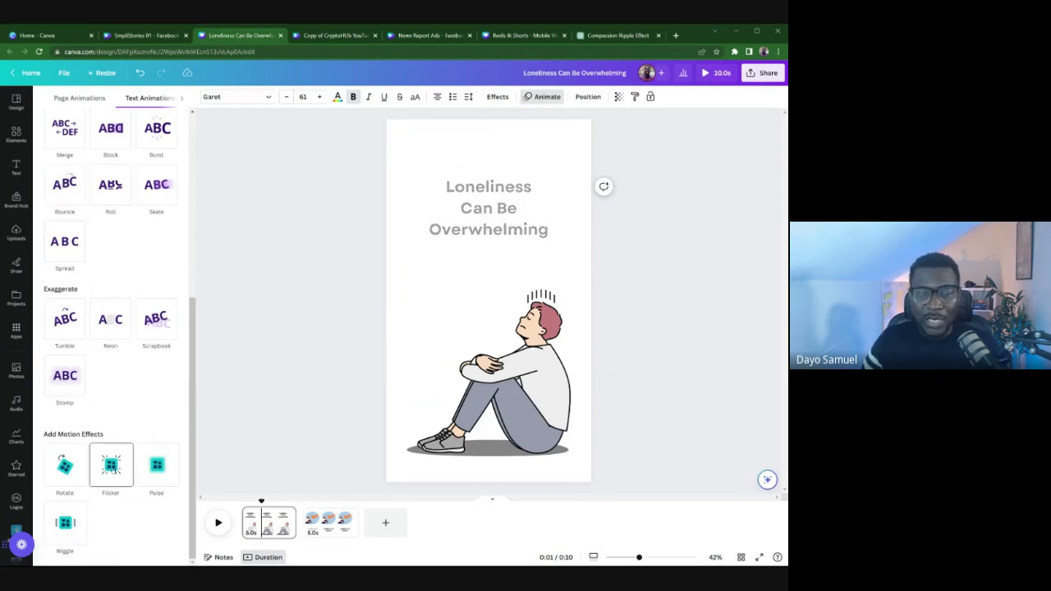
pyautogui.click(111, 465)
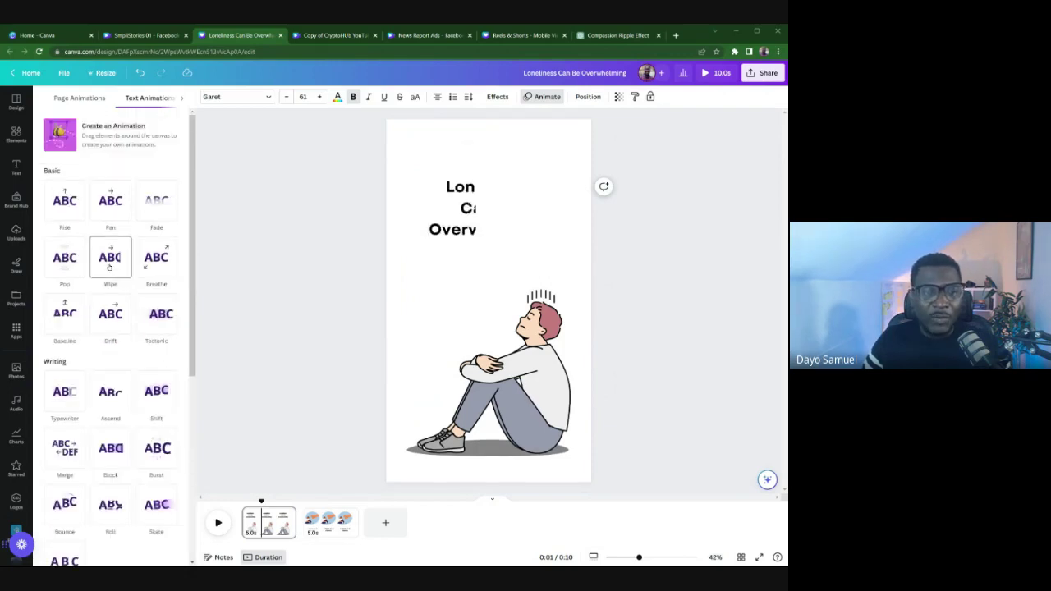
pyautogui.click(64, 257)
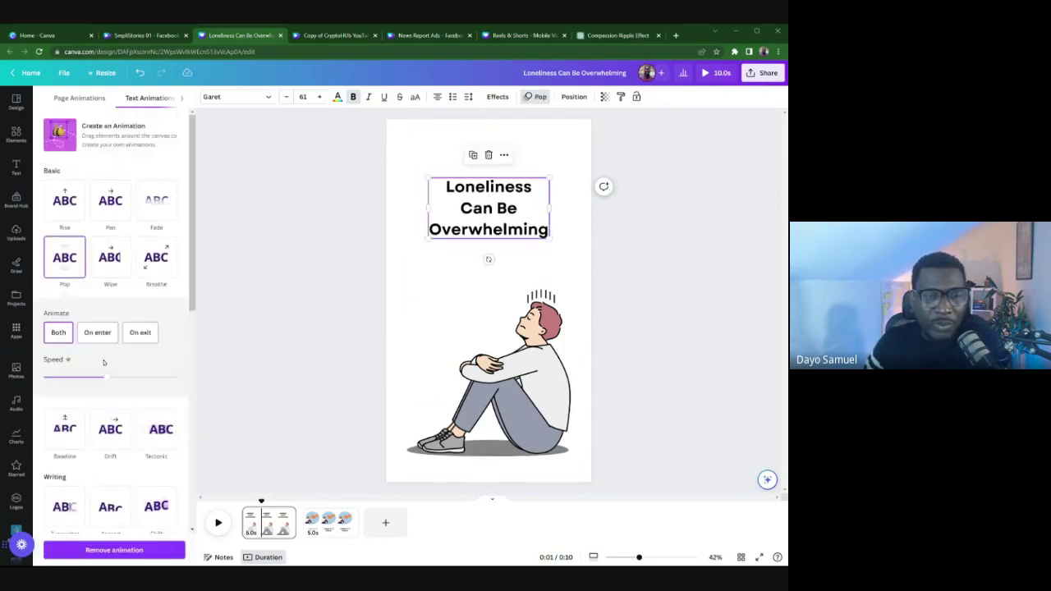
pyautogui.click(139, 332)
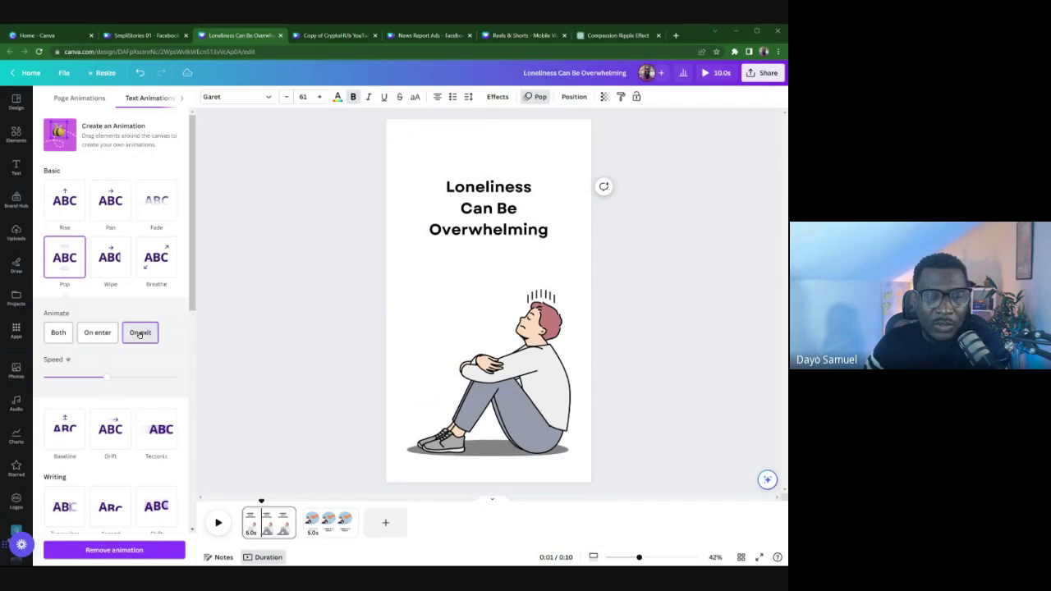
pyautogui.click(97, 332)
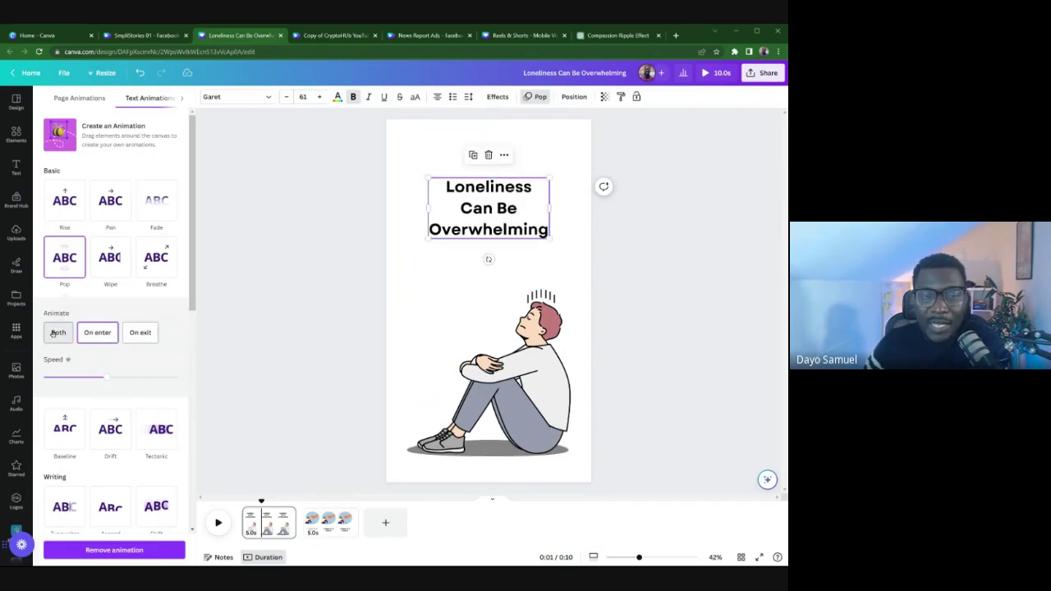
# - Give the seated person graphic on the first page a Drift animation in the upward direction
pyautogui.click(488, 369)
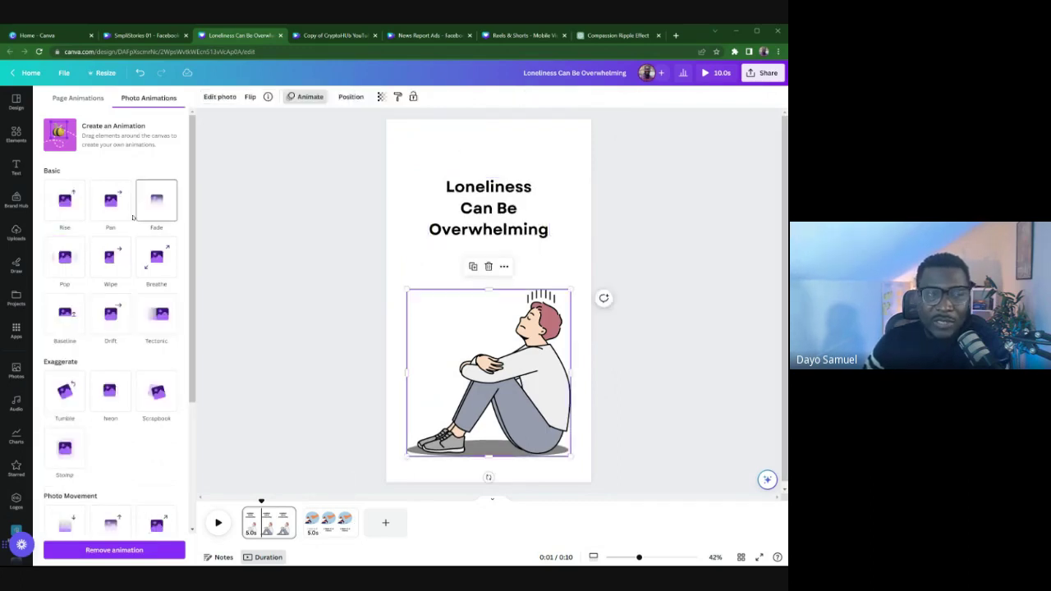
pyautogui.click(111, 317)
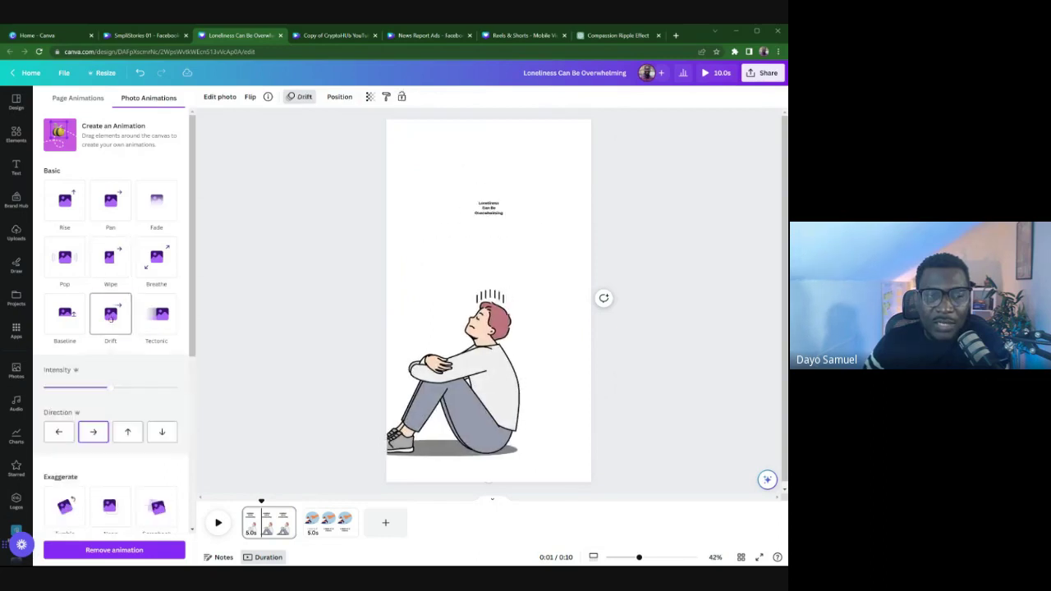
pyautogui.click(129, 434)
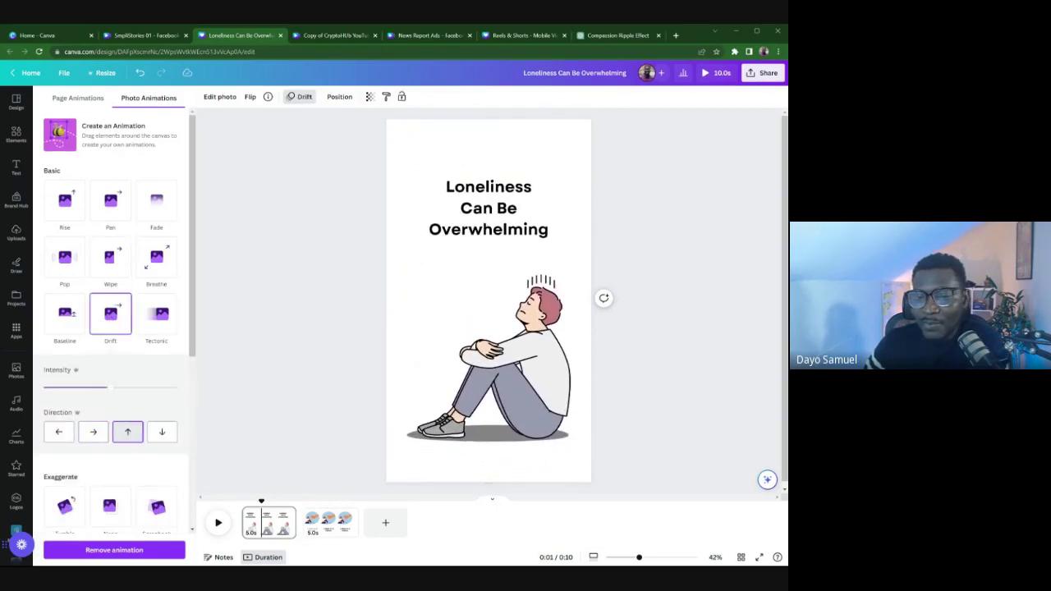
# - On the second page, animate the helping hand graphic with a downward Rise and the "A Simple Act of Kindness" text with Breathe
pyautogui.click(326, 519)
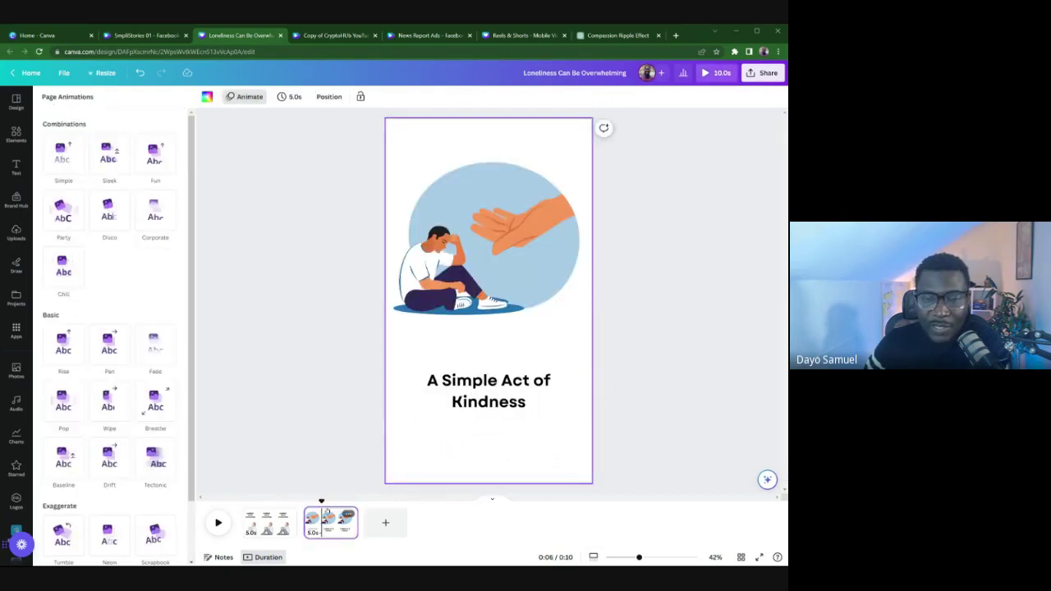
pyautogui.click(516, 232)
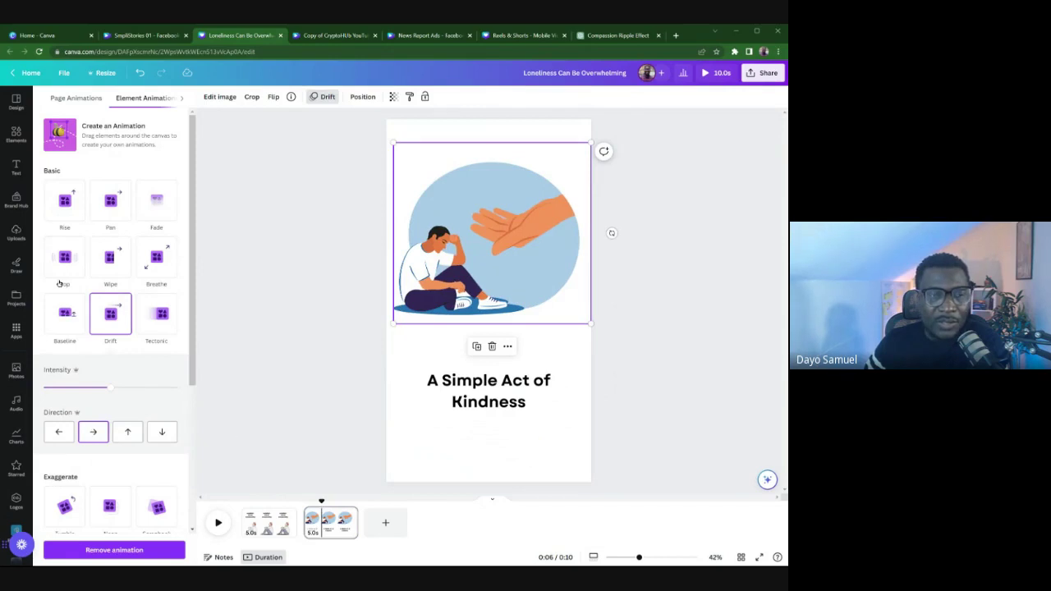
pyautogui.click(65, 201)
pyautogui.click(92, 366)
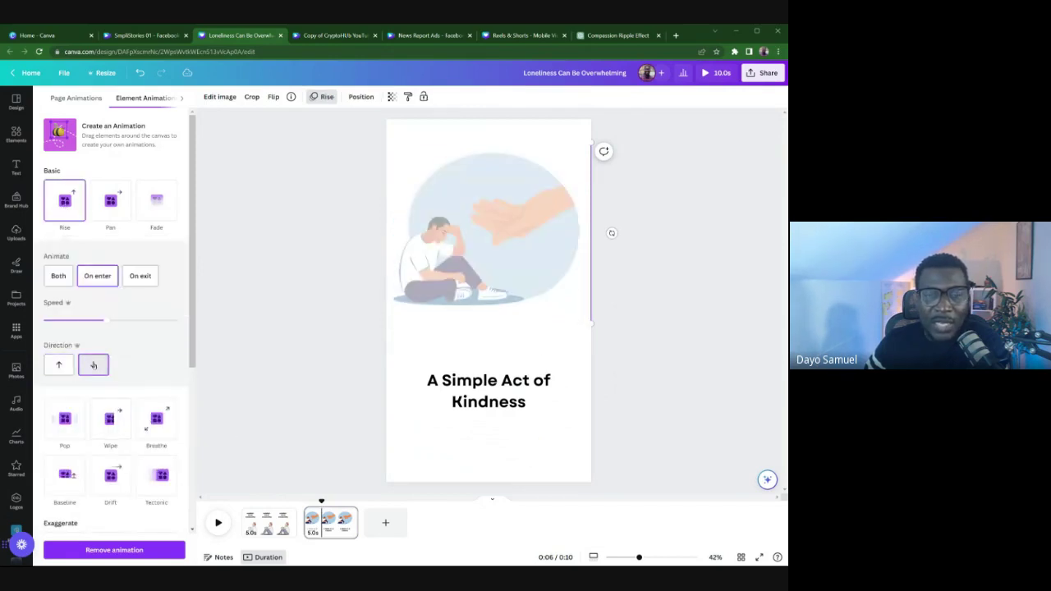
pyautogui.press('Tab')
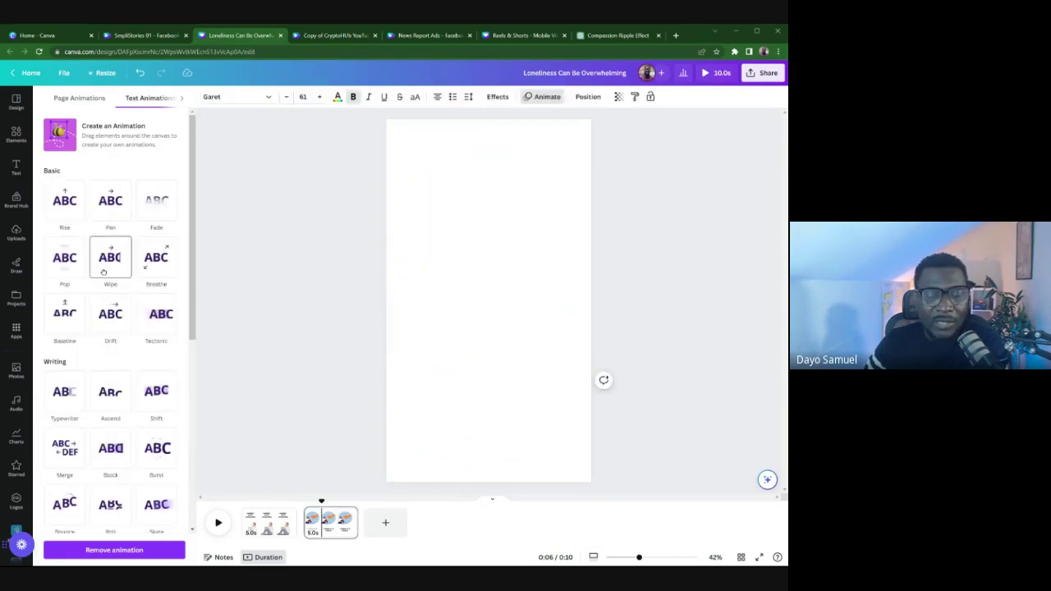
pyautogui.click(151, 266)
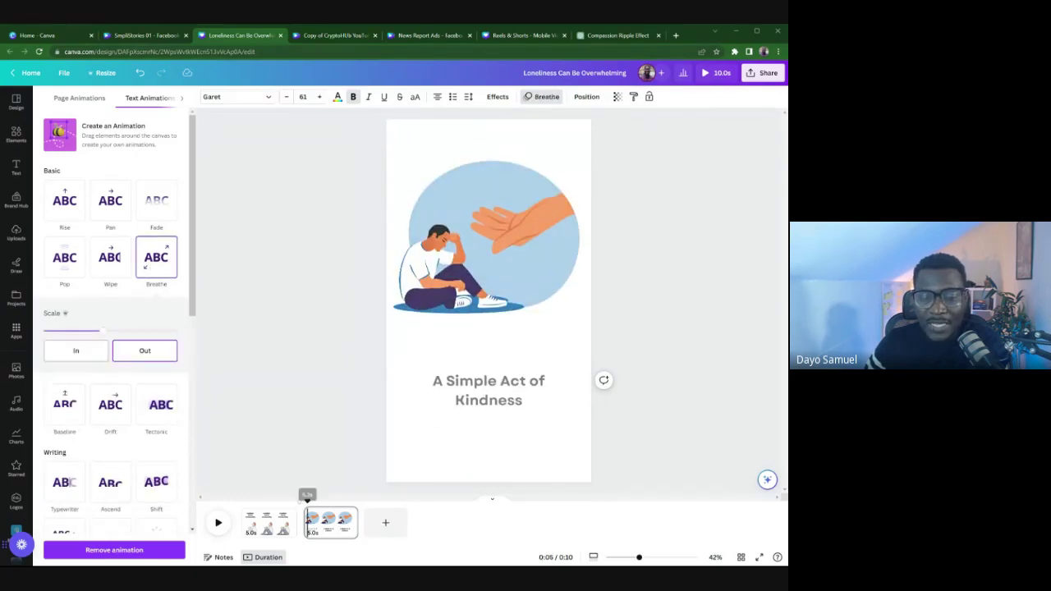
# - Play the video from the first page, then scrub through both pages to review their animations
pyautogui.click(269, 519)
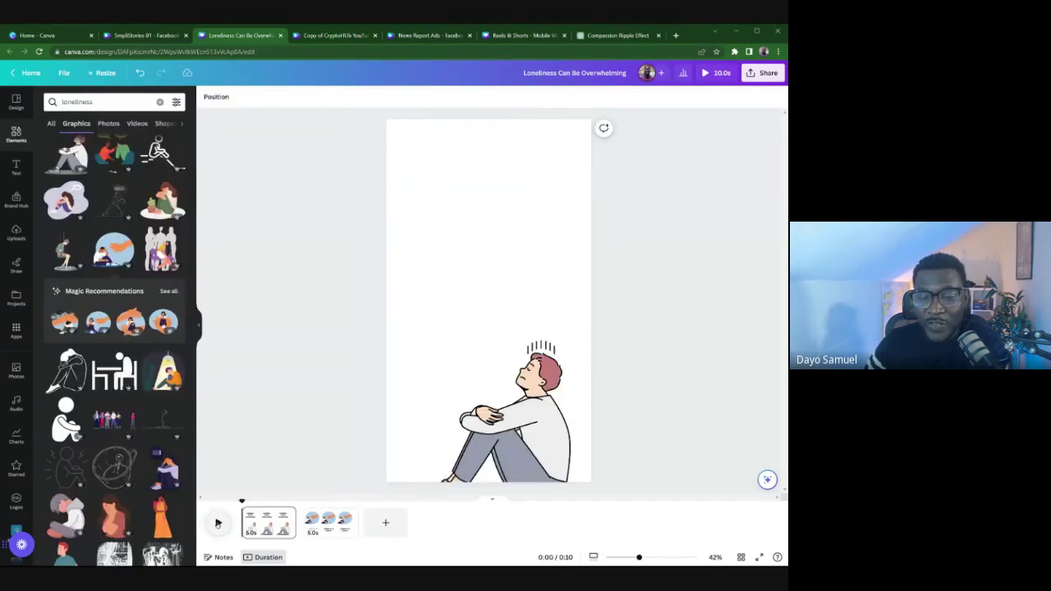
pyautogui.click(218, 523)
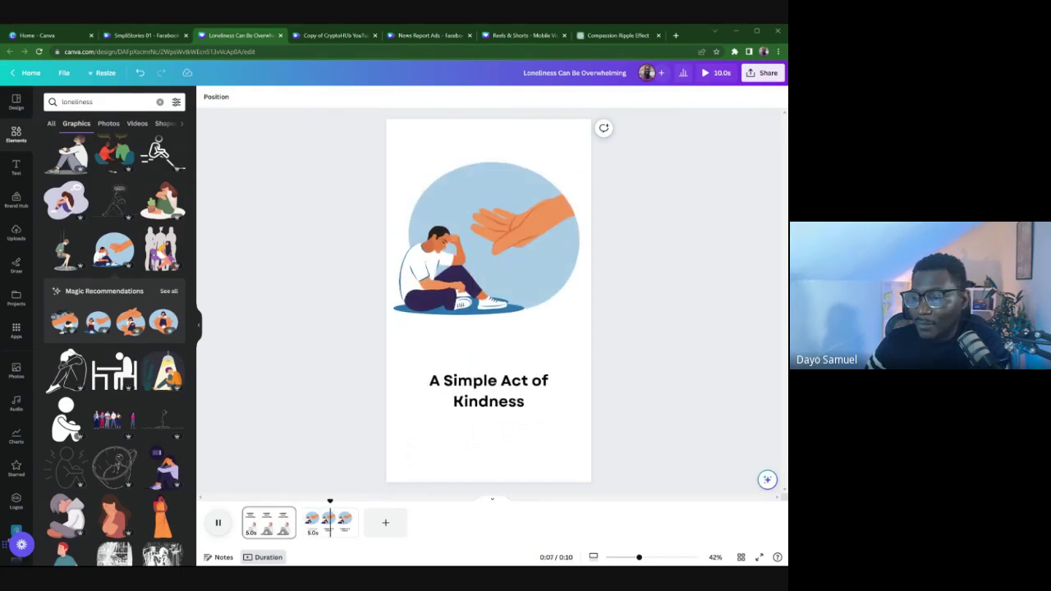
pyautogui.click(217, 522)
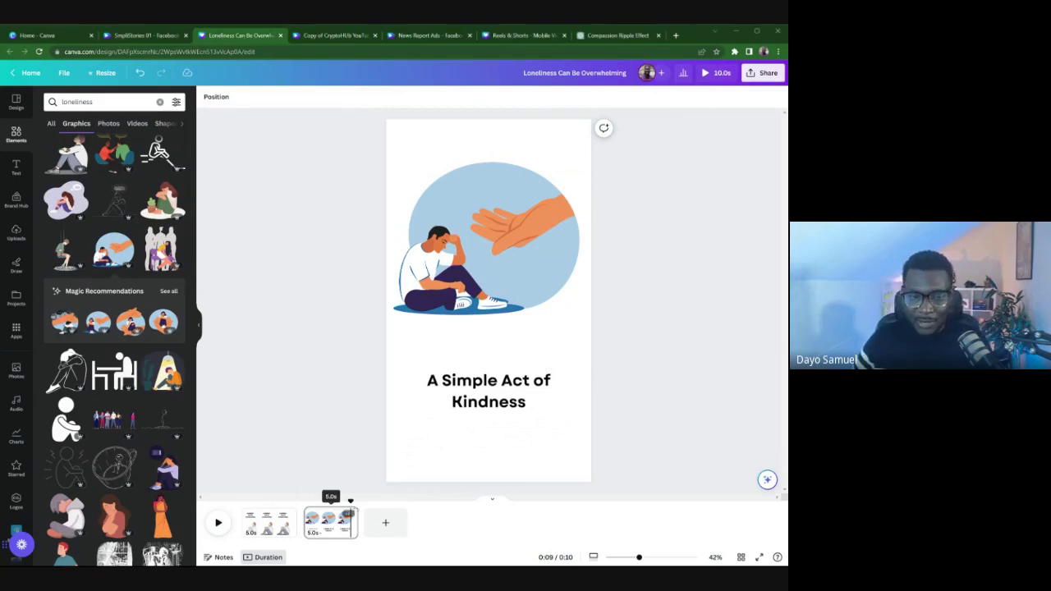
pyautogui.click(321, 500)
pyautogui.click(243, 514)
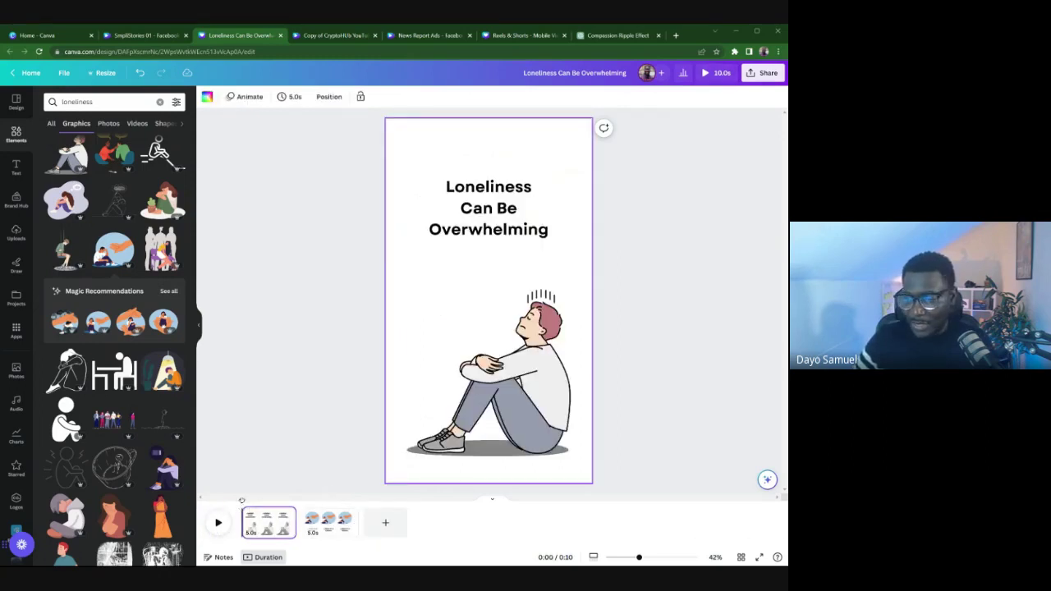
pyautogui.click(319, 500)
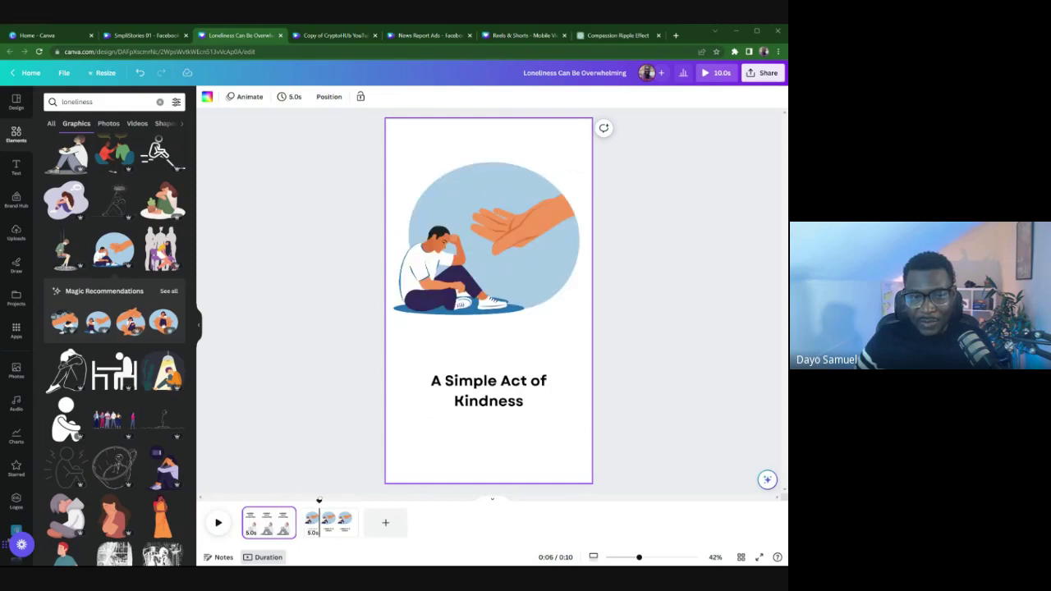
pyautogui.moveTo(319, 501); pyautogui.dragTo(358, 500)
pyautogui.click(305, 450)
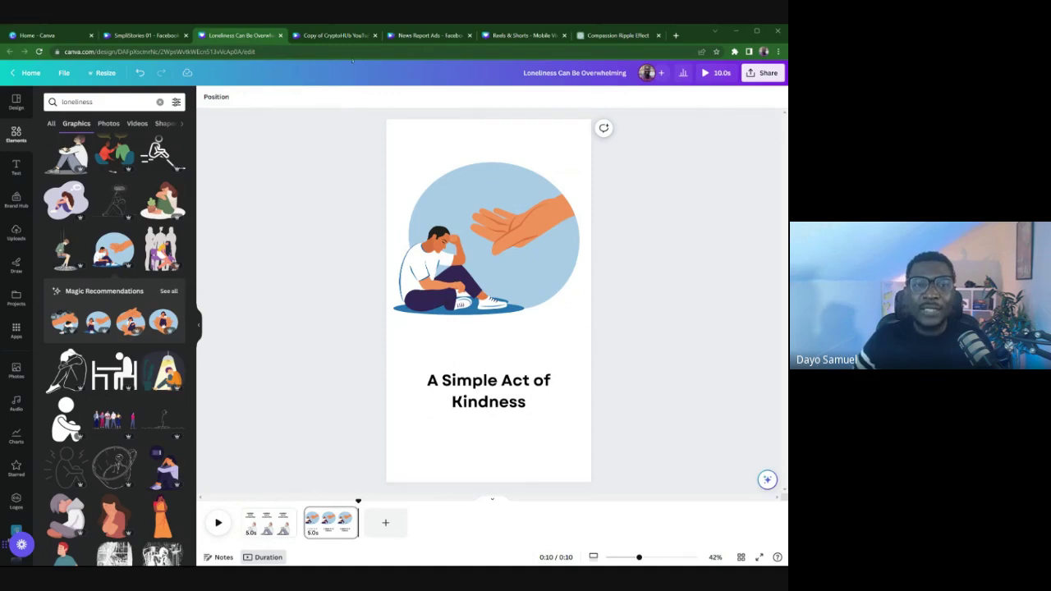
# - Switch to the "Copy of CryptoHUb YouTube Intros" design and copy the round C logo from its "Tools of the Trade" page
pyautogui.click(337, 35)
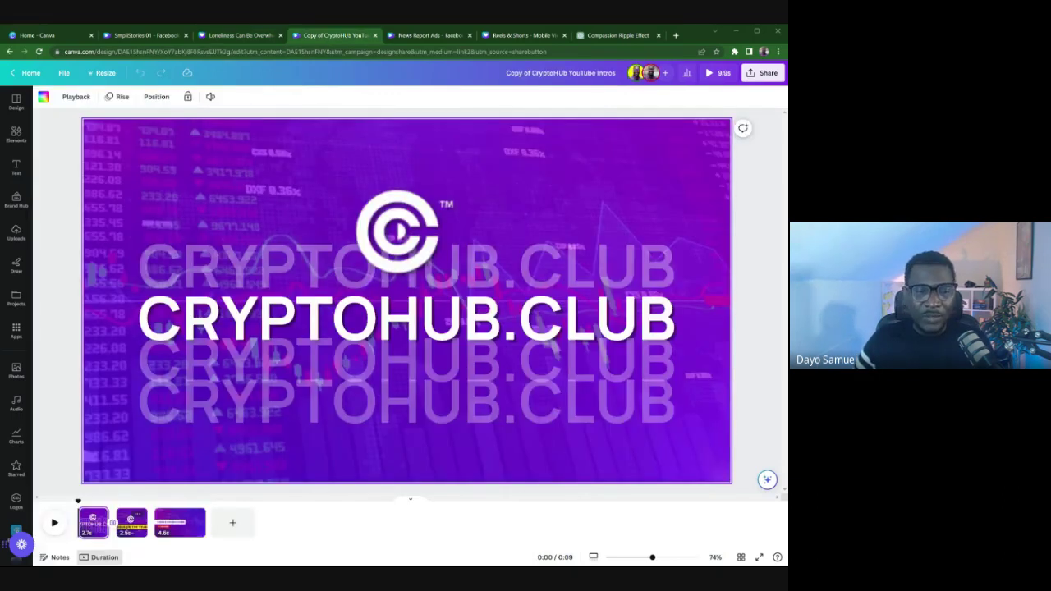
pyautogui.click(132, 522)
pyautogui.click(391, 257)
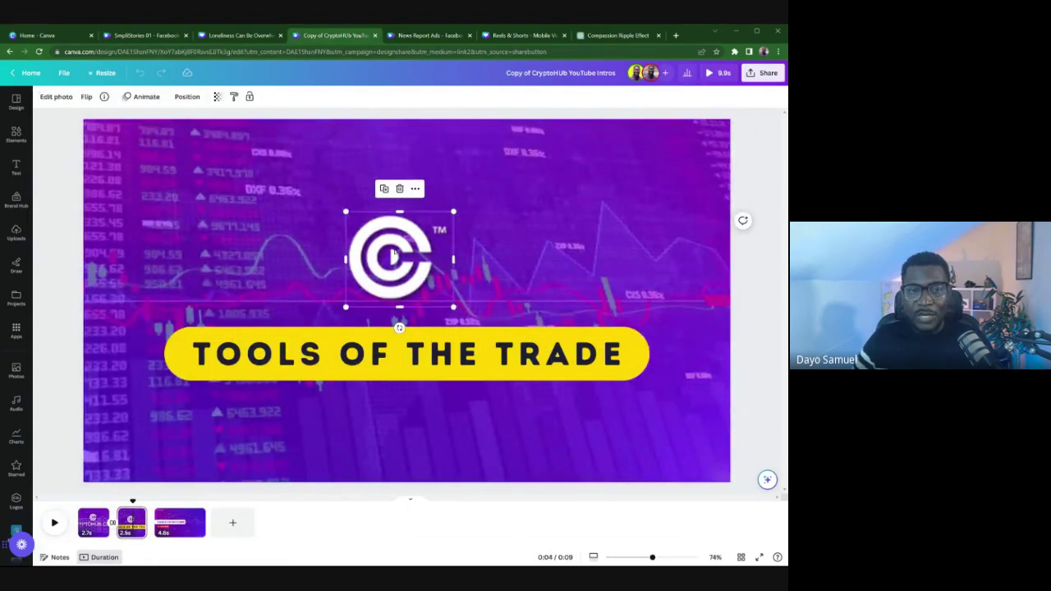
# - Switch back to the compassion video, paste the logo on the first page, and place it at a smaller size in the page's upper-right corner
pyautogui.hotkey('ctrl', 'shift', 'Tab')
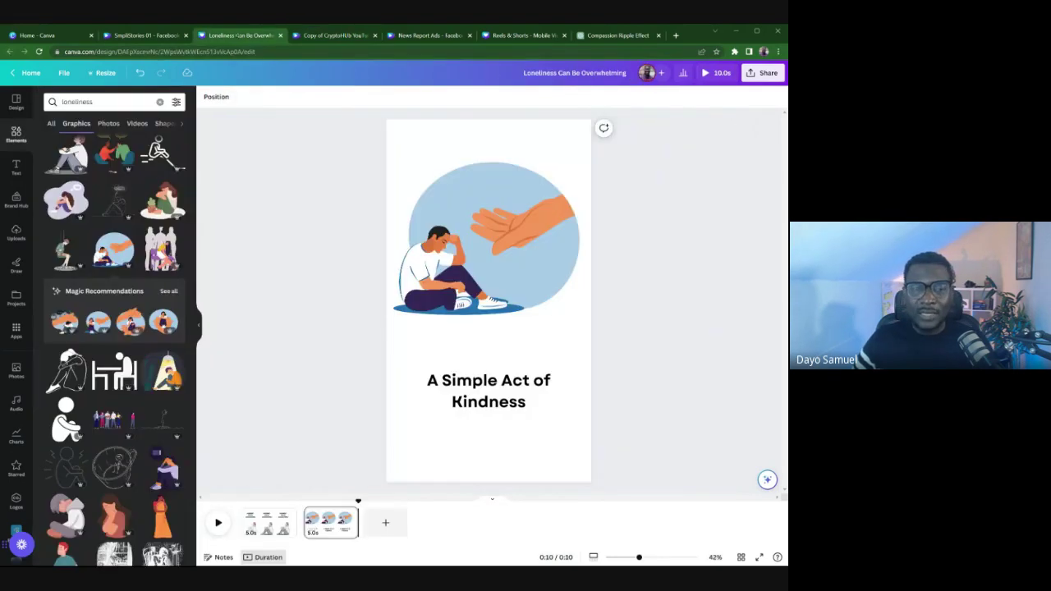
pyautogui.click(284, 516)
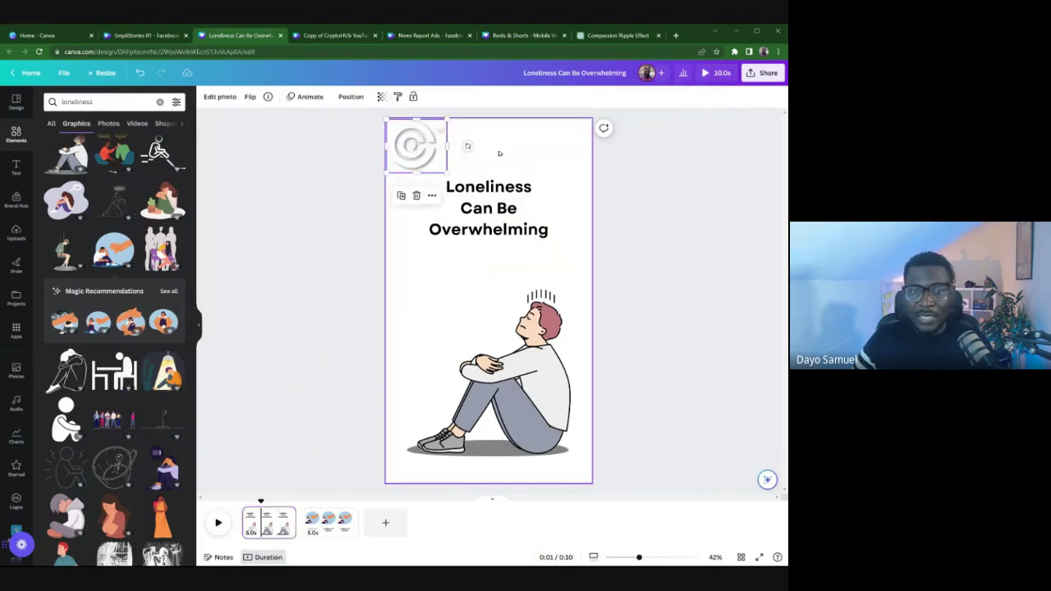
pyautogui.moveTo(443, 149); pyautogui.dragTo(567, 156)
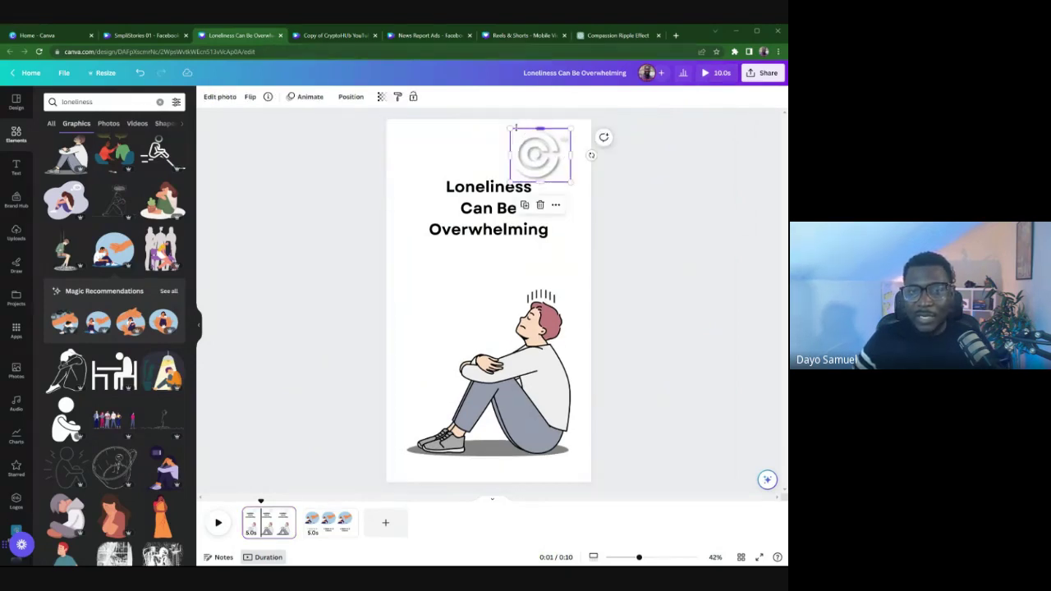
pyautogui.moveTo(509, 129); pyautogui.dragTo(547, 159)
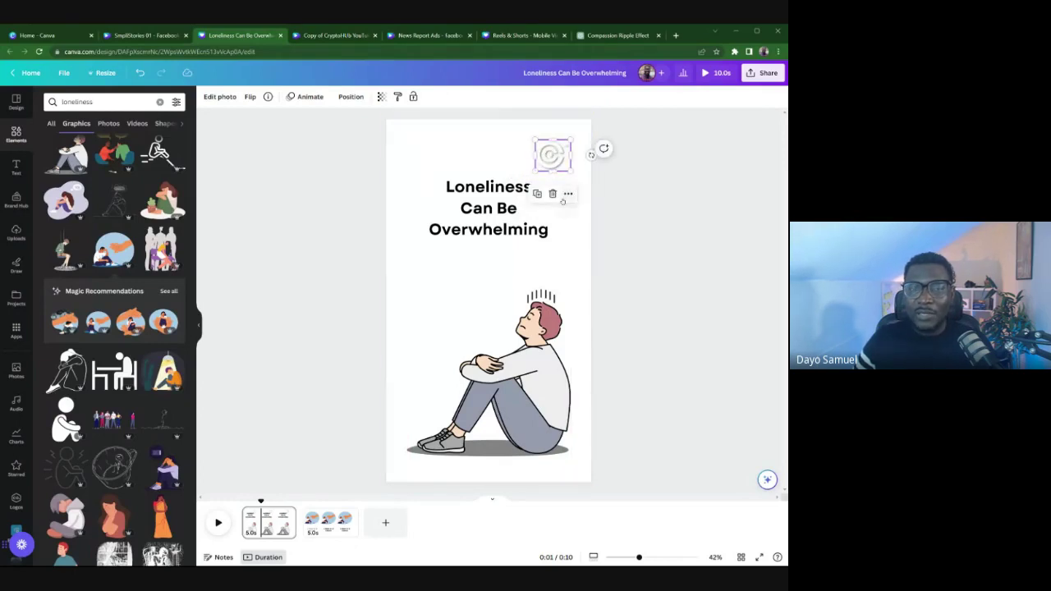
# - Apply the Duotone photo effect to the logo using the Cherry preset
pyautogui.click(567, 194)
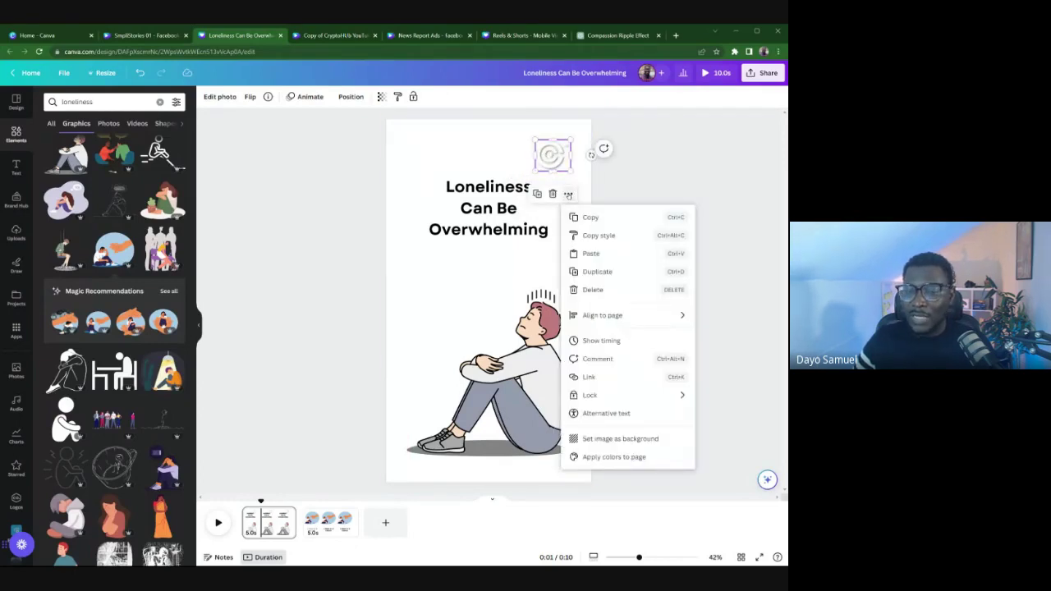
pyautogui.click(567, 195)
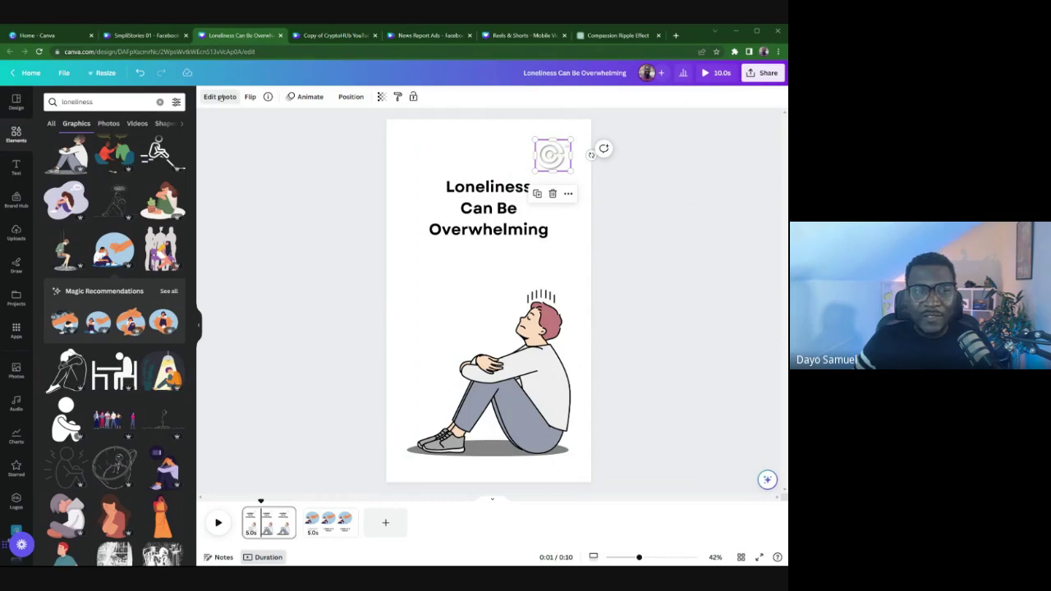
pyautogui.click(222, 98)
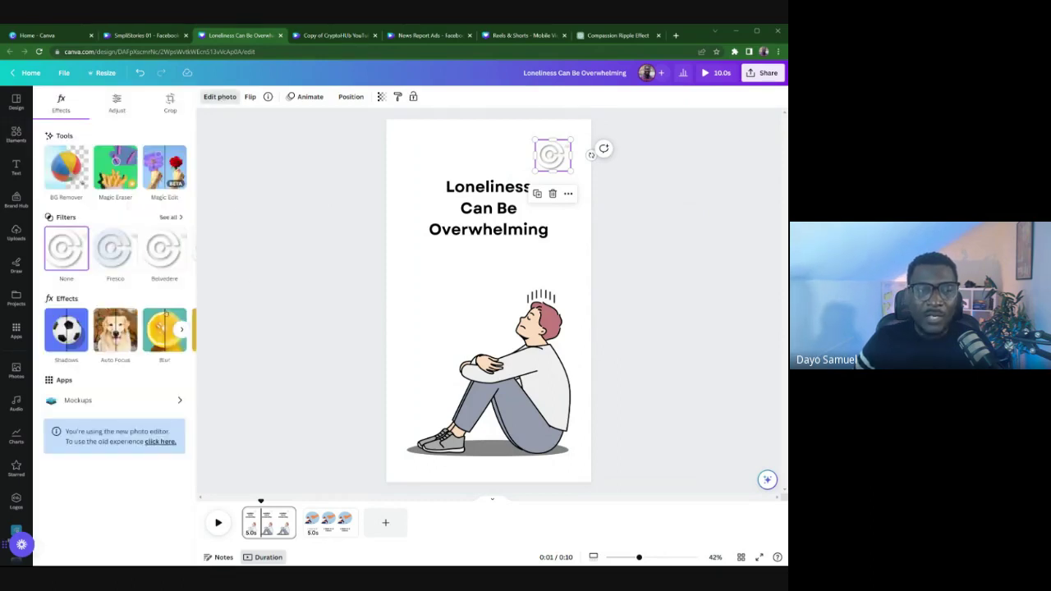
pyautogui.click(183, 329)
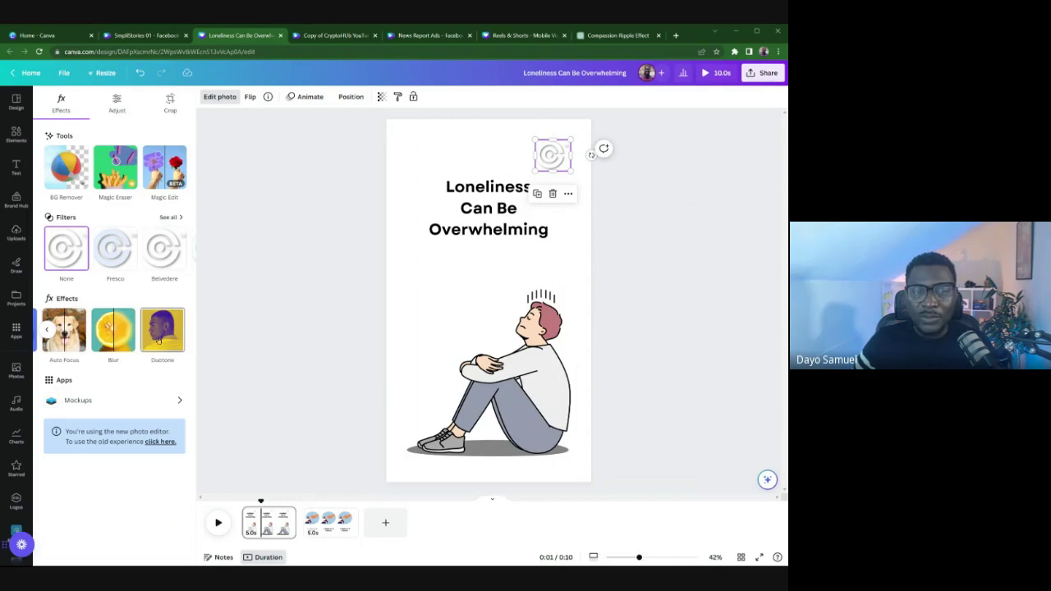
pyautogui.click(159, 340)
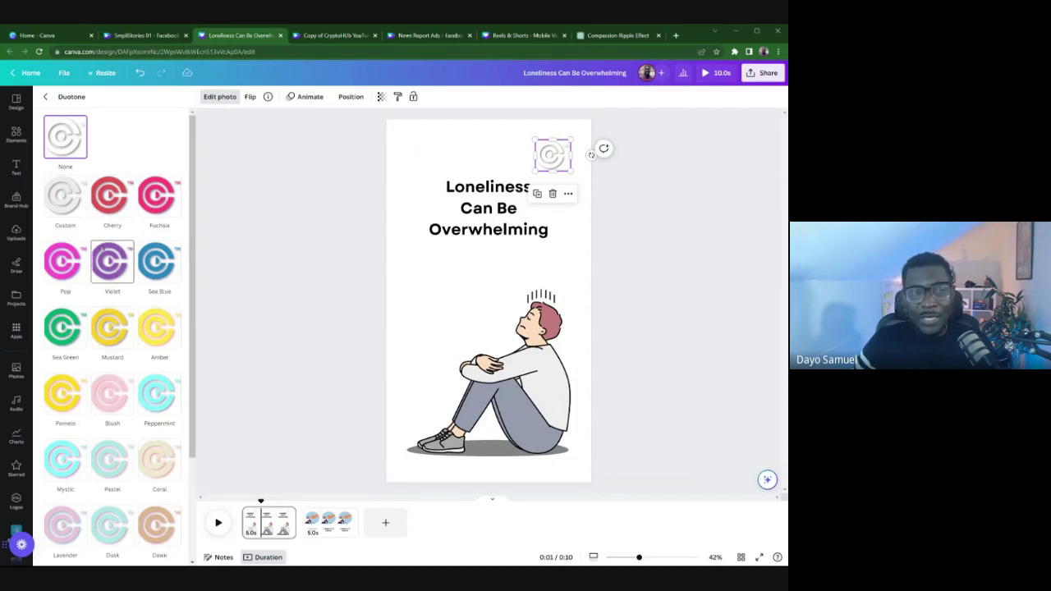
pyautogui.click(106, 199)
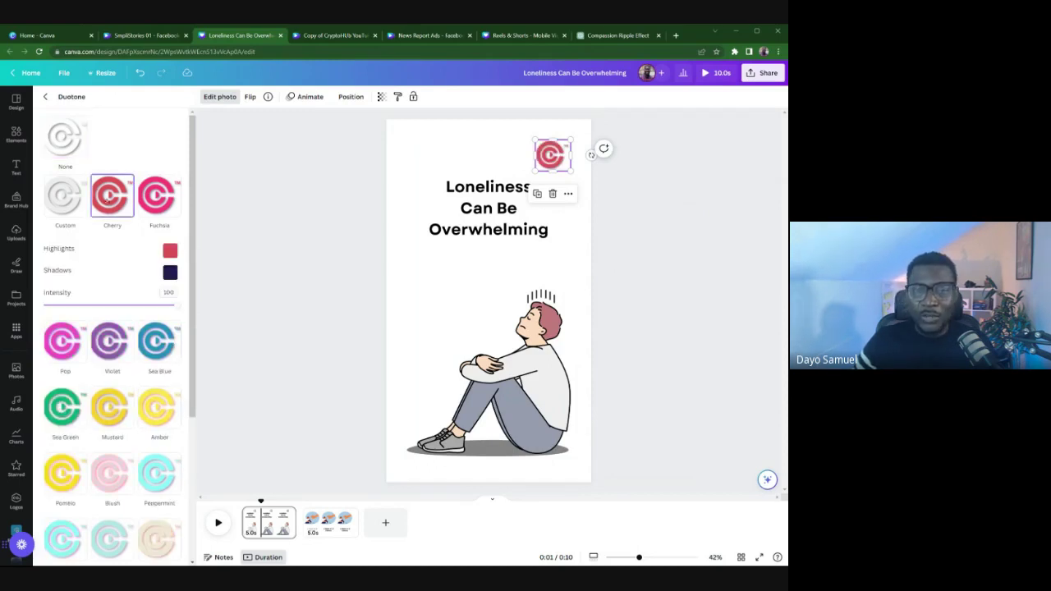
# - Adjust the logo's Duotone shadows color and set its highlights color to the blue-violet #5653E0
pyautogui.click(170, 273)
pyautogui.moveTo(266, 327); pyautogui.dragTo(304, 293)
pyautogui.click(170, 251)
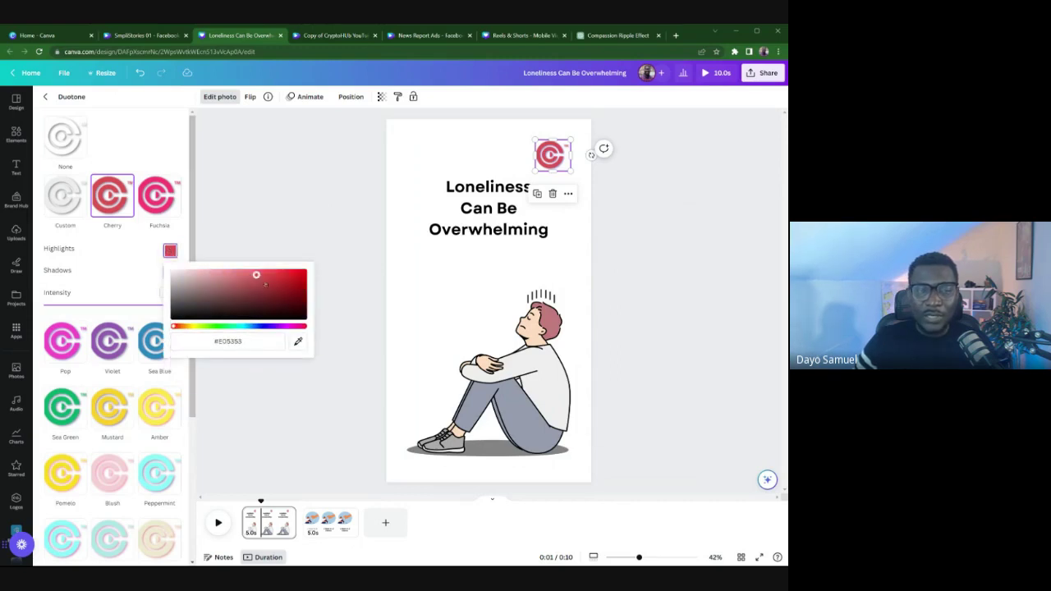
pyautogui.moveTo(173, 326); pyautogui.dragTo(261, 327)
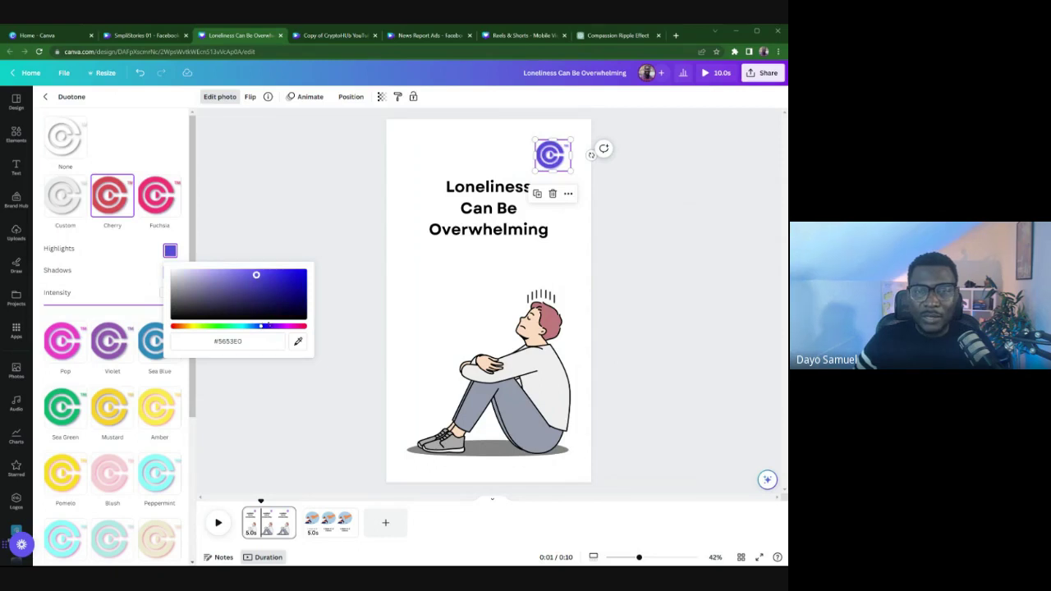
# - Set the logo's Duotone highlights color to pure blue #0500FF and nudge the logo slightly higher on the page
pyautogui.moveTo(256, 276); pyautogui.dragTo(314, 271)
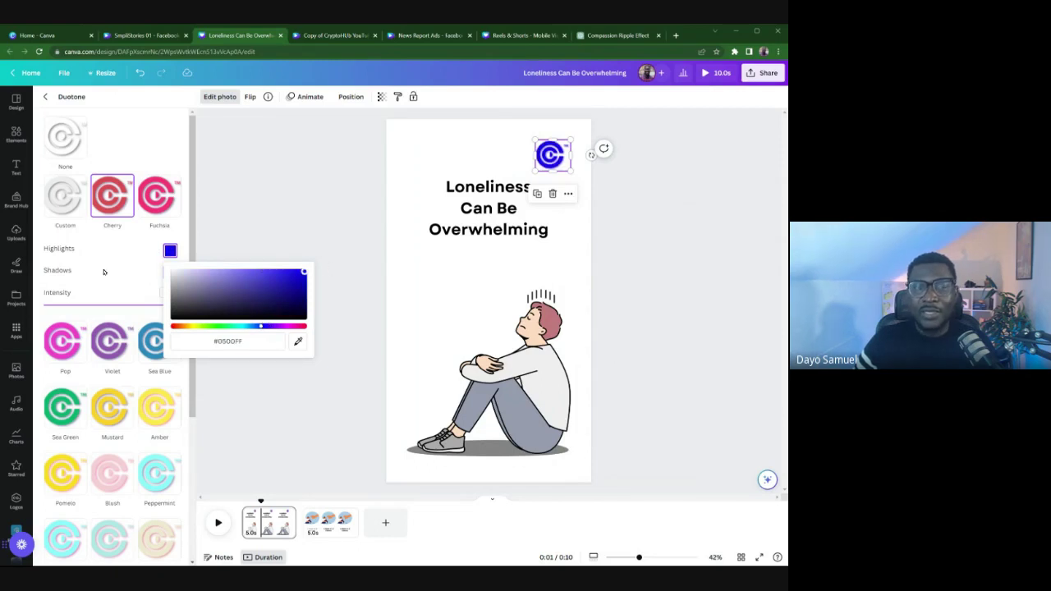
pyautogui.click(165, 251)
pyautogui.click(265, 288)
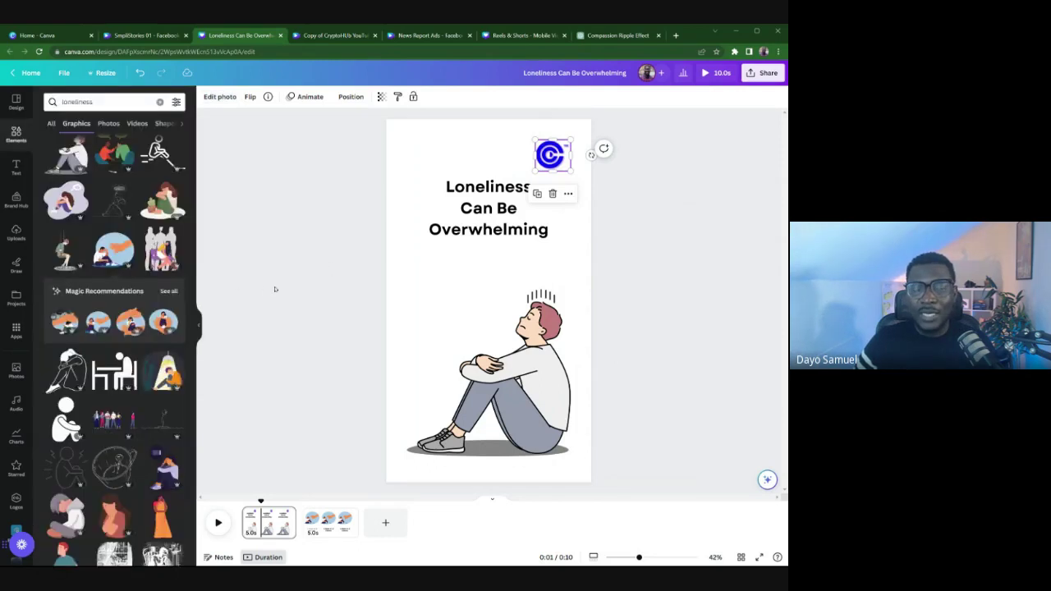
pyautogui.moveTo(552, 155); pyautogui.dragTo(552, 151)
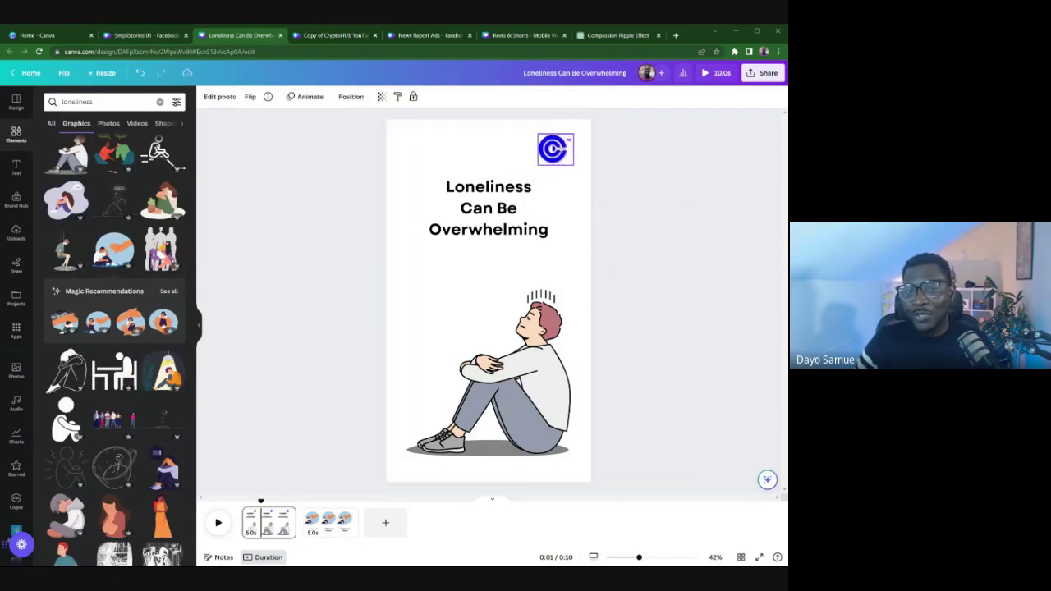
pyautogui.click(321, 220)
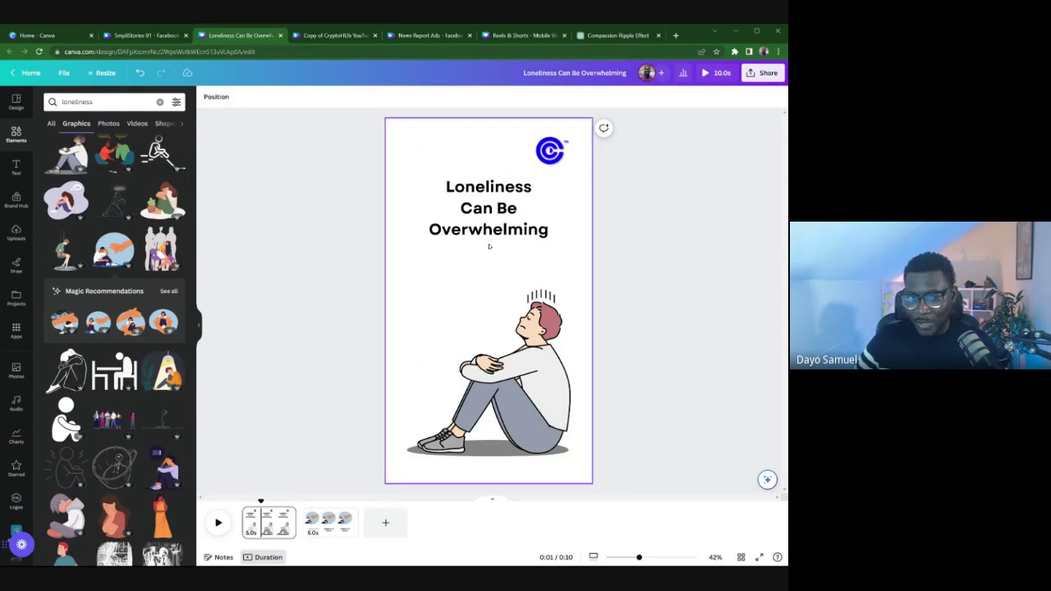
# - Recolor the "Loneliness Can Be Overwhelming" heading to the dark blue from the default solid colors
pyautogui.click(430, 231)
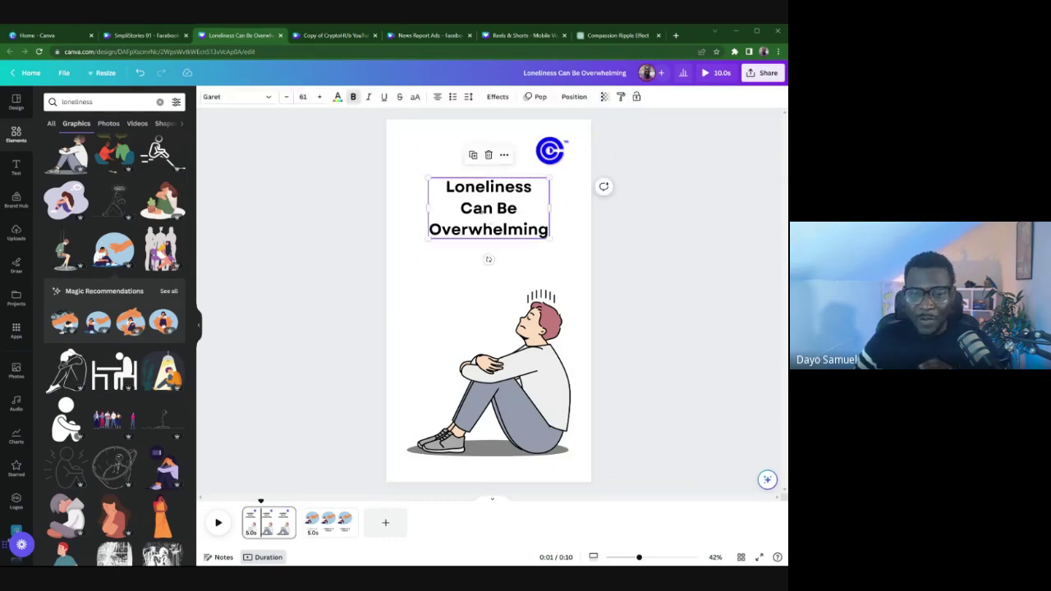
pyautogui.click(337, 97)
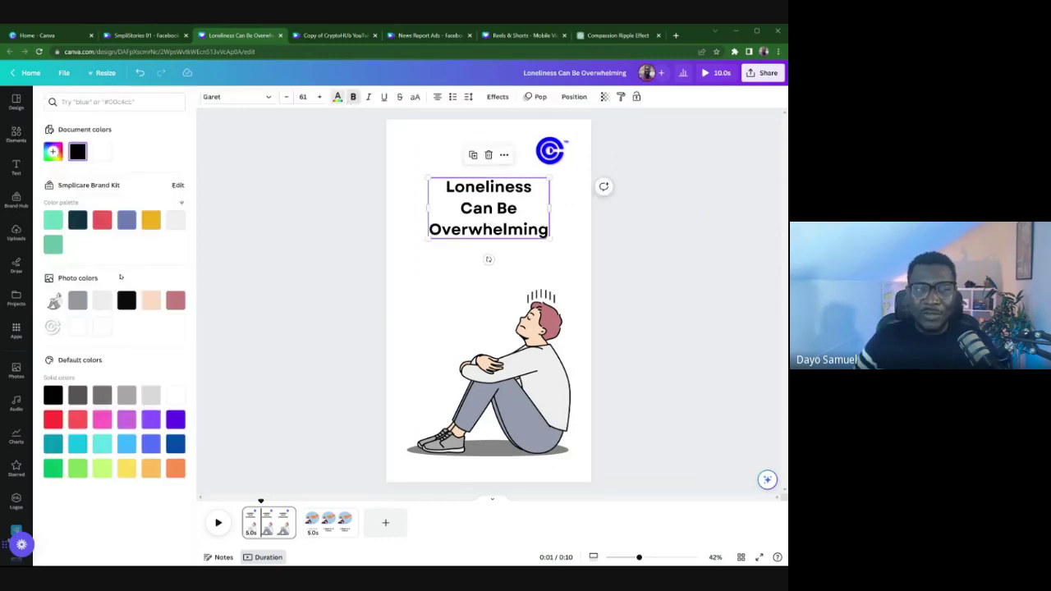
pyautogui.click(174, 447)
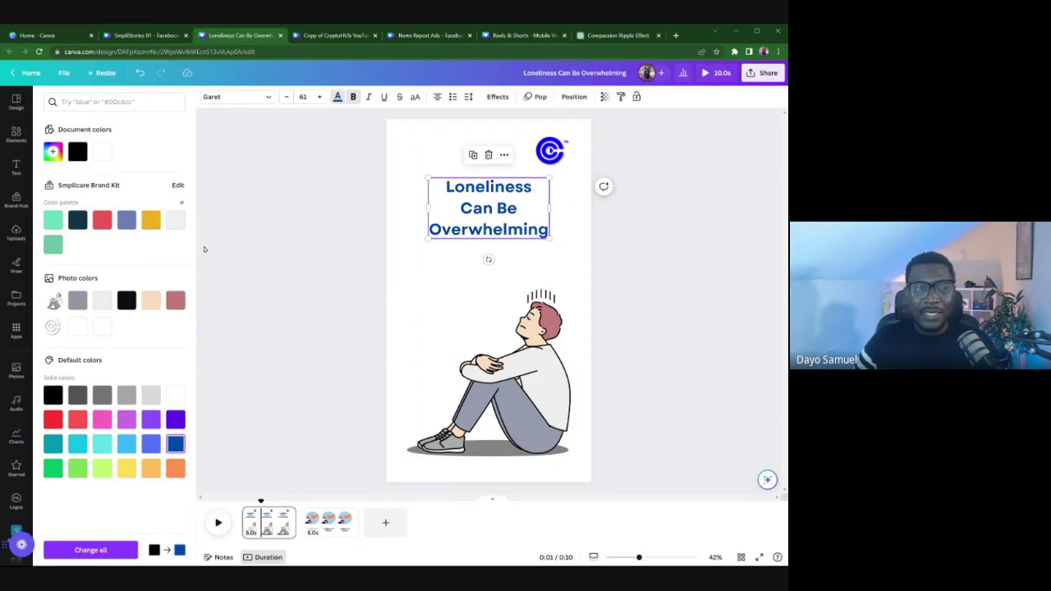
pyautogui.press('Escape')
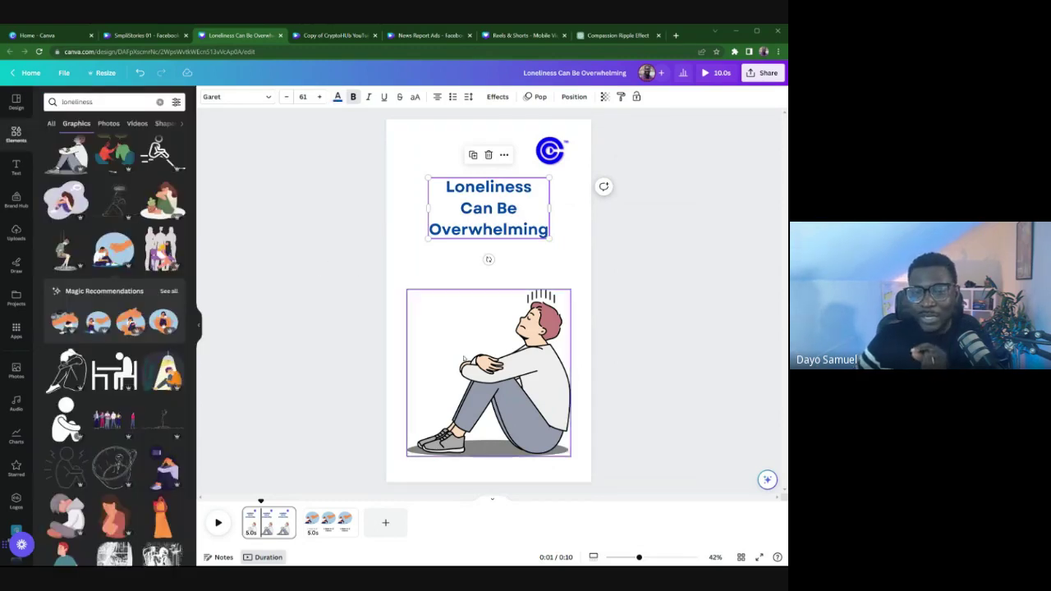
# - Adjust the sitting man illustration to a saturation of -100 and a contrast of 45
pyautogui.click(415, 299)
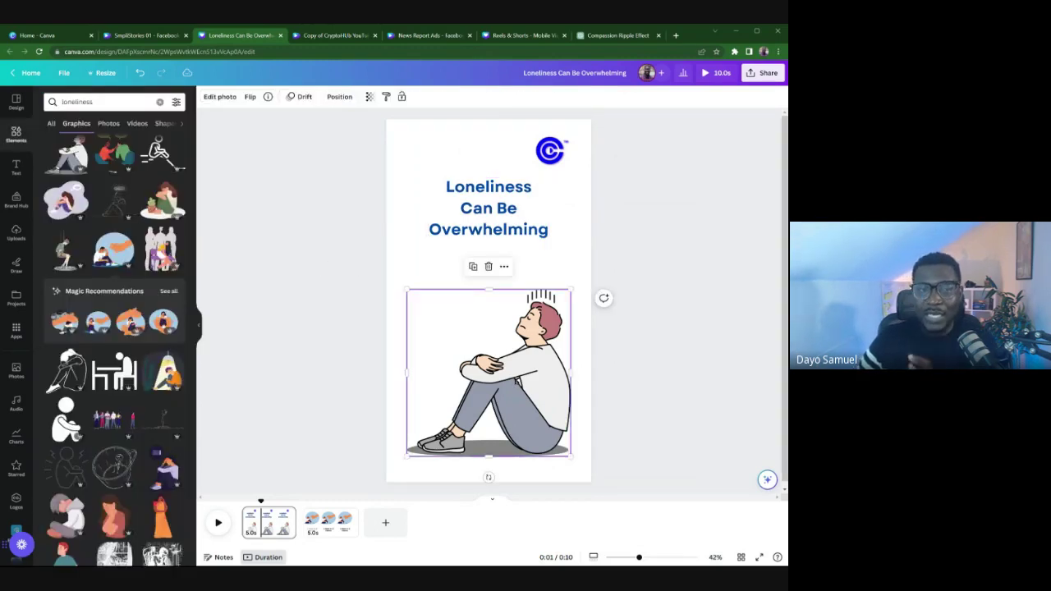
pyautogui.click(327, 282)
pyautogui.click(539, 357)
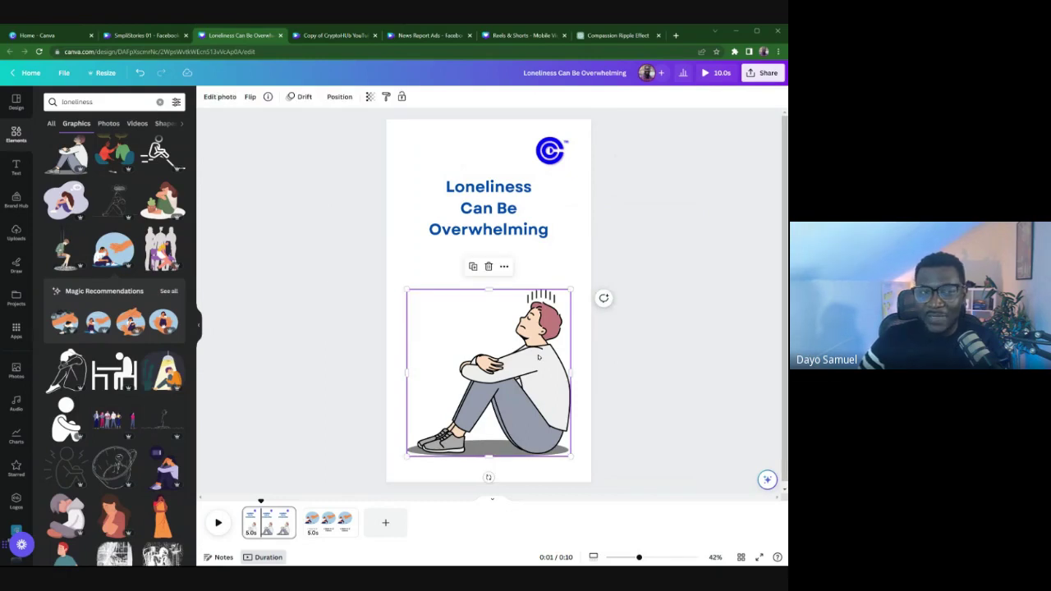
pyautogui.click(219, 96)
pyautogui.click(116, 105)
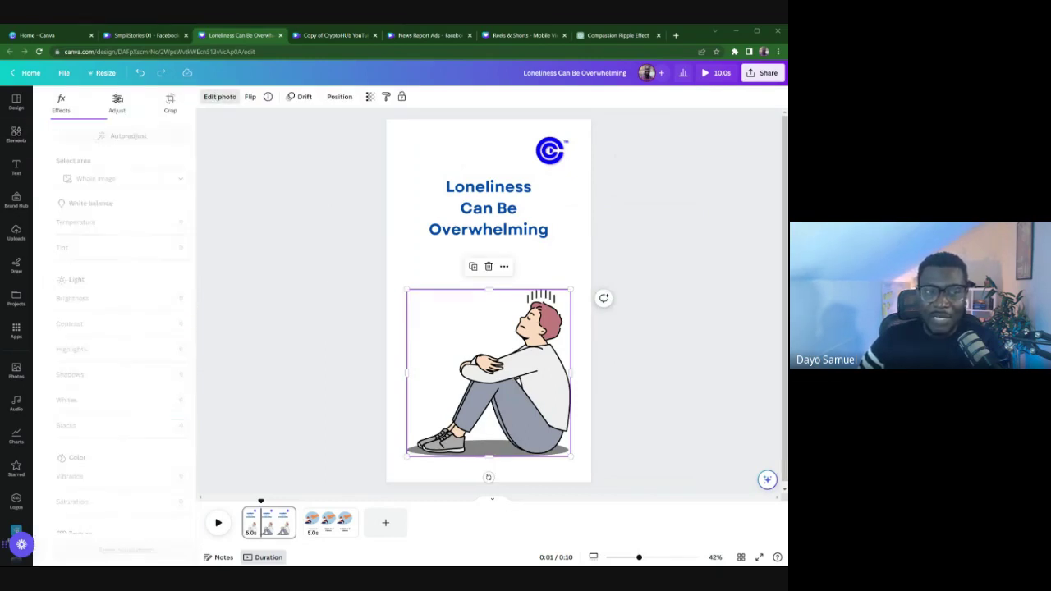
pyautogui.scroll(-2, 93, 370)
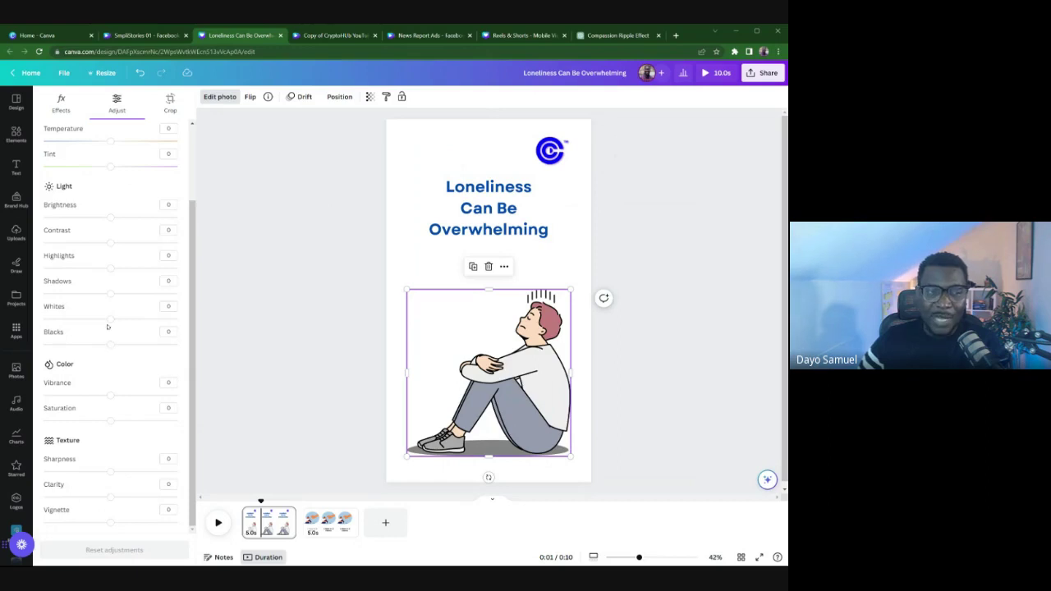
pyautogui.scroll(2, 105, 328)
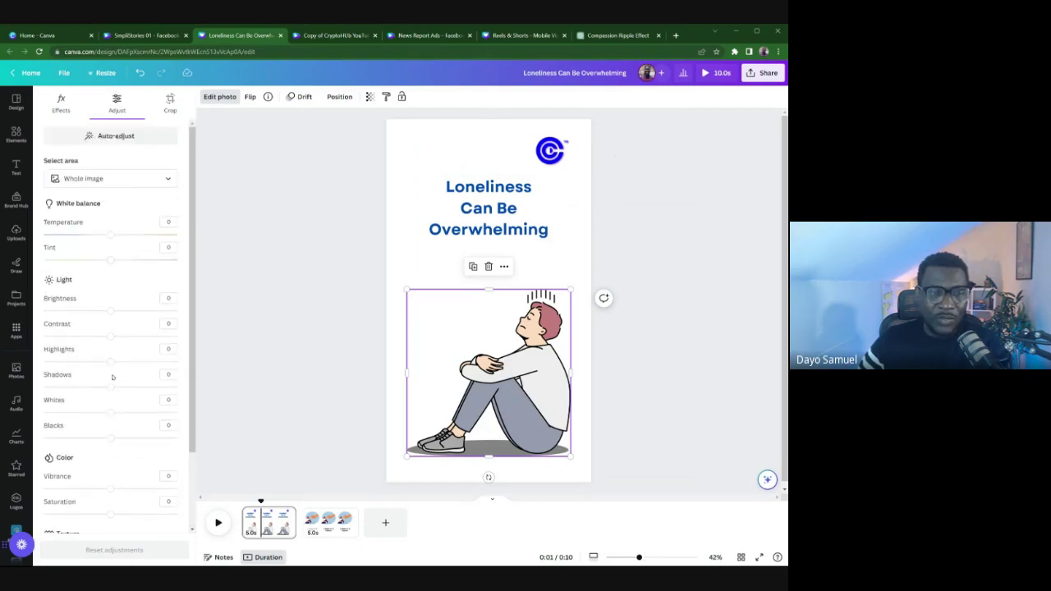
pyautogui.scroll(-2, 113, 377)
pyautogui.moveTo(110, 421); pyautogui.dragTo(44, 421)
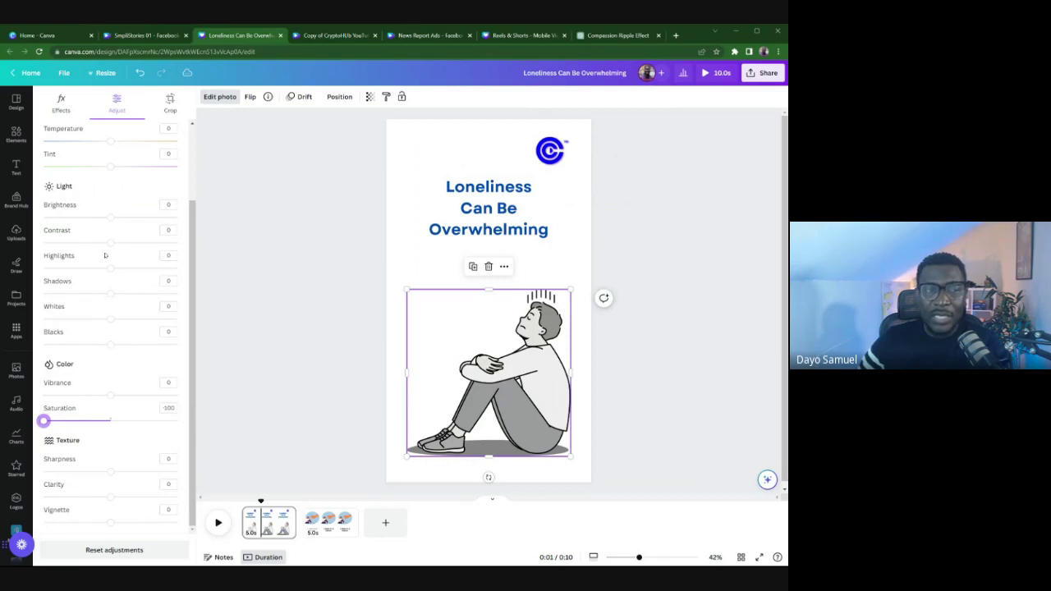
pyautogui.moveTo(110, 242); pyautogui.dragTo(140, 244)
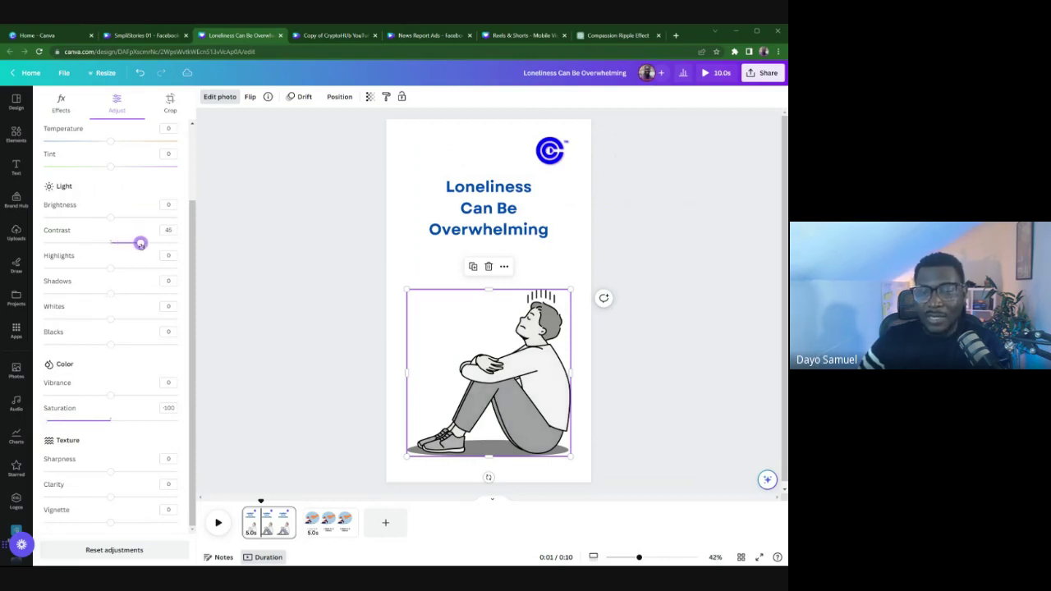
pyautogui.click(305, 293)
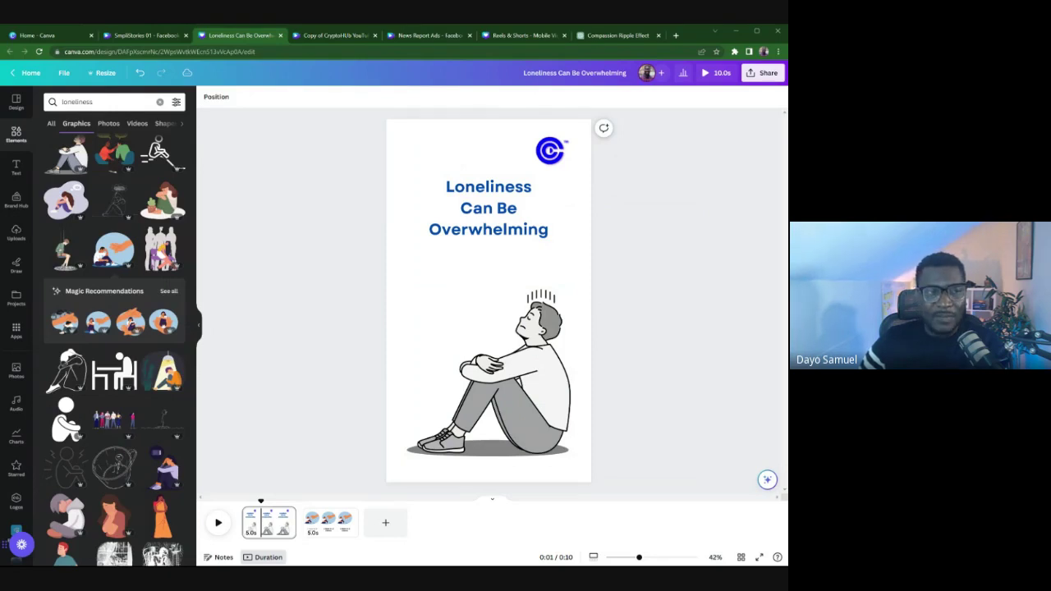
# - Search the graphics for "gradient transparent" and add the purple fading gradient to the page
pyautogui.click(75, 102)
pyautogui.doubleClick(75, 102)
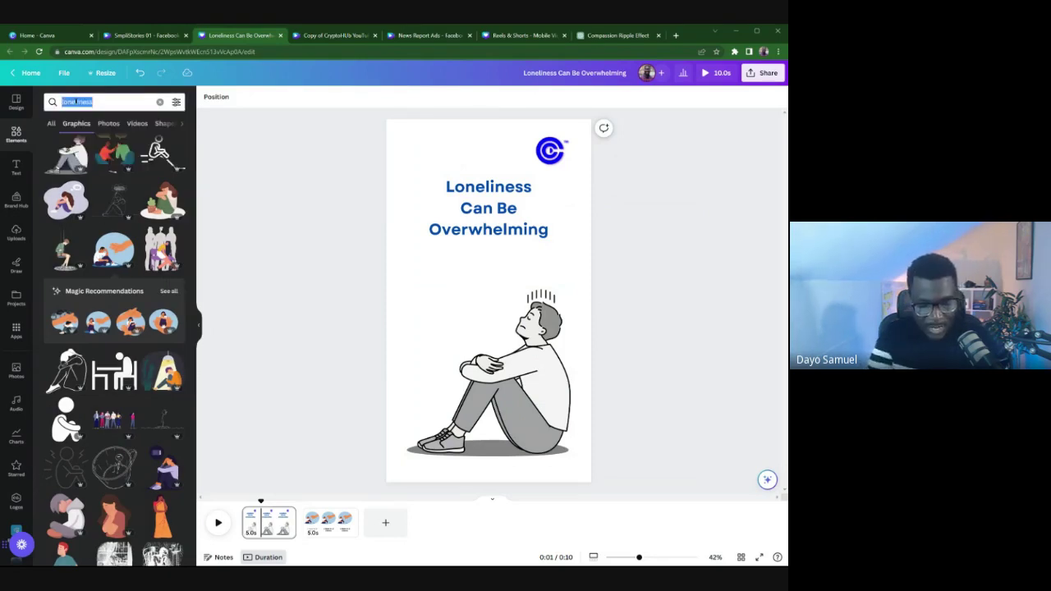
pyautogui.write('gradie')
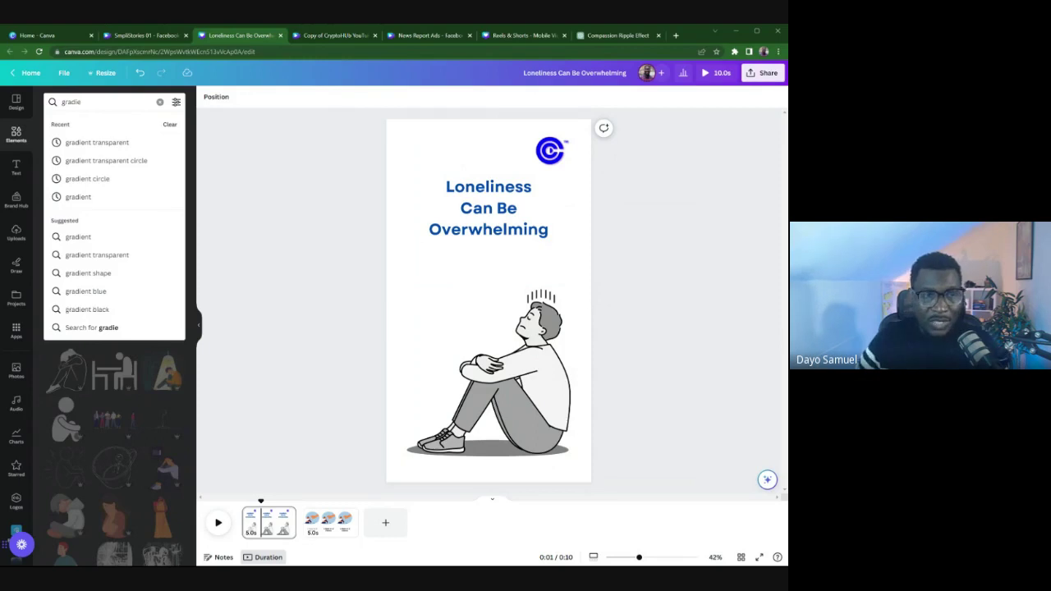
pyautogui.click(97, 142)
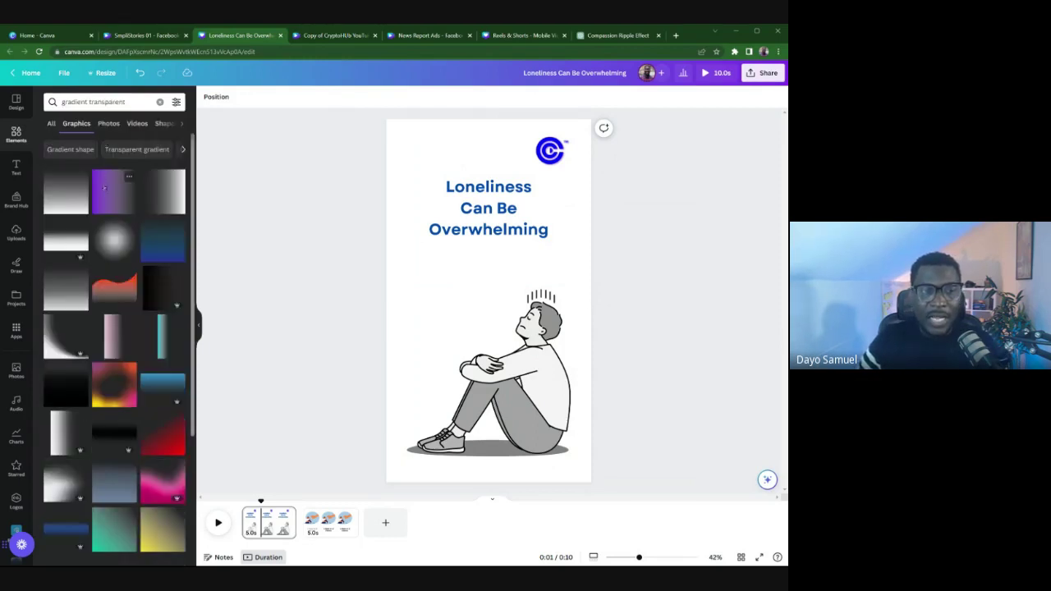
pyautogui.click(105, 189)
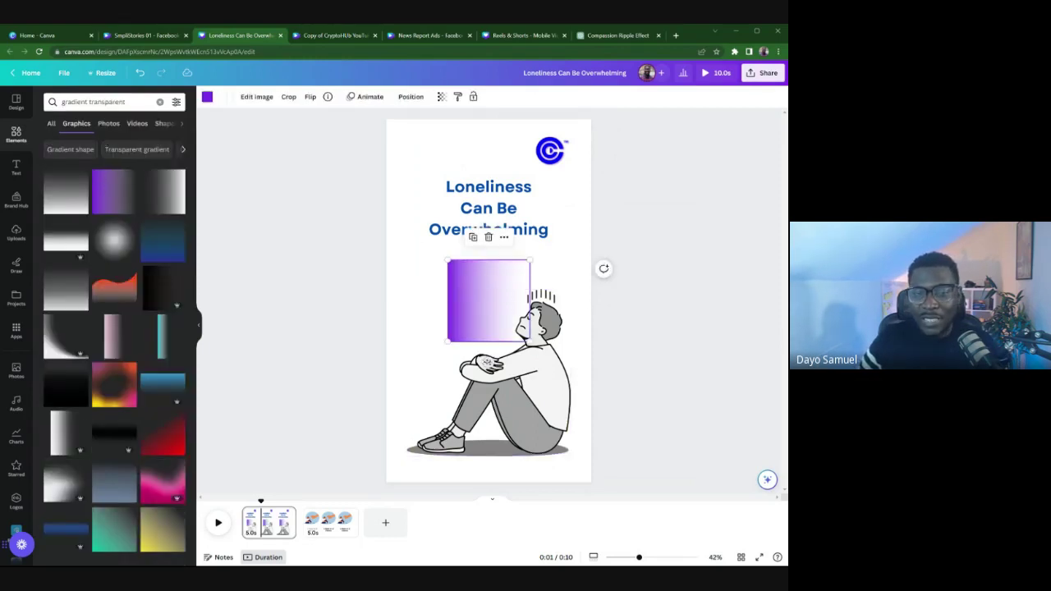
# - Rotate the gradient to -90° so purple is lowest, and enlarge it to 1080 px across the page's lower part
pyautogui.moveTo(487, 361); pyautogui.dragTo(574, 312)
pyautogui.moveTo(484, 300); pyautogui.dragTo(415, 436)
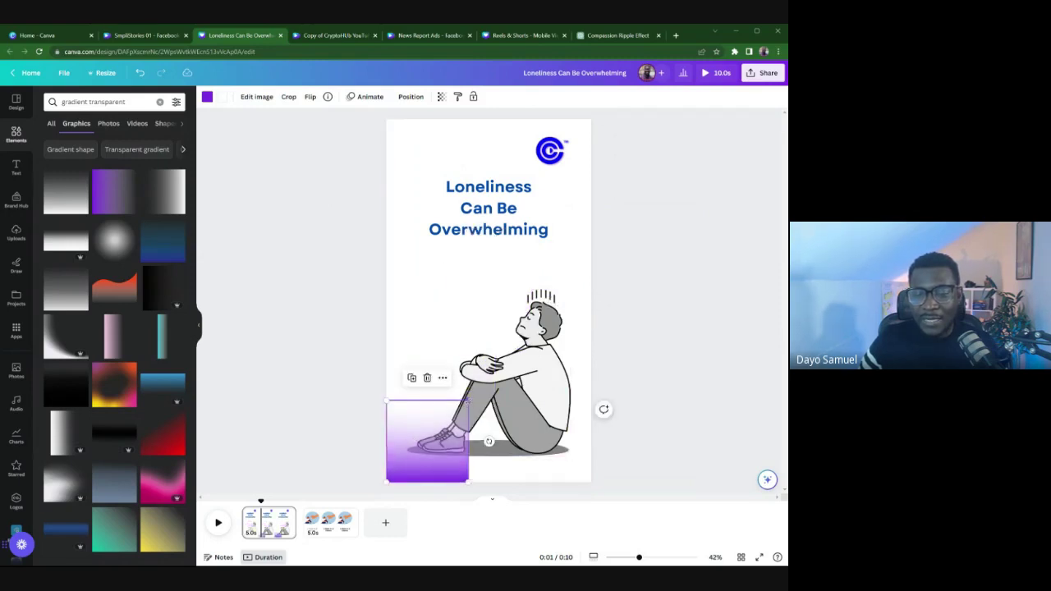
pyautogui.moveTo(468, 397); pyautogui.dragTo(612, 292)
# - Send the purple gradient to the back, behind the sitting man illustration
pyautogui.click(410, 96)
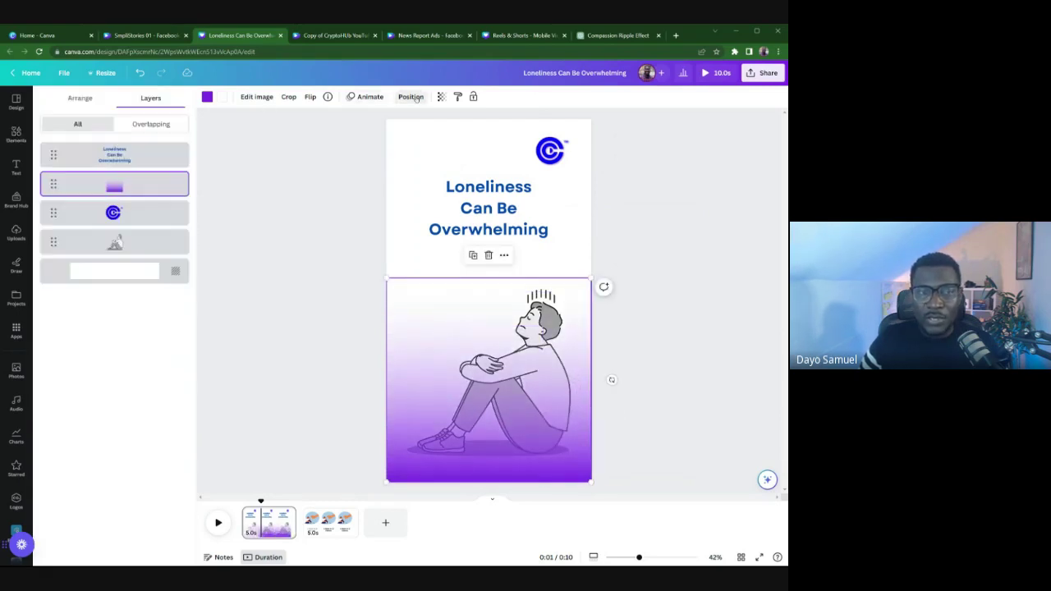
pyautogui.click(80, 98)
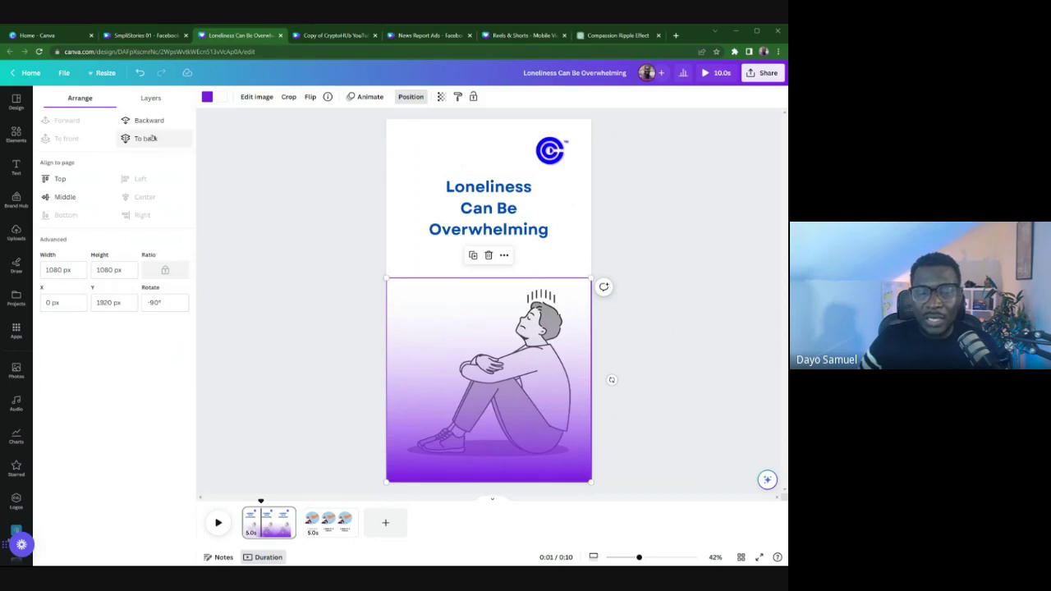
pyautogui.click(145, 138)
pyautogui.click(292, 237)
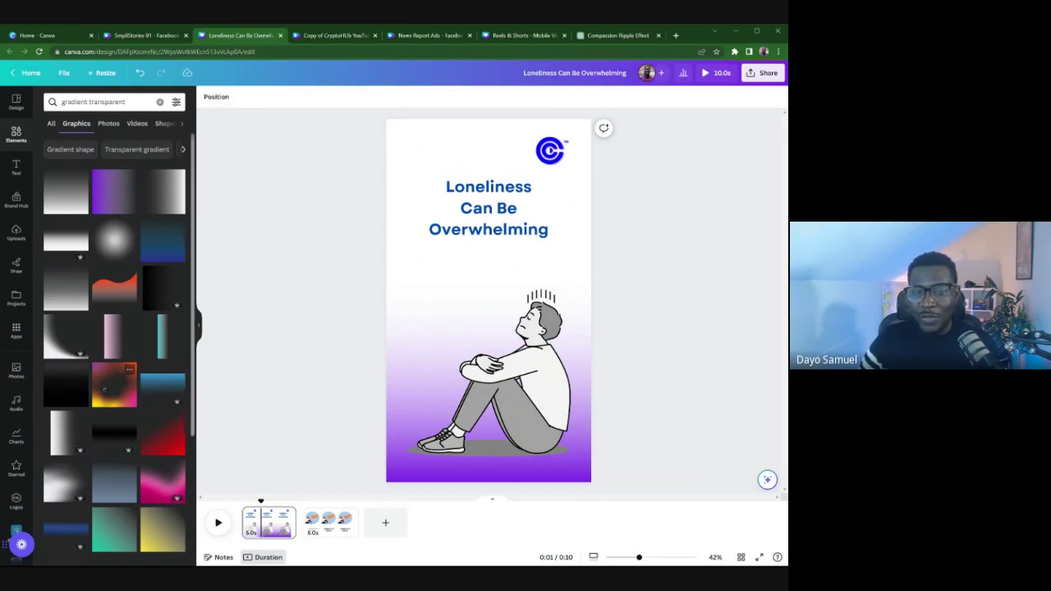
pyautogui.click(104, 389)
pyautogui.moveTo(508, 244); pyautogui.dragTo(496, 145)
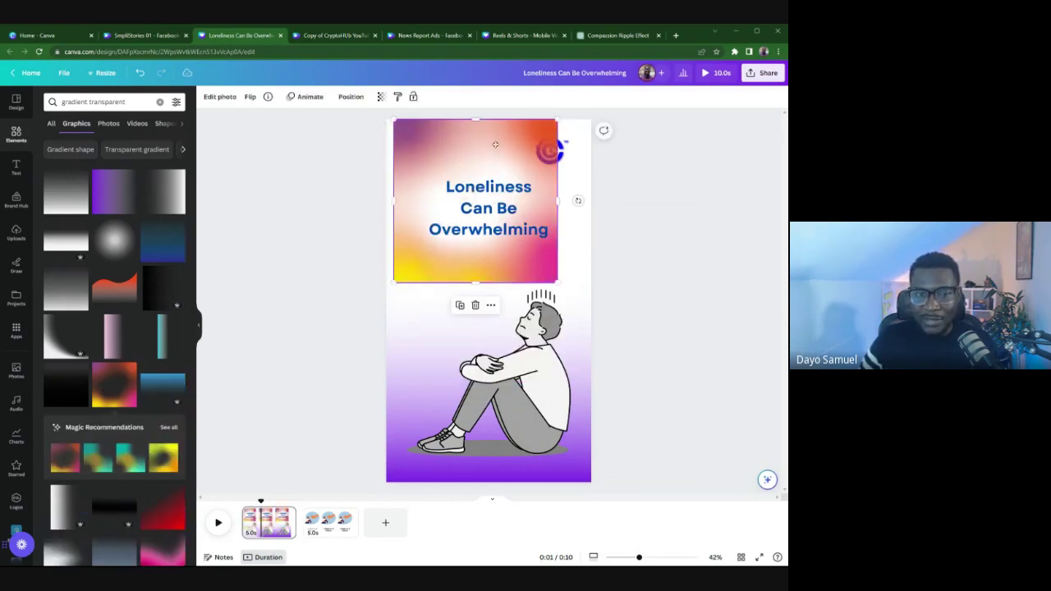
pyautogui.press('Delete')
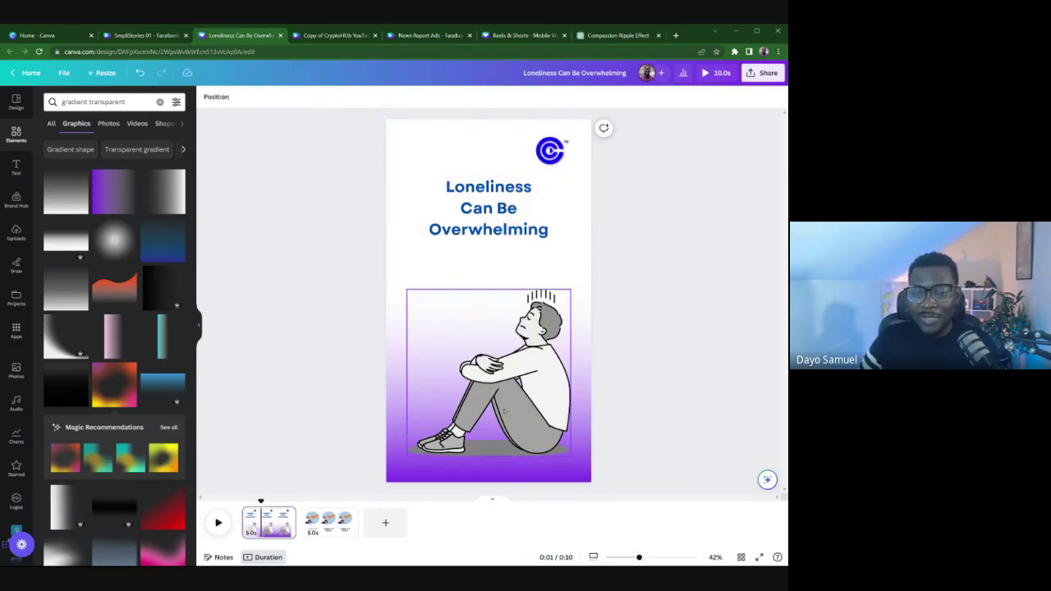
# - Move the sitting man illustration slightly up and recolor the gradient behind it to the grey from the illustration's photo colors
pyautogui.moveTo(509, 405); pyautogui.dragTo(502, 372)
pyautogui.click(270, 293)
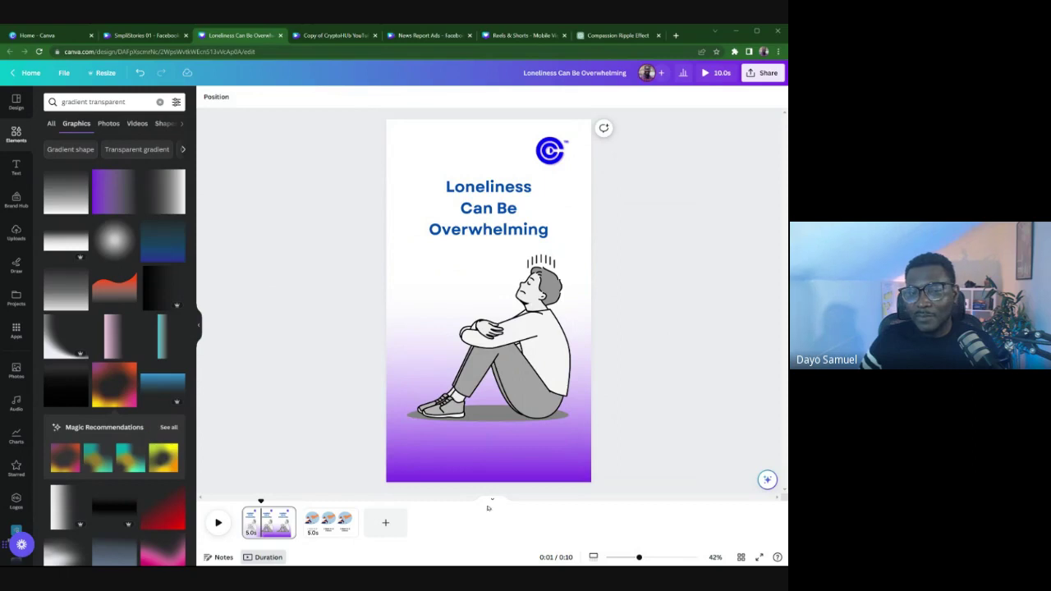
pyautogui.click(490, 468)
pyautogui.click(207, 96)
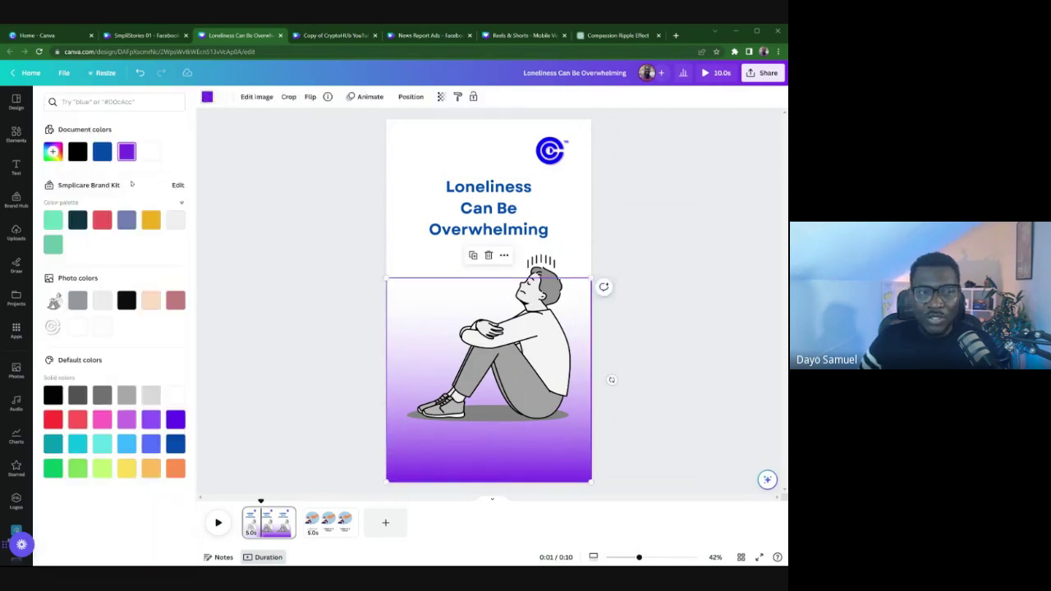
pyautogui.click(100, 153)
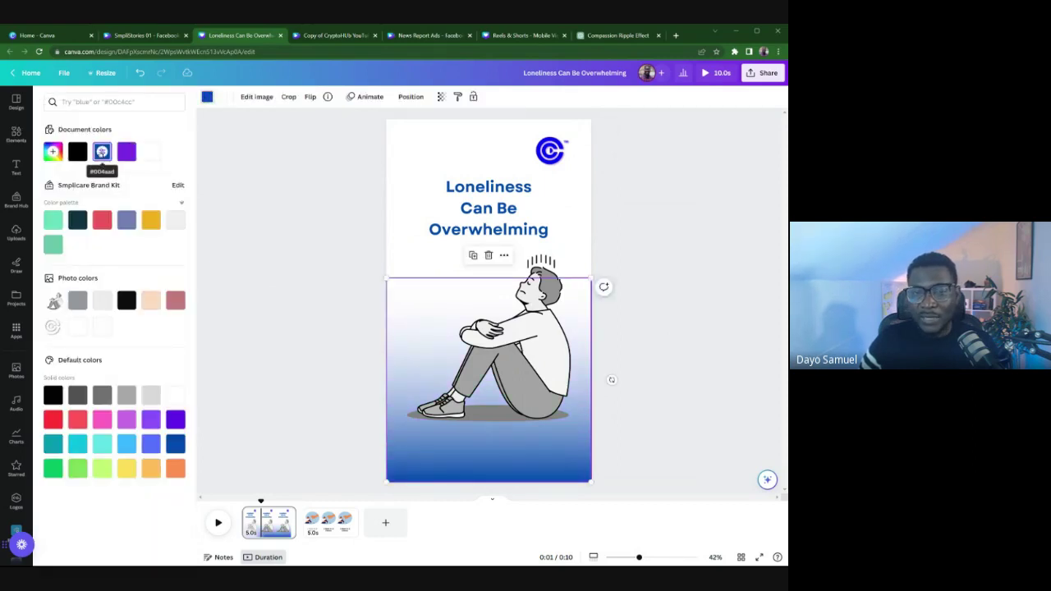
pyautogui.click(77, 301)
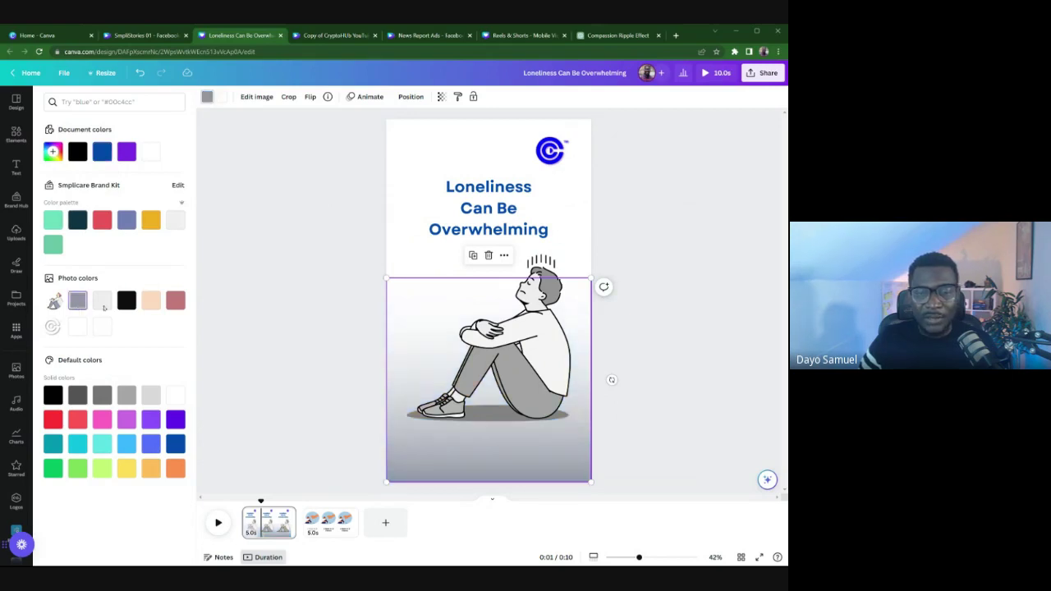
pyautogui.click(279, 226)
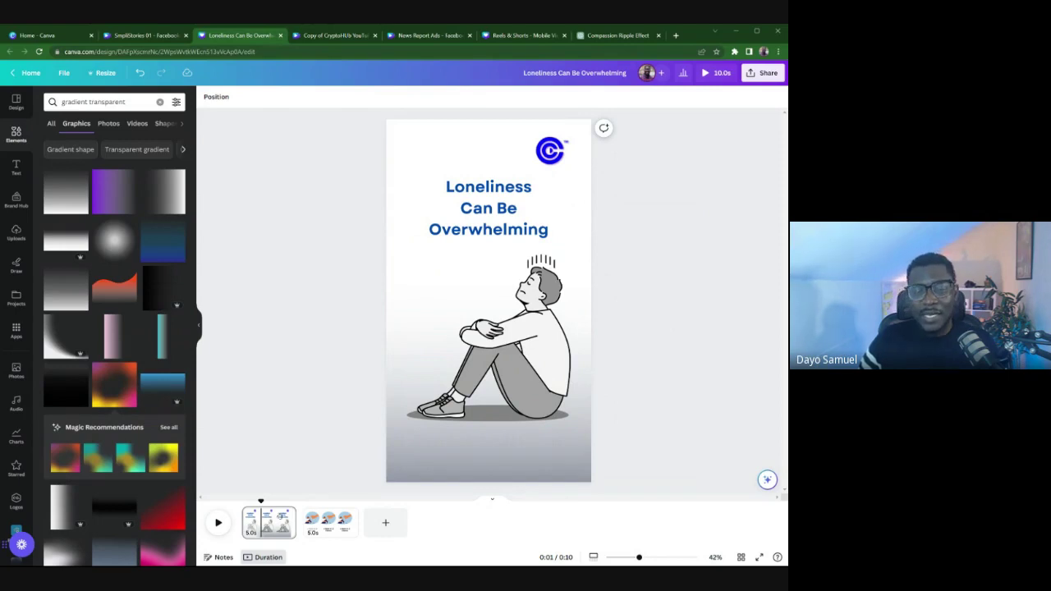
# - Look at the "A Simple Act of Kindness" page, then return to the first page and preview its animation
pyautogui.click(333, 518)
pyautogui.click(492, 401)
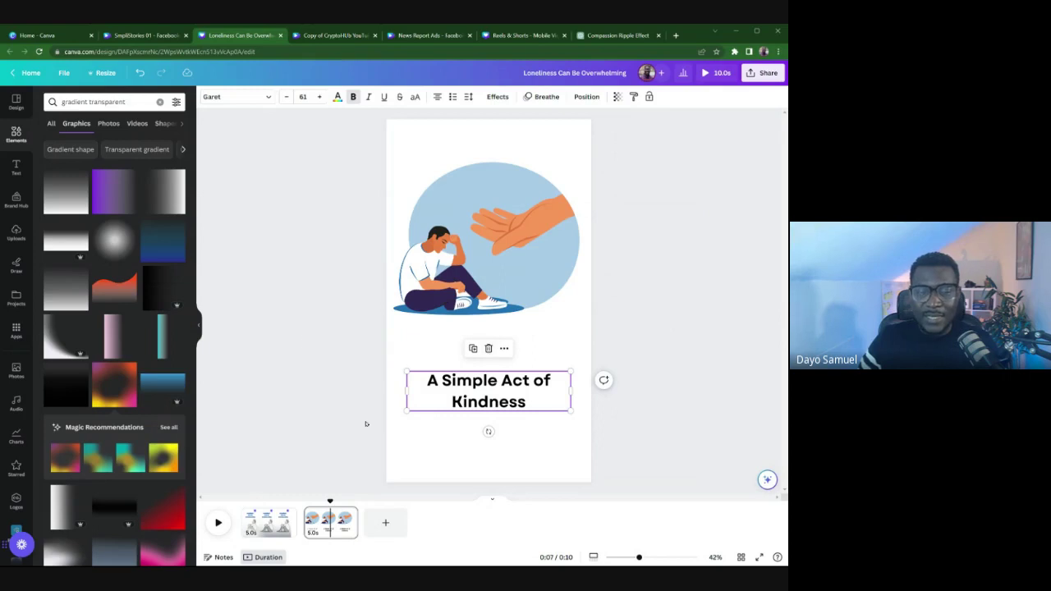
pyautogui.click(267, 523)
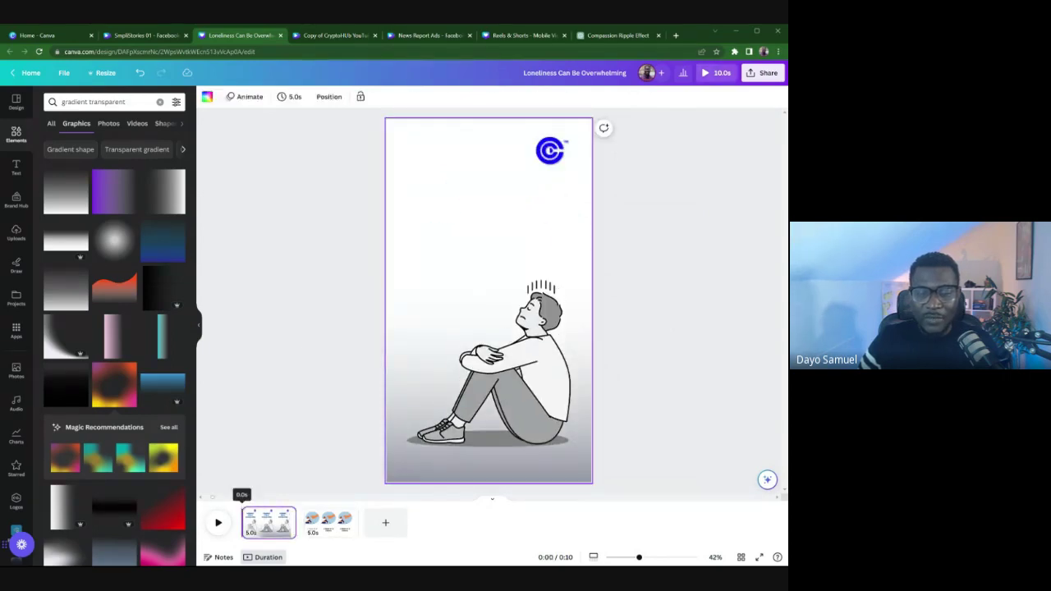
pyautogui.click(218, 522)
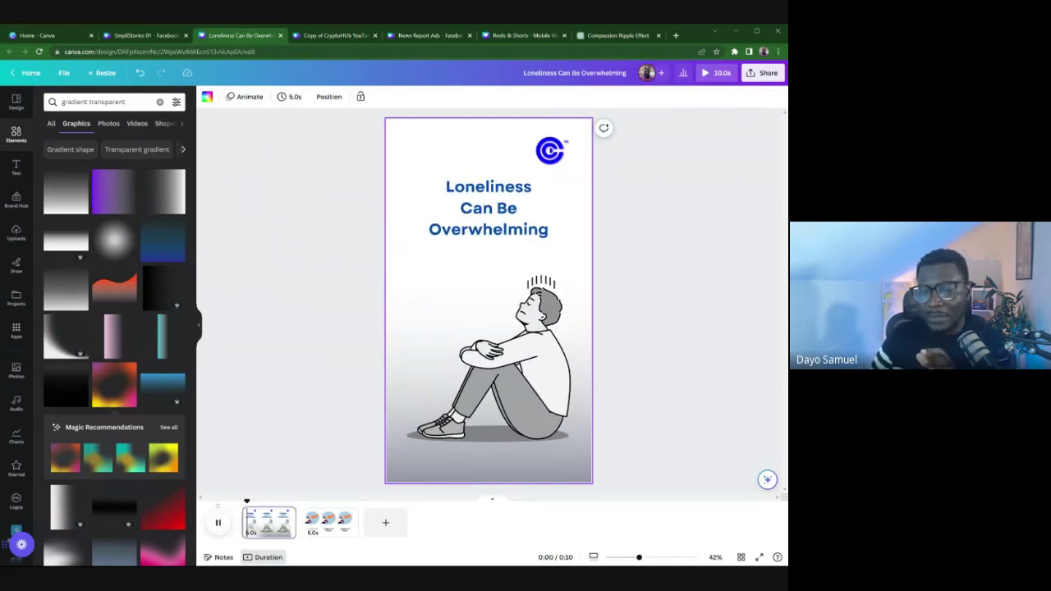
pyautogui.click(217, 522)
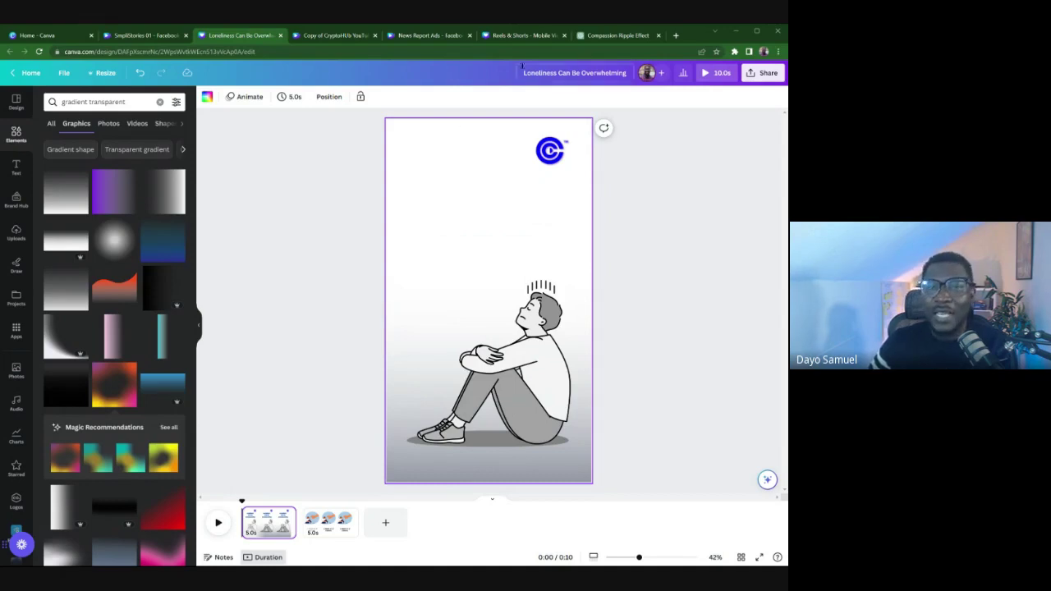
# - Switch to the Reels & Shorts design, preview the "PROCRASTINATION = SURVIVAL INSTINCT" page, and return to the "Loneliness Can Be Overwhelming" design
pyautogui.click(526, 37)
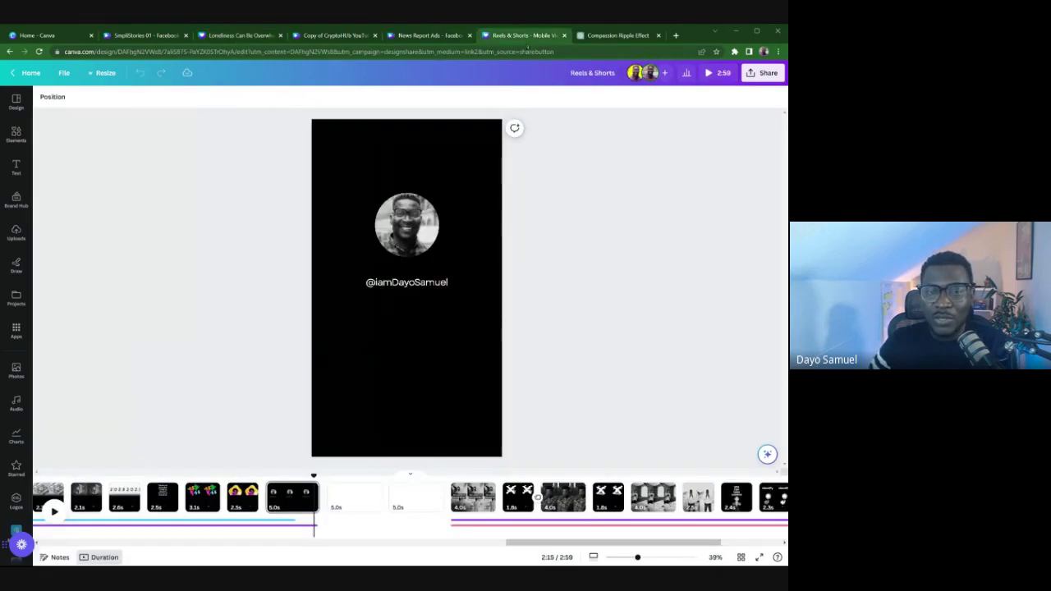
pyautogui.click(451, 473)
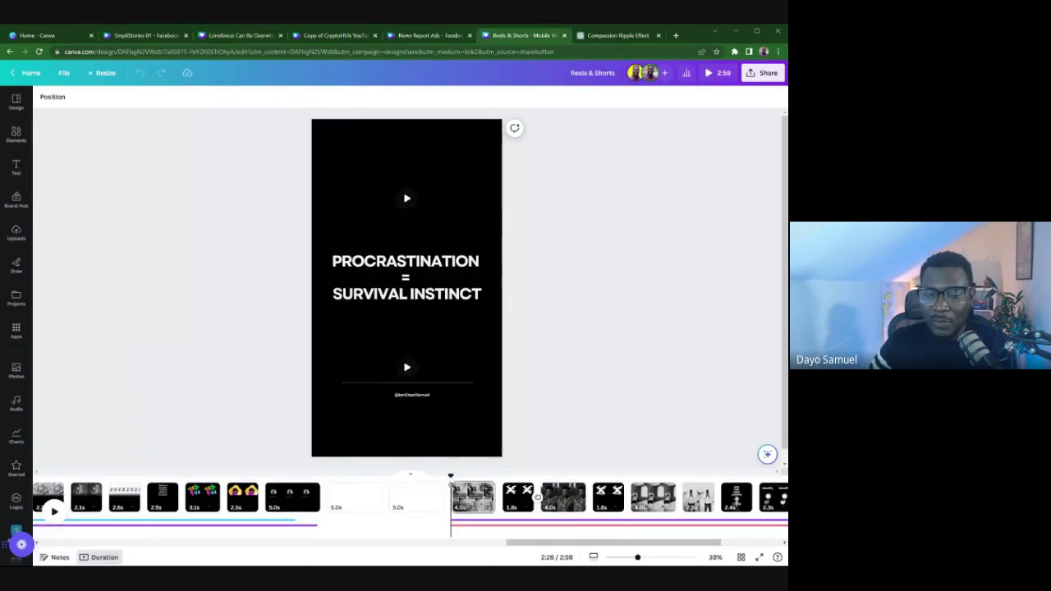
pyautogui.click(54, 513)
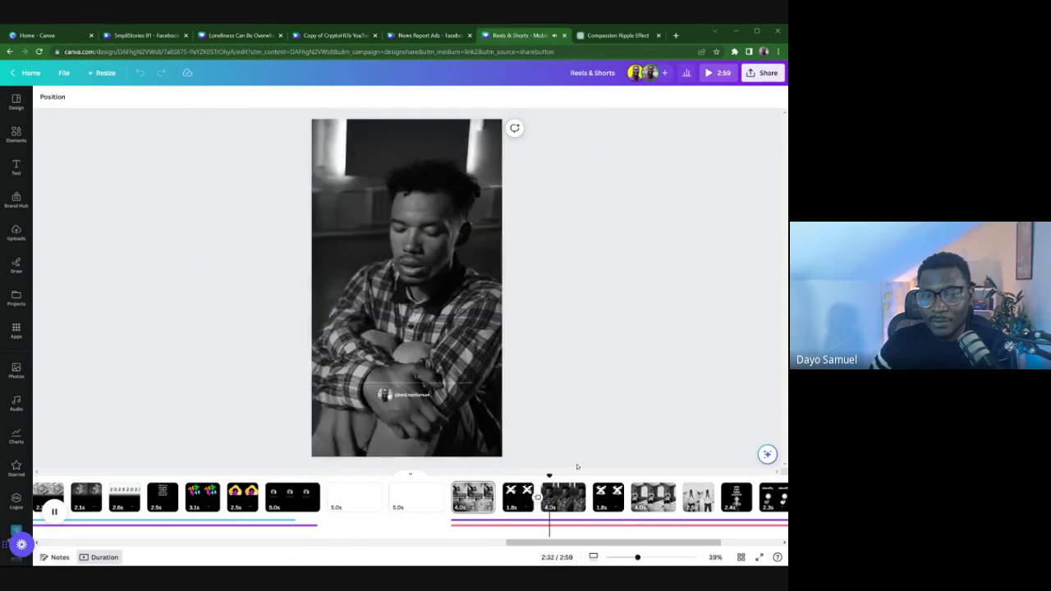
pyautogui.click(455, 475)
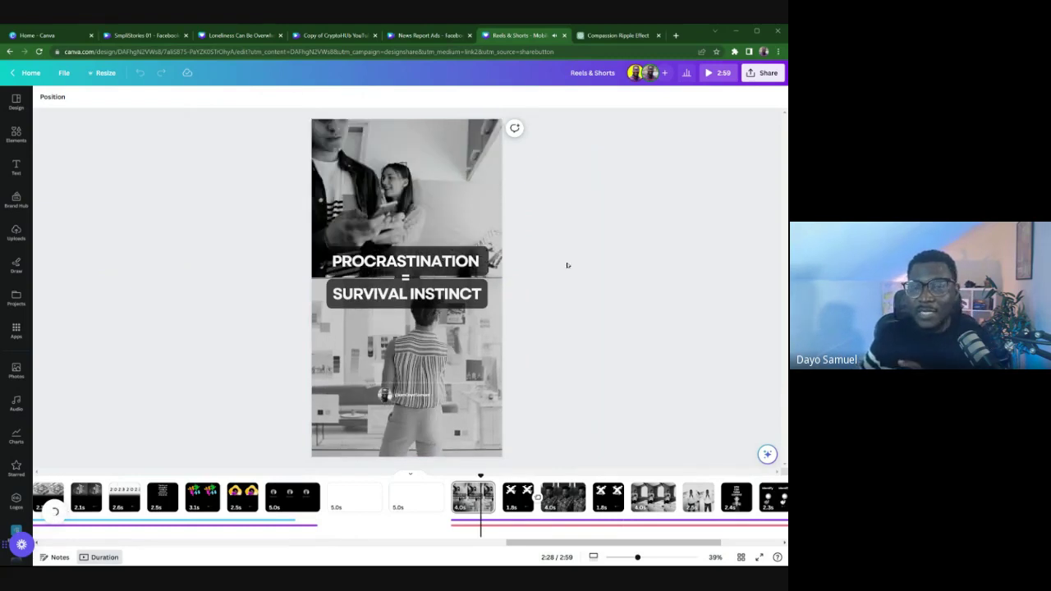
pyautogui.click(53, 511)
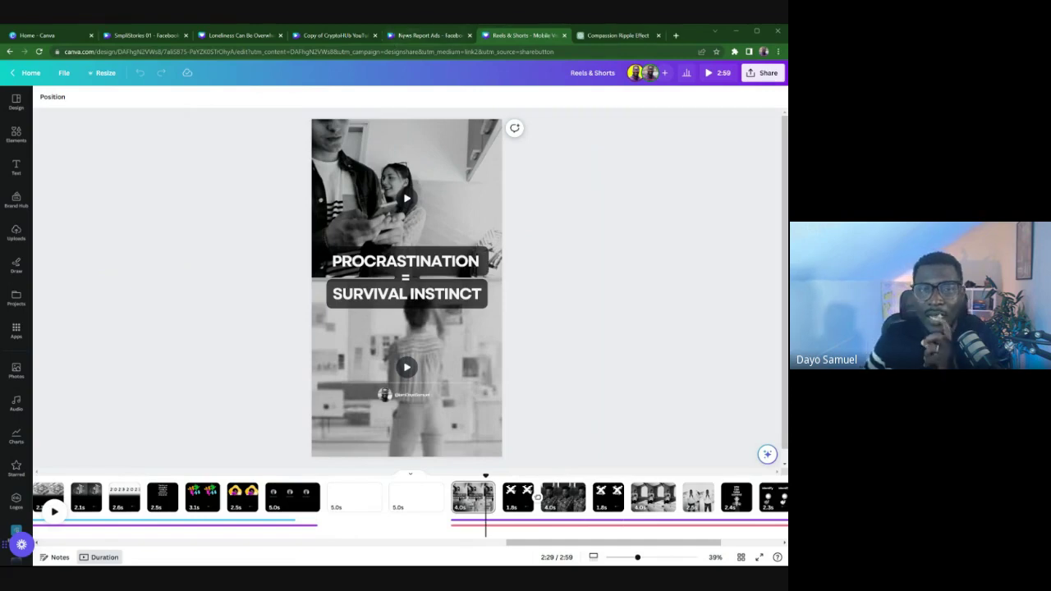
pyautogui.click(241, 36)
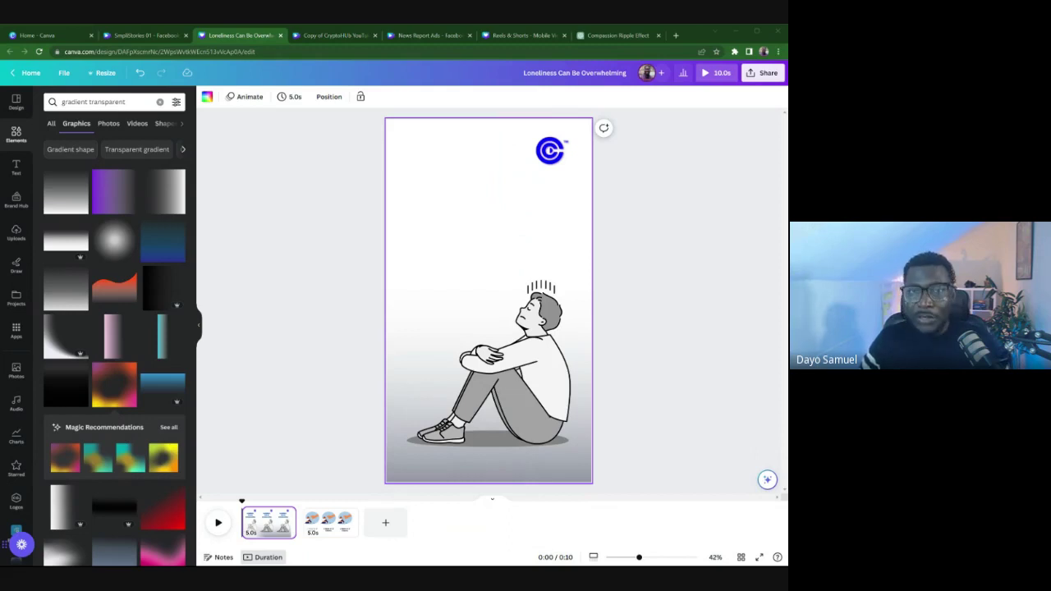
# - Open the presenter's TikTok profile in a new browser tab
pyautogui.hotkey('ctrl', 't')
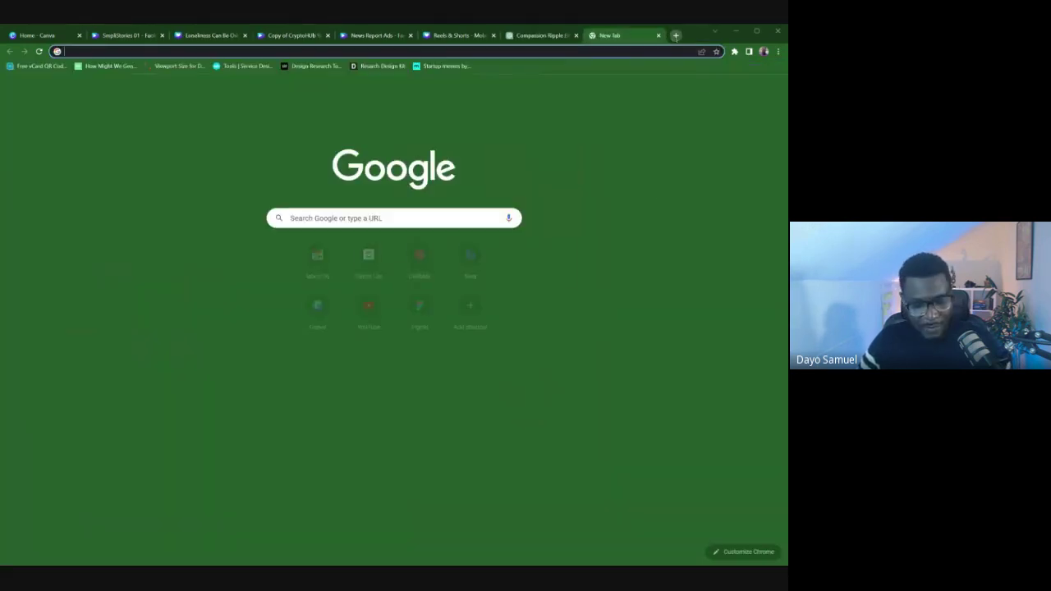
pyautogui.write('tiktok.com/@iamdayosamuel?lang=en')
pyautogui.press('Return')
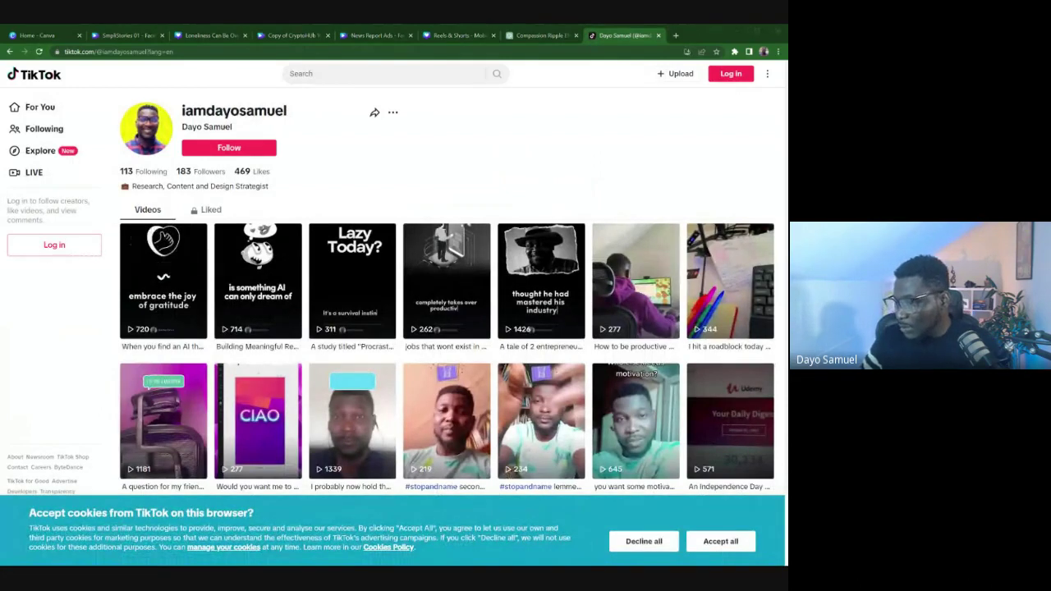
pyautogui.moveTo(375, 112)
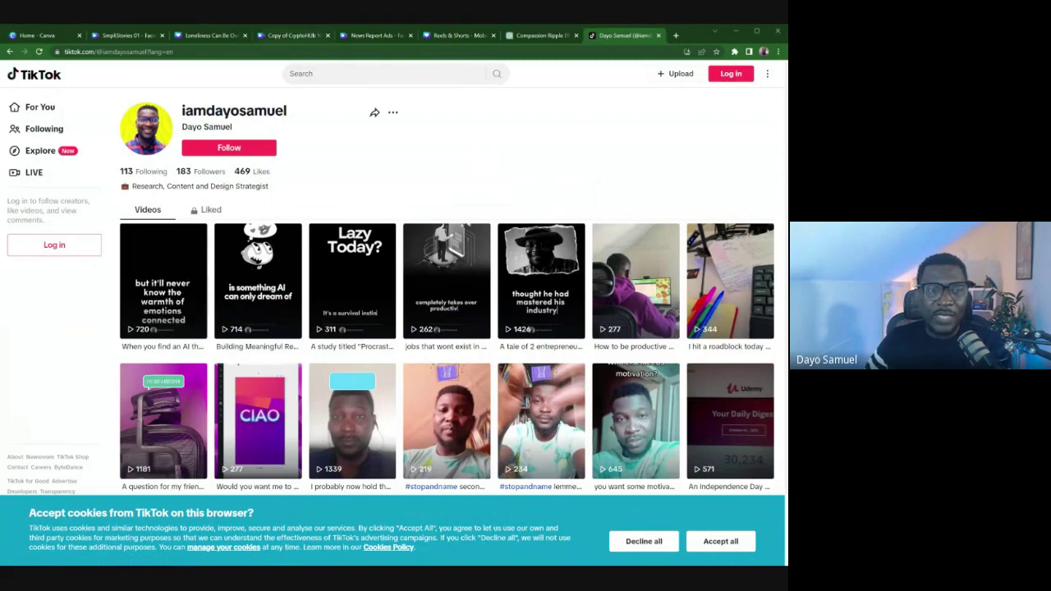
pyautogui.click(205, 35)
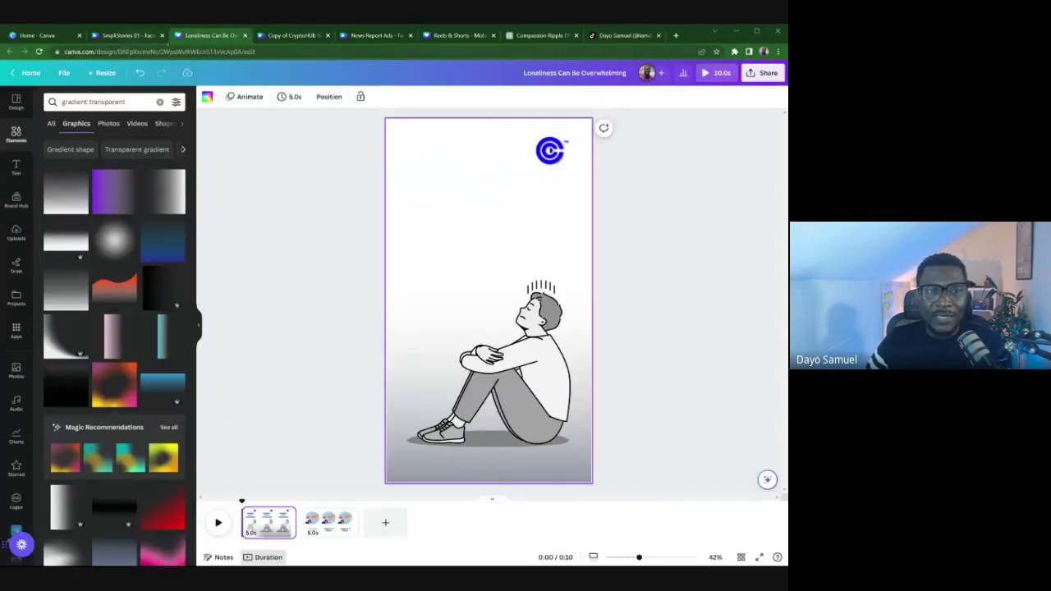
pyautogui.click(275, 31)
pyautogui.hotkey('ctrl', 'Tab')
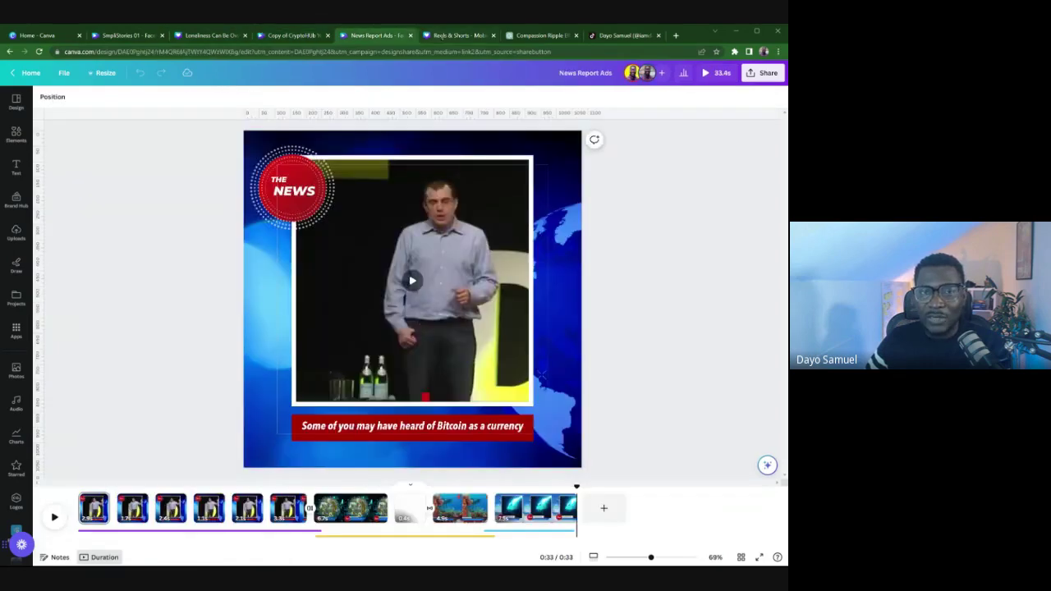
pyautogui.hotkey('ctrl', 'Tab')
pyautogui.hotkey('ctrl', 'Tab')
pyautogui.hotkey('ctrl', 'Tab')
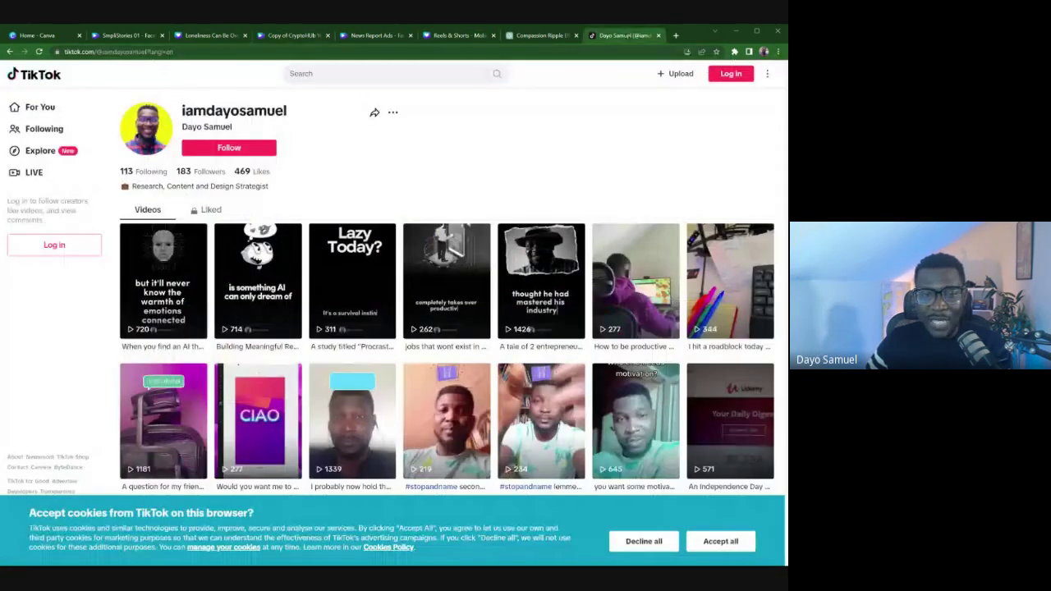
# - Watch part of the procrastination study video on TikTok, declining the cookies, and return to the "Loneliness Can Be Overwhelming" design in Canva
pyautogui.click(353, 281)
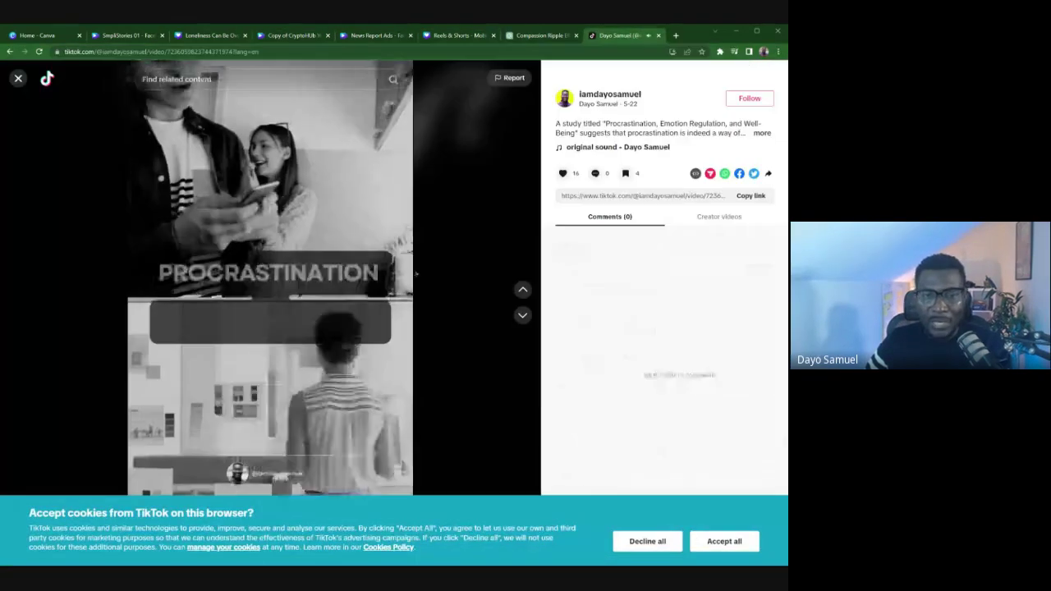
pyautogui.click(648, 541)
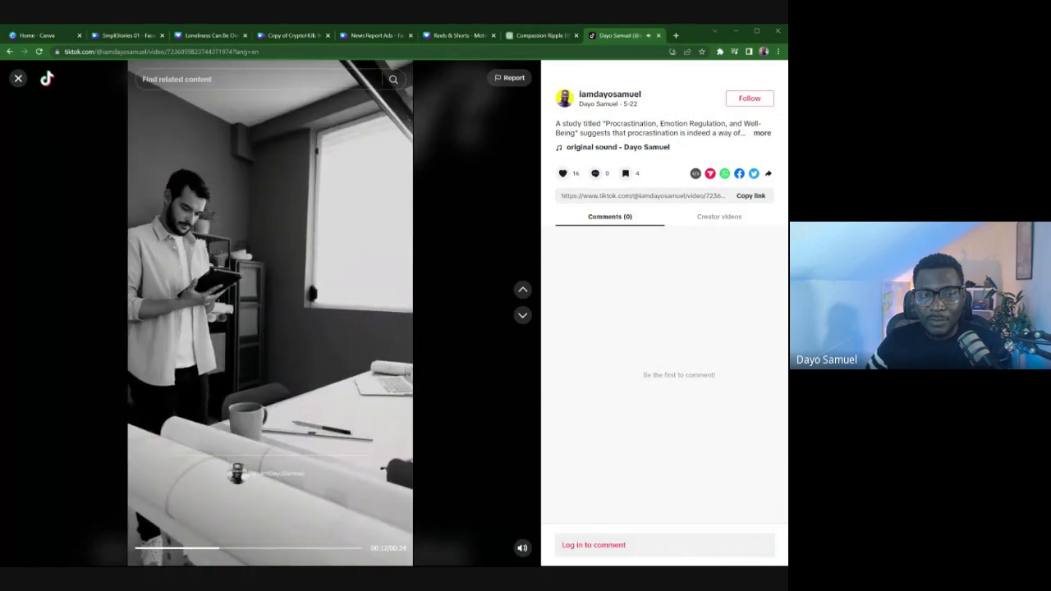
pyautogui.click(299, 287)
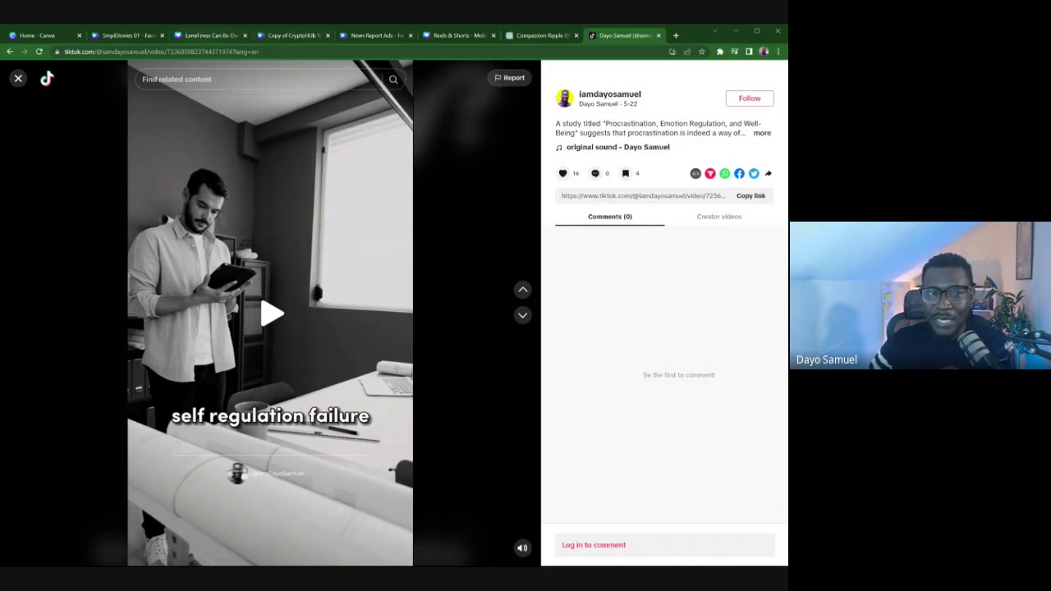
pyautogui.click(210, 36)
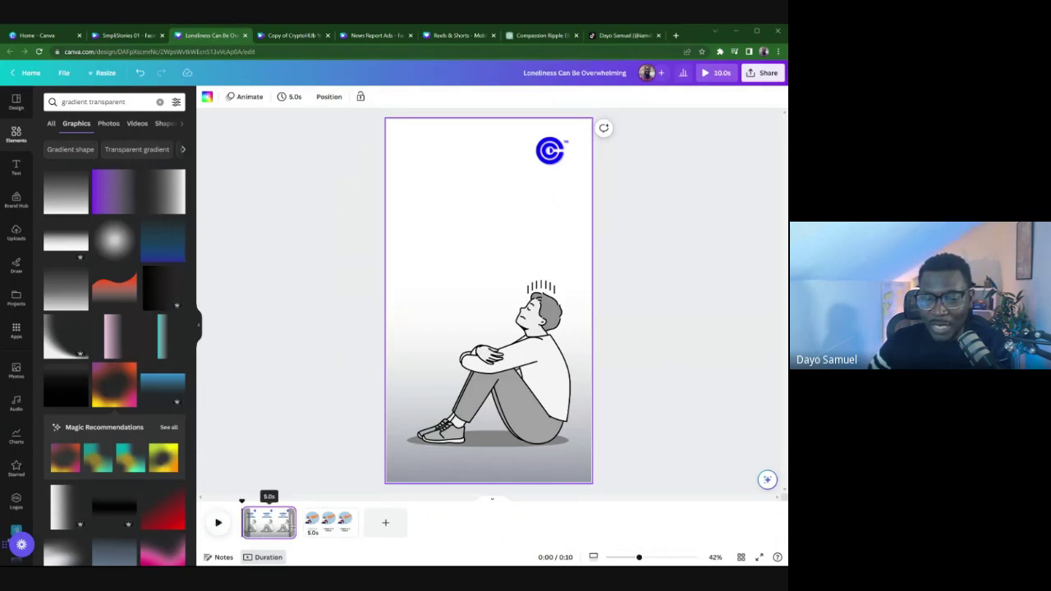
# - Set the first page's timing to 3.5 seconds
pyautogui.click(250, 530)
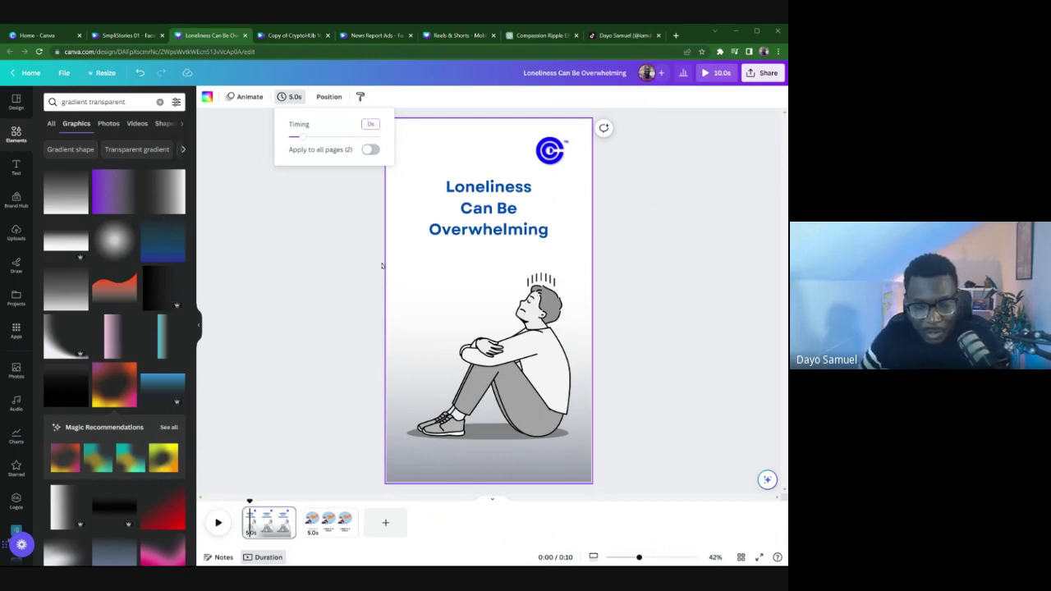
pyautogui.press('BackSpace')
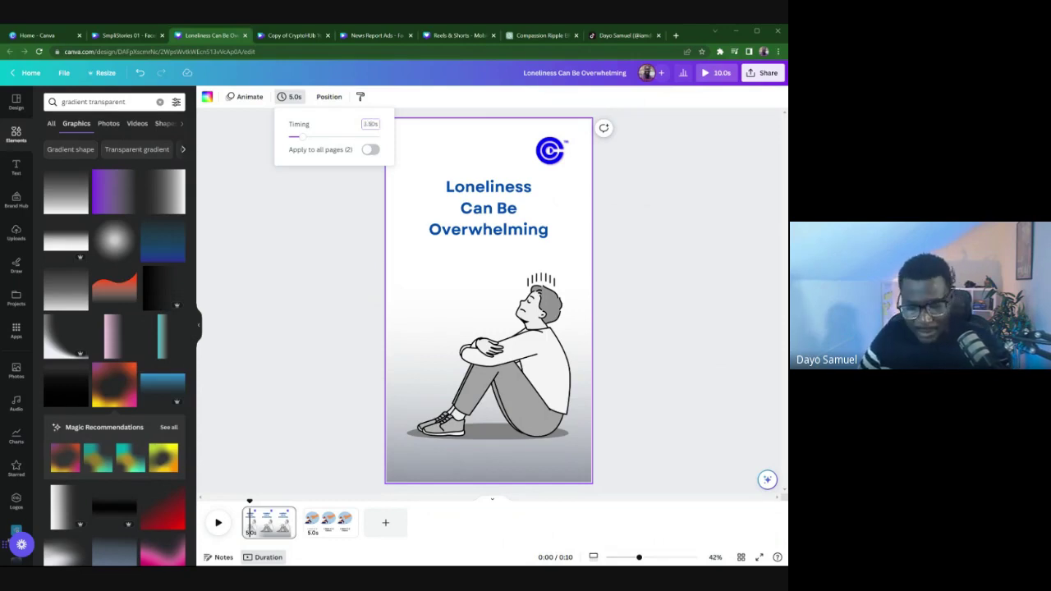
pyautogui.press('Return')
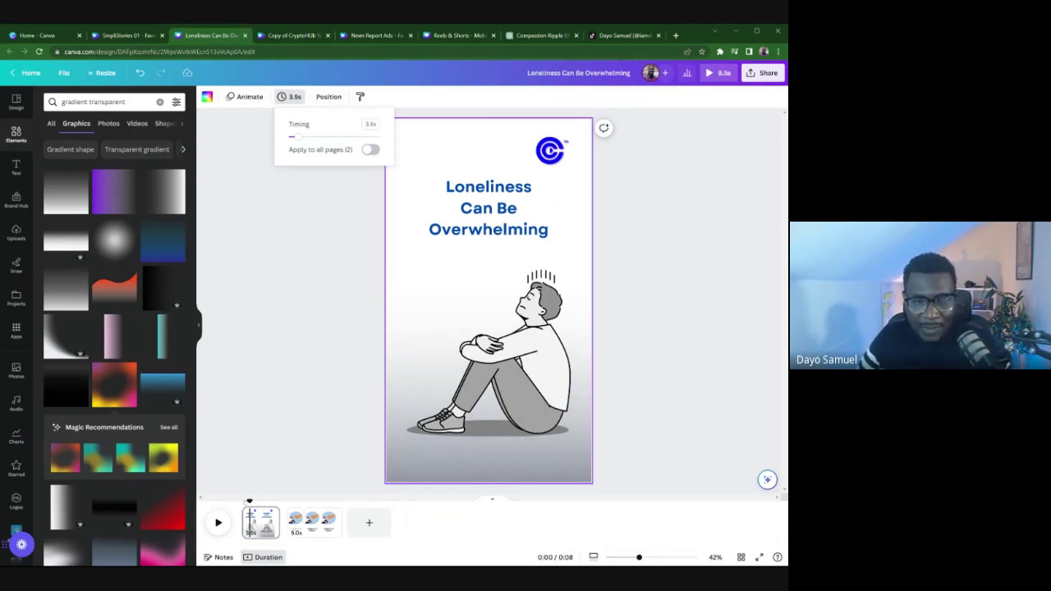
# - Trim the first page's duration to 2.2 seconds and the "A Simple Act of Kindness" page to 3.0 seconds, then reselect the first page
pyautogui.click(218, 523)
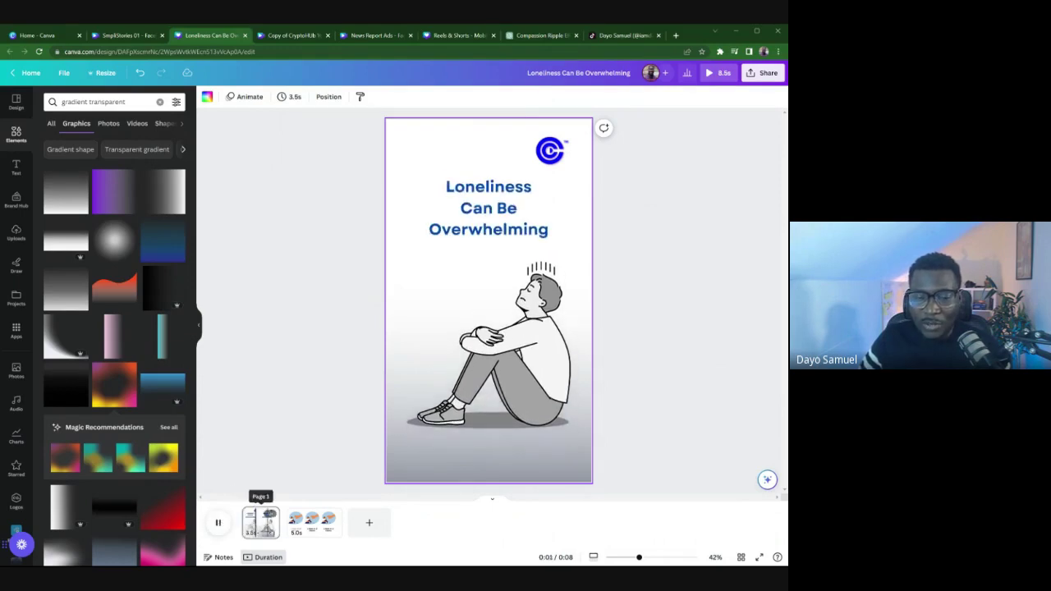
pyautogui.moveTo(279, 524)
pyautogui.mouseDown()
pyautogui.moveTo(262, 523)
pyautogui.moveTo(352, 523)
pyautogui.moveTo(266, 523)
pyautogui.mouseUp()
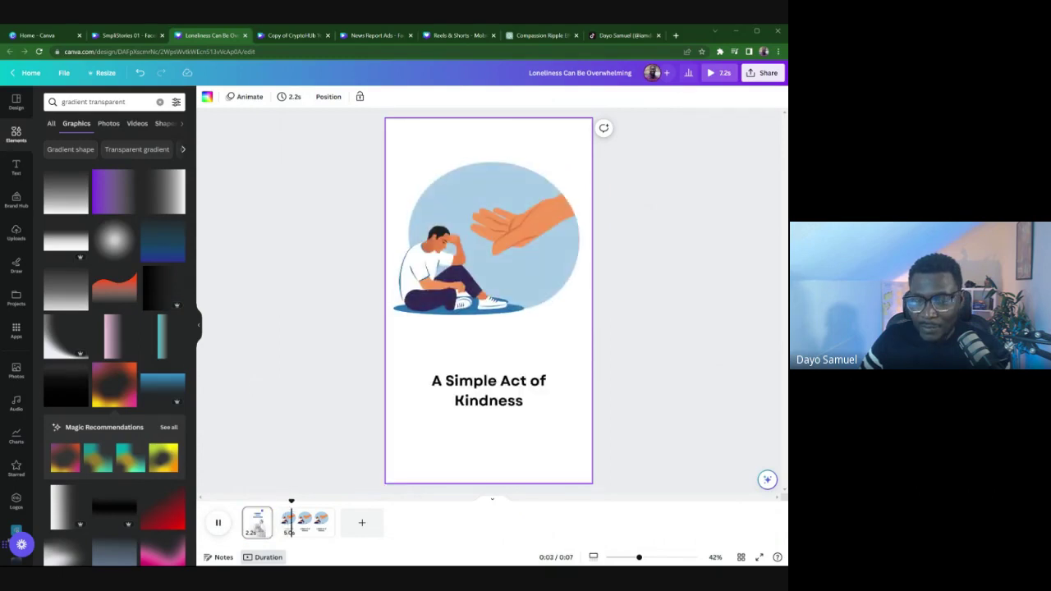
pyautogui.click(306, 523)
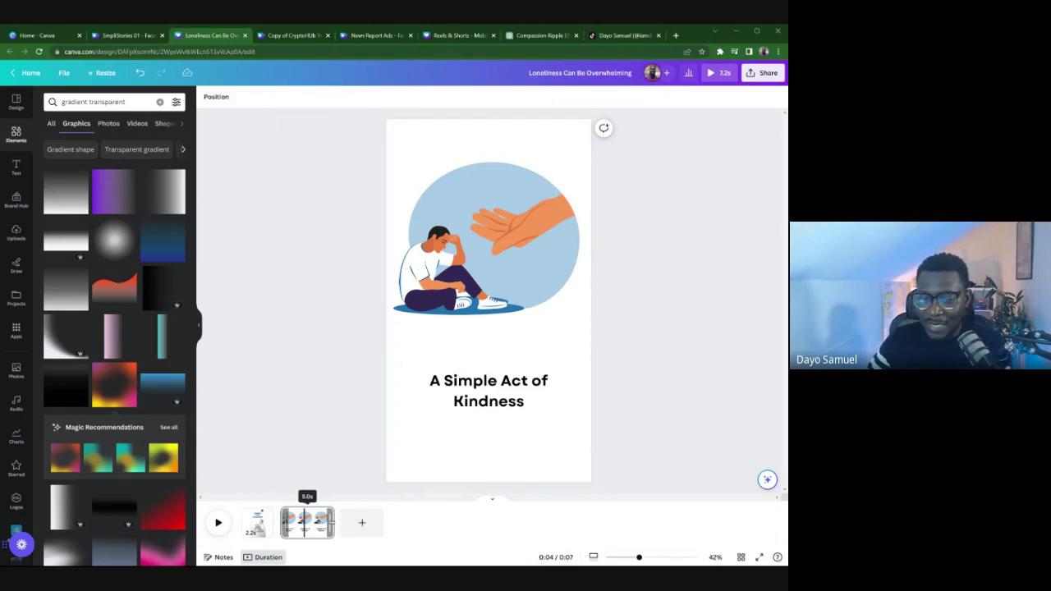
pyautogui.moveTo(332, 523); pyautogui.dragTo(313, 523)
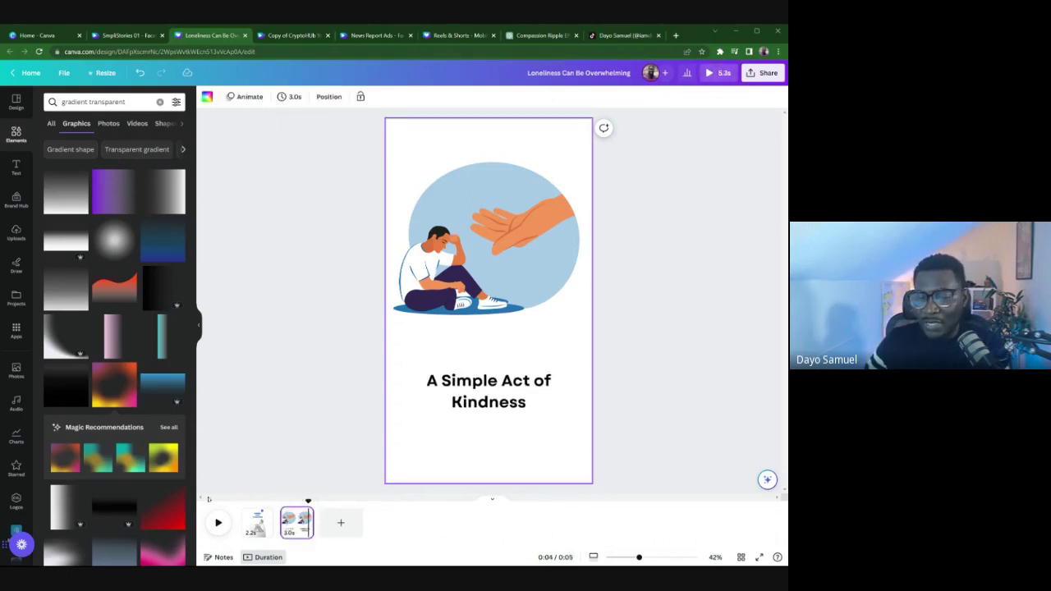
pyautogui.click(256, 522)
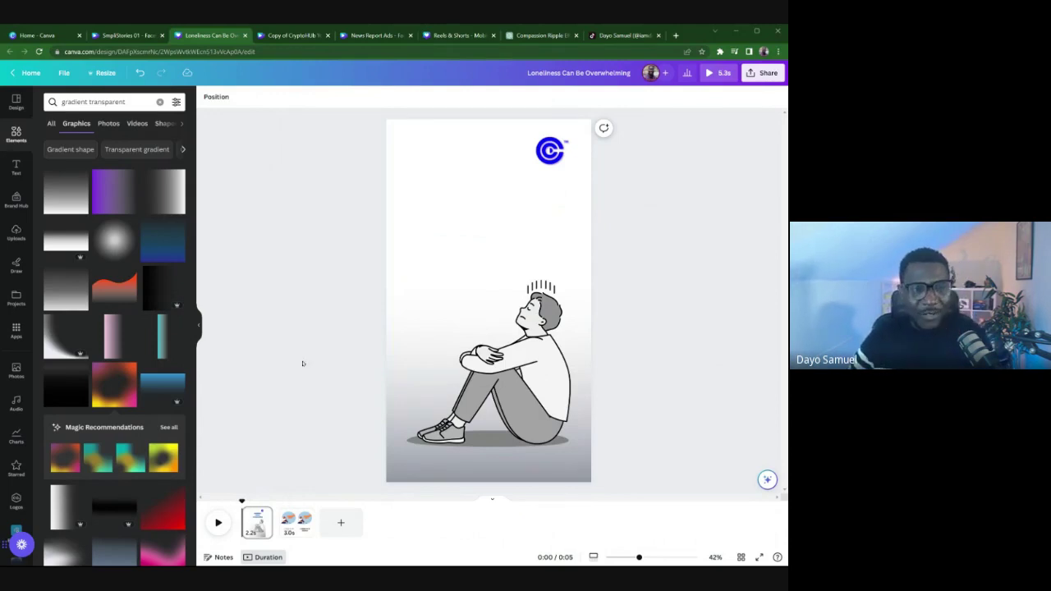
# - Open the audio library and turn off the Loom Quick Record widget for Canva
pyautogui.click(15, 403)
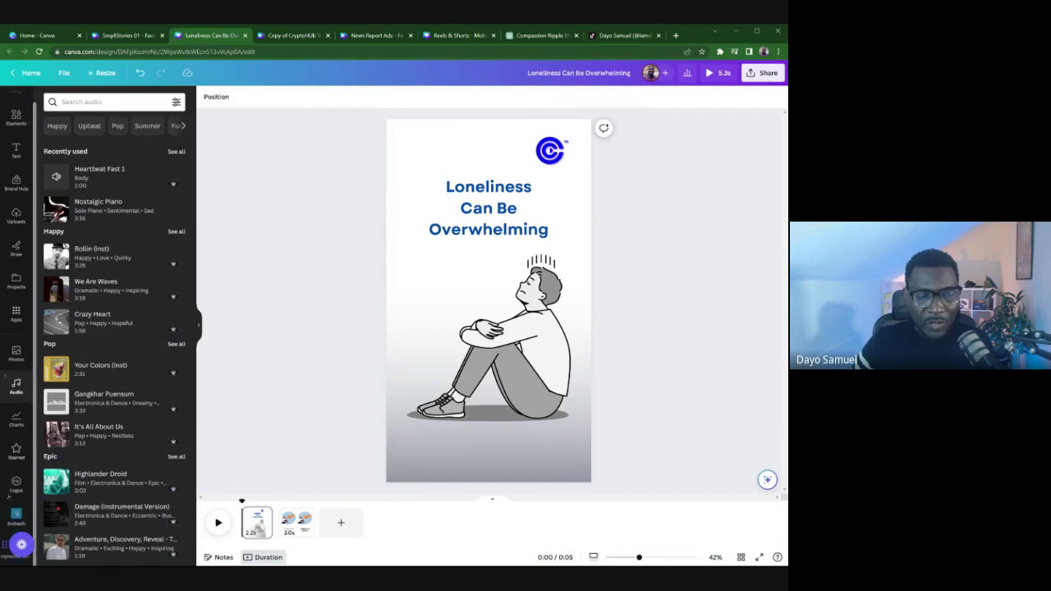
pyautogui.scroll(-1, 16, 509)
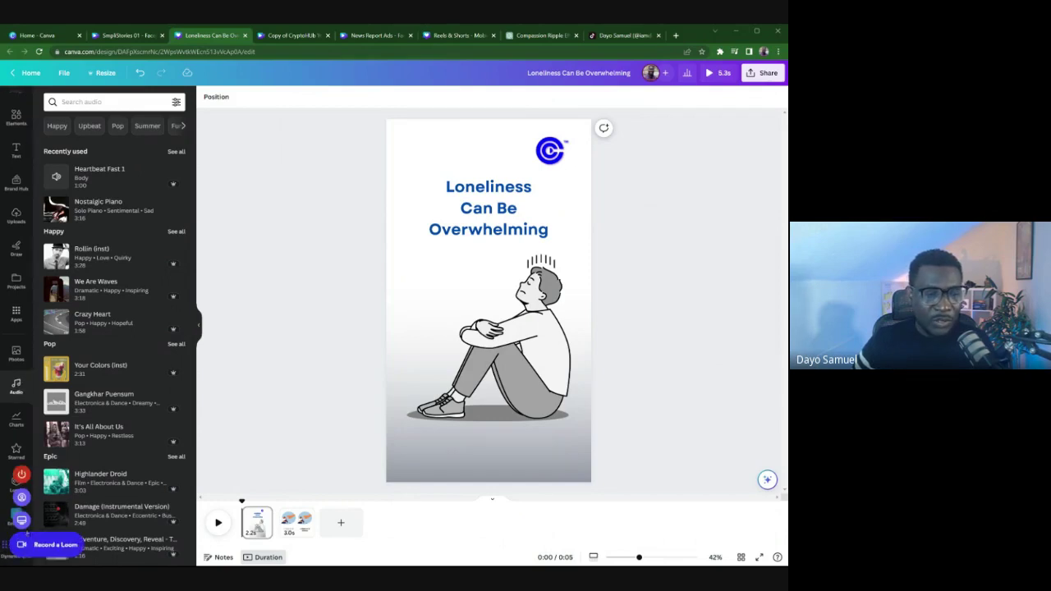
pyautogui.click(21, 497)
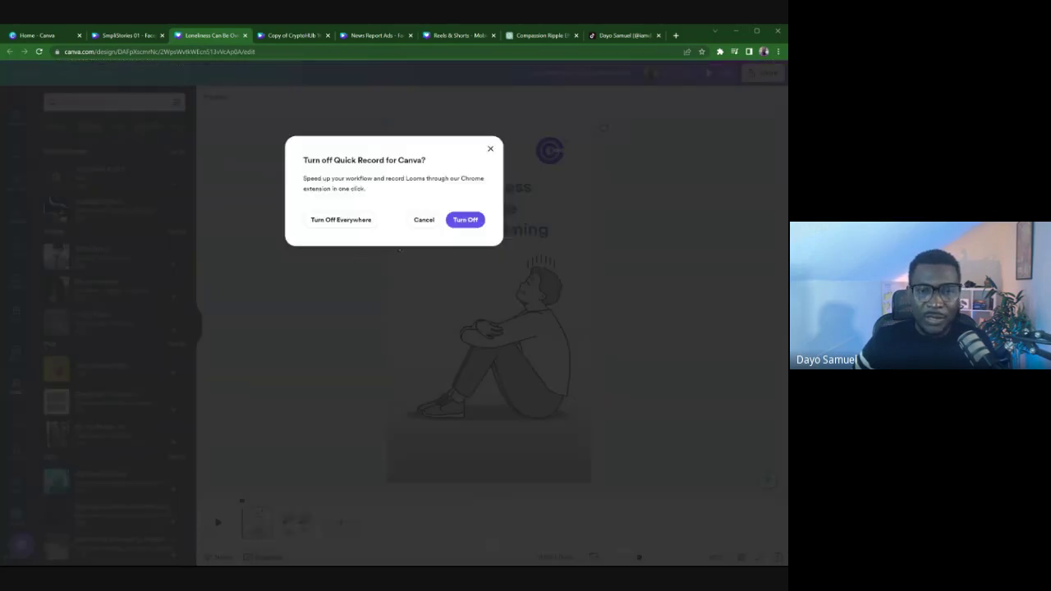
pyautogui.click(481, 220)
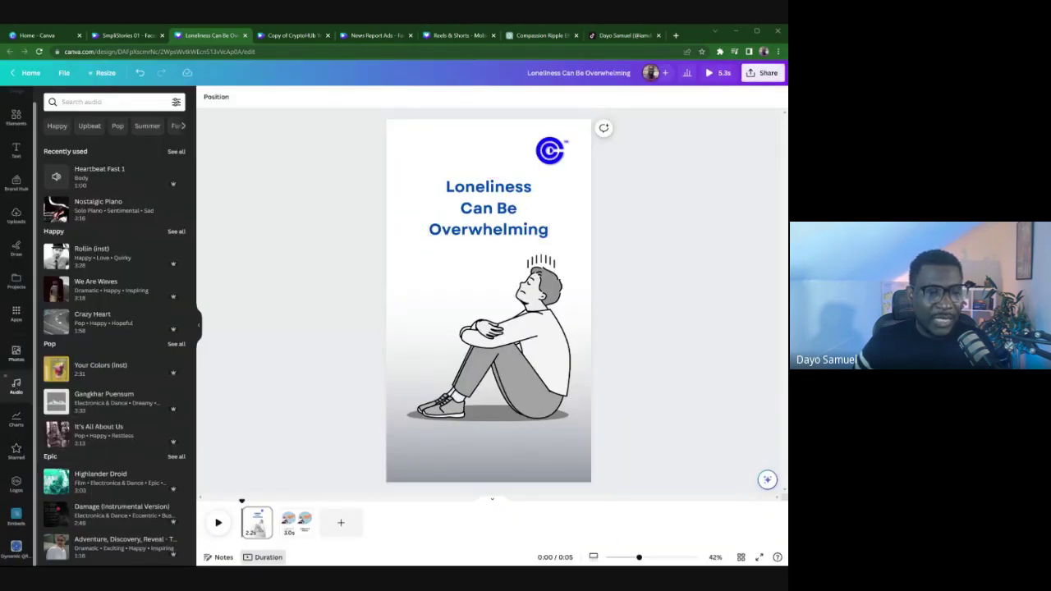
# - Open Audio from Canva's apps and search for "emotional" tracks
pyautogui.click(16, 313)
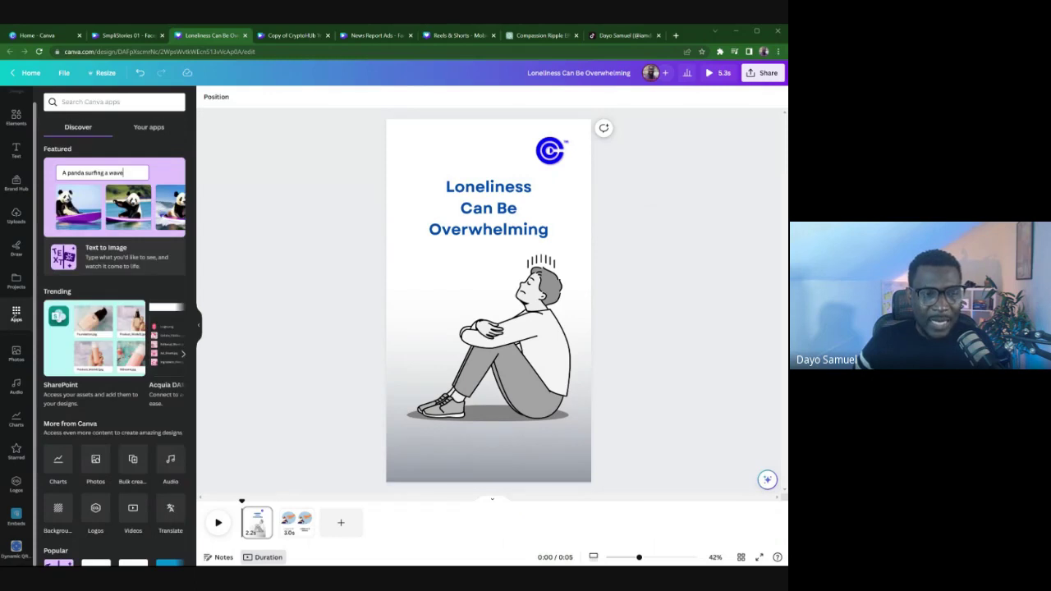
pyautogui.scroll(-3, 165, 326)
pyautogui.scroll(3, 164, 326)
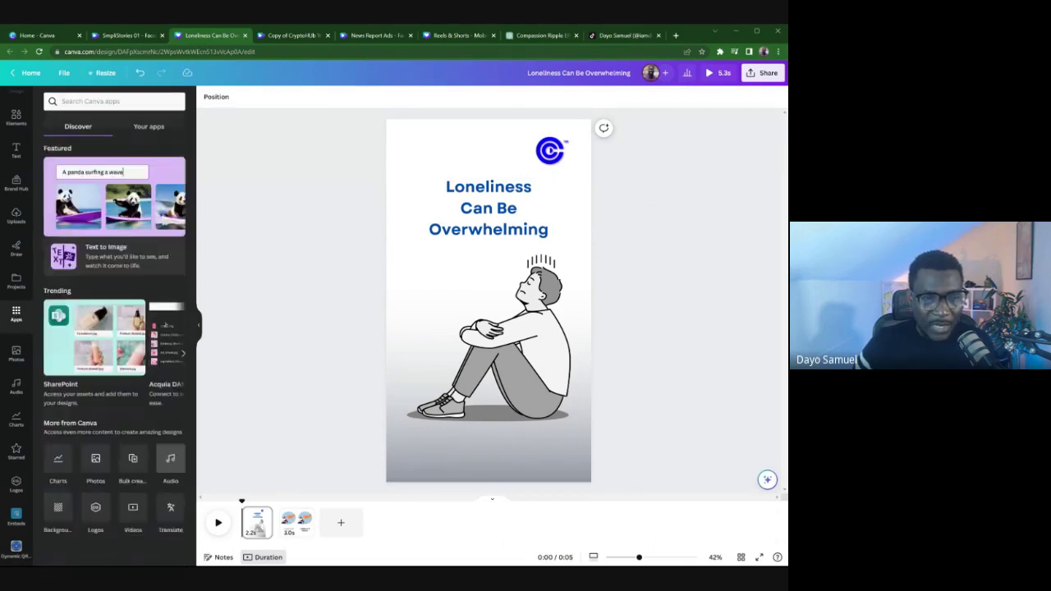
pyautogui.click(170, 459)
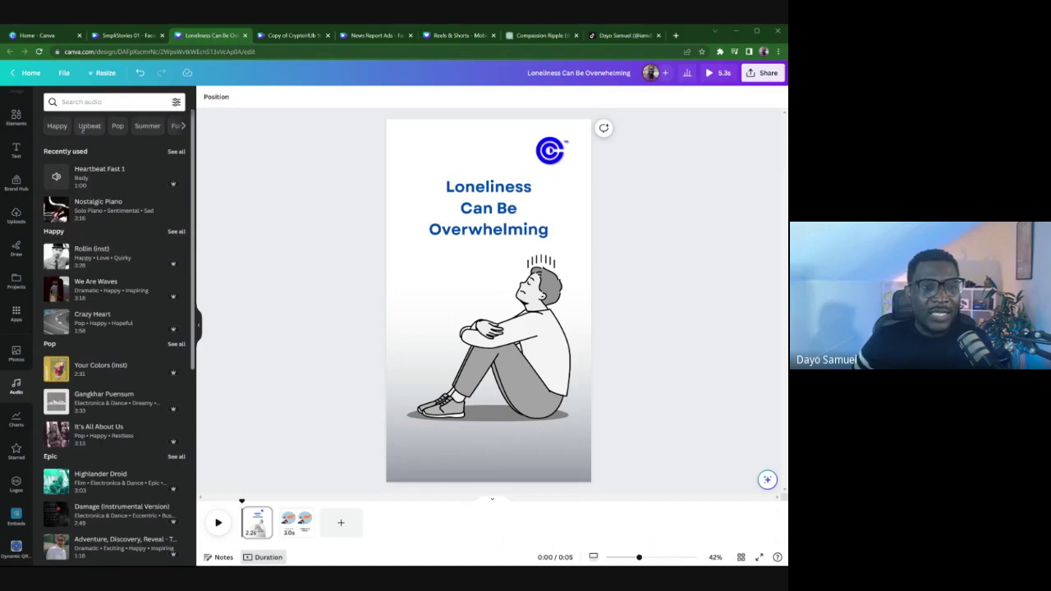
pyautogui.click(127, 103)
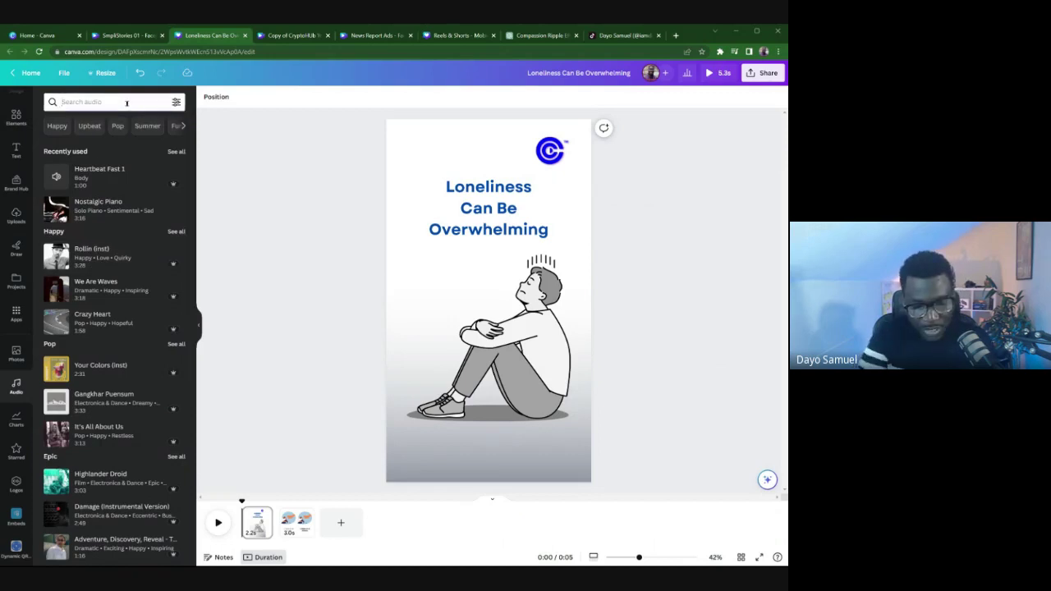
pyautogui.write('emotional')
pyautogui.press('Return')
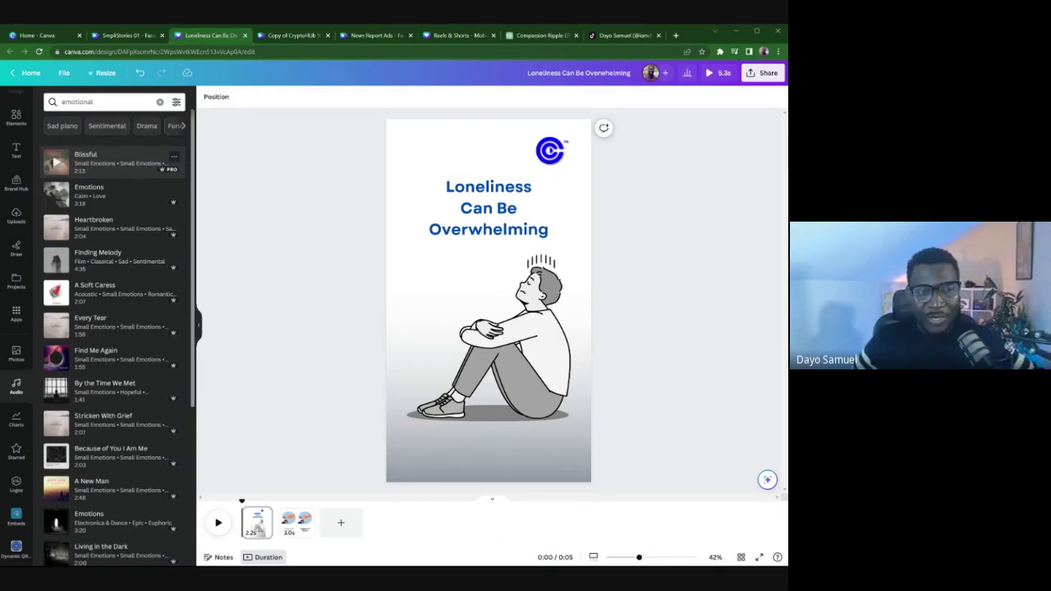
# - Listen to the "Blissful", "Emotions" and "Heartbroken" tracks and stop the playback
pyautogui.click(56, 163)
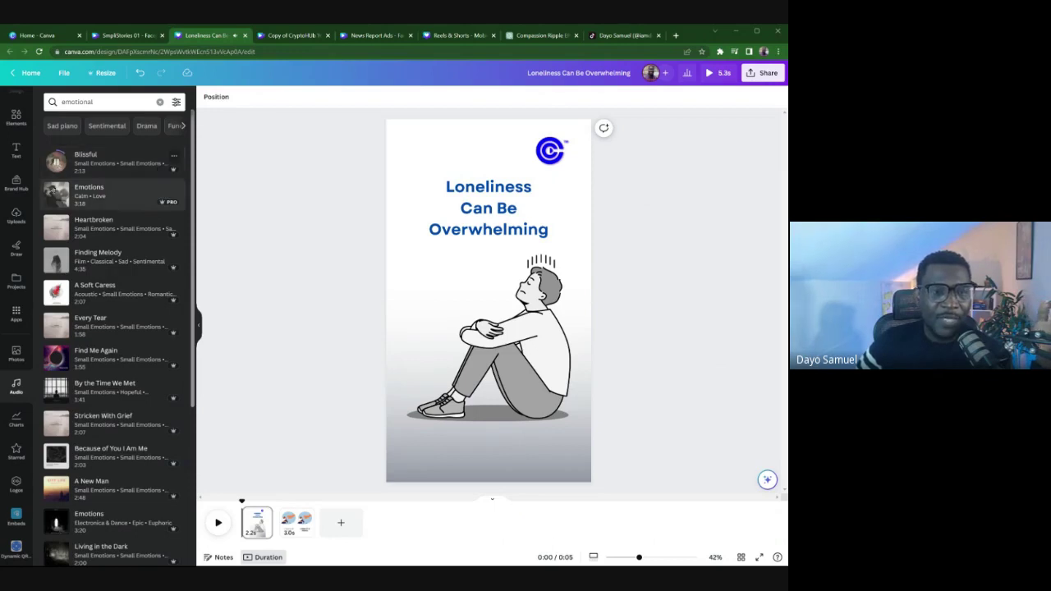
pyautogui.click(56, 195)
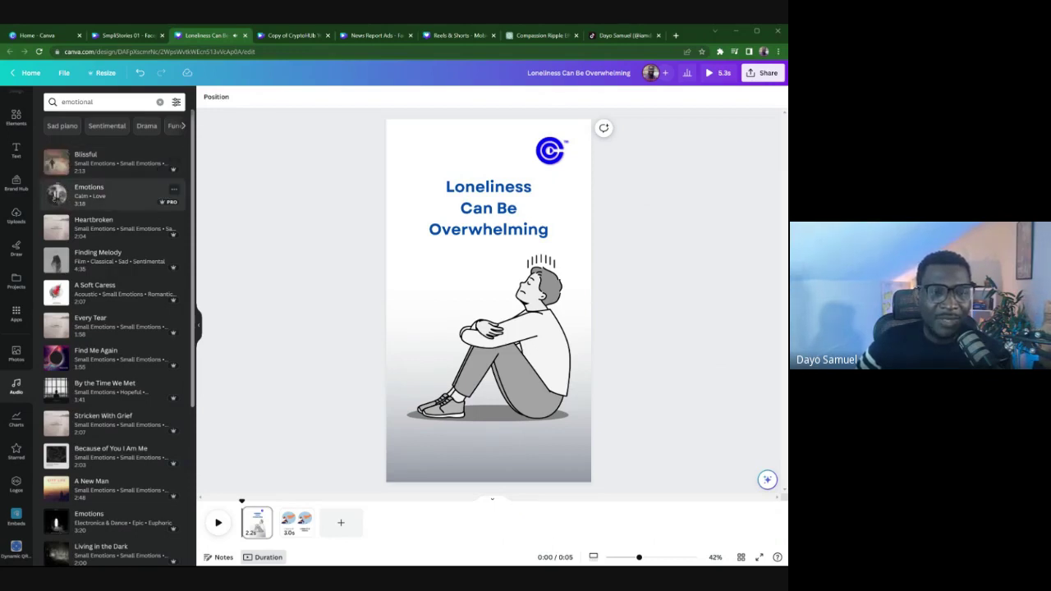
pyautogui.click(56, 228)
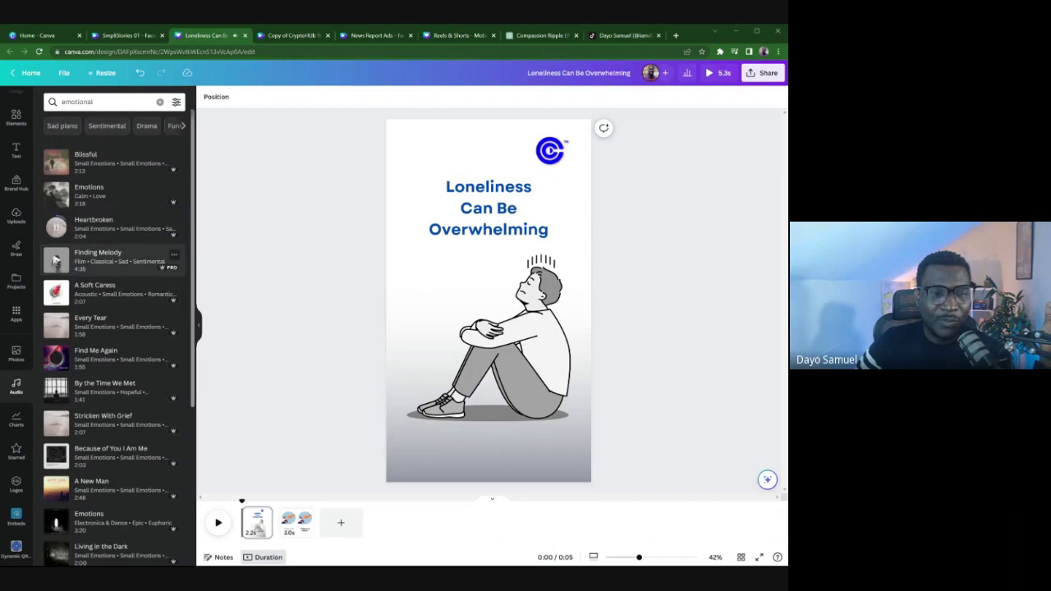
pyautogui.click(56, 227)
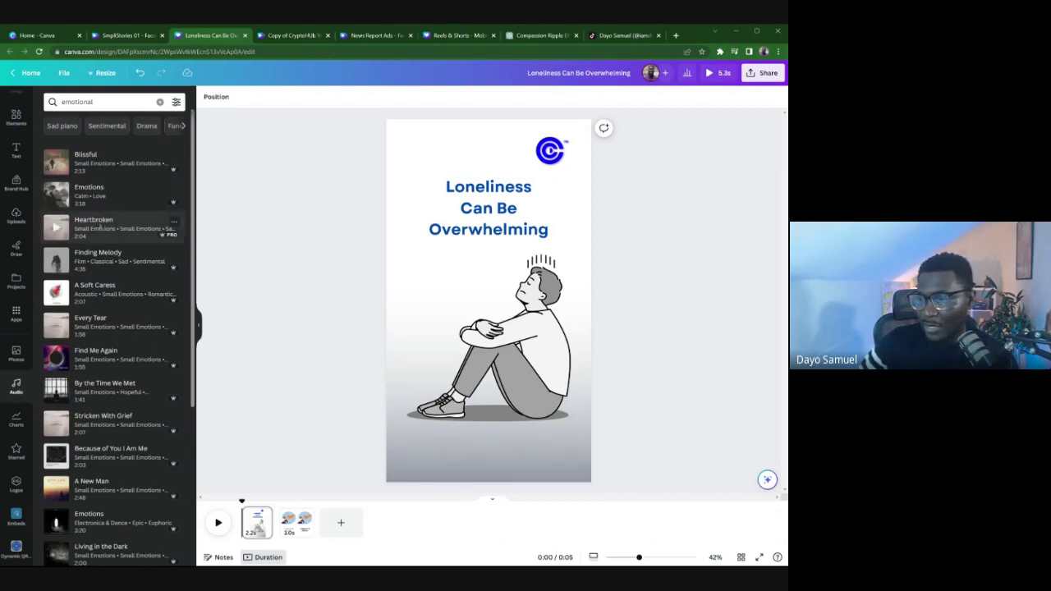
# - Add the Heartbroken track to the video, play it through and switch between the two pages
pyautogui.click(99, 226)
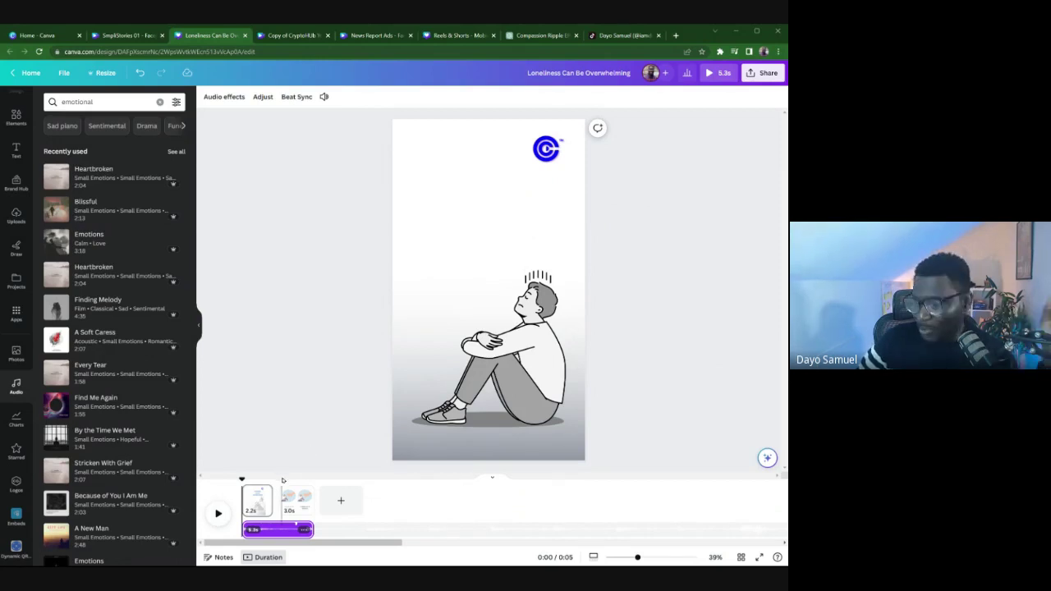
pyautogui.click(219, 514)
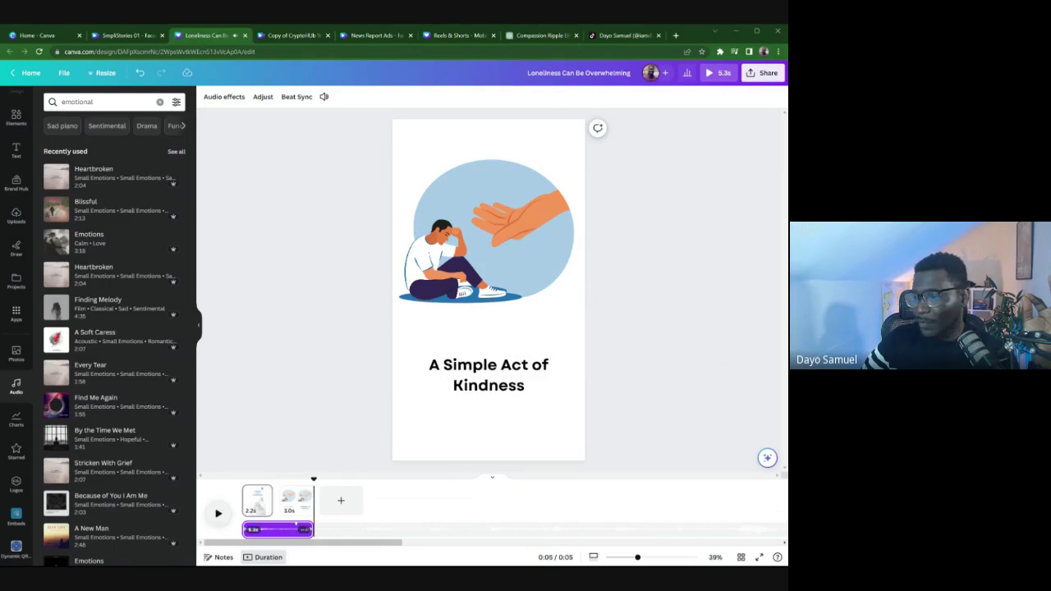
pyautogui.click(283, 501)
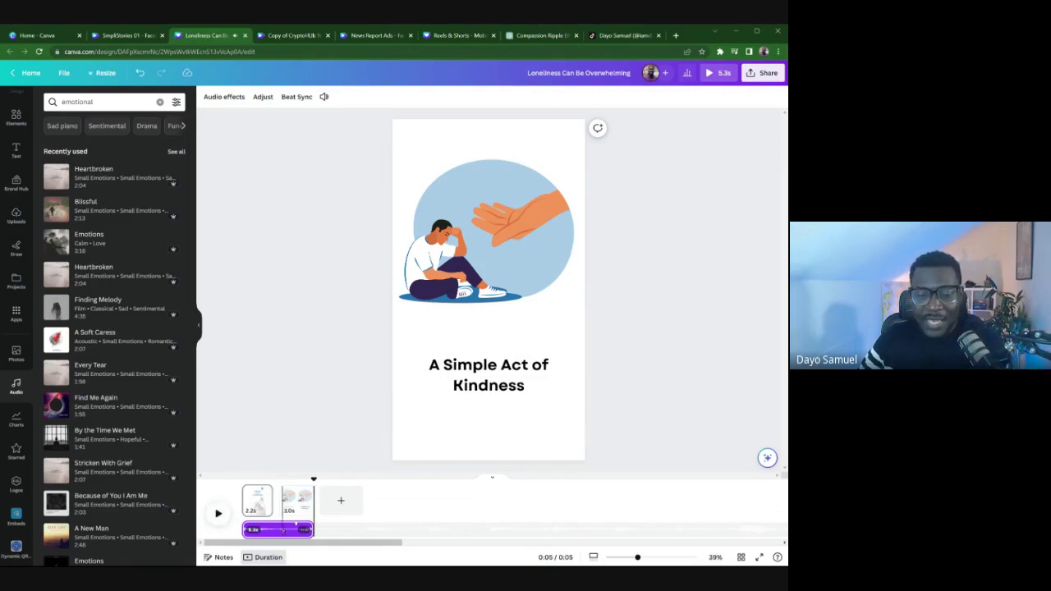
pyautogui.click(251, 503)
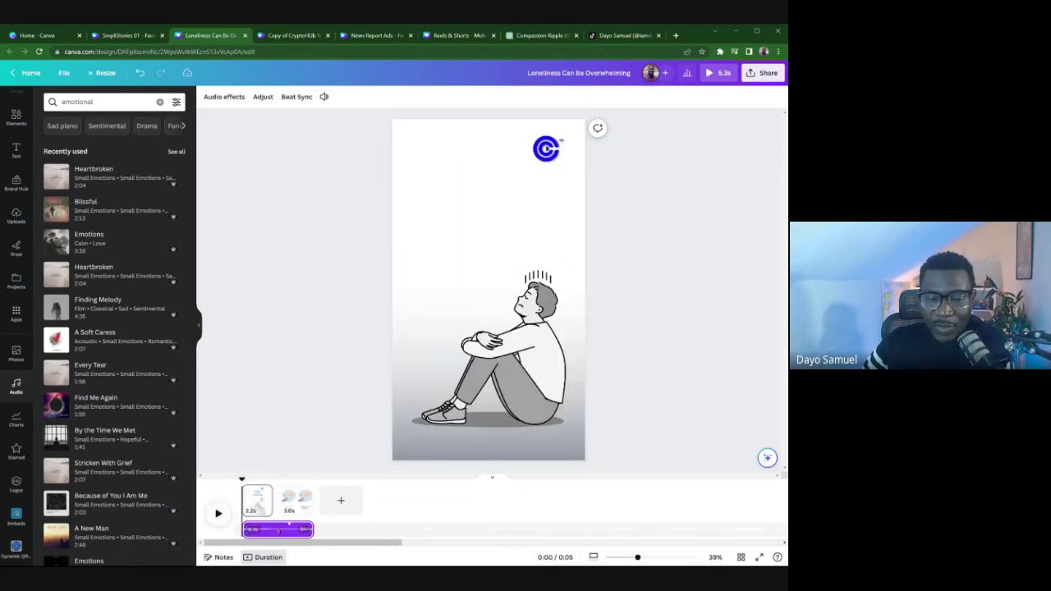
pyautogui.click(287, 503)
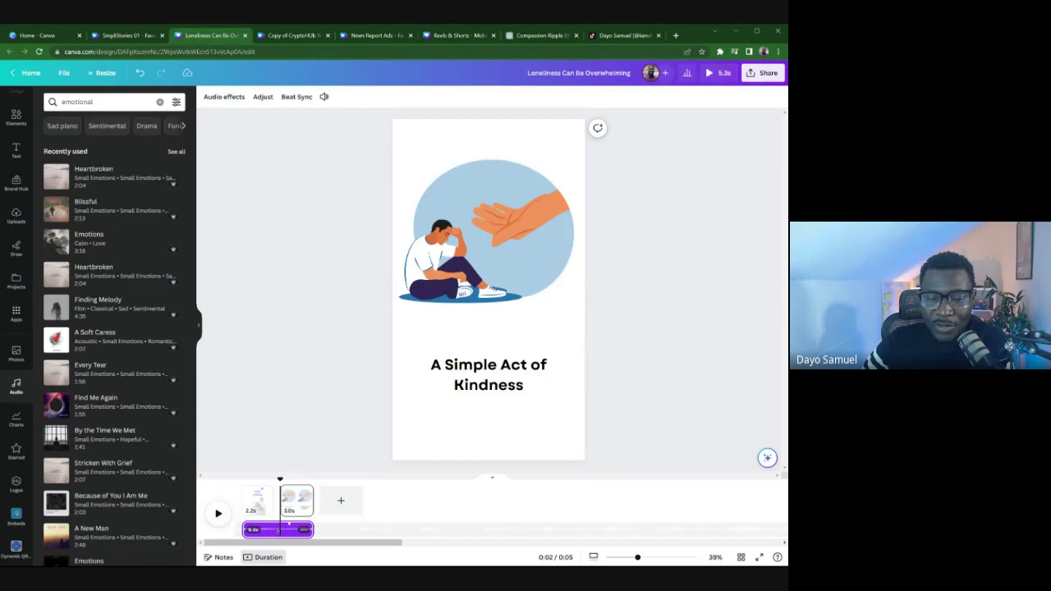
# - Adjust the Heartbroken clip to use a section further into the song, and play the video with it
pyautogui.click(263, 97)
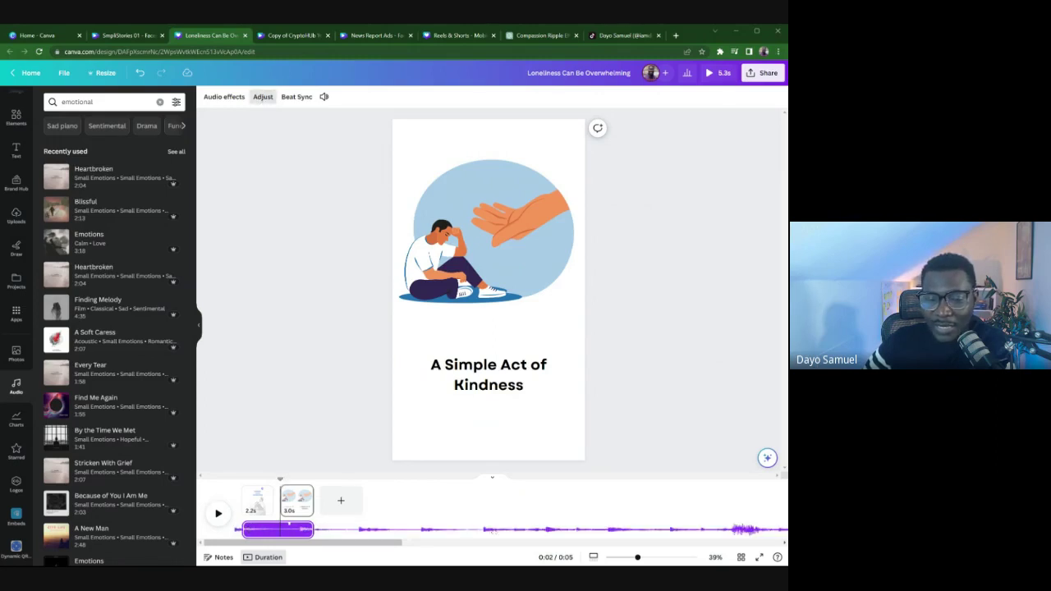
pyautogui.moveTo(492, 532); pyautogui.dragTo(274, 536)
pyautogui.moveTo(603, 532); pyautogui.dragTo(368, 538)
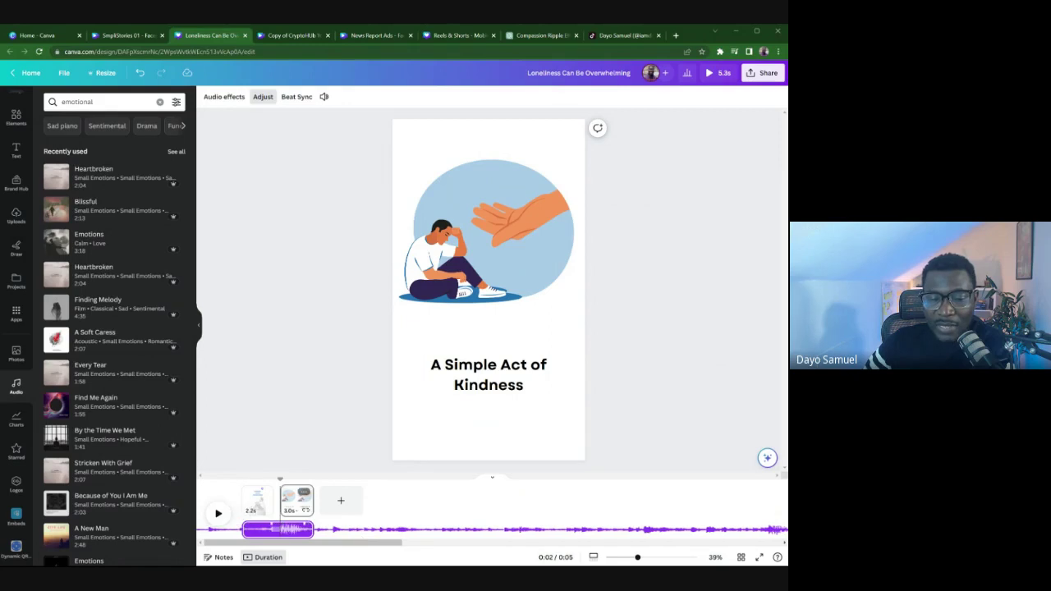
pyautogui.click(218, 513)
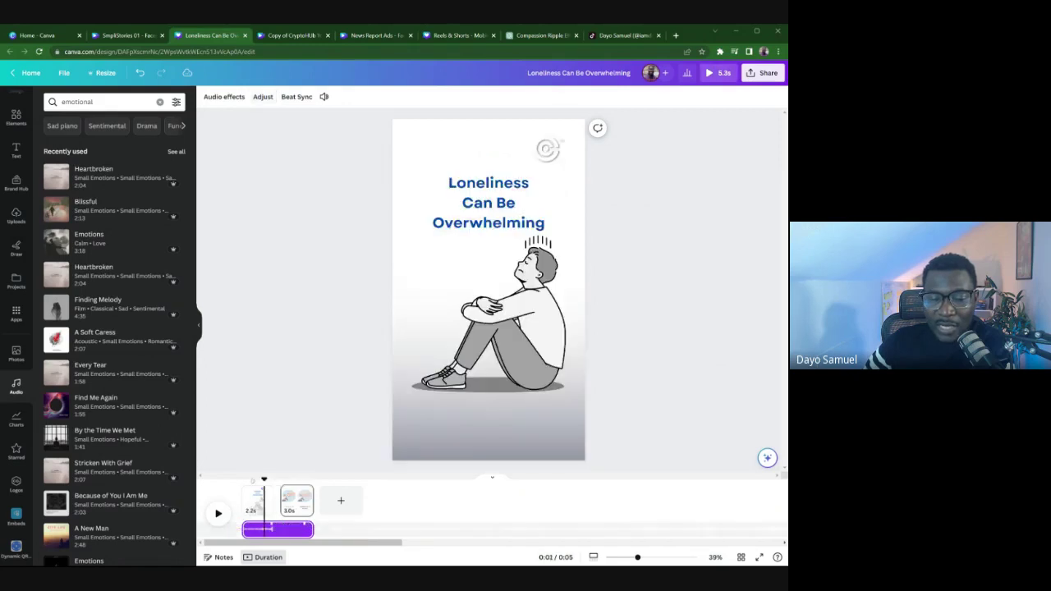
pyautogui.click(218, 514)
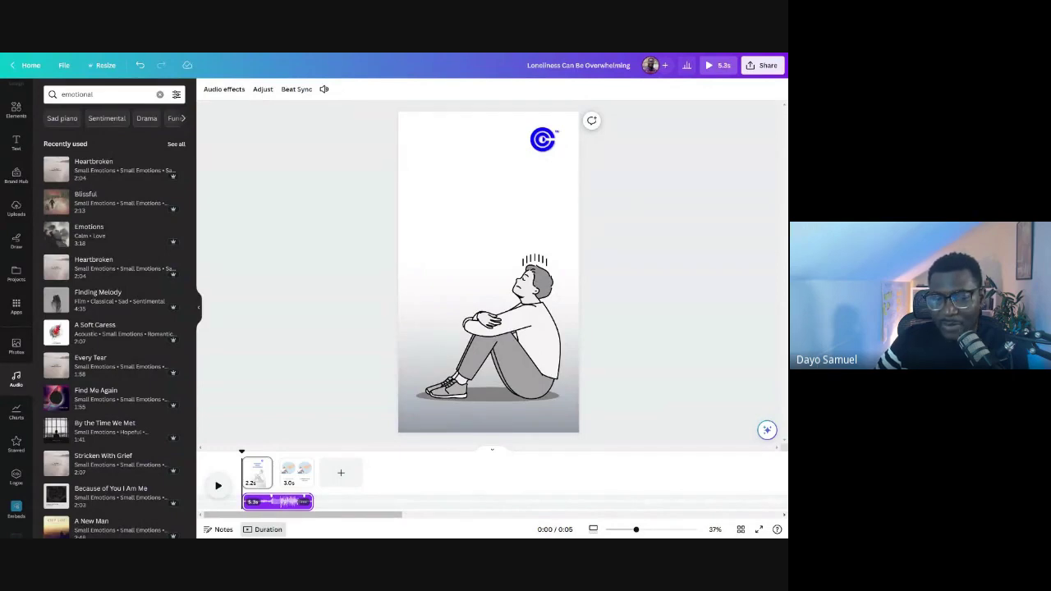
# - Delete the Heartbroken audio track from the timeline
pyautogui.moveTo(245, 501); pyautogui.dragTo(283, 502)
pyautogui.click(304, 502)
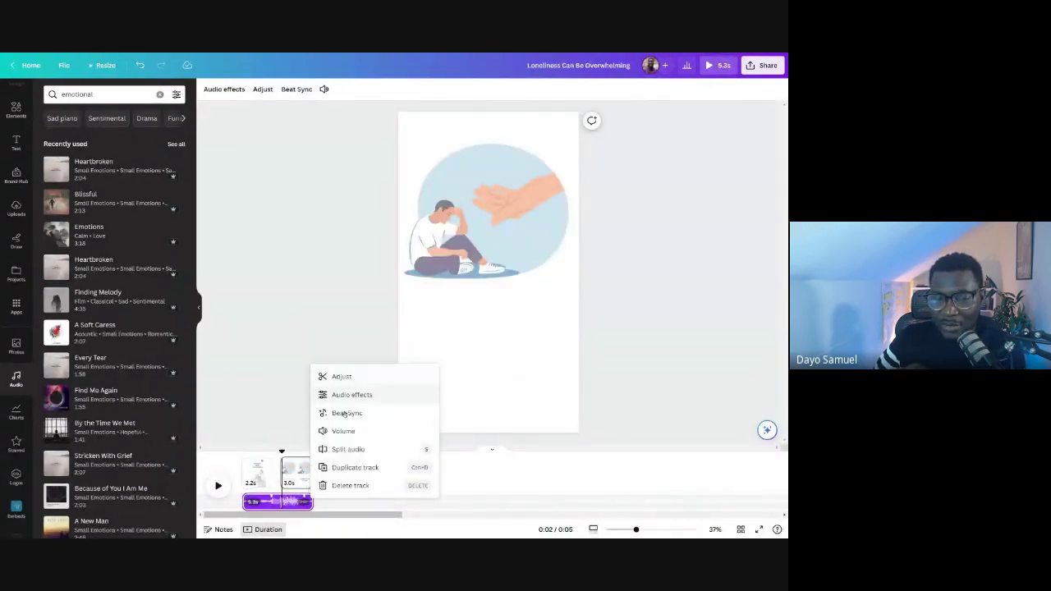
pyautogui.click(344, 487)
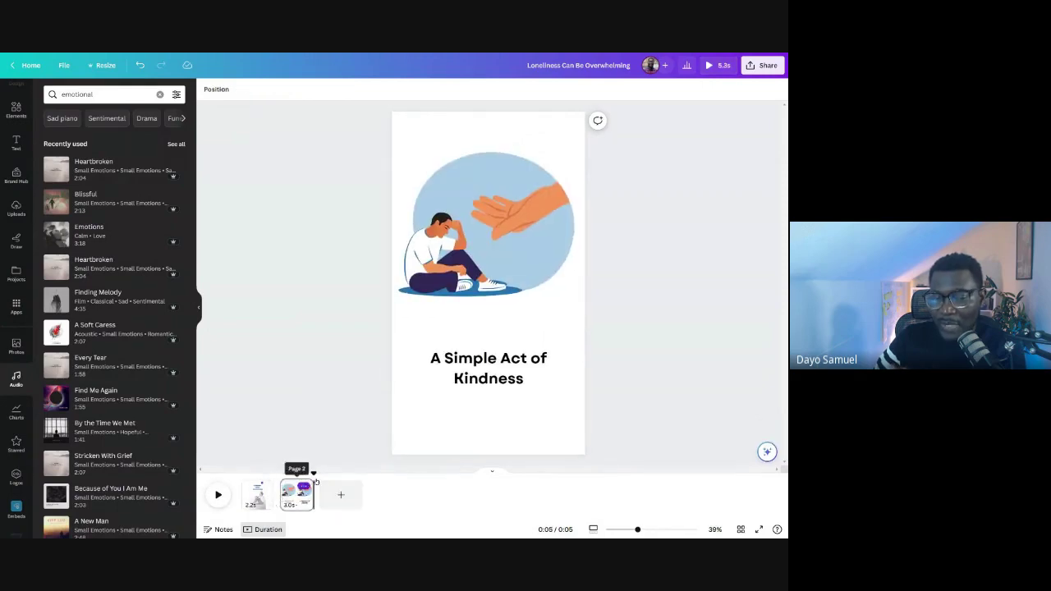
# - Add the Emotions (Calm, Love) track from the first page and play the video with it
pyautogui.click(256, 492)
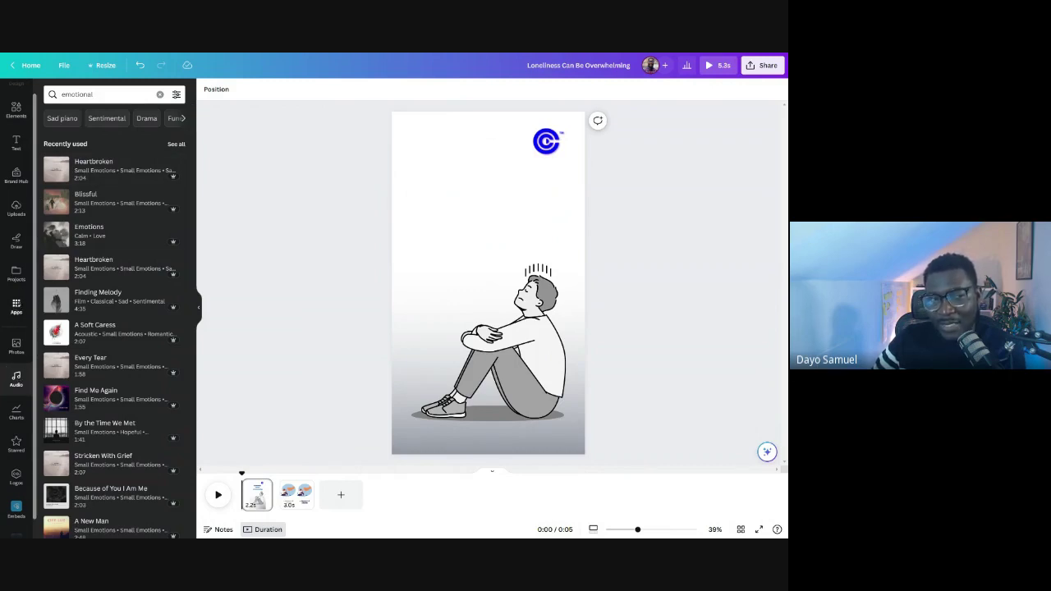
pyautogui.click(103, 233)
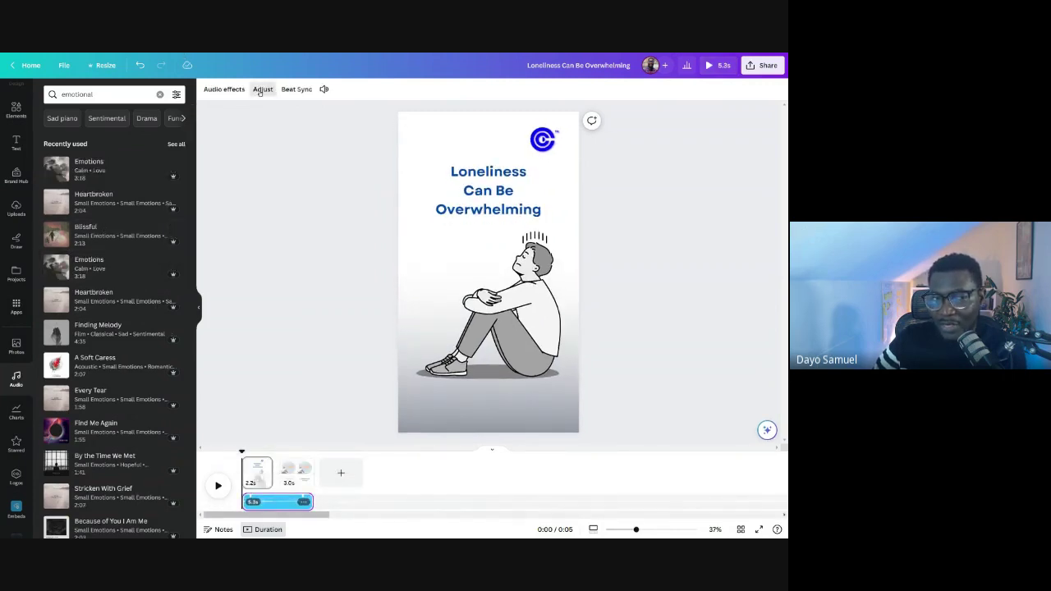
pyautogui.click(217, 486)
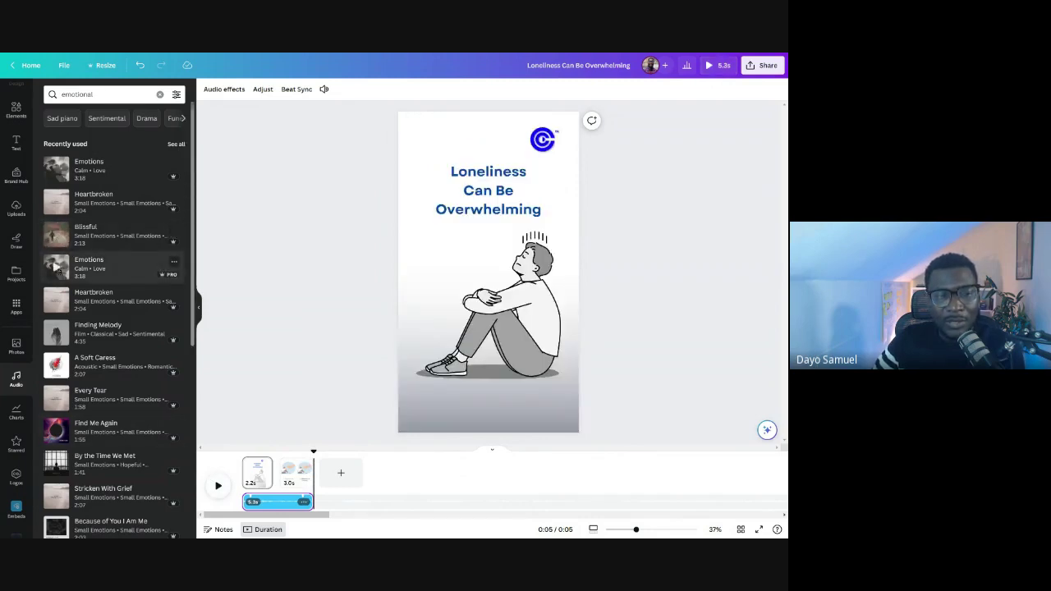
# - Preview the Emotions track in the audio library
pyautogui.click(57, 263)
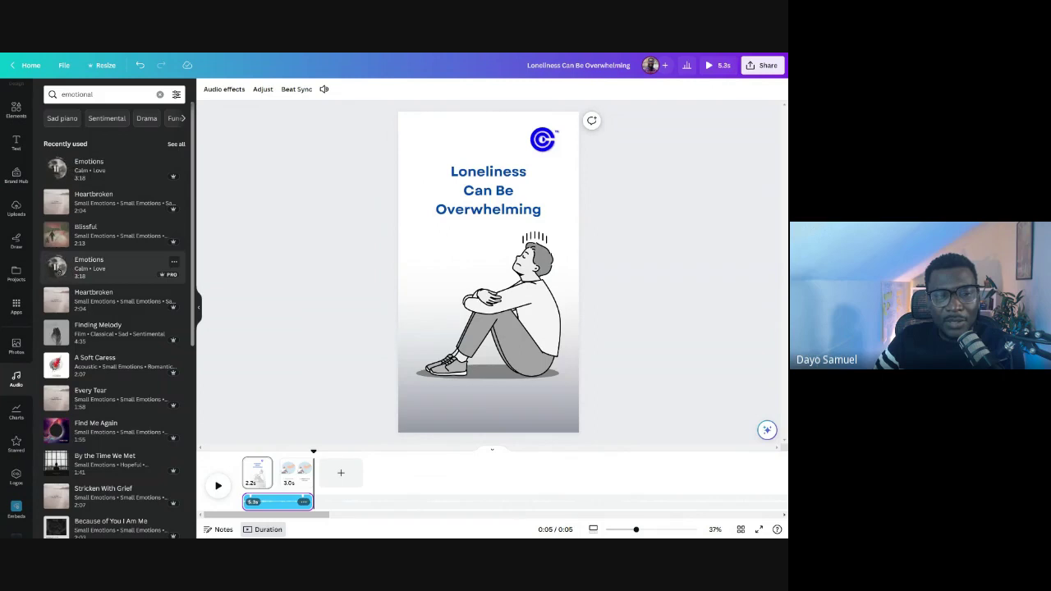
pyautogui.click(58, 264)
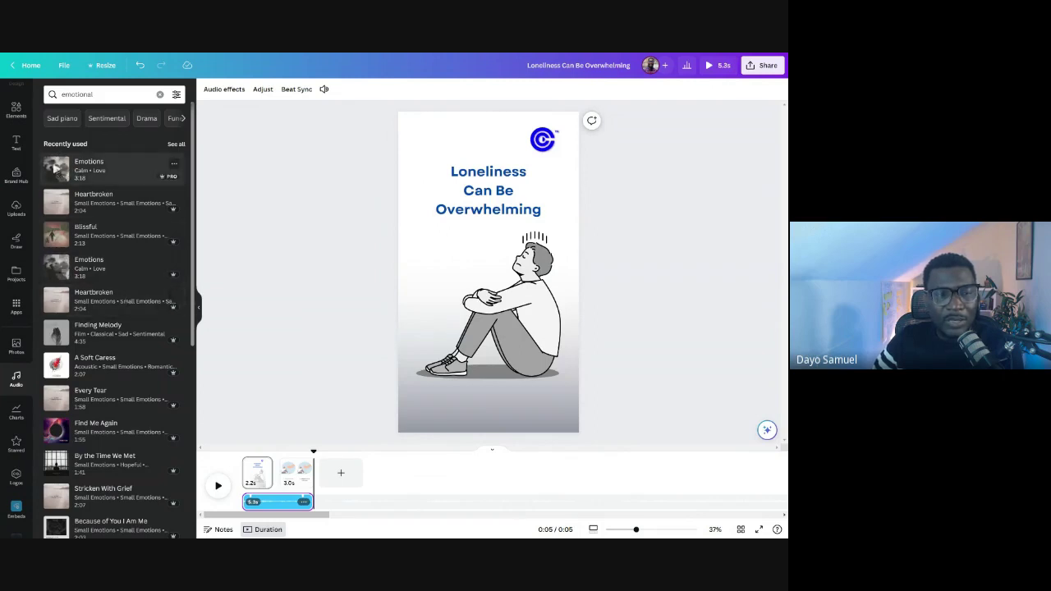
pyautogui.click(56, 168)
pyautogui.click(56, 169)
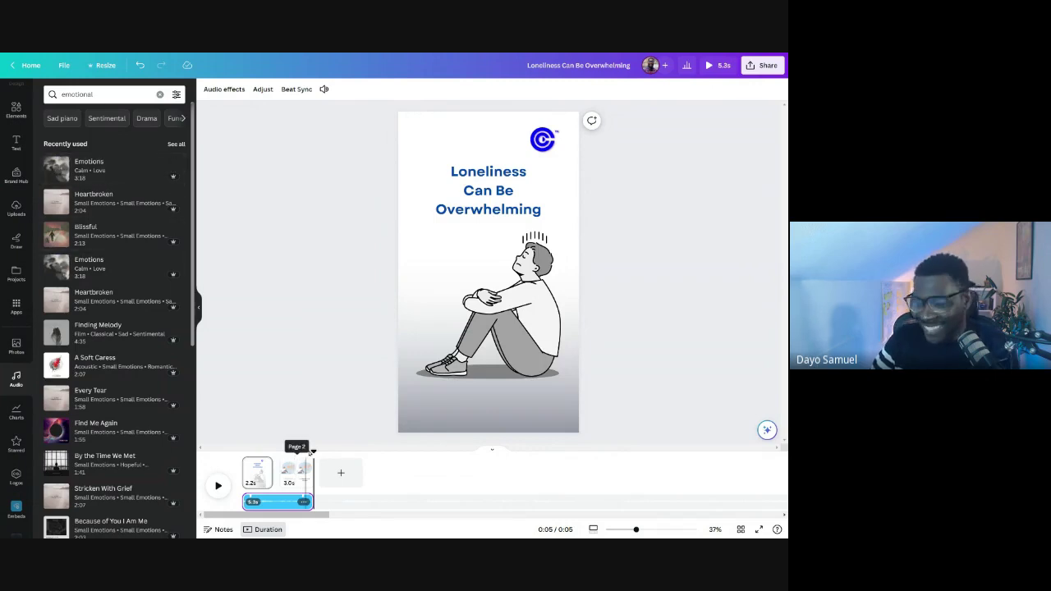
# - Adjust the Emotions clip to use a fuller section further into the song, and play the video from the start
pyautogui.click(287, 505)
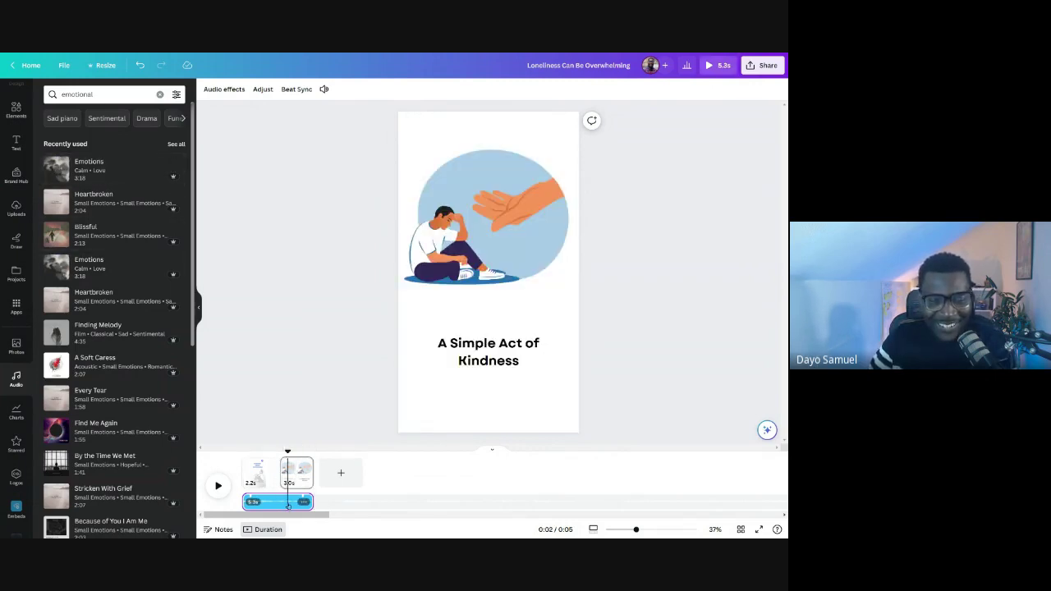
pyautogui.click(262, 90)
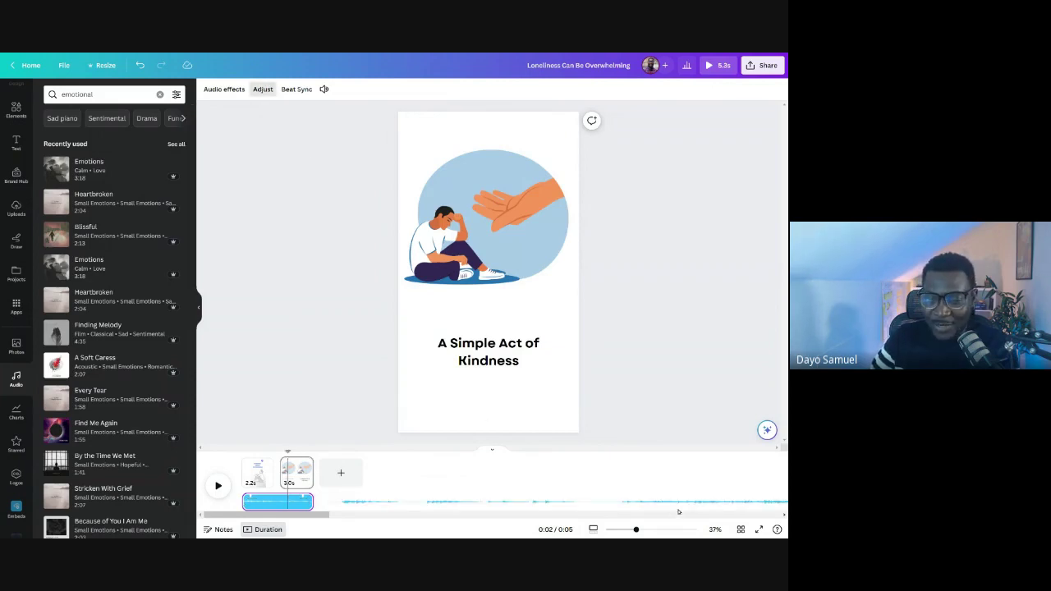
pyautogui.moveTo(647, 498); pyautogui.dragTo(357, 490)
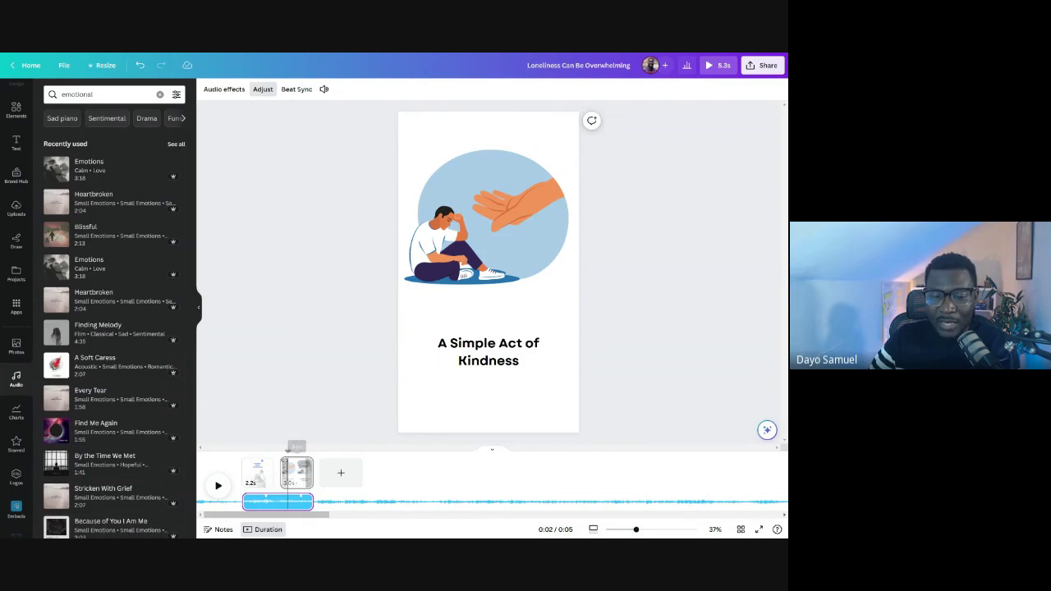
pyautogui.moveTo(287, 451); pyautogui.dragTo(243, 451)
pyautogui.click(216, 487)
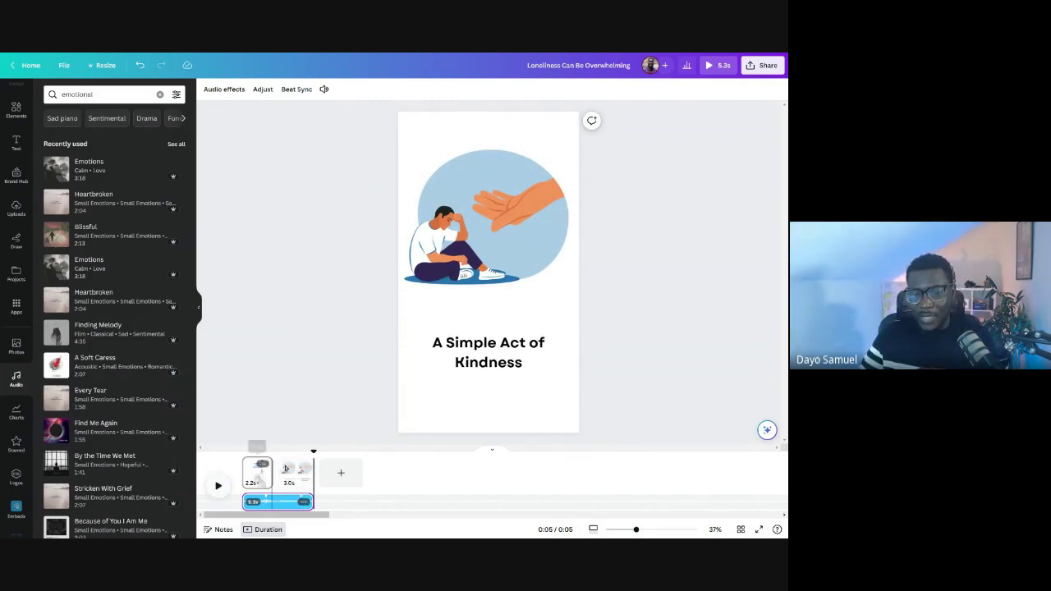
pyautogui.click(340, 339)
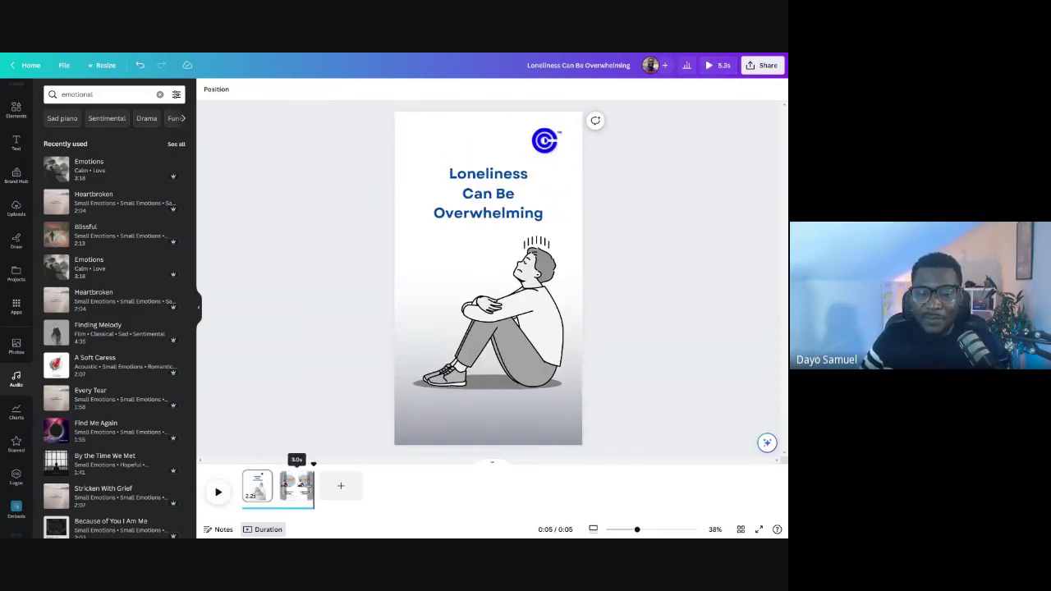
# - Return the playhead to the start and add a Flow transition between the two pages
pyautogui.moveTo(320, 465); pyautogui.dragTo(242, 465)
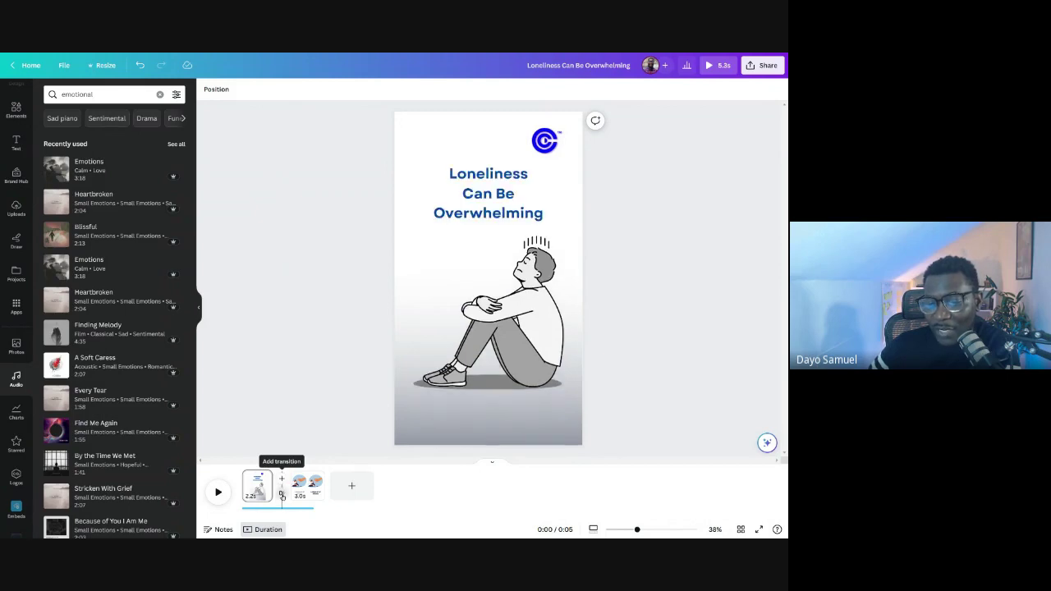
pyautogui.click(282, 493)
pyautogui.click(110, 247)
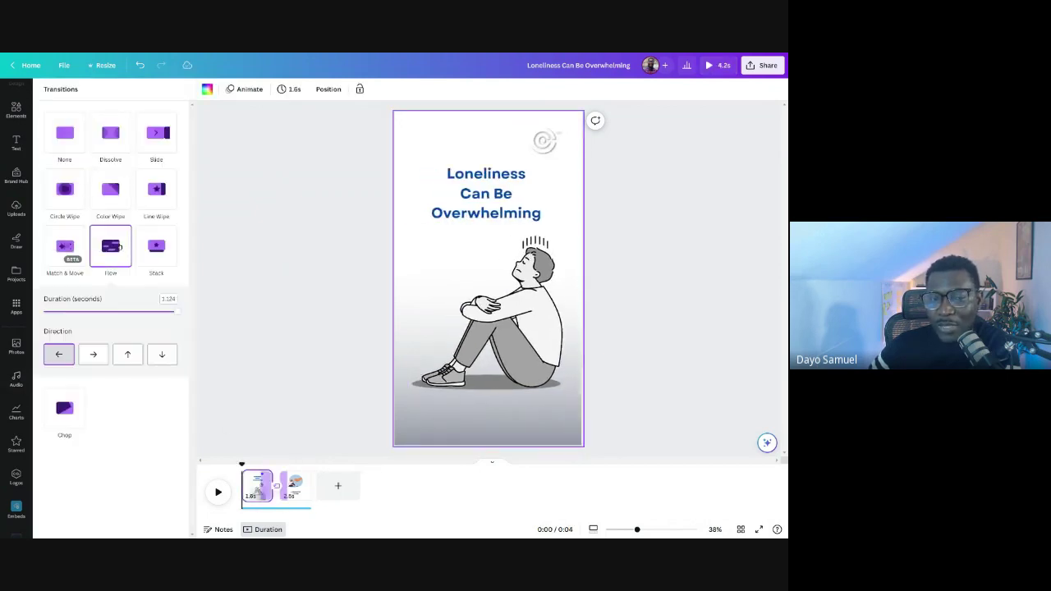
# - Try the Match & Move, Circle Wipe, Color Wipe, Line Wipe and Slide transitions between the two pages
pyautogui.click(65, 246)
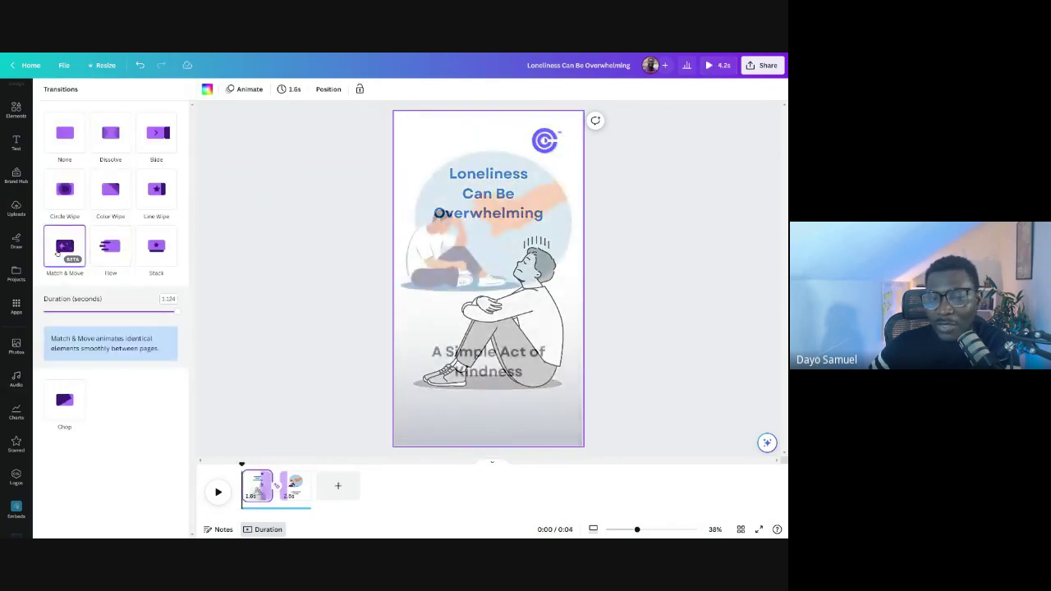
pyautogui.click(65, 189)
pyautogui.click(111, 190)
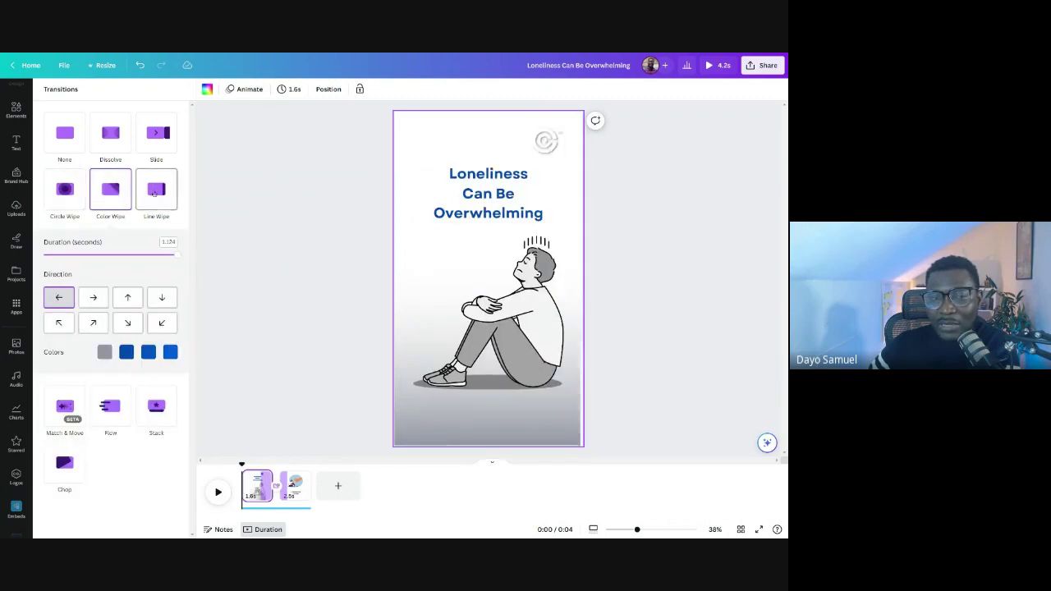
pyautogui.click(157, 191)
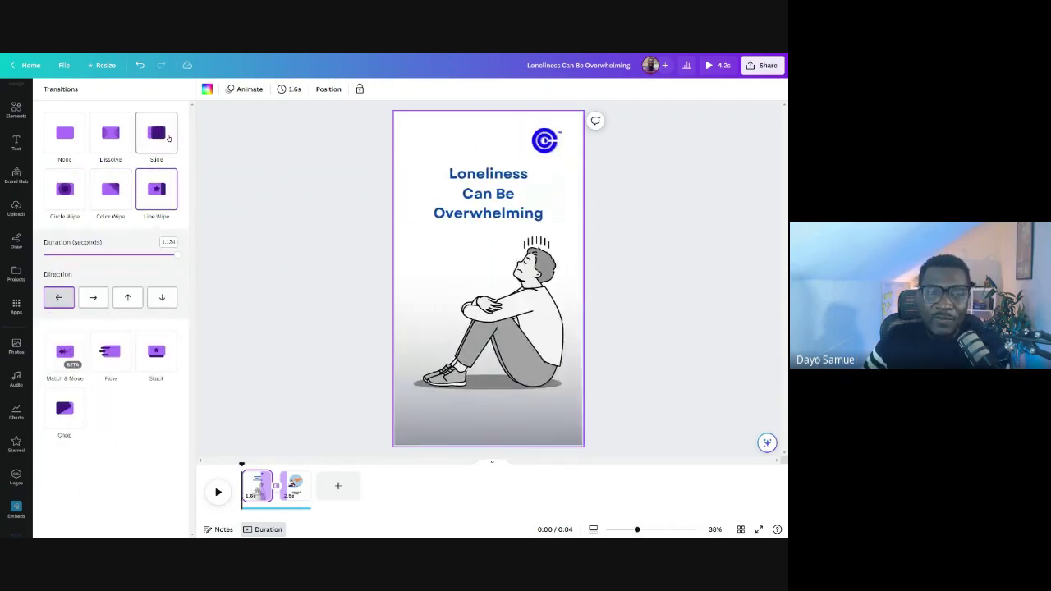
pyautogui.click(162, 138)
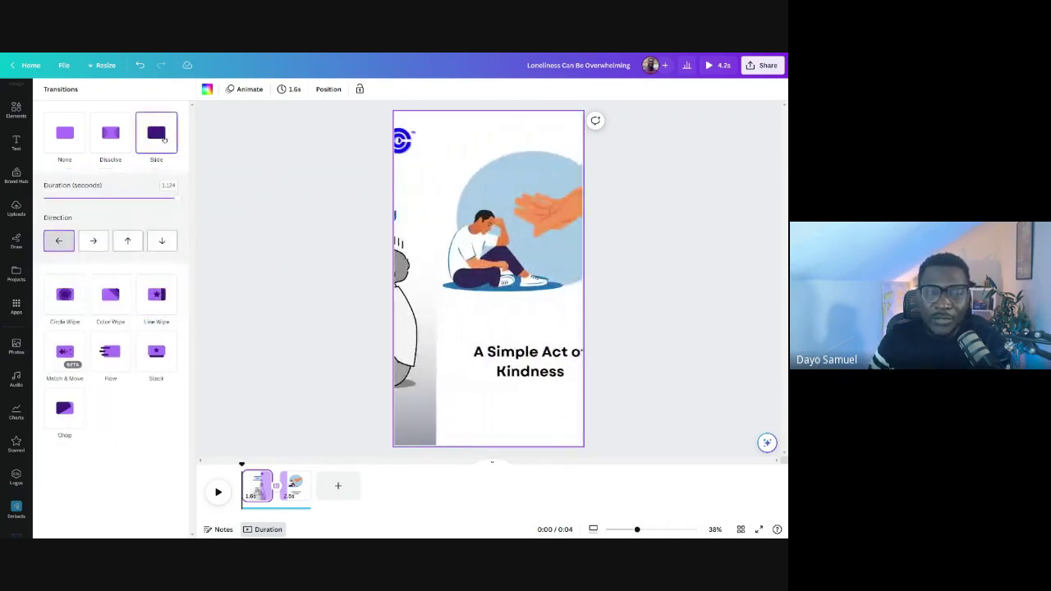
# - Try the Color Wipe, Line Wipe, downward Stack and Chop transitions between the two pages
pyautogui.click(110, 296)
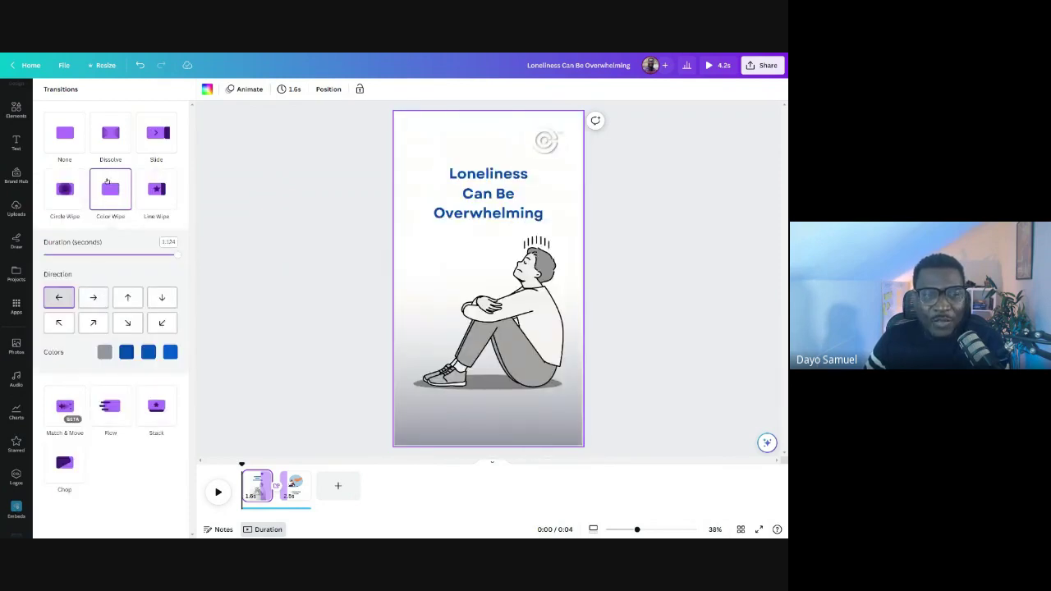
pyautogui.click(156, 191)
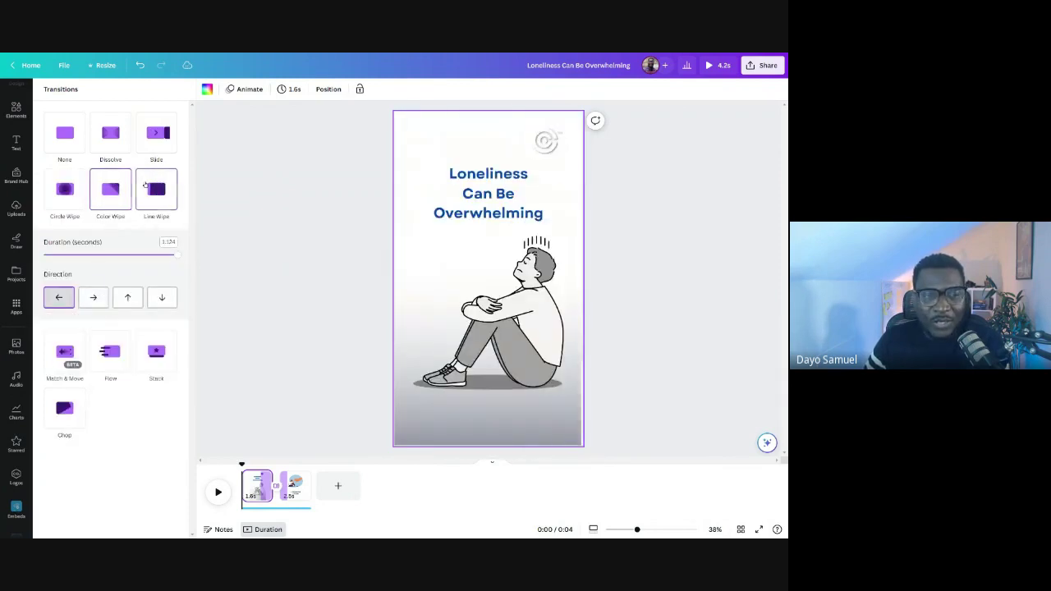
pyautogui.click(156, 353)
pyautogui.click(162, 354)
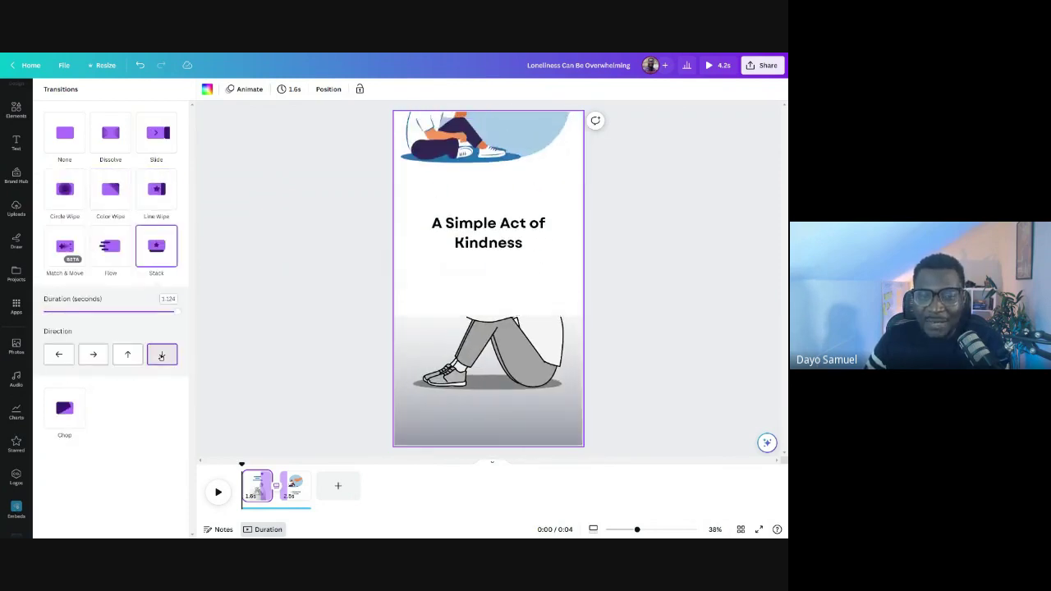
pyautogui.click(67, 417)
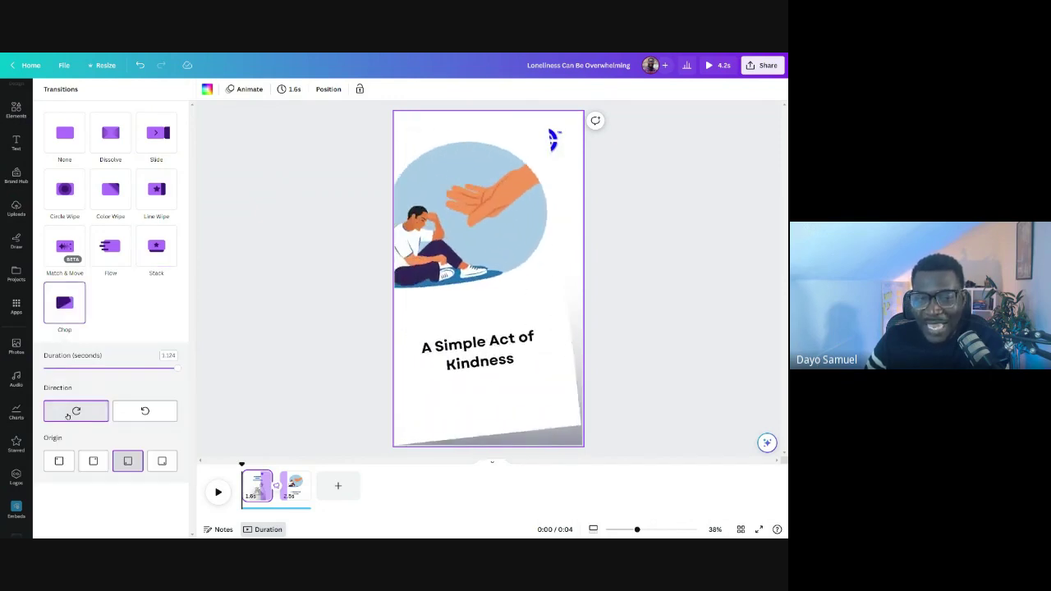
# - Try Match & Move, Flow and Circle Wipe once more, and apply Color Wipe as the transition between the pages
pyautogui.click(69, 246)
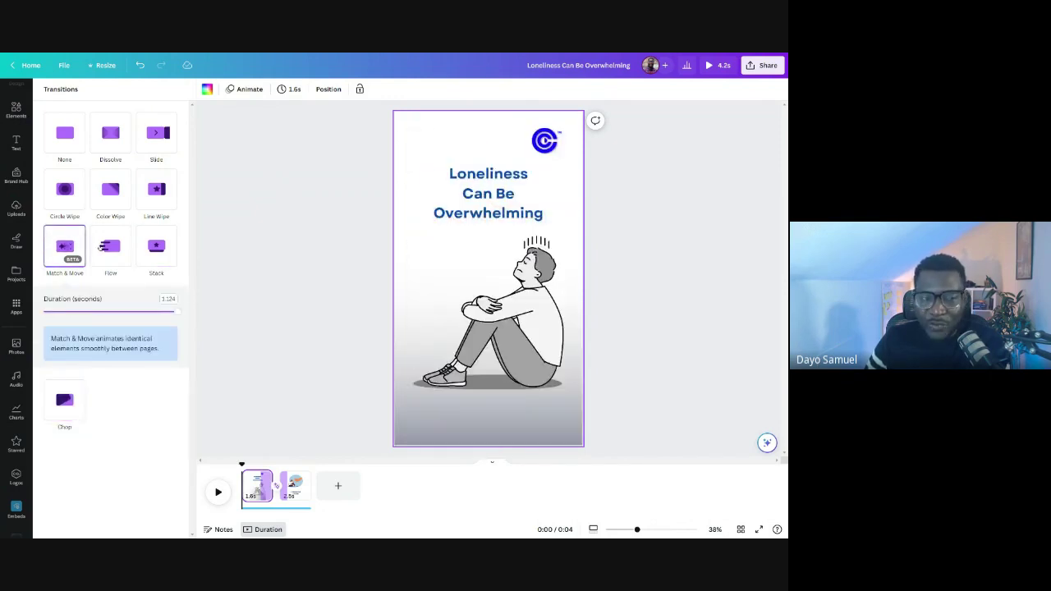
pyautogui.click(113, 246)
pyautogui.click(65, 189)
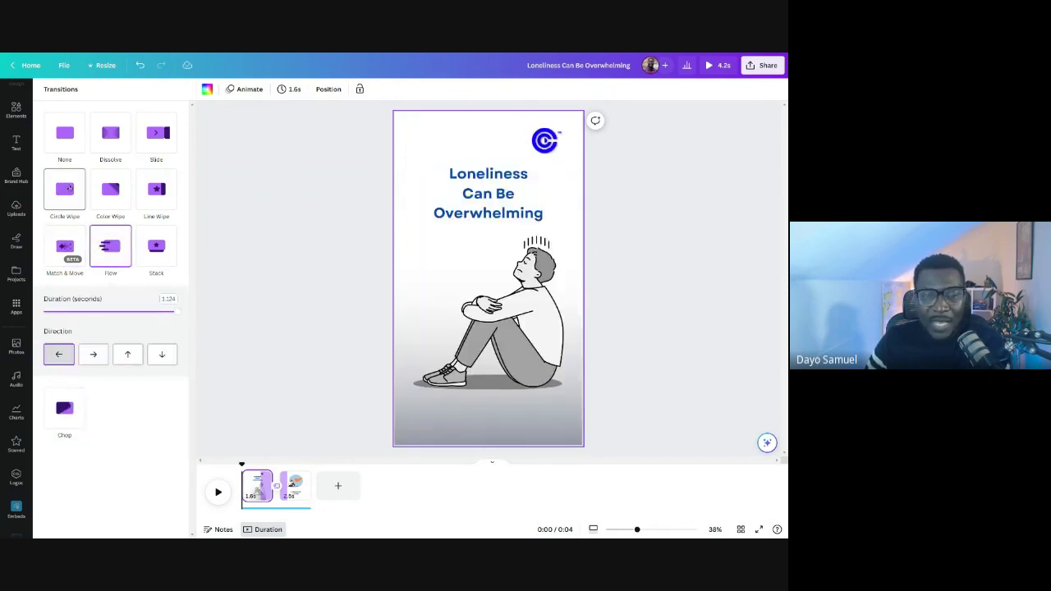
pyautogui.click(112, 189)
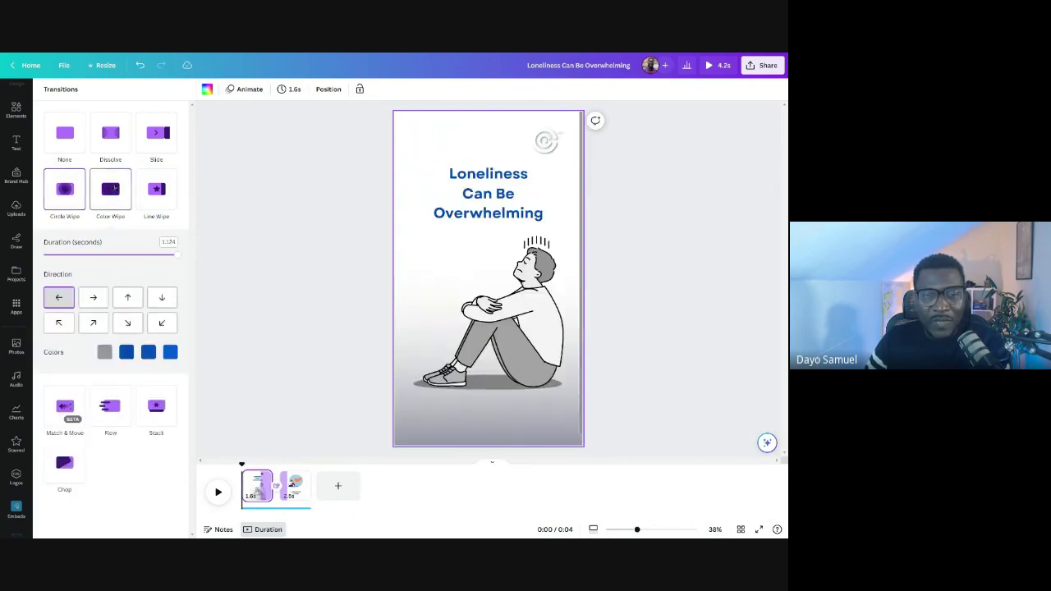
# - Try the Line Wipe, Color Wipe and Stack transitions between the two pages, and apply an upward Flow transition
pyautogui.click(147, 197)
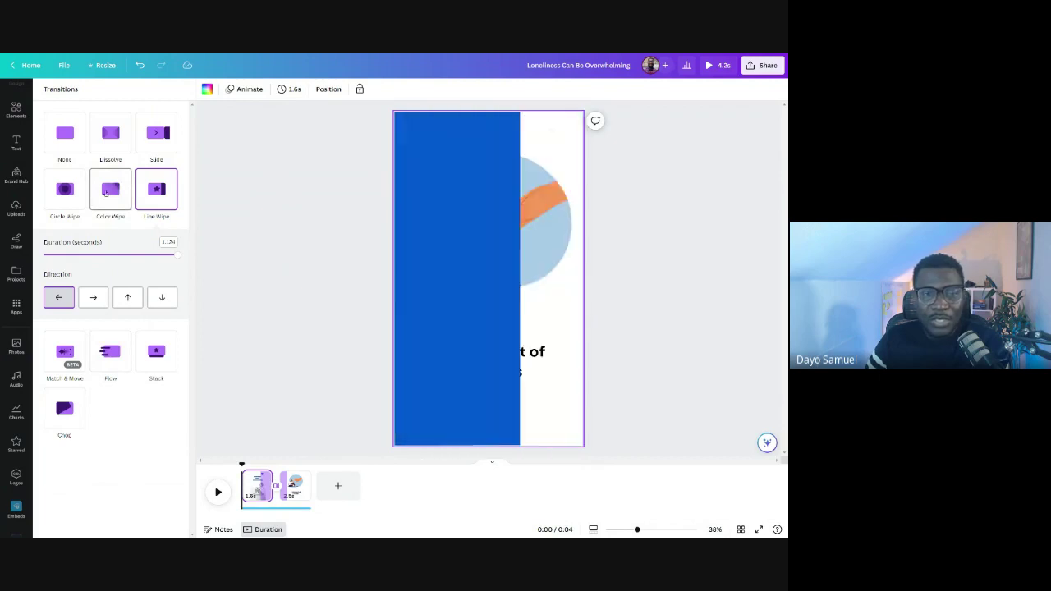
pyautogui.click(105, 192)
pyautogui.click(156, 407)
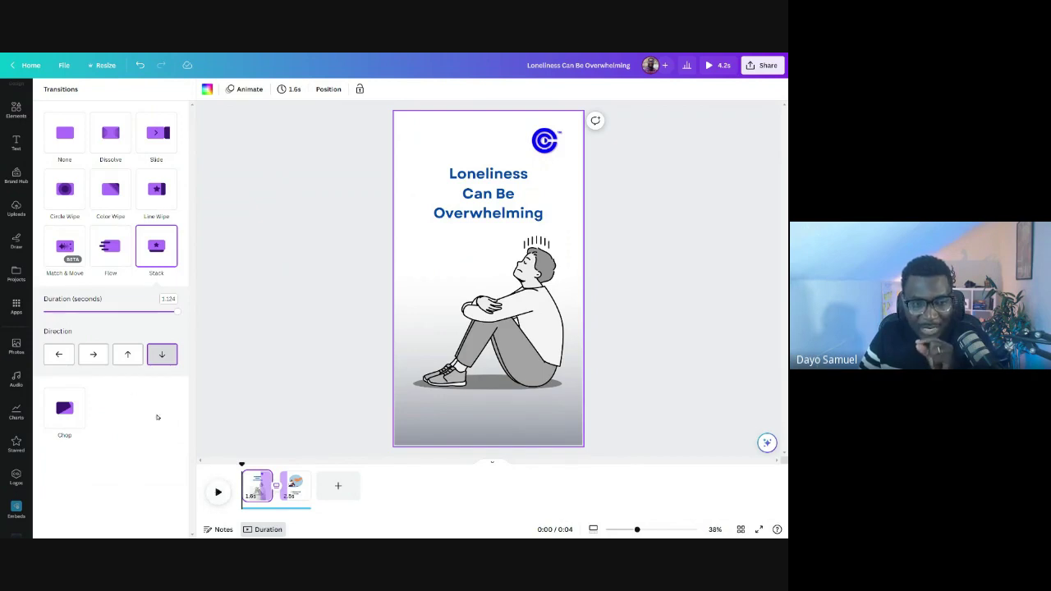
pyautogui.click(94, 355)
pyautogui.click(125, 355)
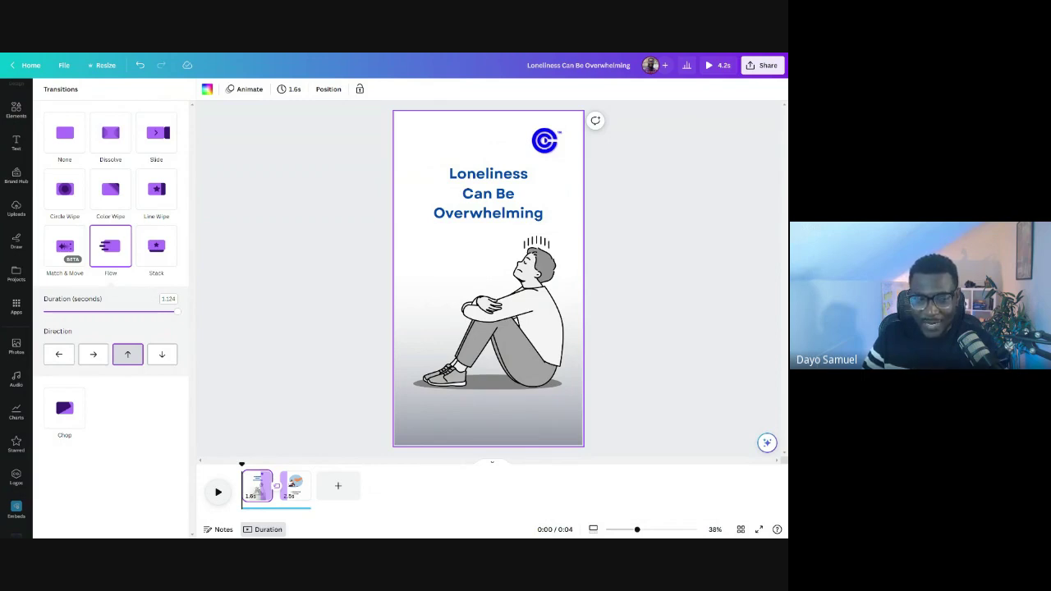
# - Play the two-page video to review the upward Flow transition, and clear the transition selection
pyautogui.click(217, 492)
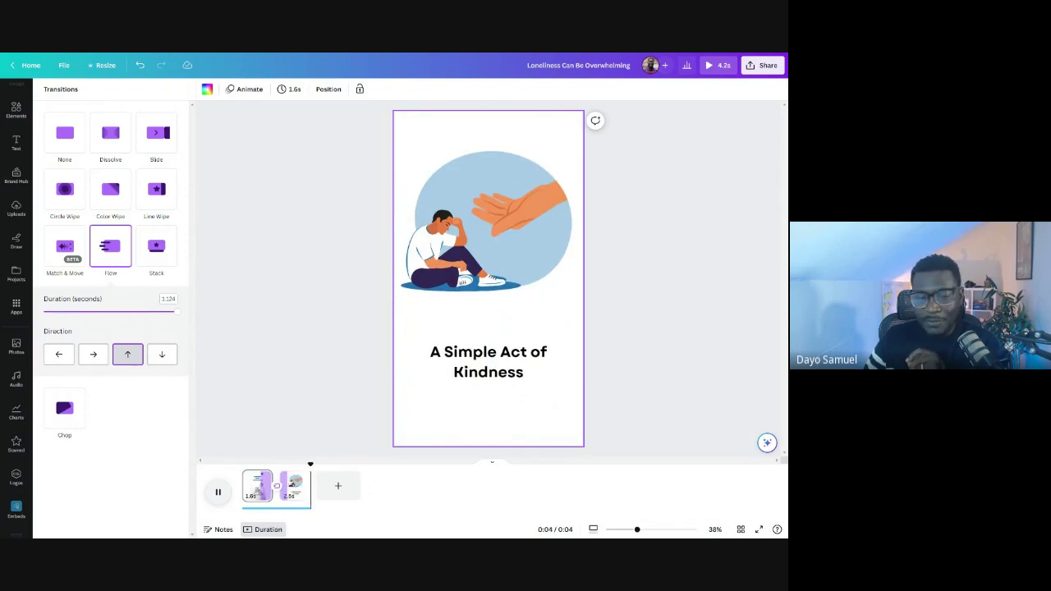
pyautogui.click(215, 493)
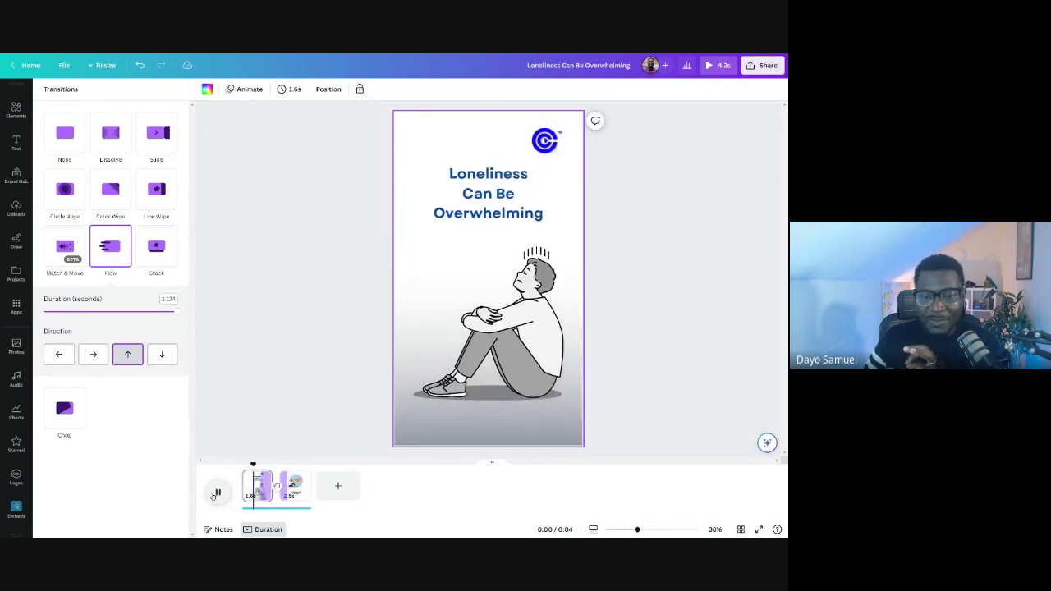
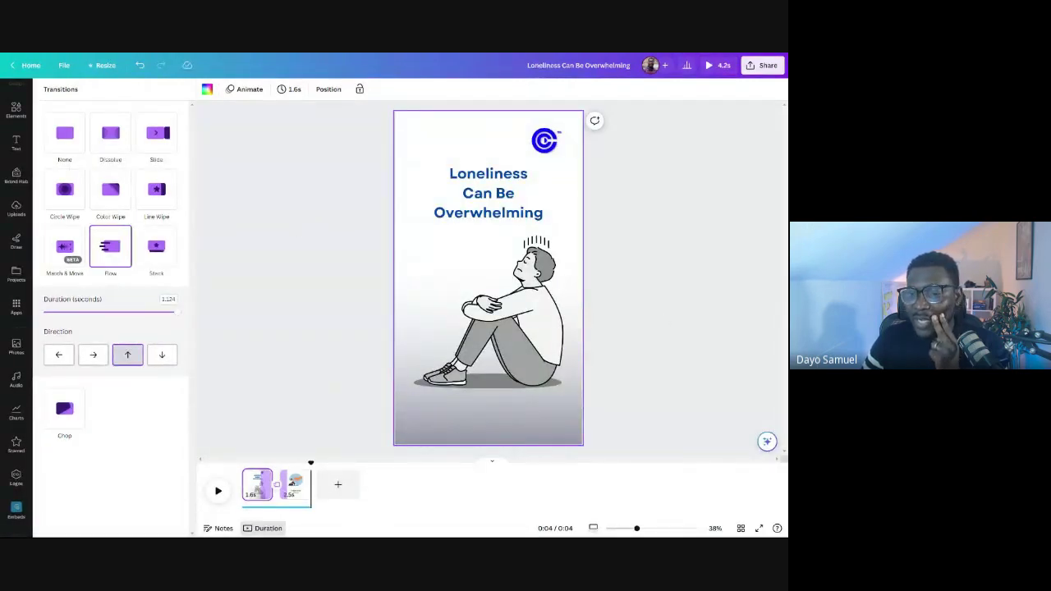
pyautogui.click(361, 272)
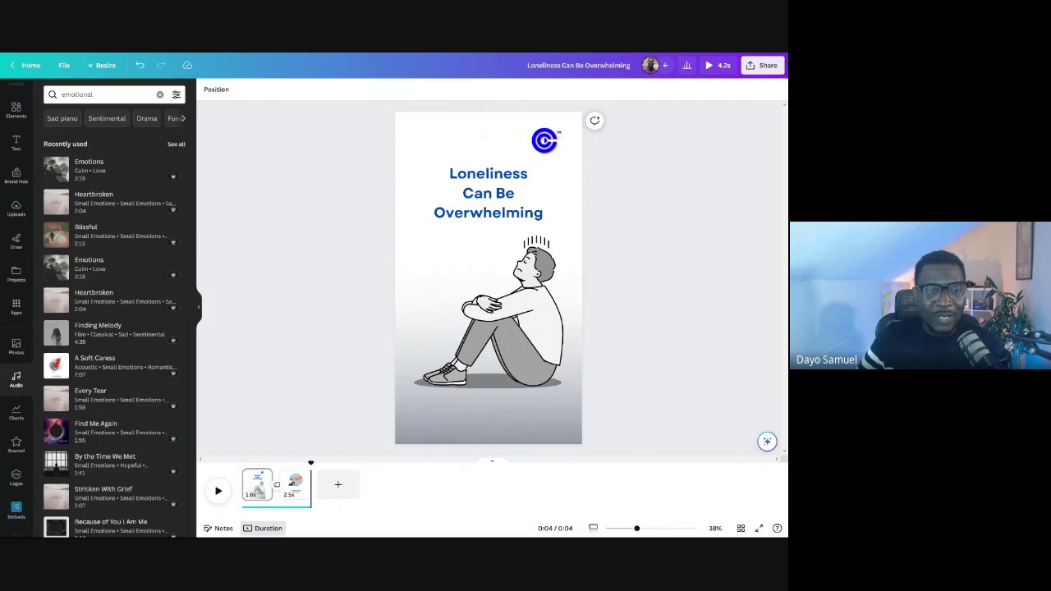
# - Switch to ChatGPT and review the suggested on-screen texts for each scene of the video
pyautogui.hotkey('alt', 'Tab')
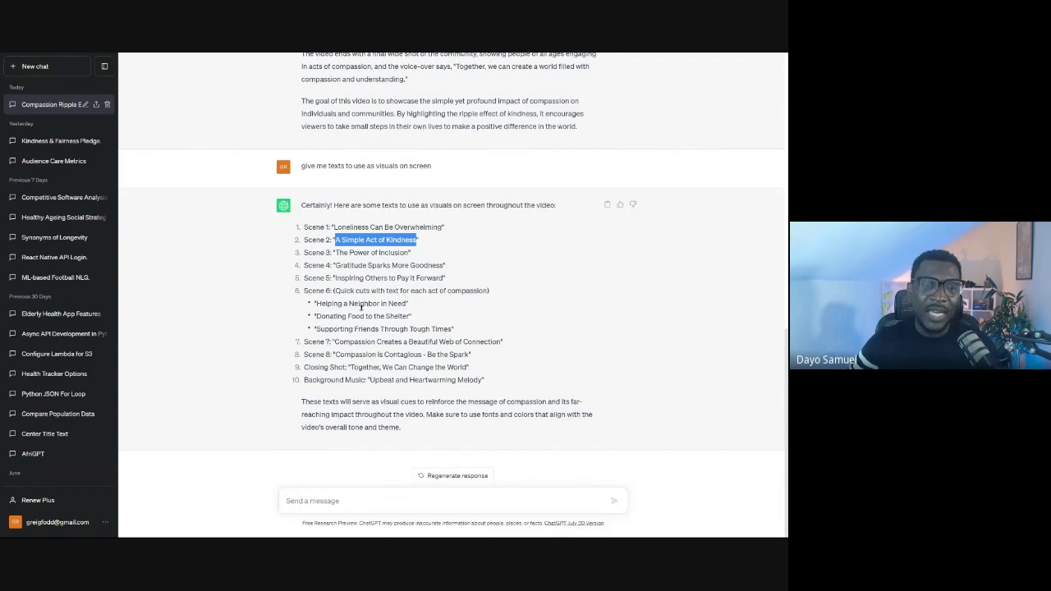
pyautogui.hotkey('alt', 'Tab')
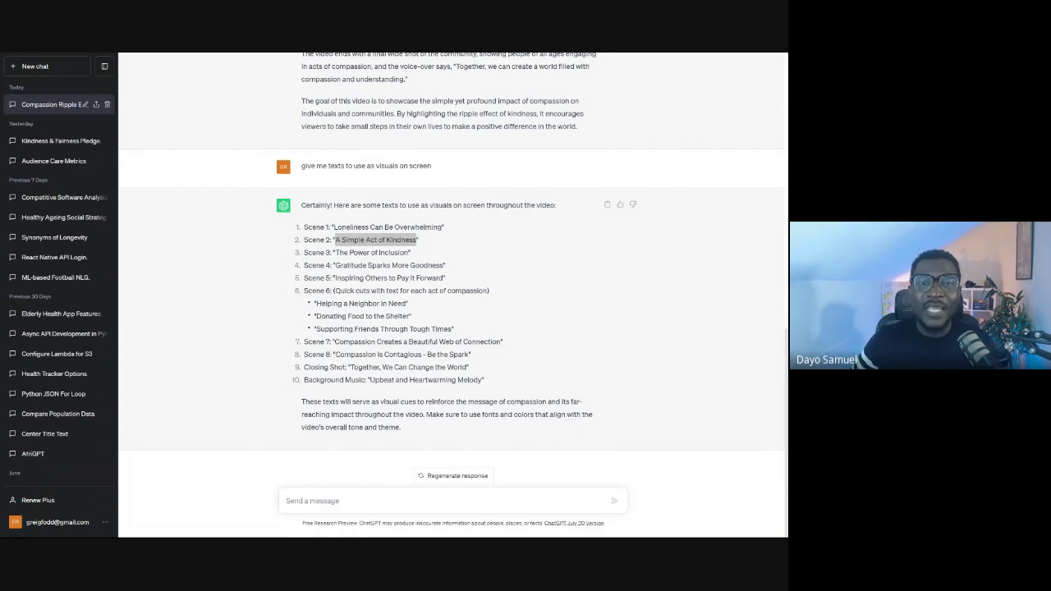
pyautogui.hotkey('alt', 'Tab')
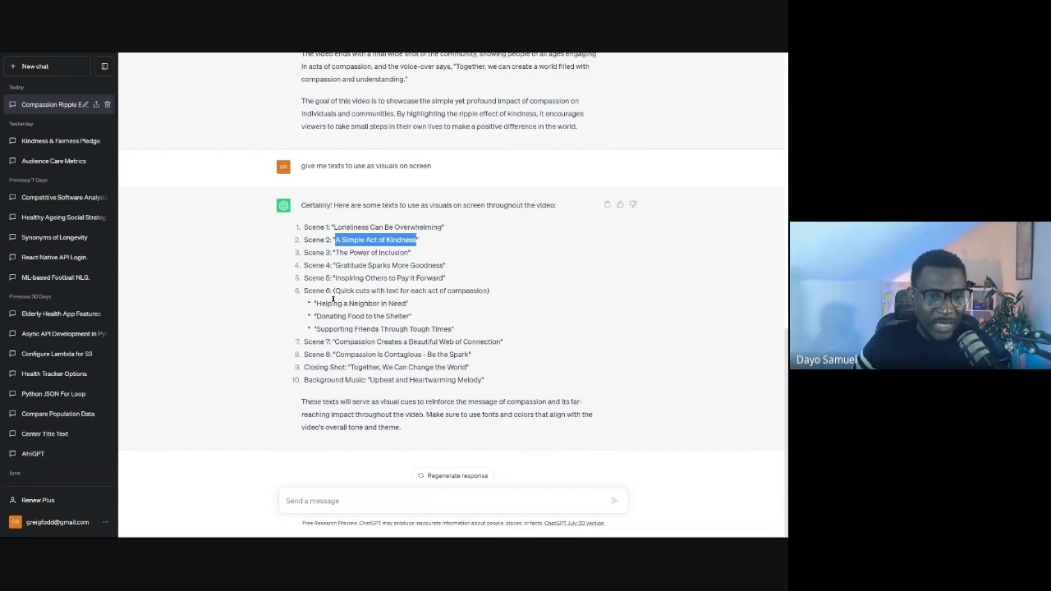
pyautogui.click(333, 299)
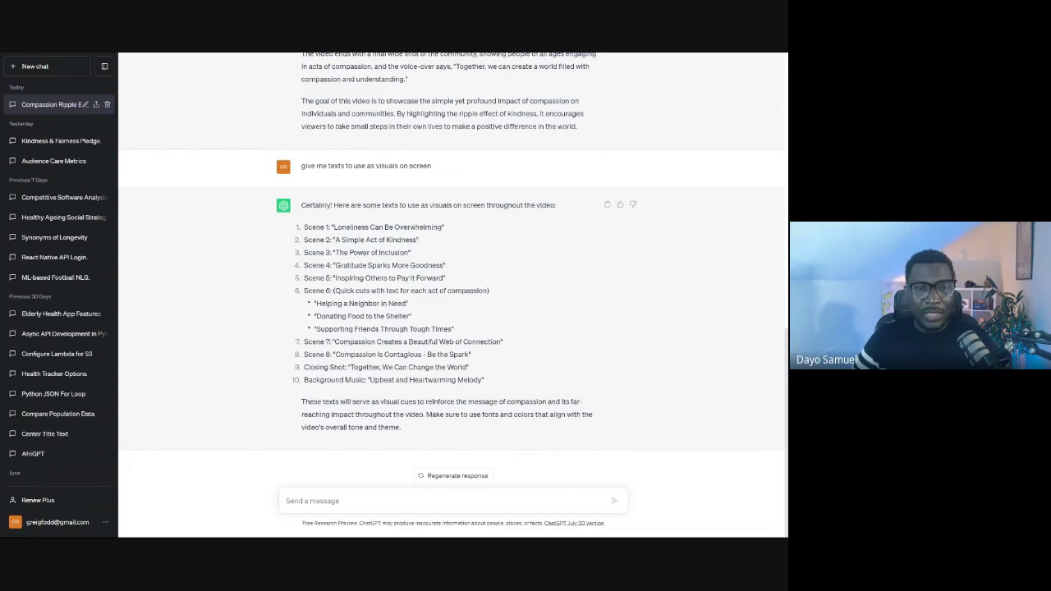
# - Switch to the Canva design Copy of Text-based Content Reels, play it through and make a copy of it
pyautogui.hotkey('ctrl', 'Tab')
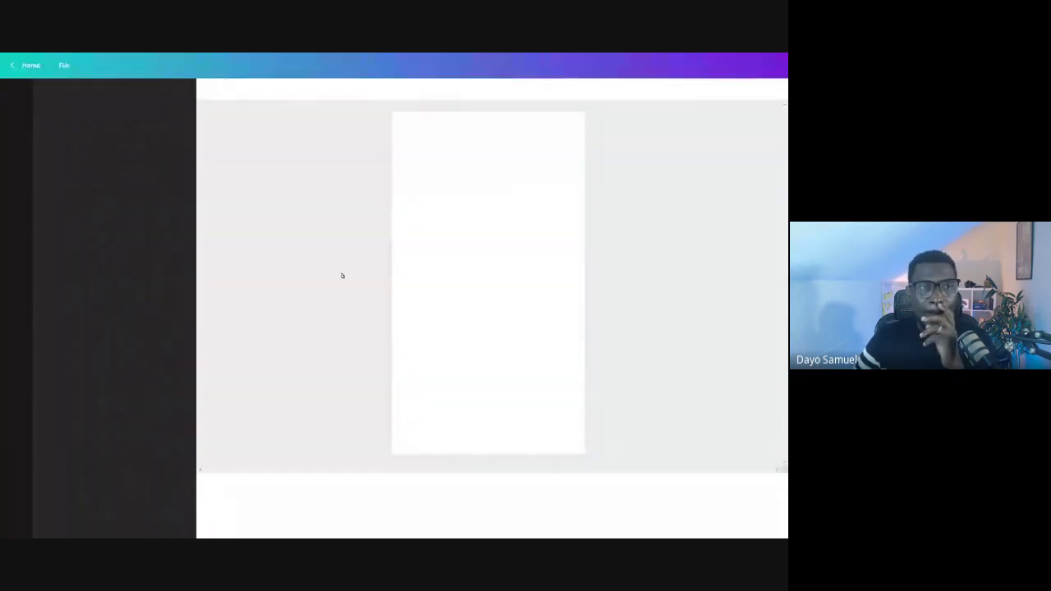
pyautogui.click(198, 304)
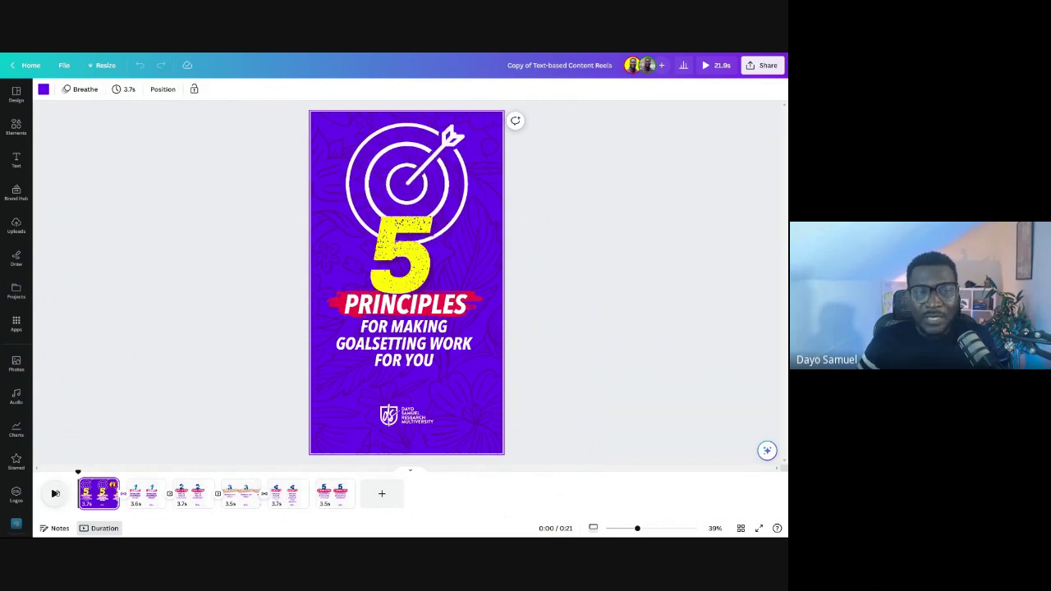
pyautogui.click(55, 493)
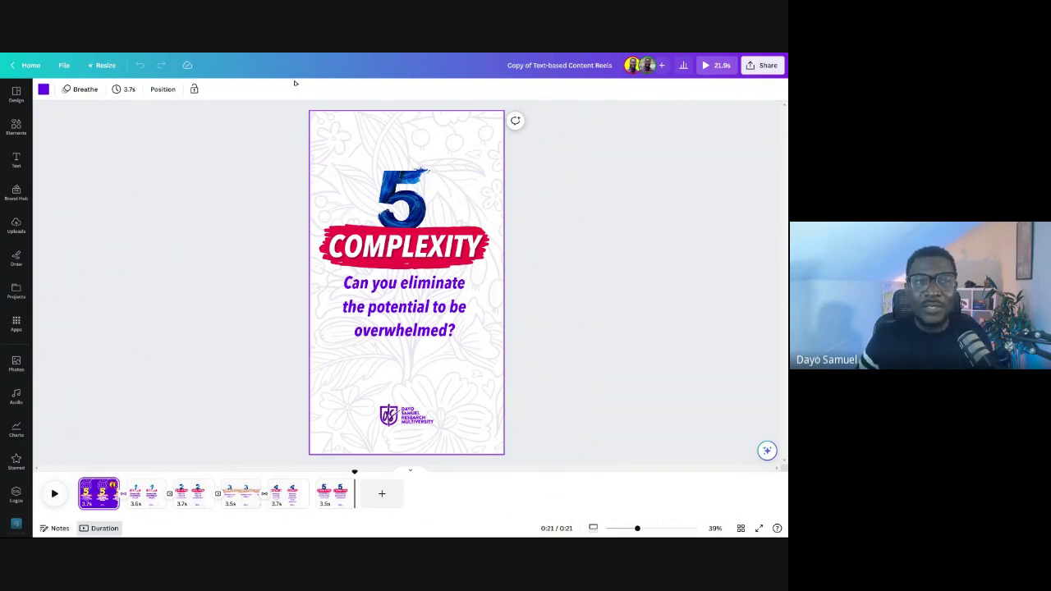
pyautogui.click(64, 66)
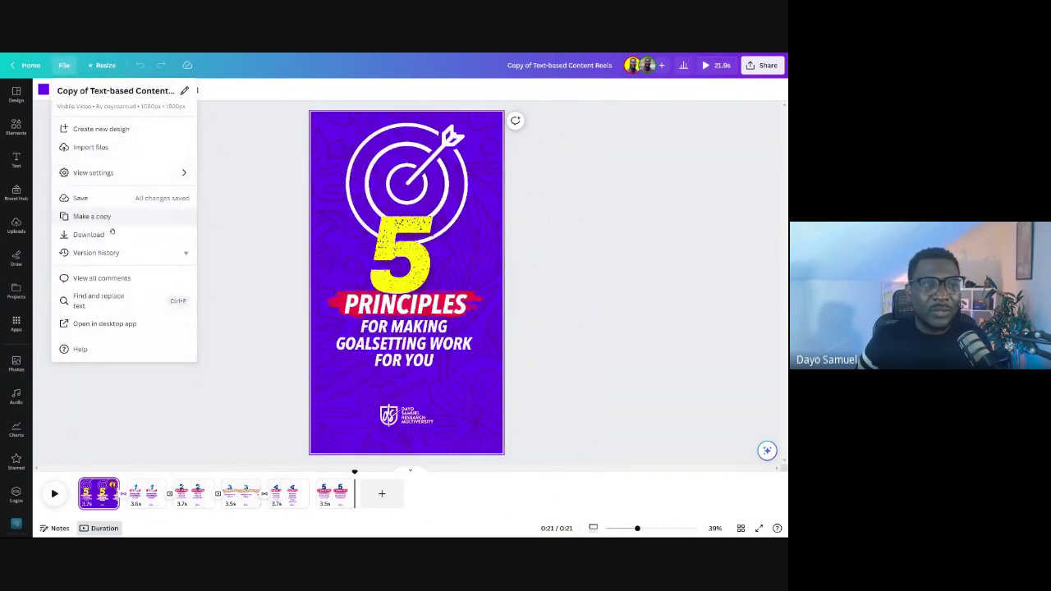
pyautogui.click(345, 104)
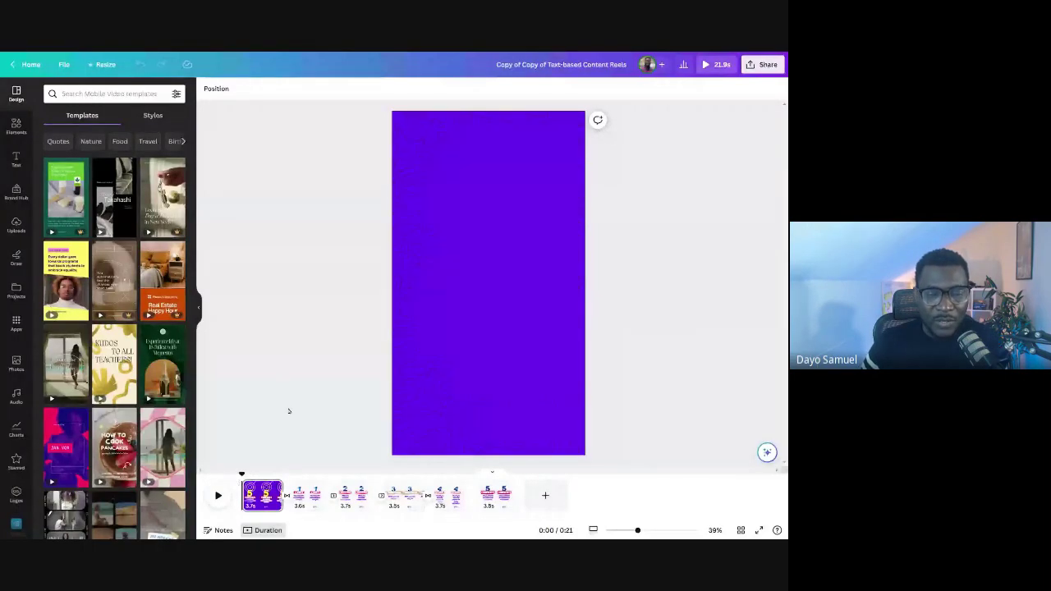
# - Shorten the first page of the copied design to 2.5 seconds and delete its purple background image
pyautogui.click(263, 488)
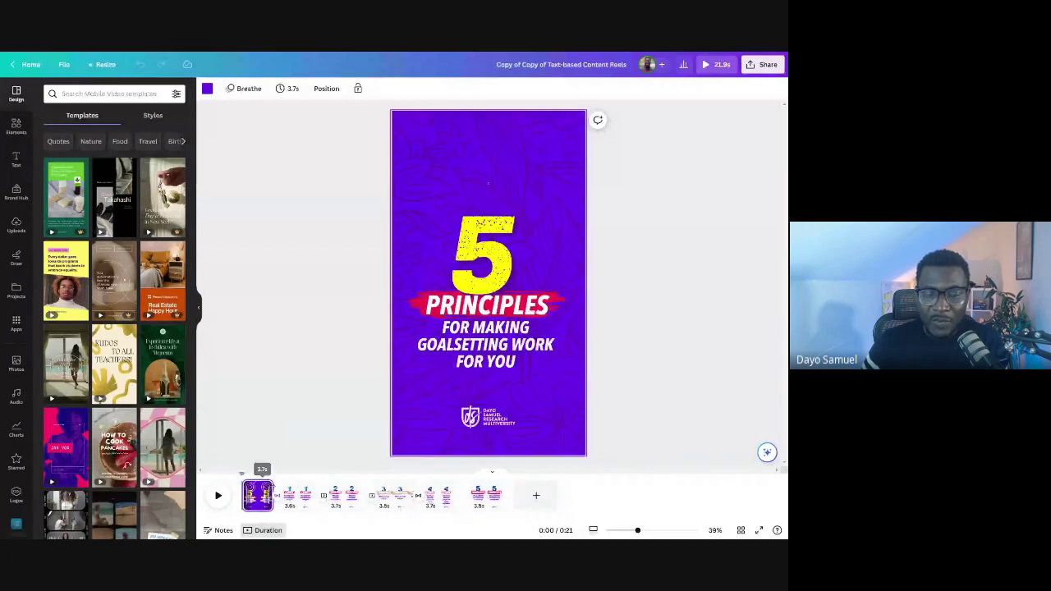
pyautogui.moveTo(273, 496); pyautogui.dragTo(272, 495)
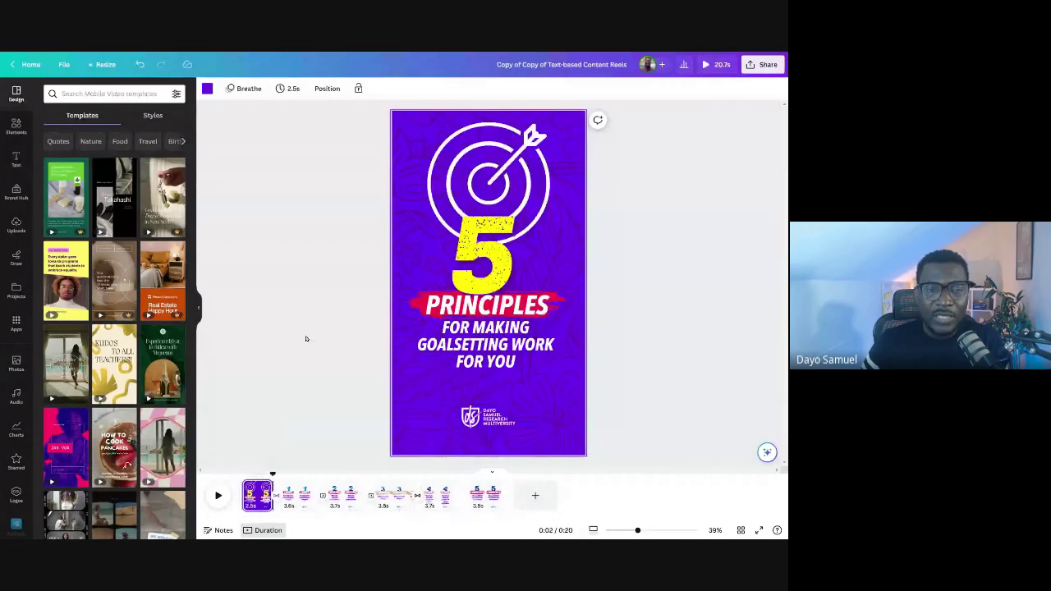
pyautogui.click(423, 200)
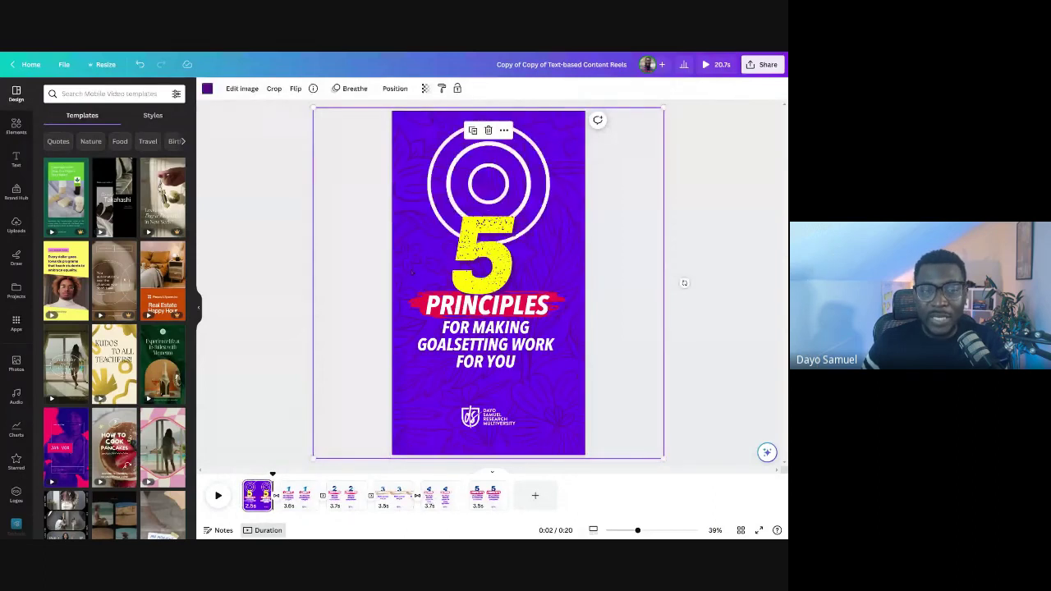
pyautogui.press('Delete')
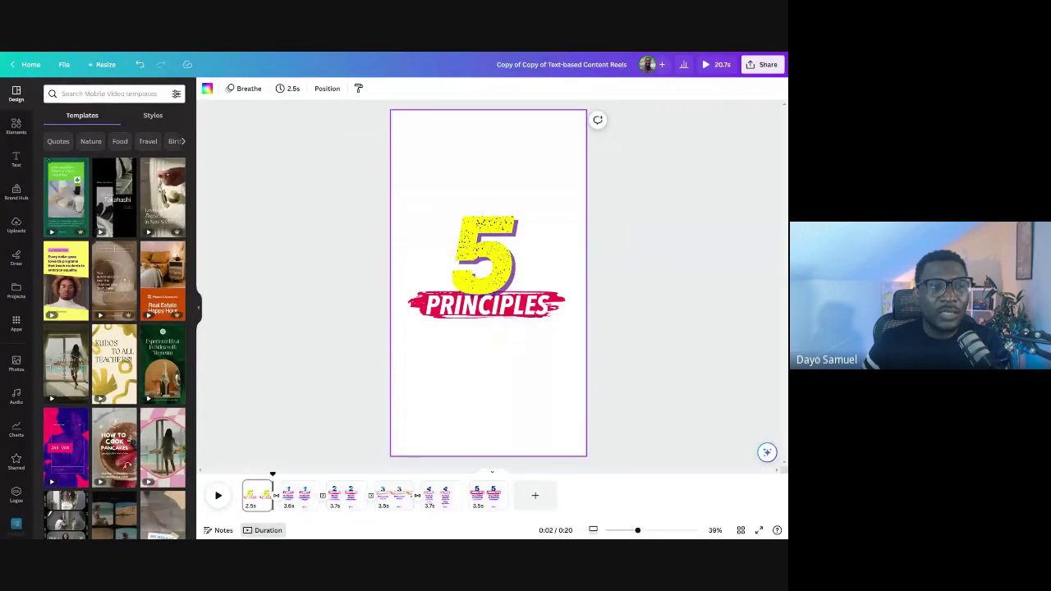
# - Search the video elements for "goal setting" and filter the results to vertical orientation
pyautogui.click(16, 125)
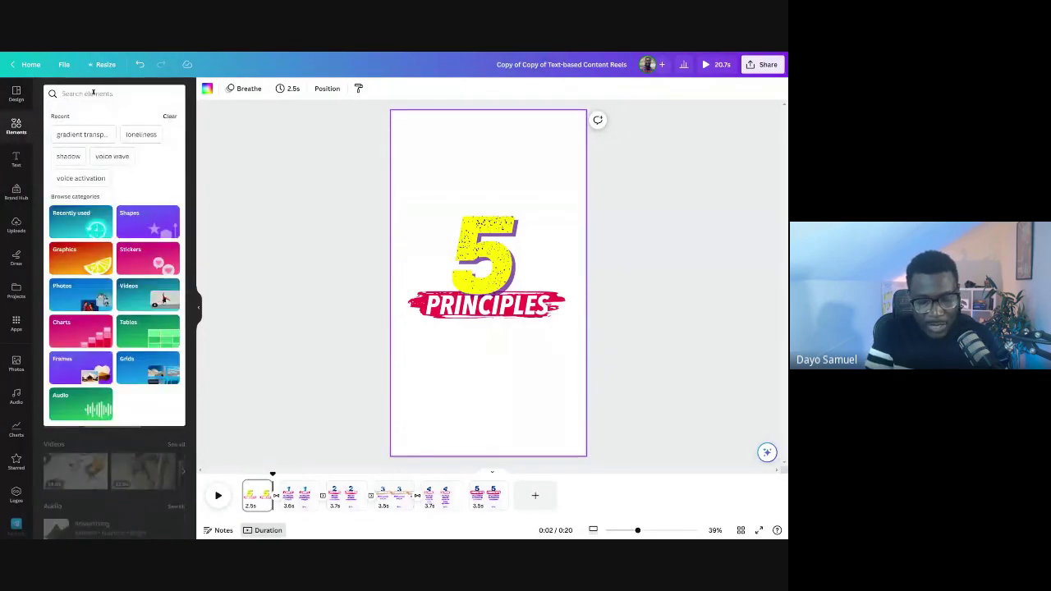
pyautogui.write('goal setting')
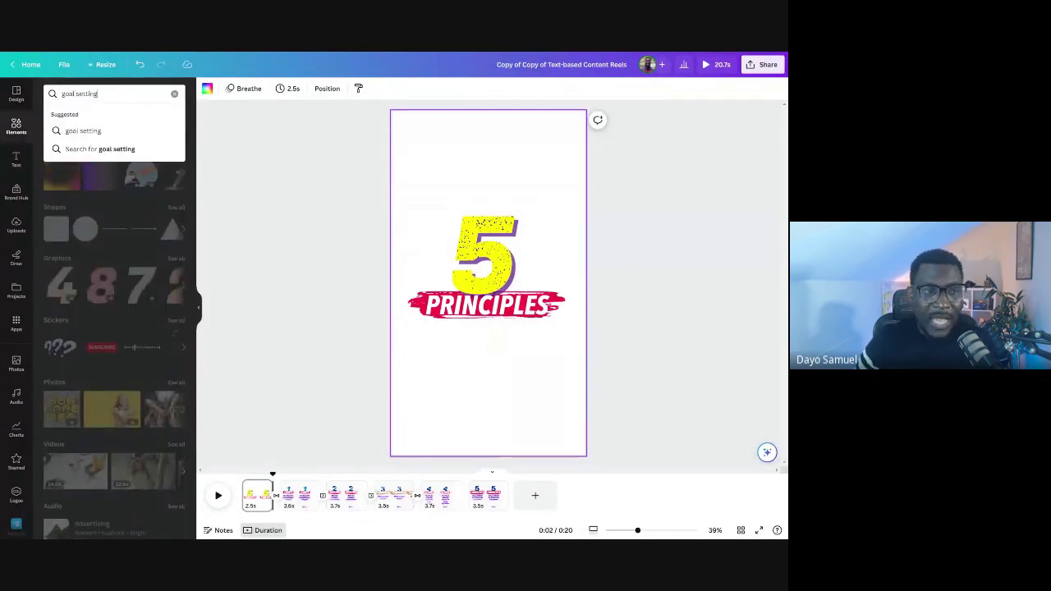
pyautogui.press('Return')
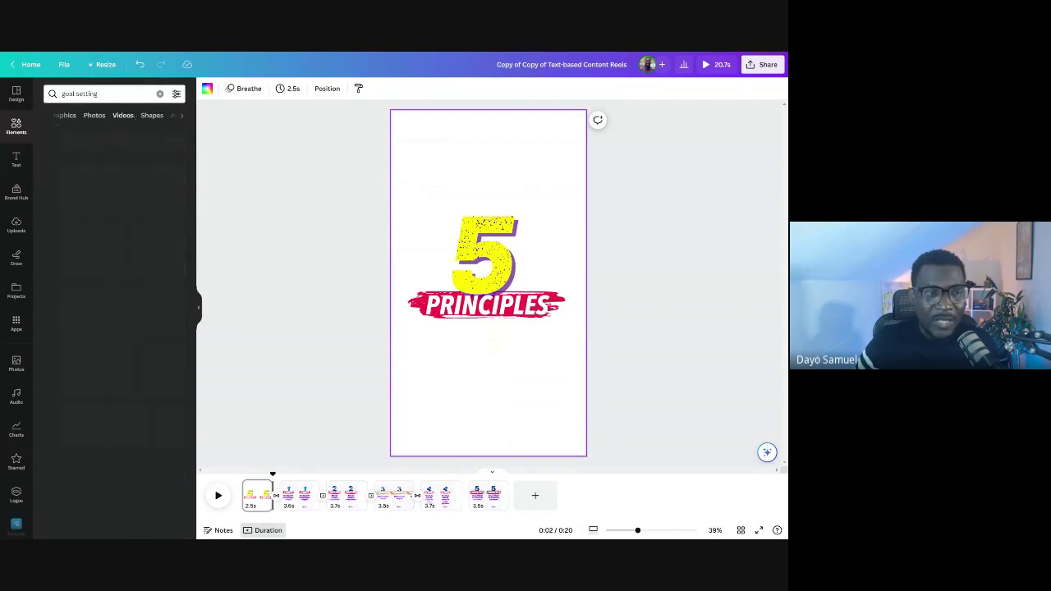
pyautogui.click(176, 94)
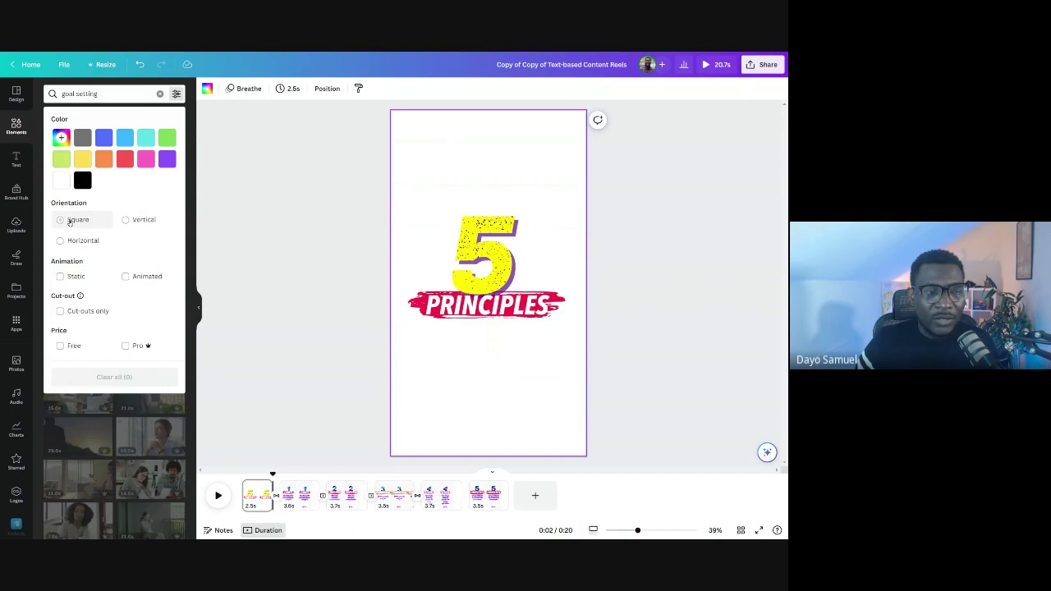
pyautogui.click(126, 220)
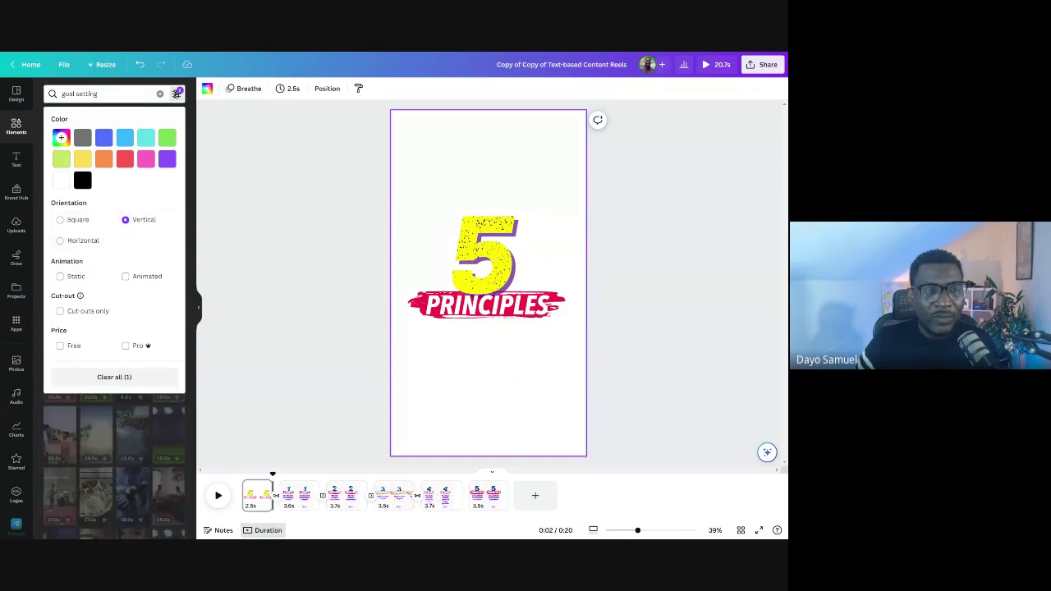
pyautogui.click(176, 93)
pyautogui.click(176, 93)
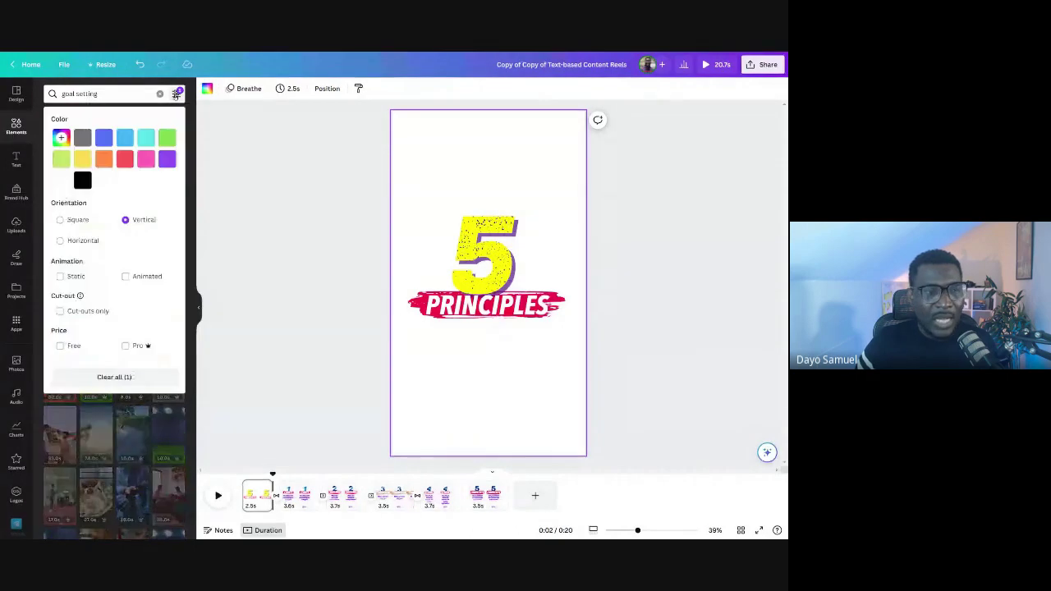
pyautogui.click(176, 93)
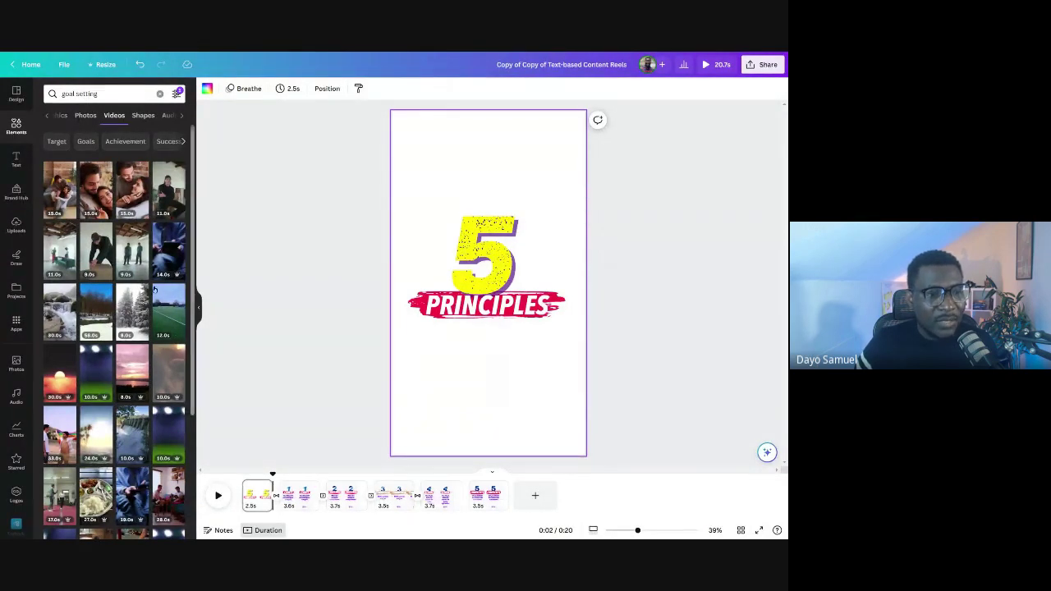
# - Try the 14-second clip of hands holding a phone and a 19-second clip as the first page's background
pyautogui.moveTo(168, 250); pyautogui.dragTo(378, 434)
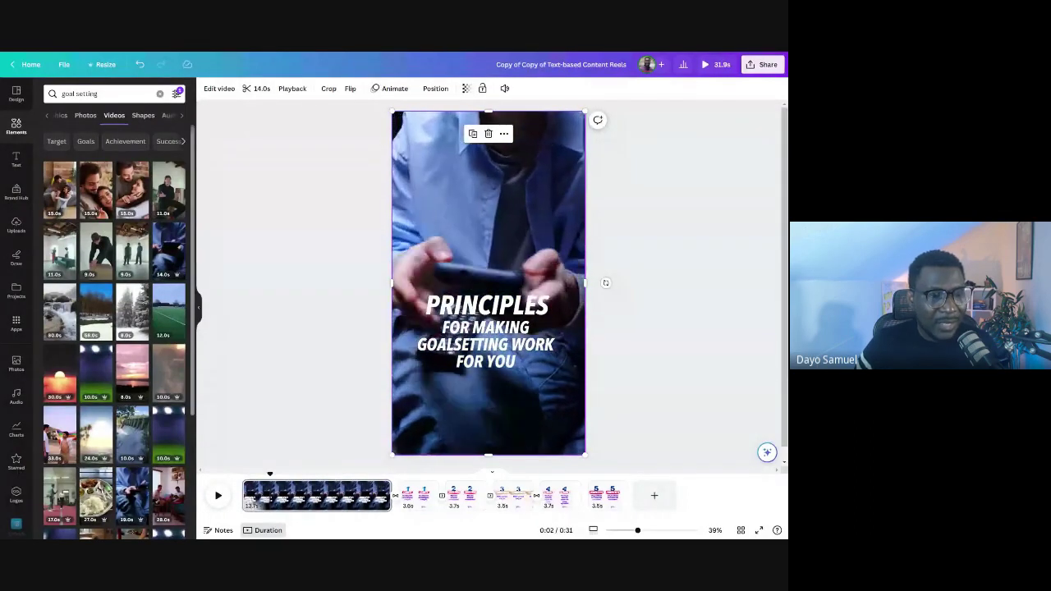
pyautogui.scroll(-3, 115, 328)
pyautogui.scroll(-3, 115, 332)
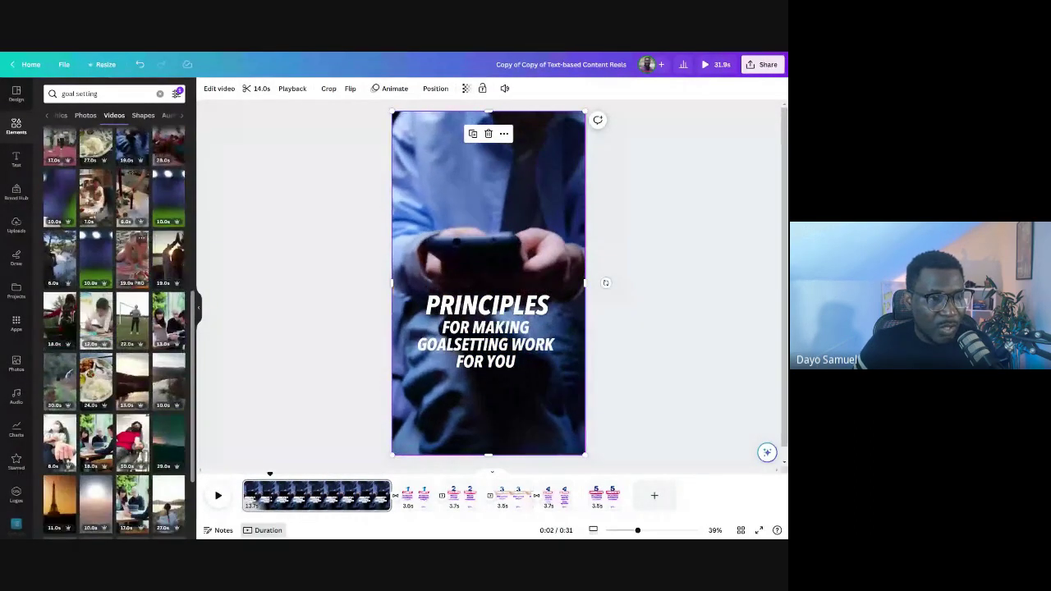
pyautogui.scroll(1, 115, 332)
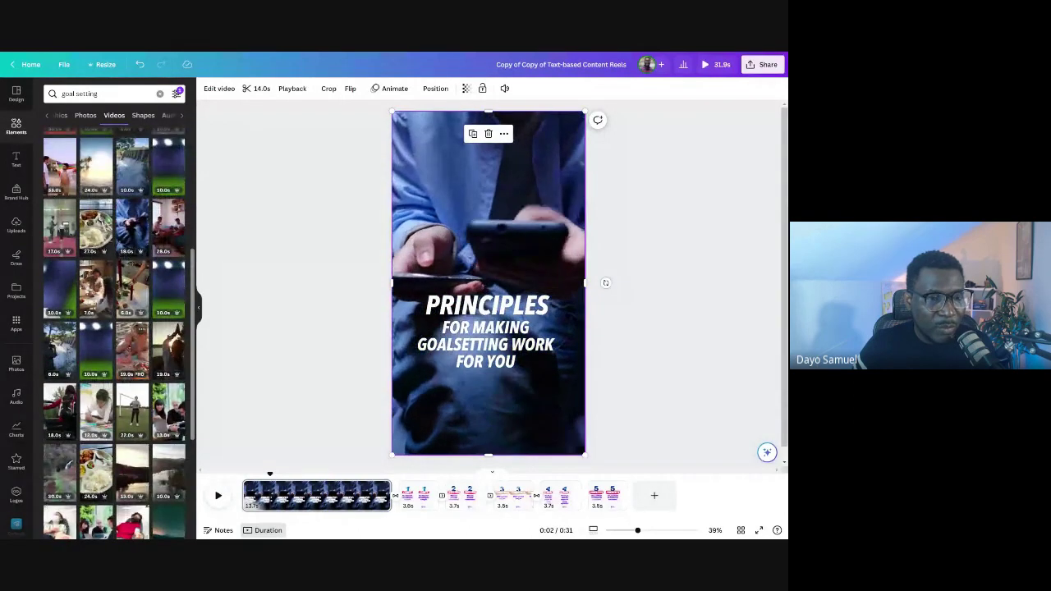
pyautogui.moveTo(132, 349); pyautogui.dragTo(409, 194)
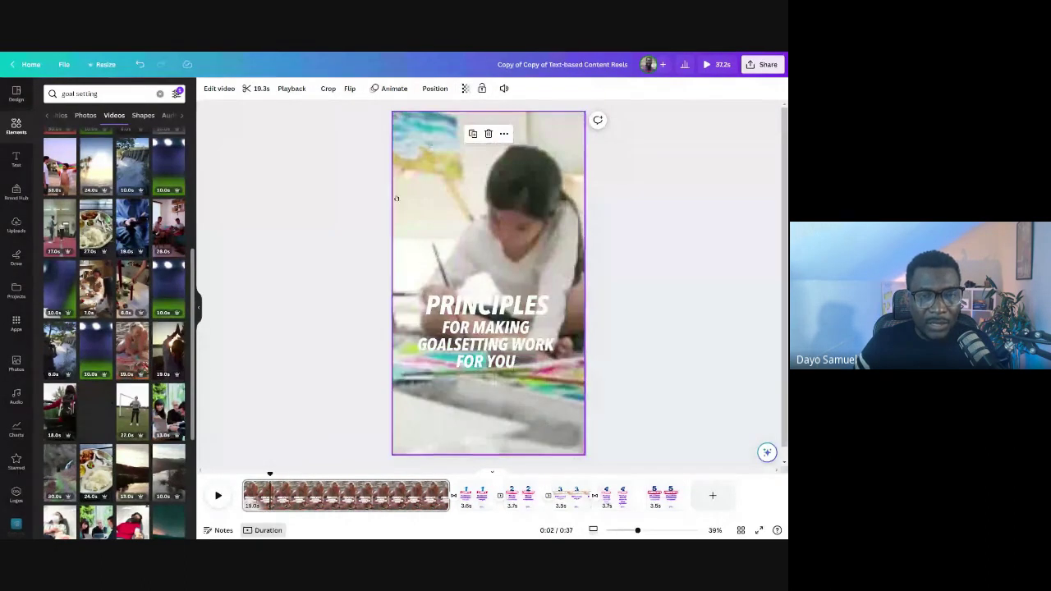
# - Set the clip of the girl painting as the first page's background video and trim it to 2.7 seconds
pyautogui.moveTo(397, 198); pyautogui.dragTo(396, 200)
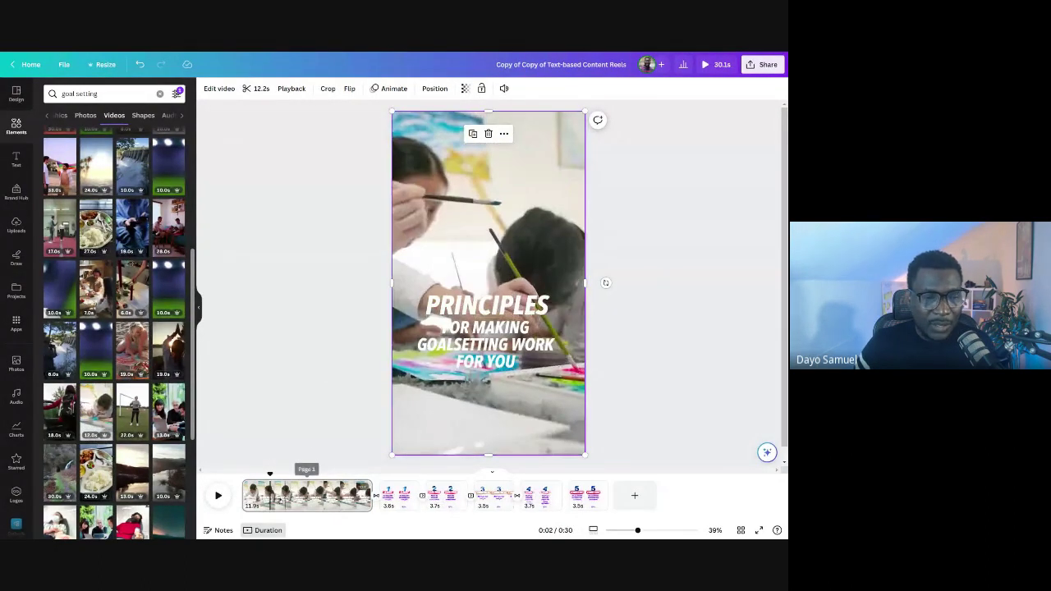
pyautogui.click(258, 92)
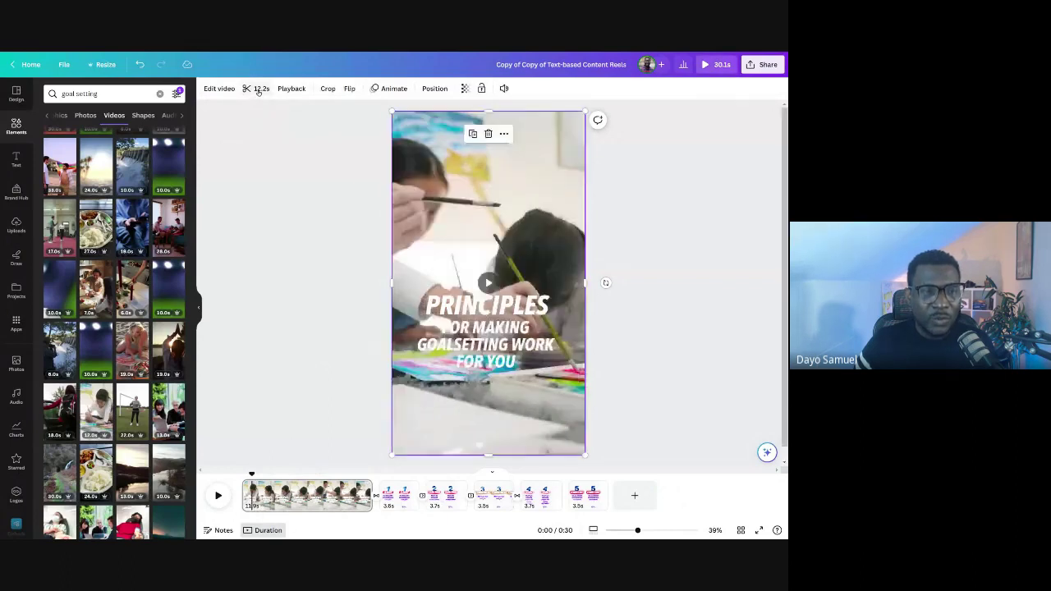
pyautogui.click(223, 88)
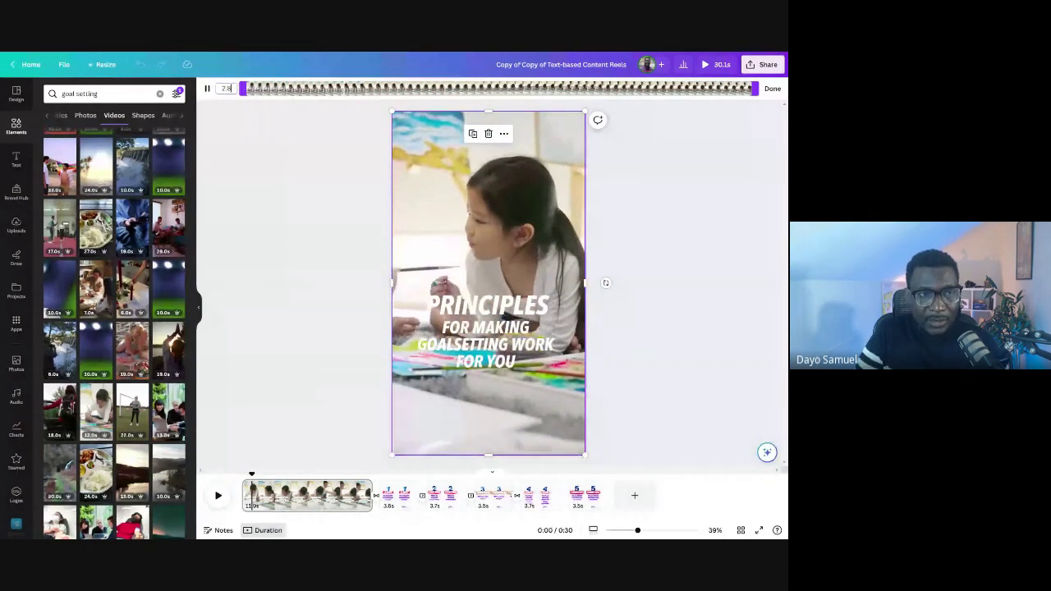
pyautogui.press('Return')
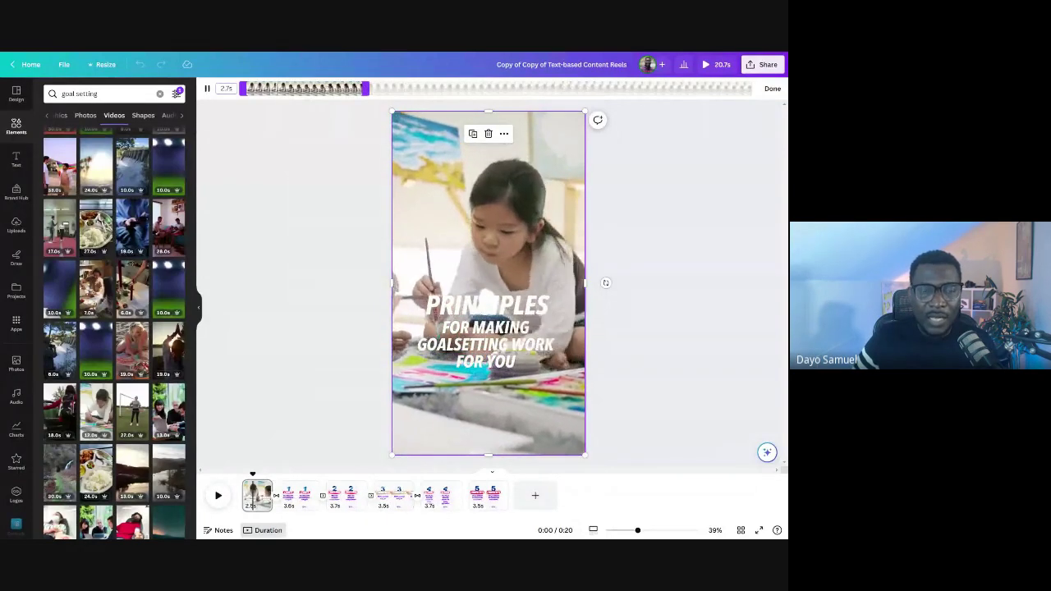
# - Shift the 2.7-second trim of the painting video to a later part of the clip and preview the first page
pyautogui.moveTo(322, 88); pyautogui.dragTo(414, 88)
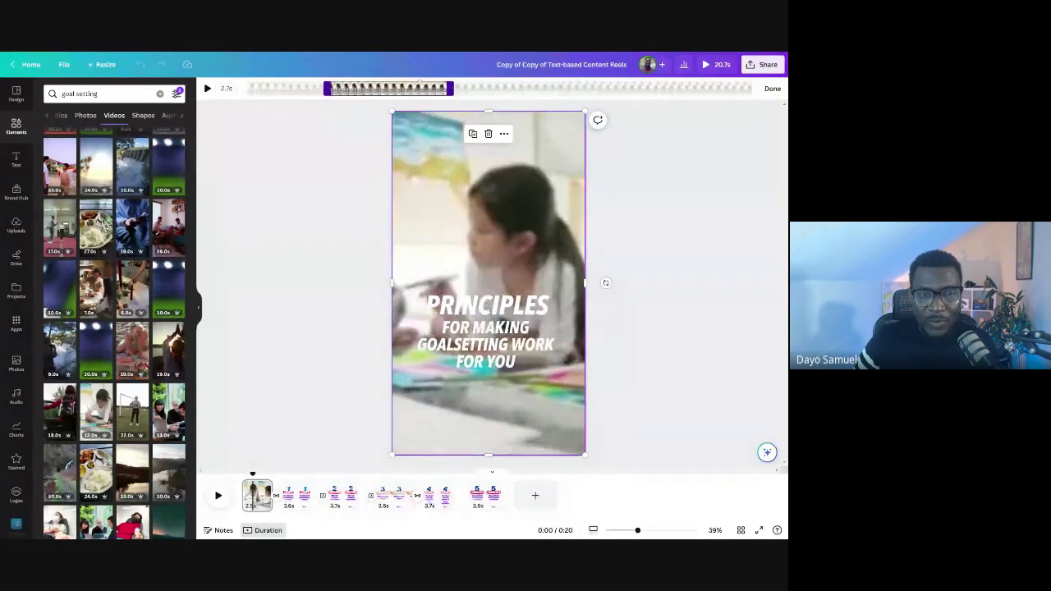
pyautogui.click(773, 88)
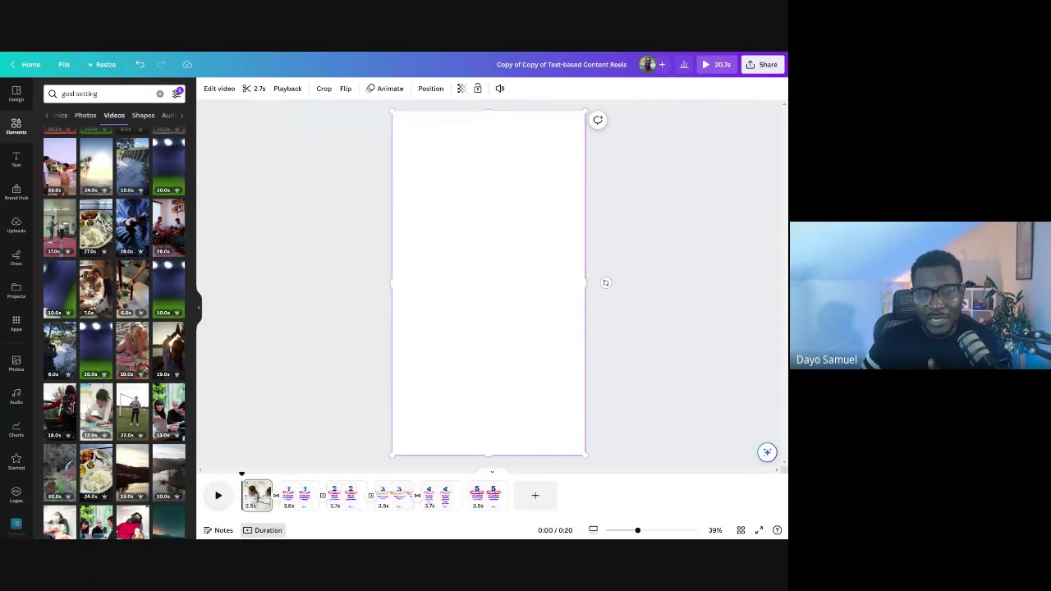
pyautogui.press('space')
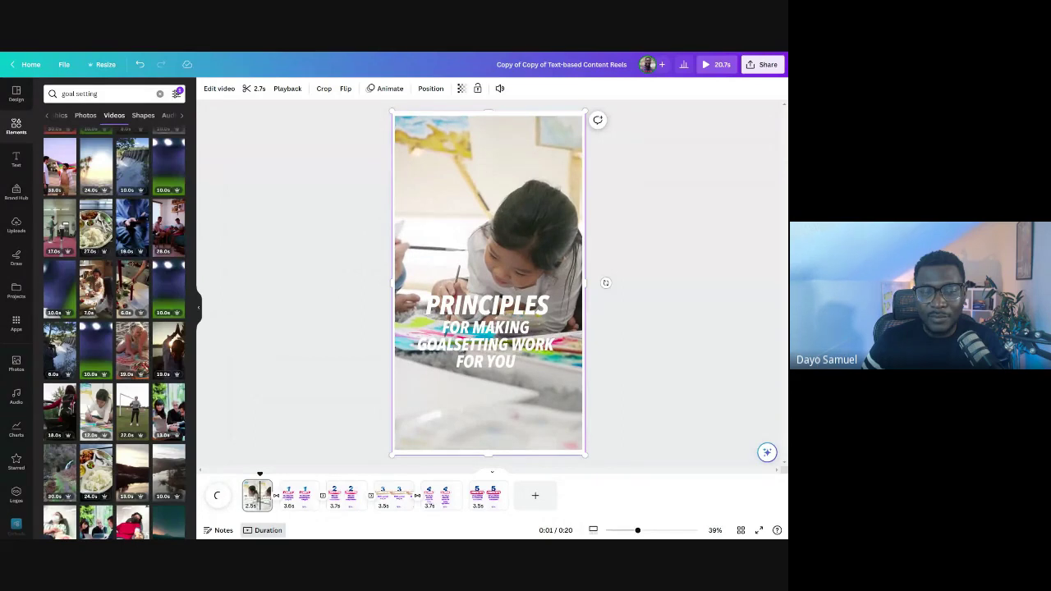
pyautogui.press('space')
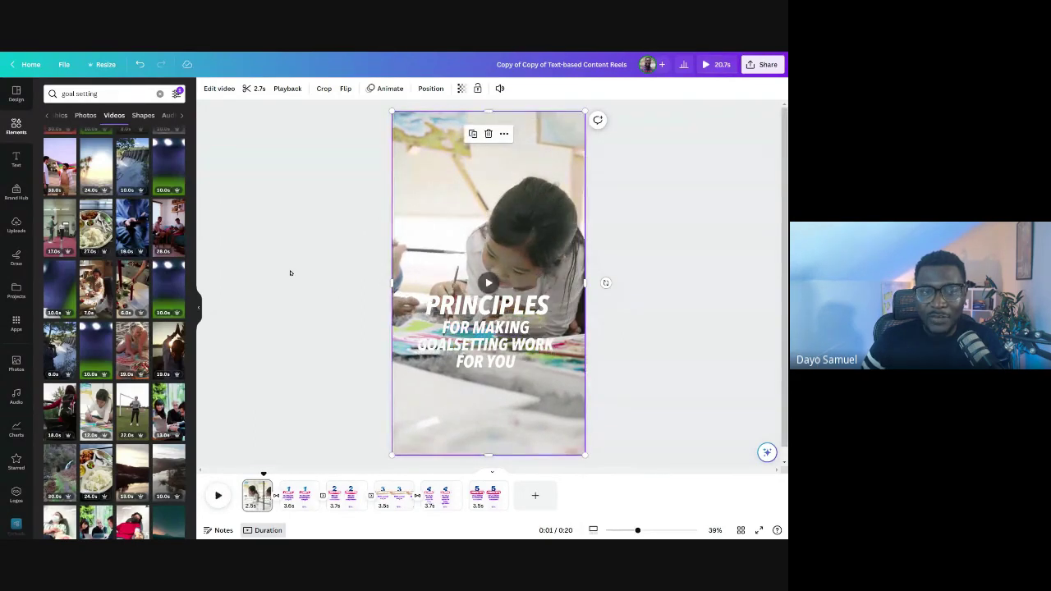
pyautogui.click(290, 272)
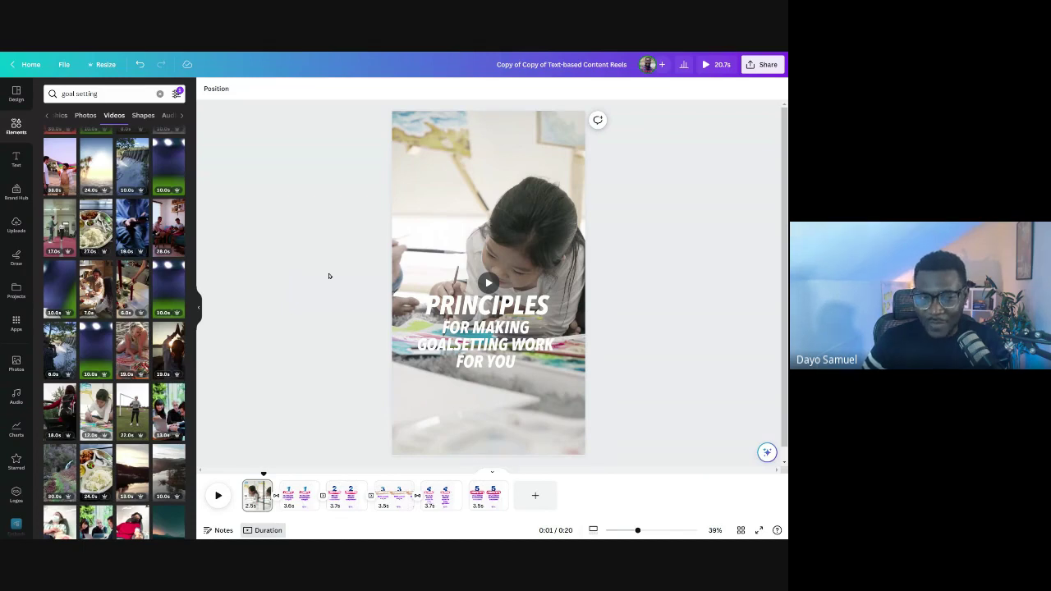
# - Apply the Background text effect to both "FOR MAKING GOALSETTING WORK FOR YOU" and "PRINCIPLES"
pyautogui.click(487, 306)
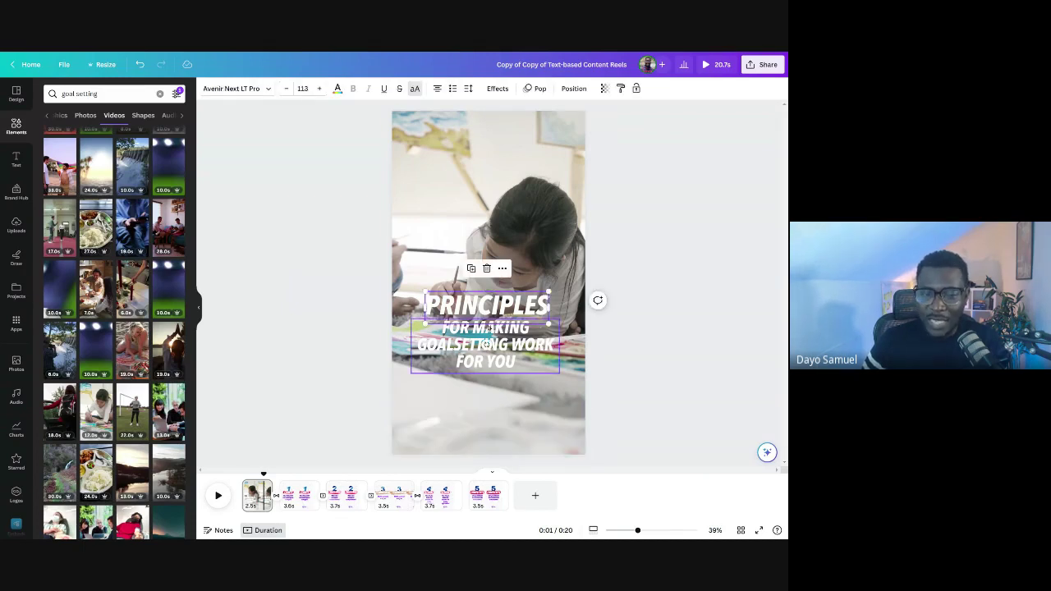
pyautogui.click(353, 211)
pyautogui.click(487, 332)
pyautogui.moveTo(487, 332)
pyautogui.mouseDown()
pyautogui.moveTo(507, 346)
pyautogui.moveTo(488, 330)
pyautogui.mouseUp()
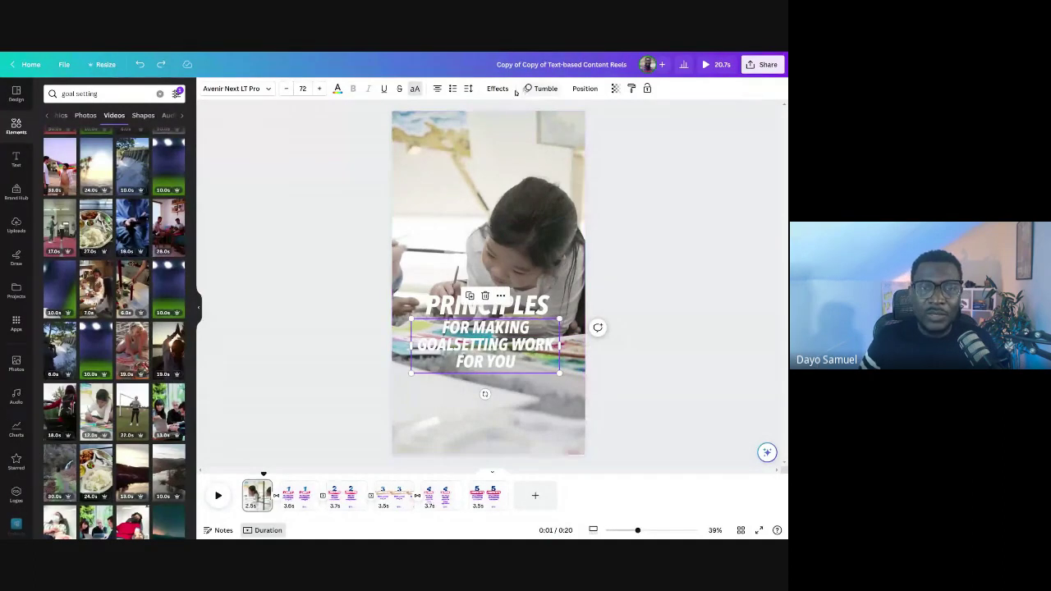
pyautogui.click(496, 88)
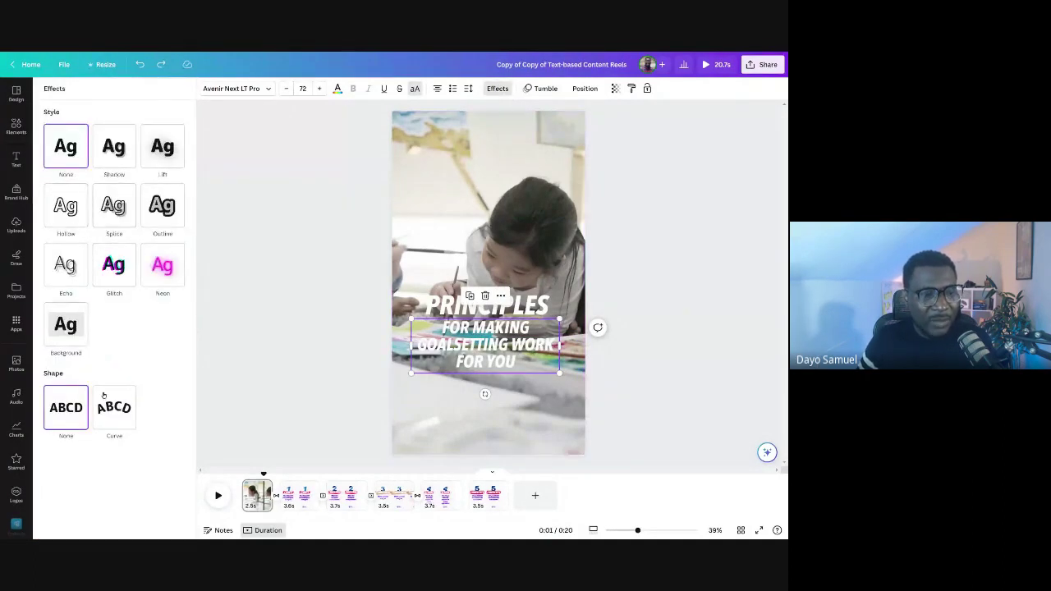
pyautogui.click(79, 325)
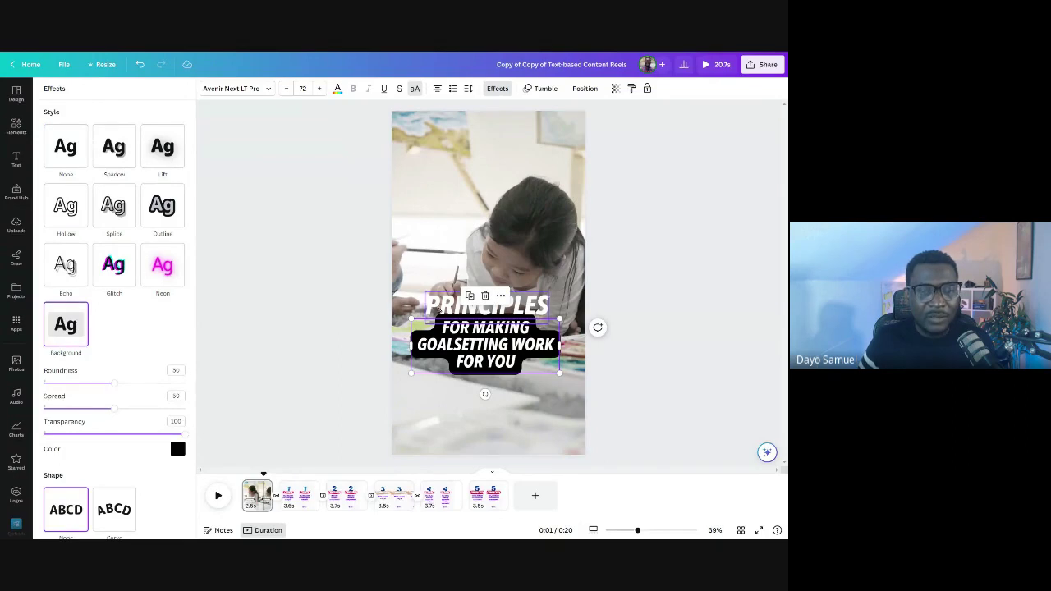
pyautogui.click(525, 306)
pyautogui.click(65, 325)
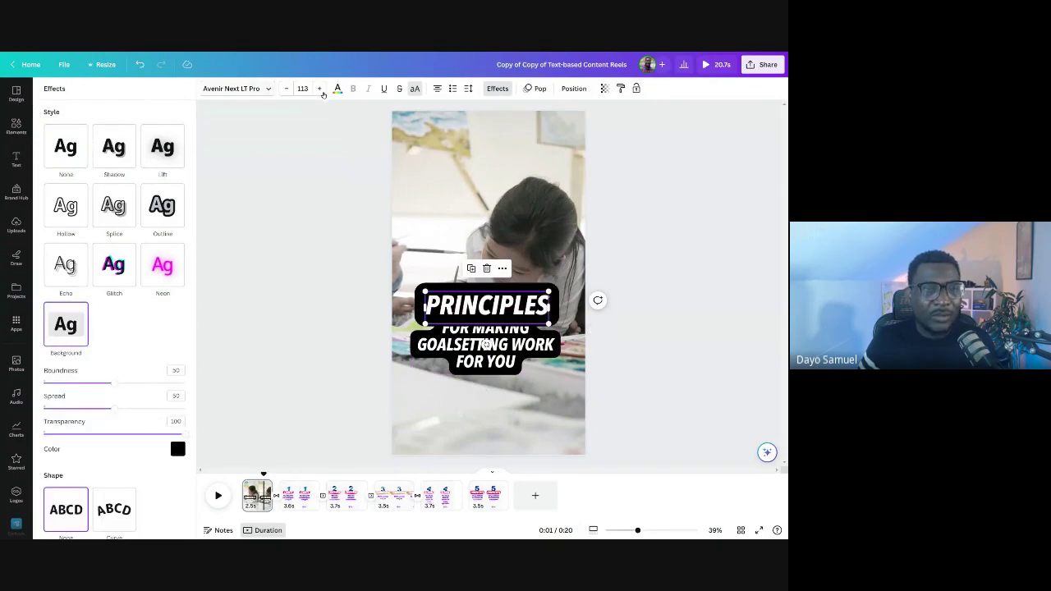
# - Color the background of "PRINCIPLES" yellow and its text black
pyautogui.click(177, 449)
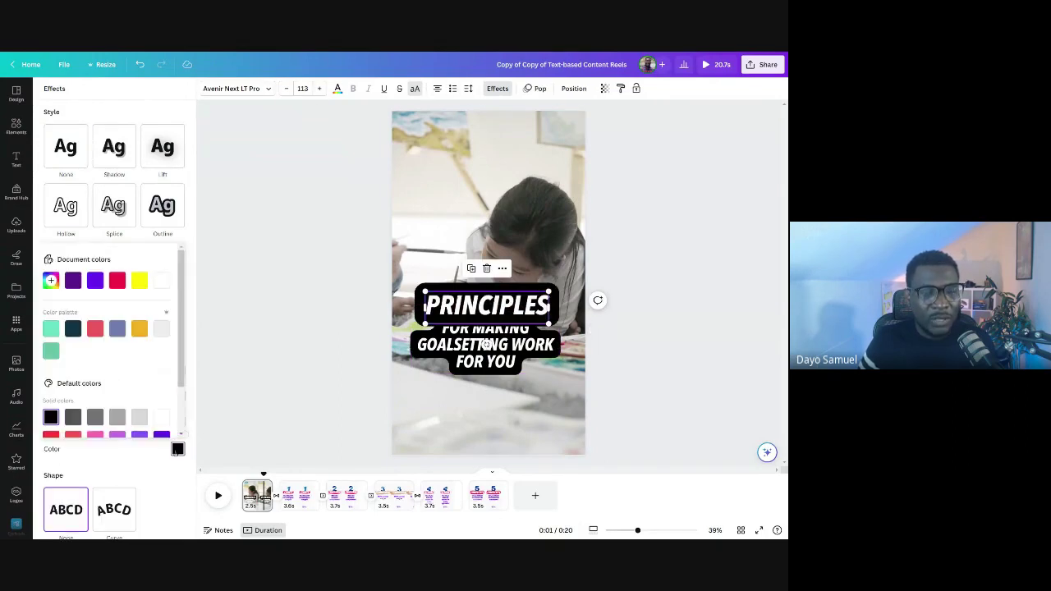
pyautogui.click(138, 282)
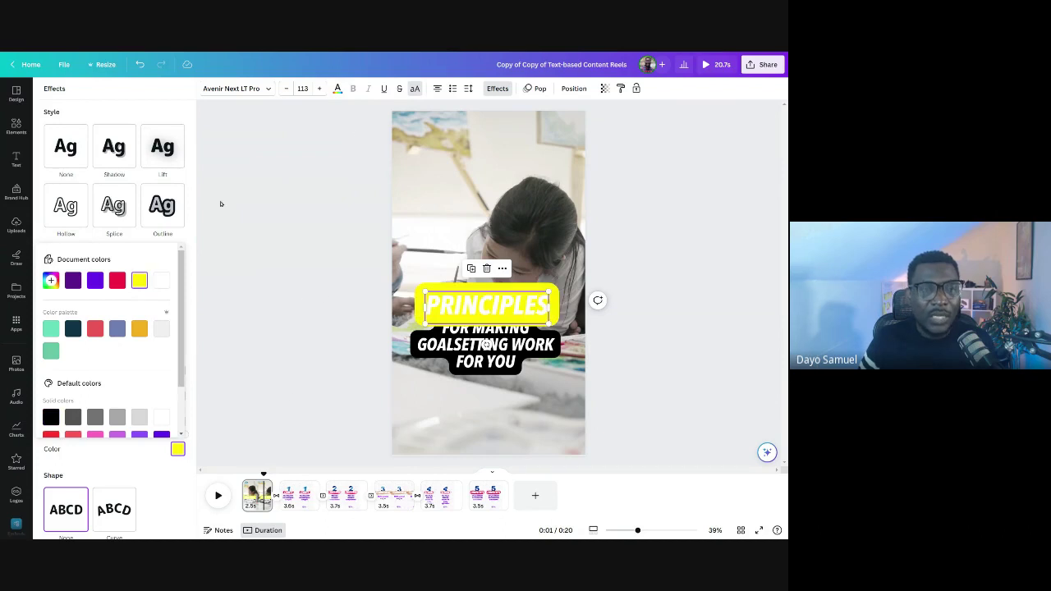
pyautogui.click(338, 89)
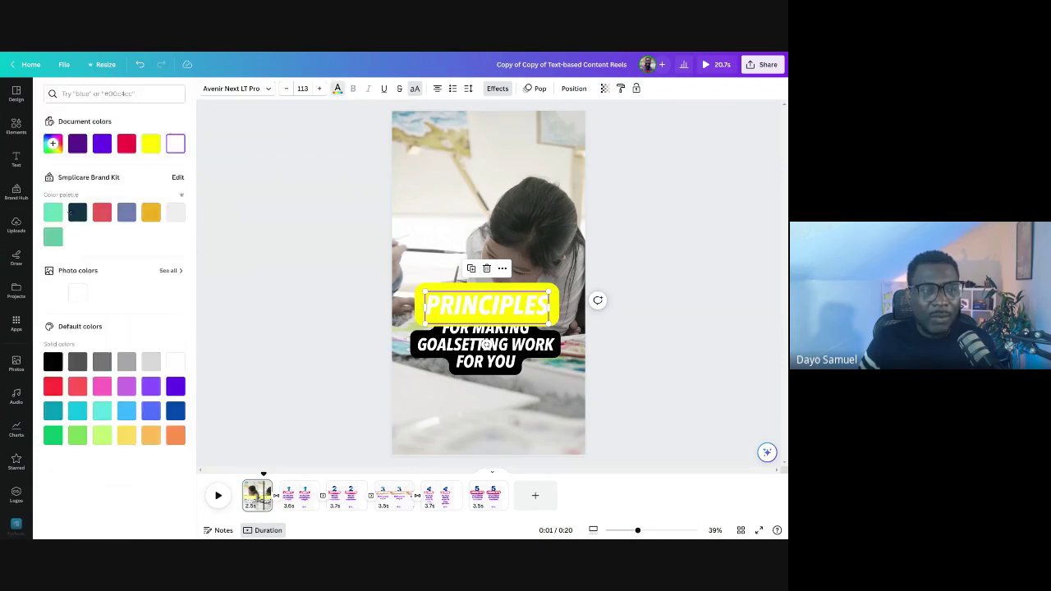
pyautogui.click(288, 266)
# - Shrink the subtitle text to size 51.8 and move "PRINCIPLES" slightly down toward it
pyautogui.click(486, 343)
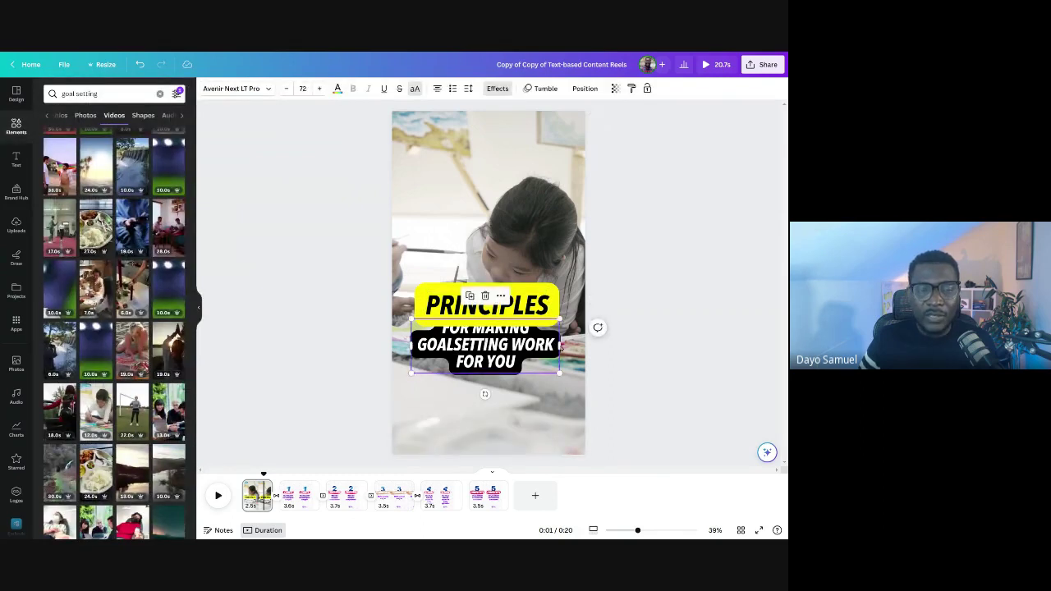
pyautogui.moveTo(564, 344); pyautogui.dragTo(541, 319)
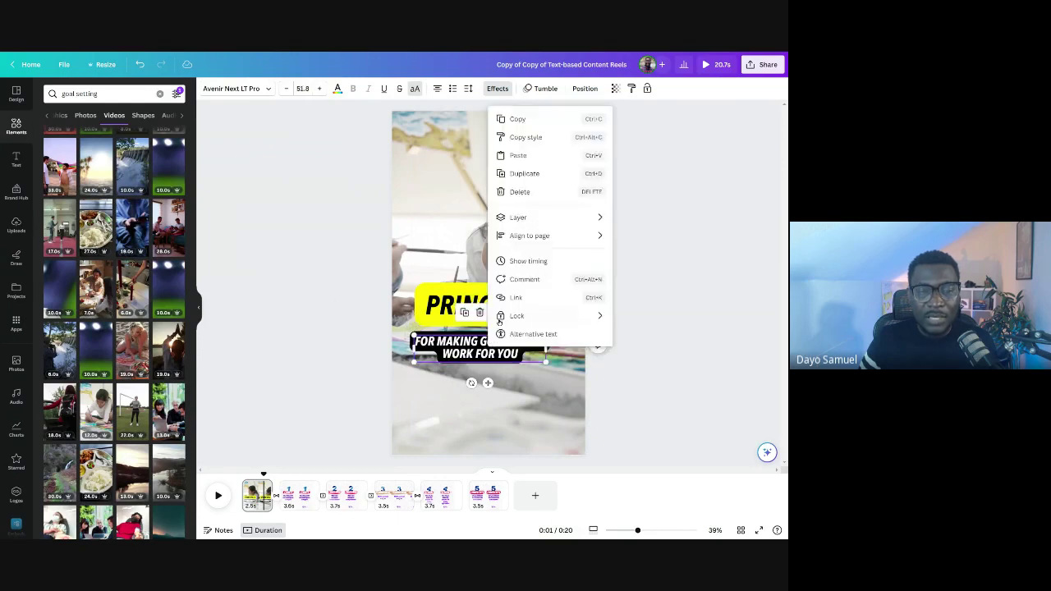
pyautogui.rightClick(597, 344)
pyautogui.click(597, 344)
pyautogui.click(485, 311)
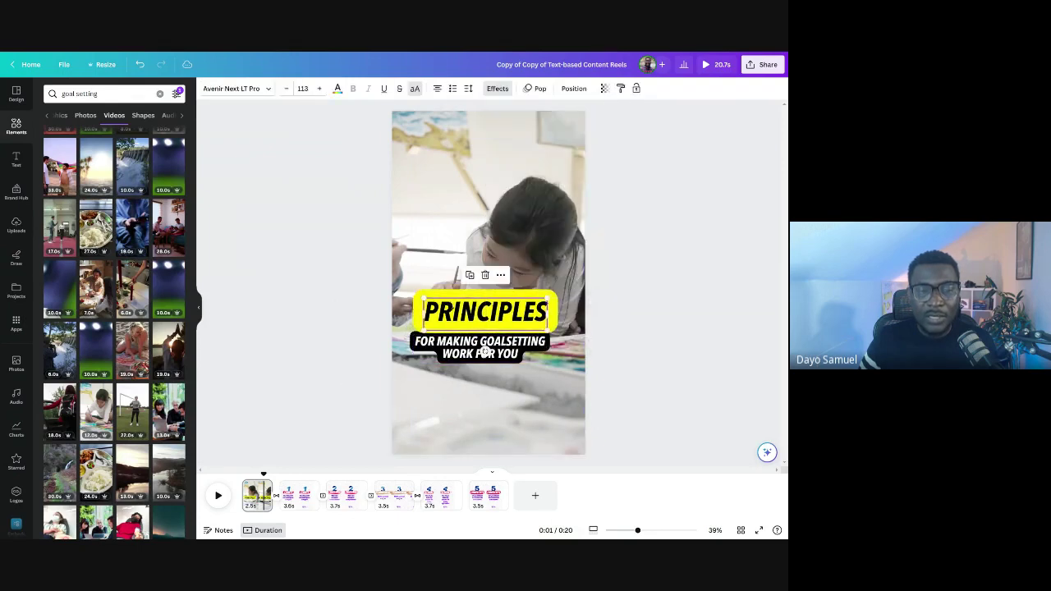
# - Set the painting video as the first page's background
pyautogui.click(488, 283)
pyautogui.rightClick(543, 183)
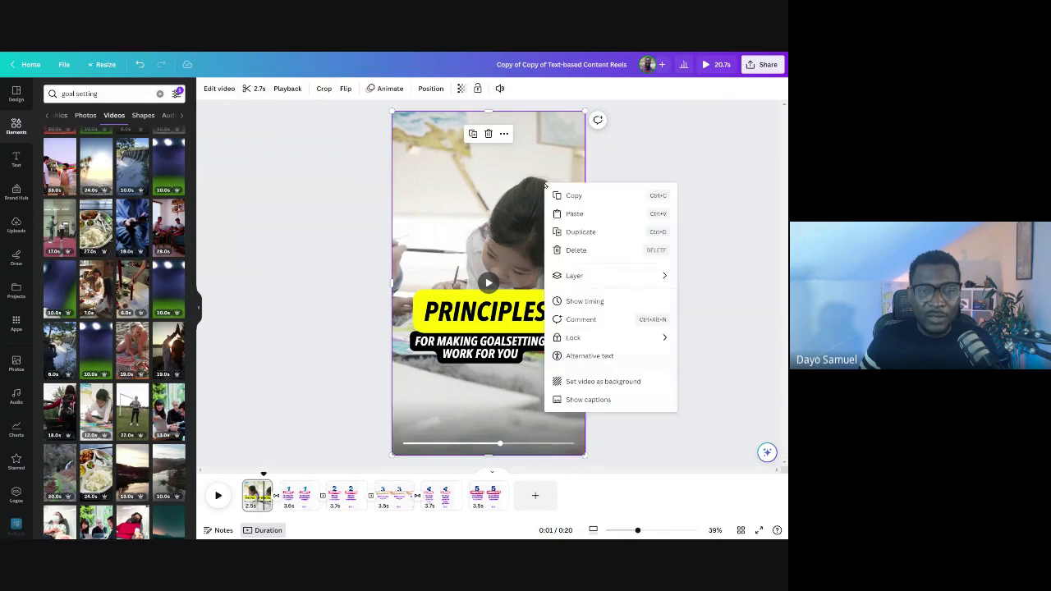
pyautogui.click(579, 382)
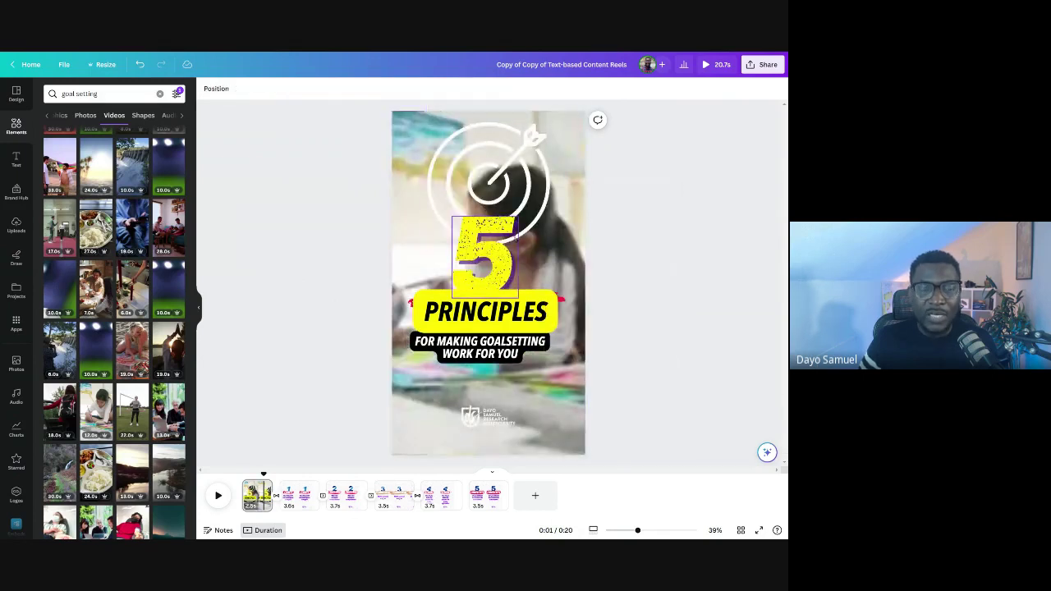
# - Delete the white target graphic and move the yellow "5" slightly down toward "PRINCIPLES"
pyautogui.click(514, 175)
pyautogui.press('Delete')
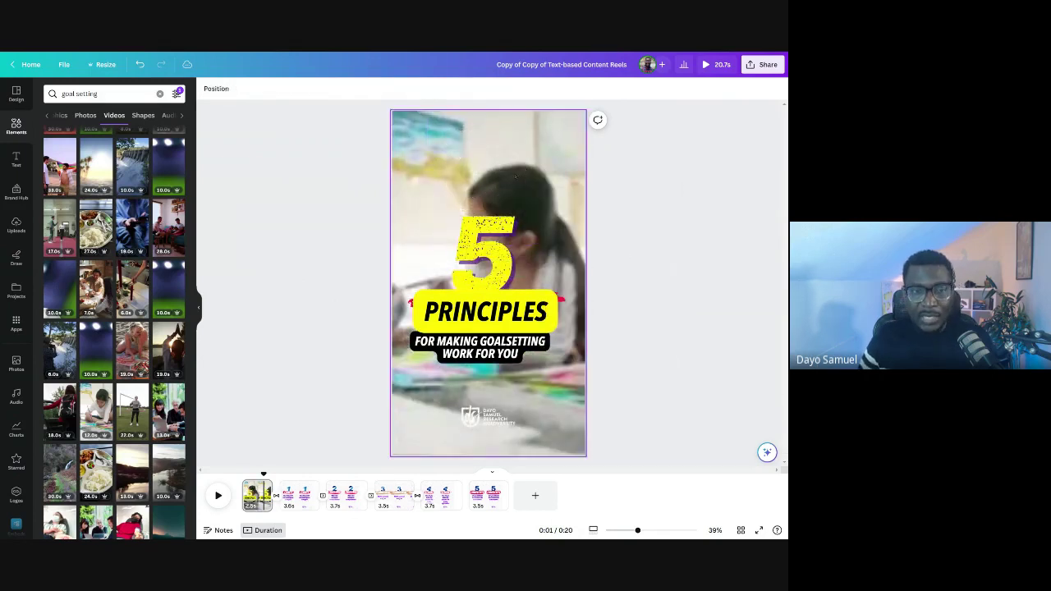
pyautogui.click(484, 254)
pyautogui.click(385, 336)
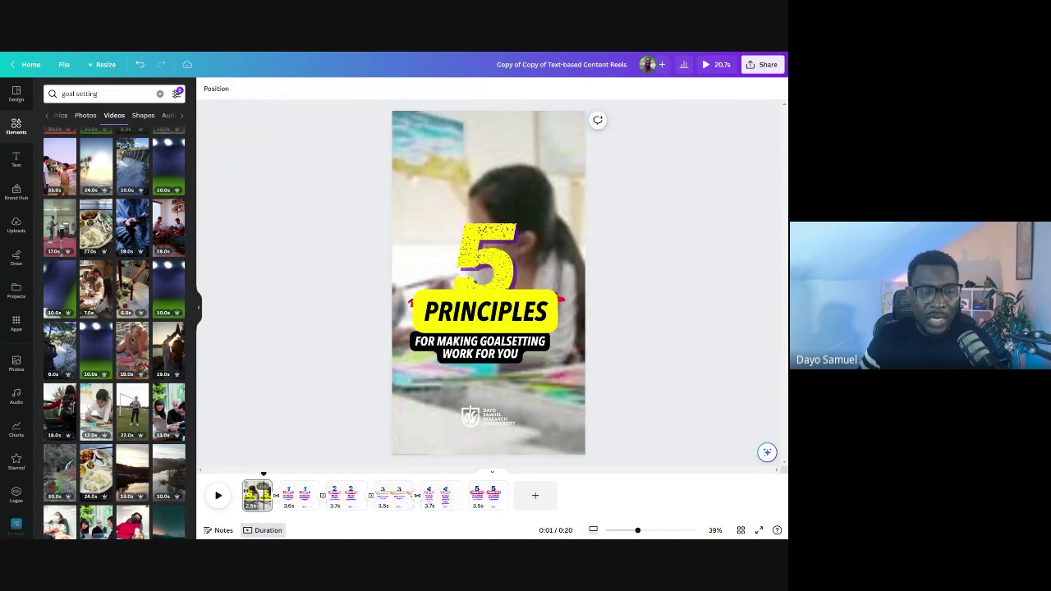
# - Darken the first page by making the color behind the background video black and setting the video's transparency to about 60
pyautogui.click(485, 164)
pyautogui.click(482, 87)
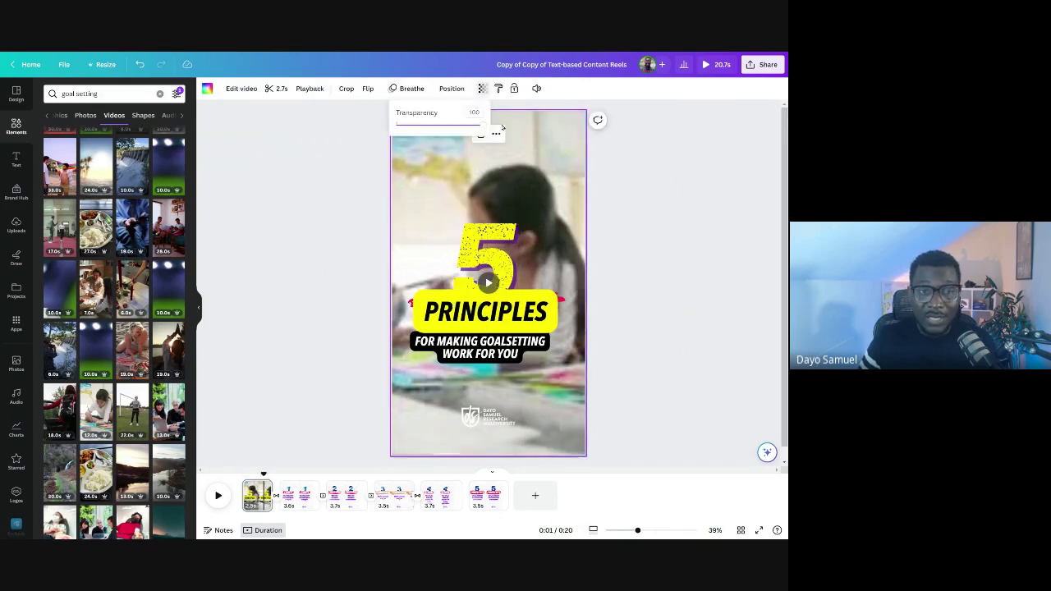
pyautogui.moveTo(483, 125); pyautogui.dragTo(430, 125)
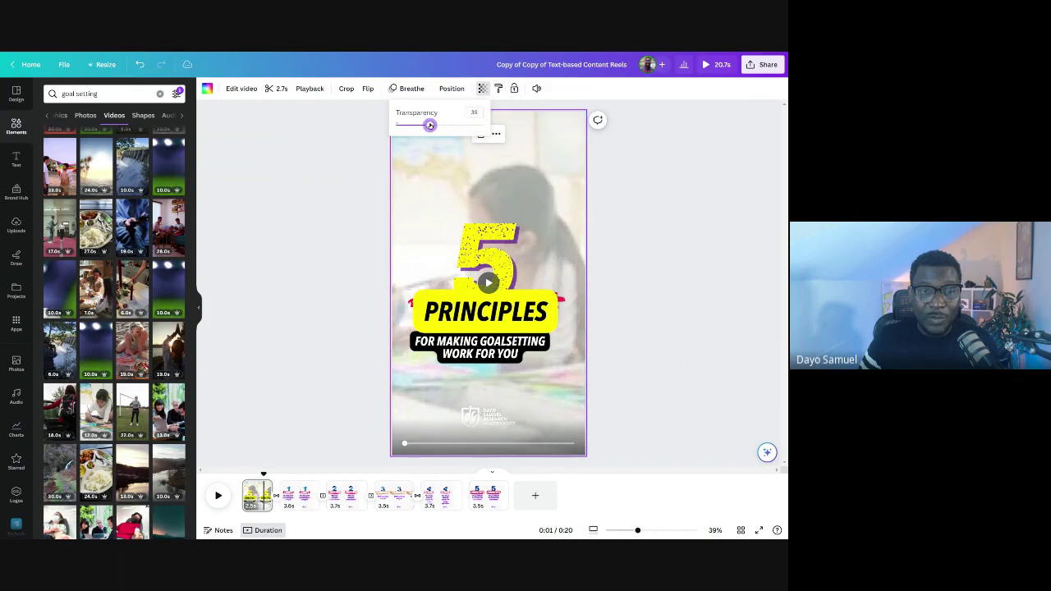
pyautogui.click(207, 87)
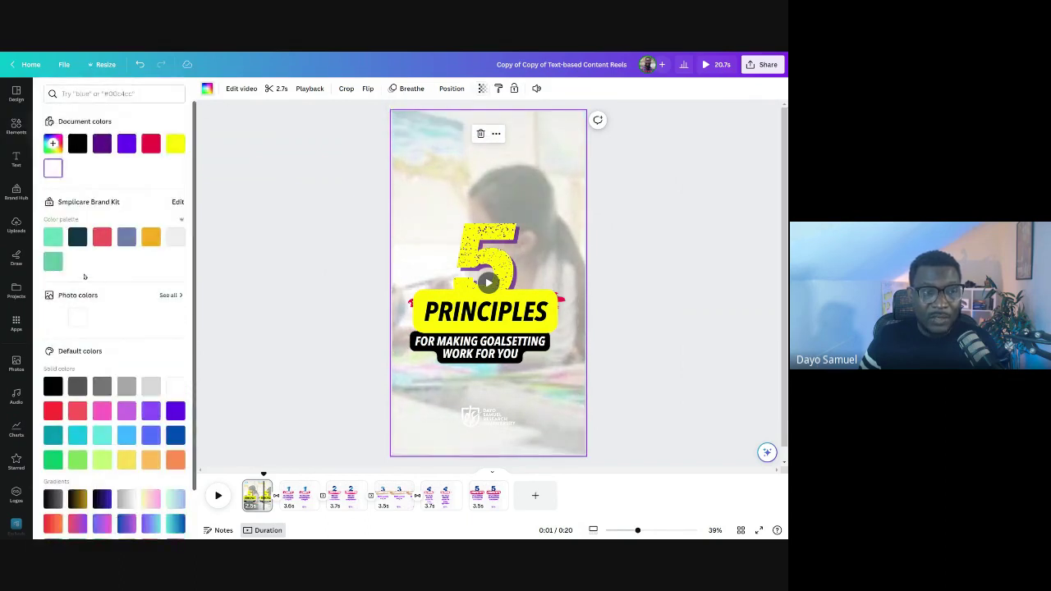
pyautogui.click(77, 144)
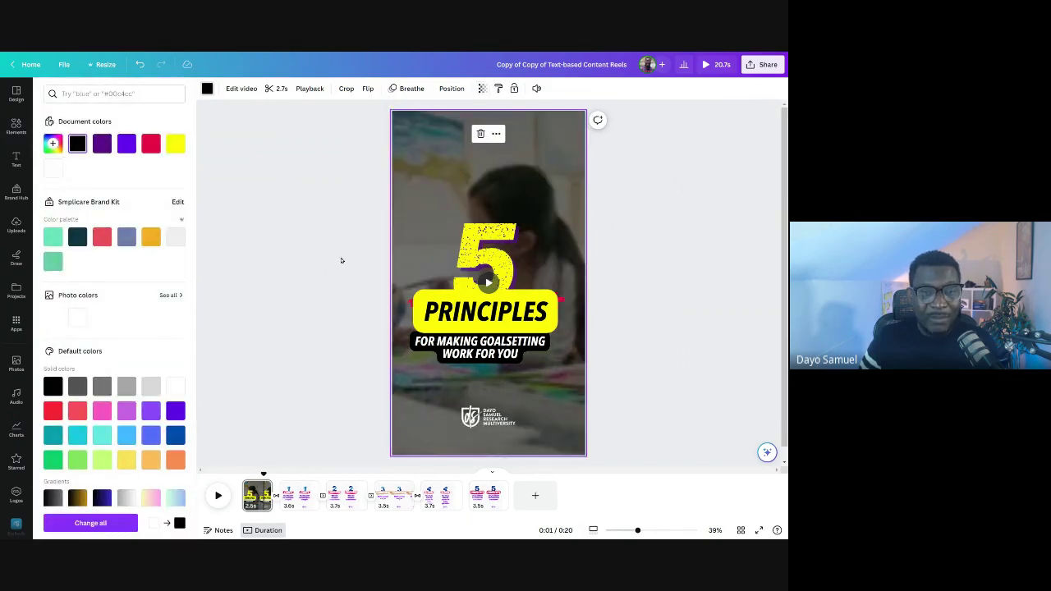
pyautogui.click(483, 89)
pyautogui.moveTo(434, 125); pyautogui.dragTo(450, 125)
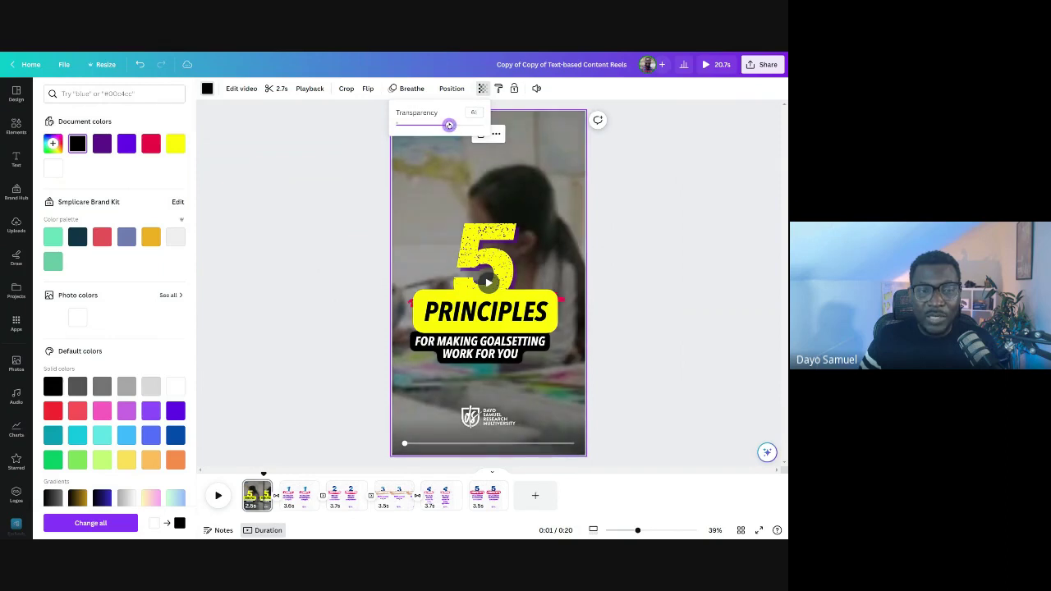
# - Play the first page from the start and compare it with the "CLARITY" page
pyautogui.click(307, 293)
pyautogui.moveTo(264, 483); pyautogui.dragTo(242, 483)
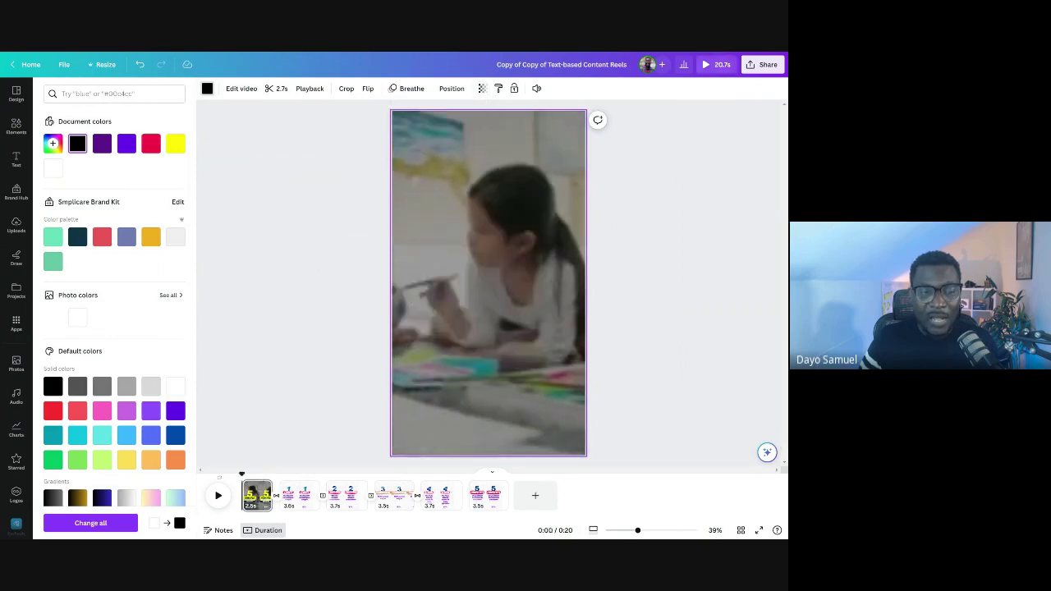
pyautogui.click(215, 499)
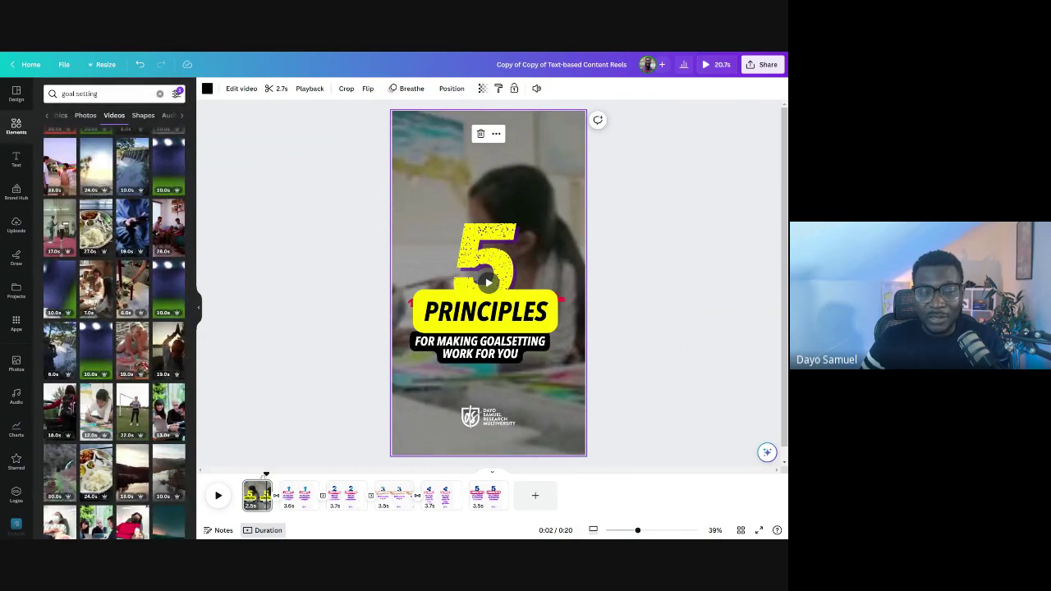
pyautogui.moveTo(266, 475)
pyautogui.mouseDown()
pyautogui.moveTo(239, 475)
pyautogui.moveTo(509, 475)
pyautogui.moveTo(241, 474)
pyautogui.mouseUp()
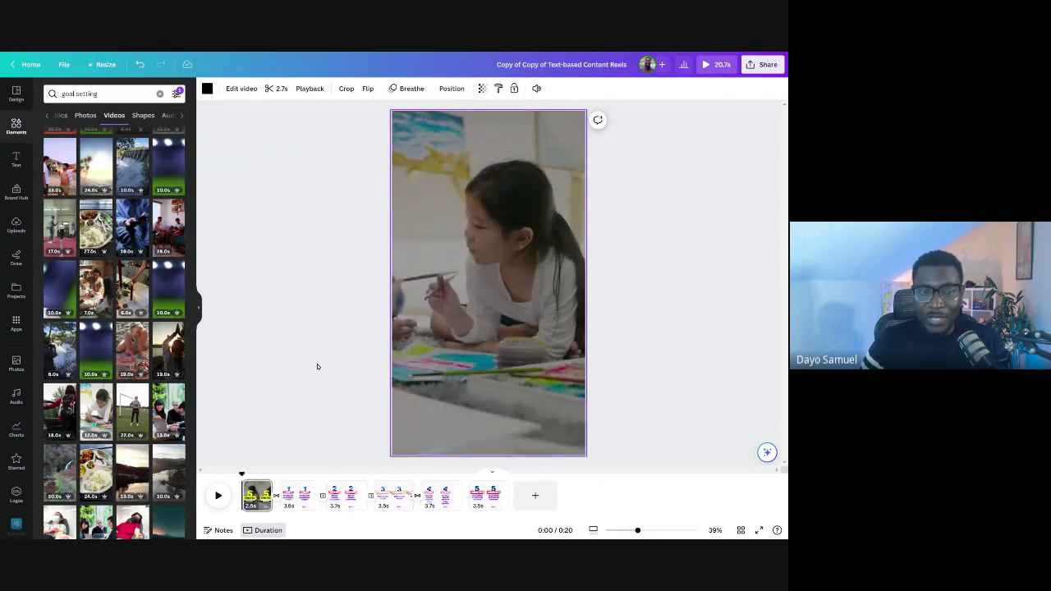
pyautogui.moveTo(241, 475)
pyautogui.mouseDown()
pyautogui.moveTo(496, 475)
pyautogui.moveTo(242, 474)
pyautogui.moveTo(469, 475)
pyautogui.moveTo(281, 475)
pyautogui.moveTo(293, 474)
pyautogui.mouseUp()
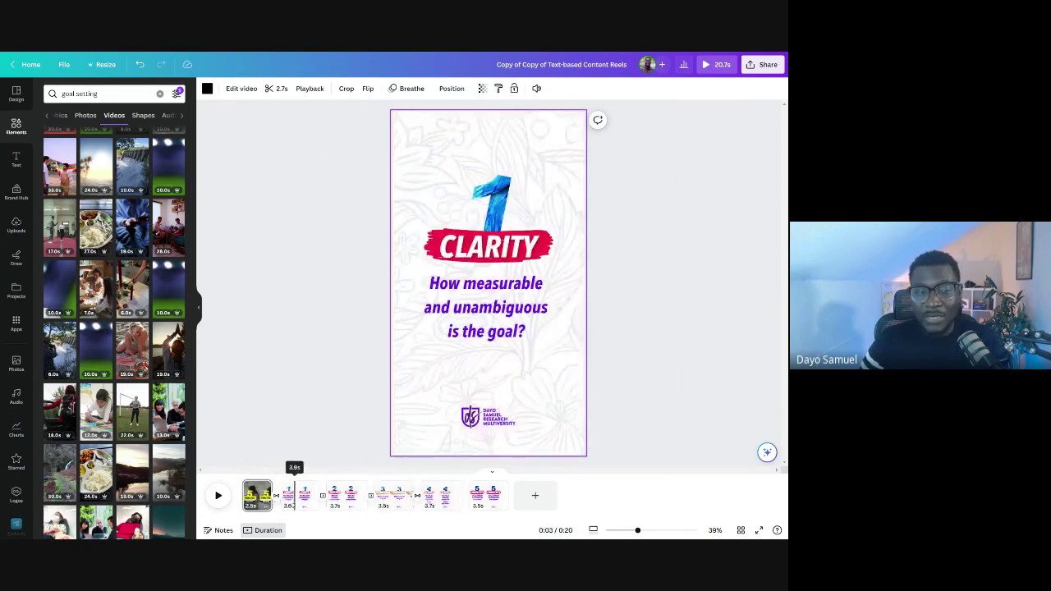
pyautogui.click(301, 398)
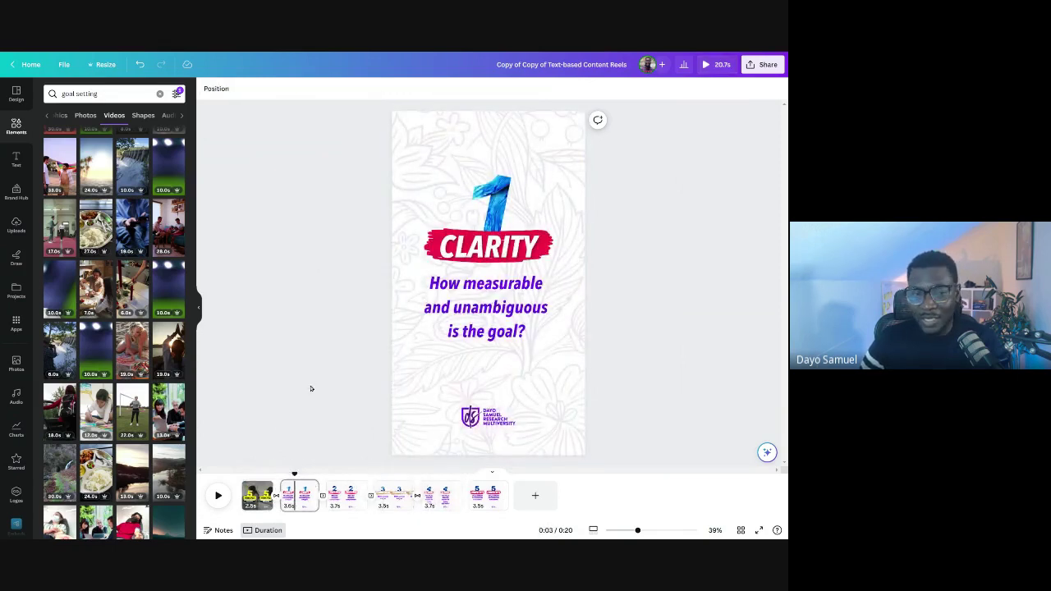
pyautogui.click(257, 495)
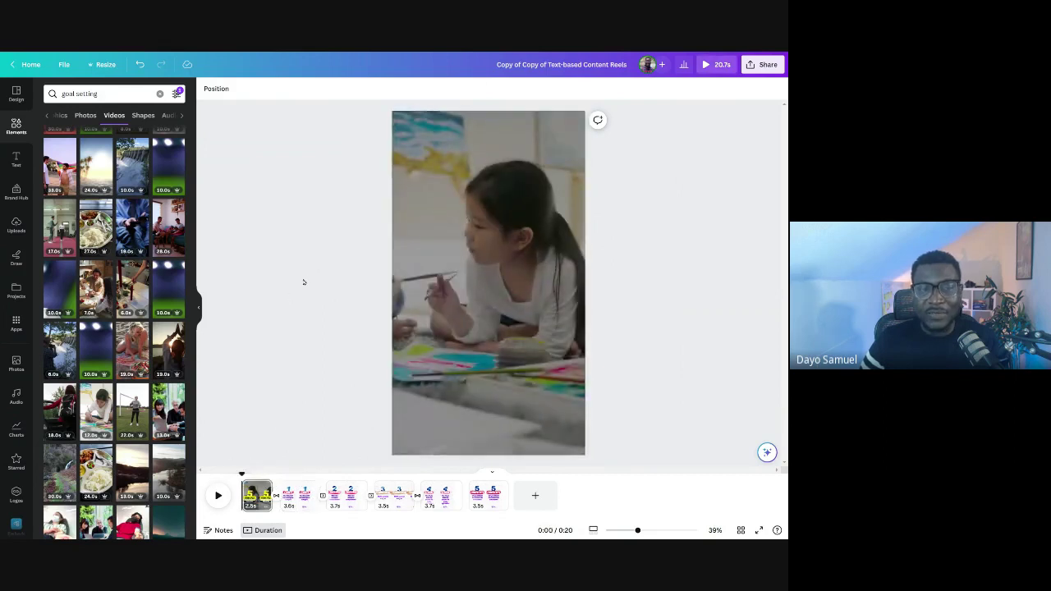
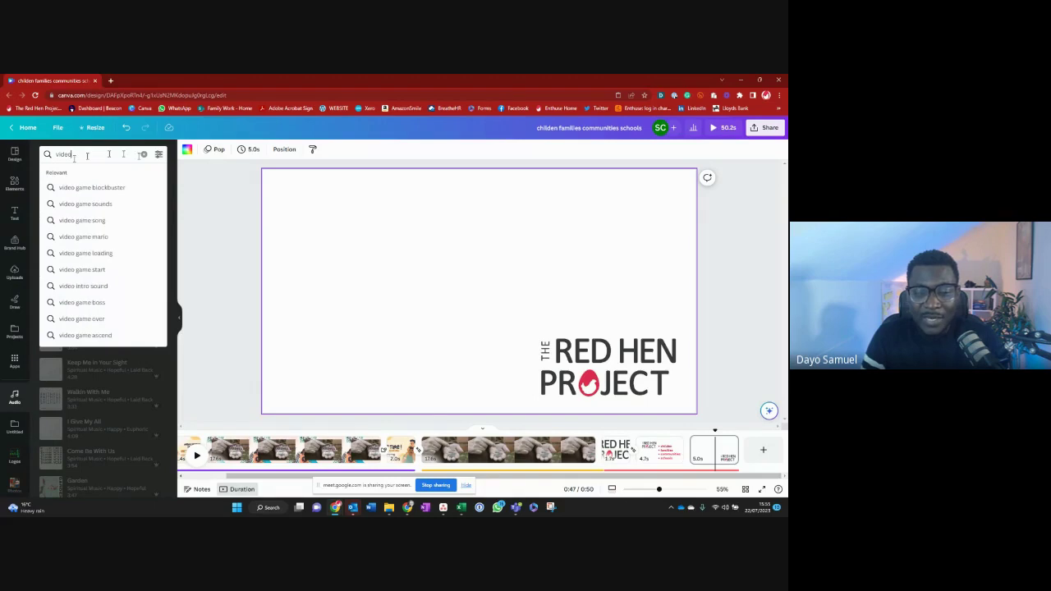
# - Search the audio library for "children" and look through the related search suggestions
pyautogui.press('BackSpace')
pyautogui.press('BackSpace')
pyautogui.press('BackSpace')
pyautogui.press('BackSpace')
pyautogui.press('BackSpace')
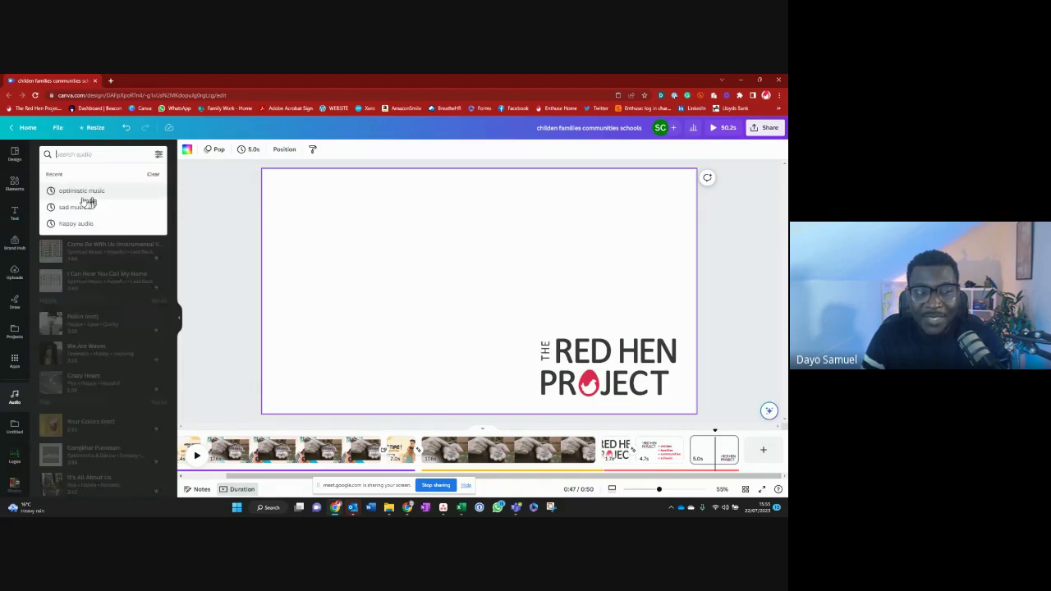
pyautogui.click(664, 468)
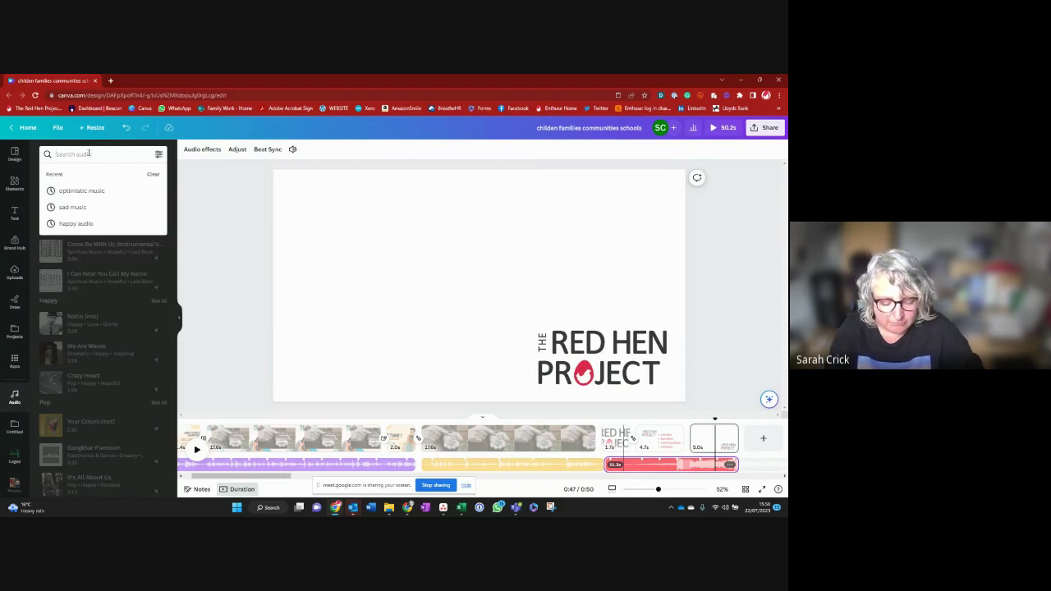
pyautogui.write('children')
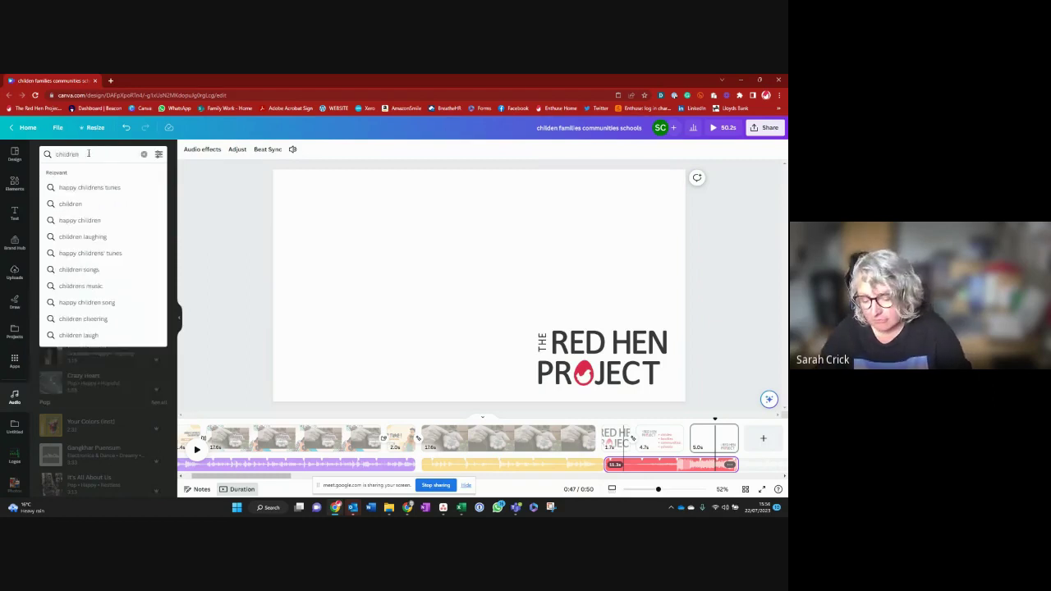
pyautogui.press('Return')
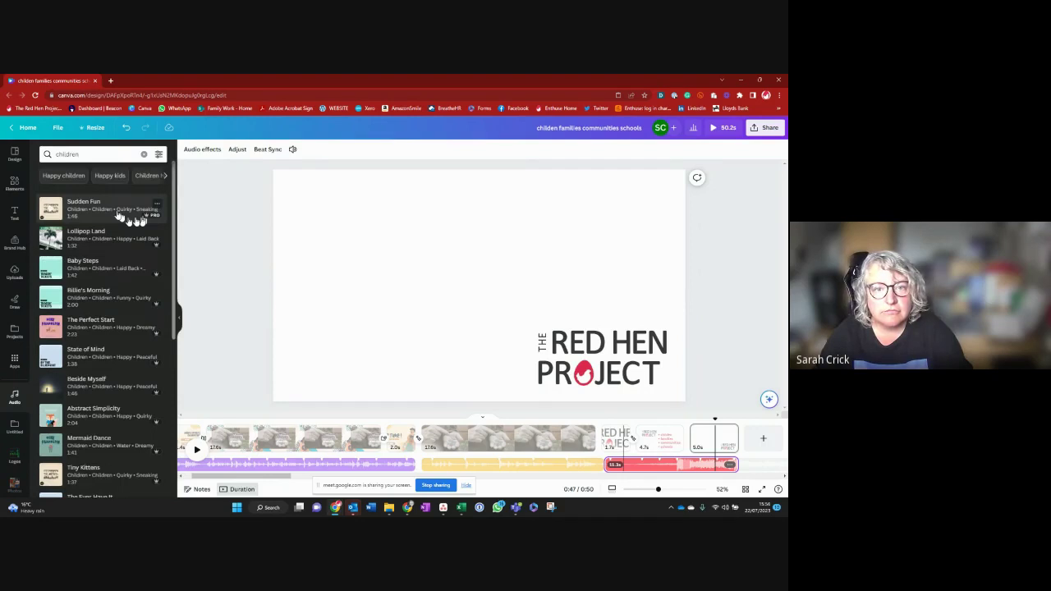
pyautogui.click(164, 176)
pyautogui.click(165, 175)
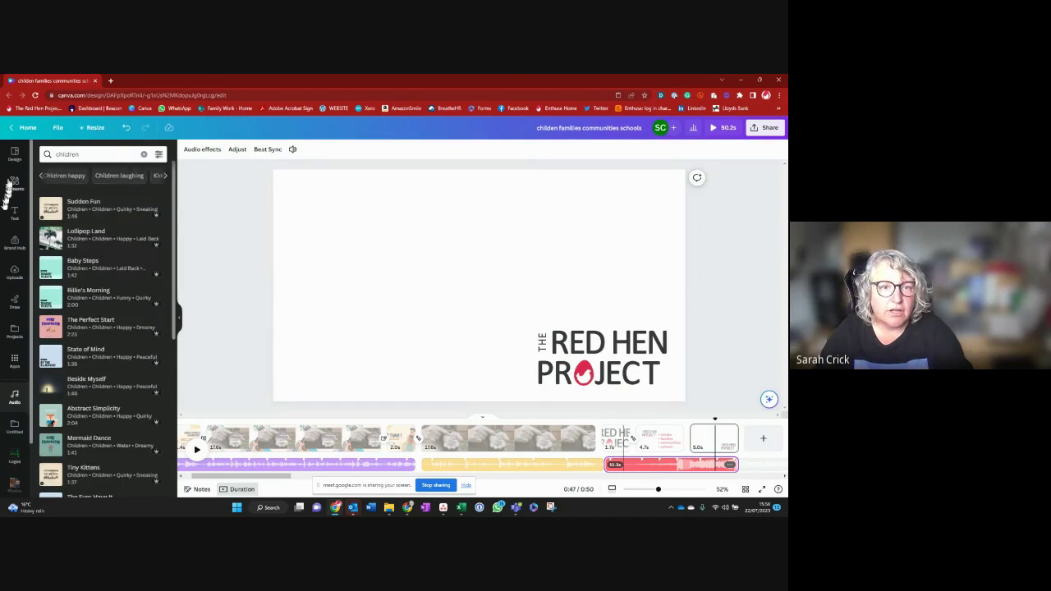
# - Search the video elements for "children" and add the clip of a woman playing with children on the carpet to the last page
pyautogui.click(12, 184)
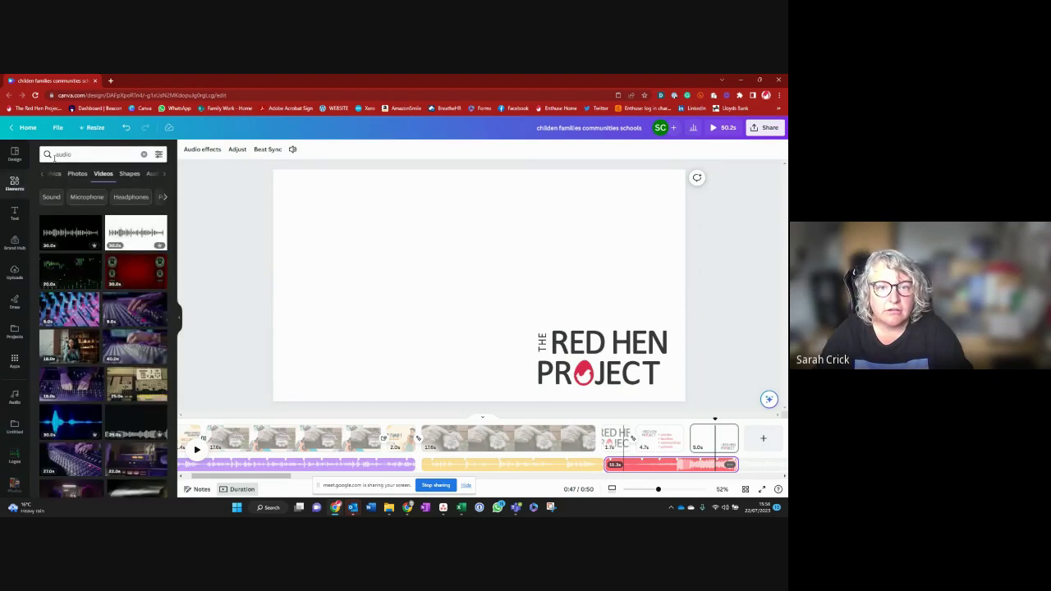
pyautogui.click(90, 154)
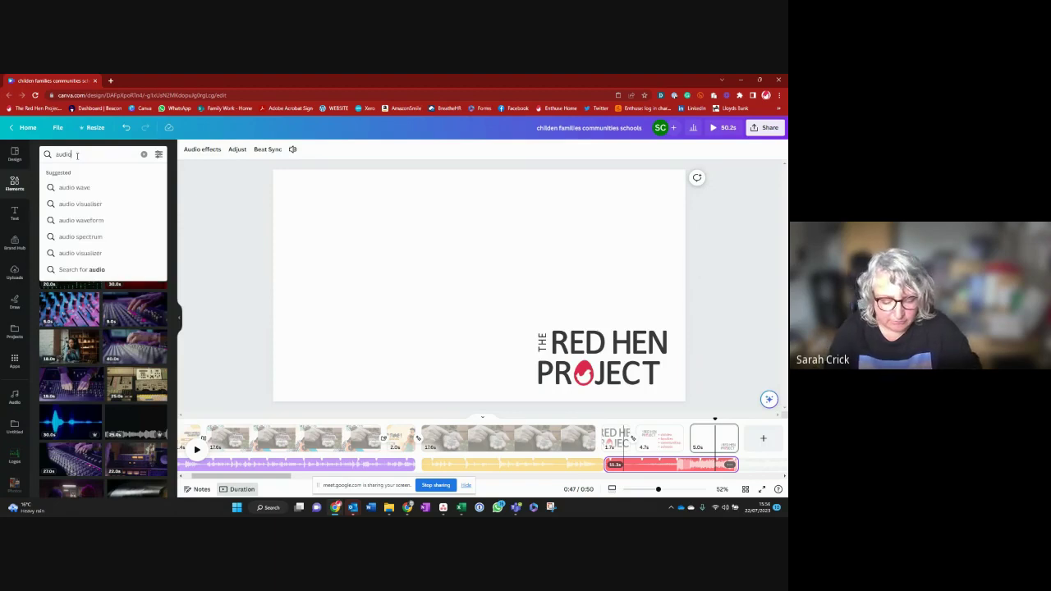
pyautogui.write('children')
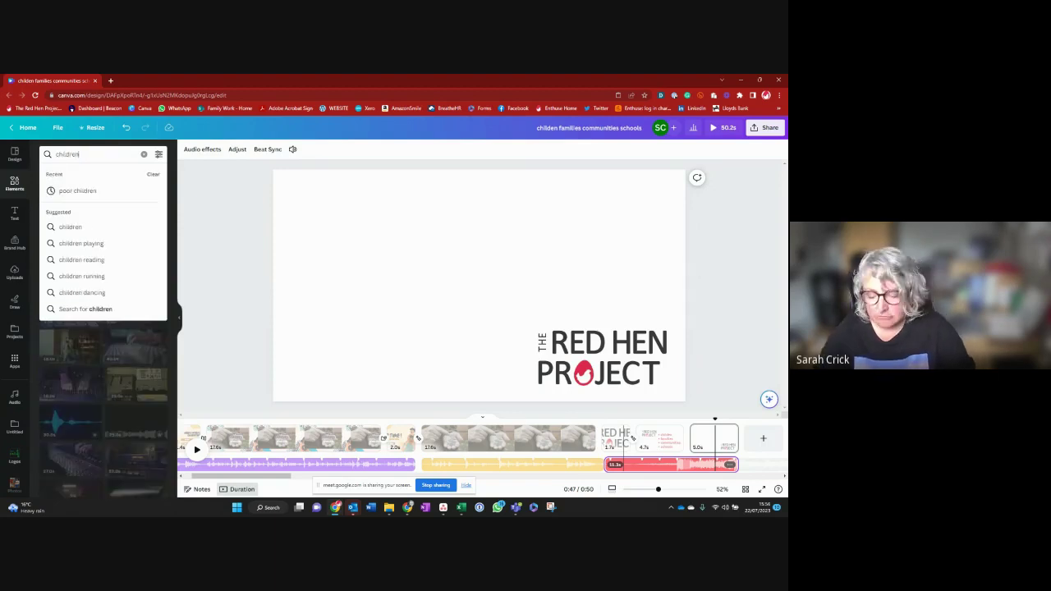
pyautogui.press('Return')
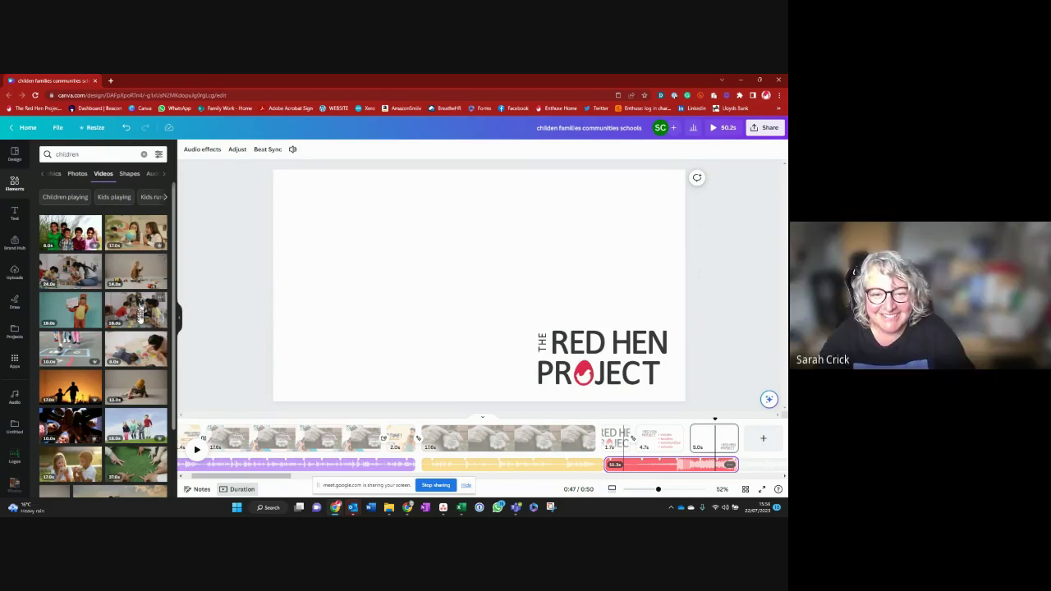
pyautogui.click(140, 311)
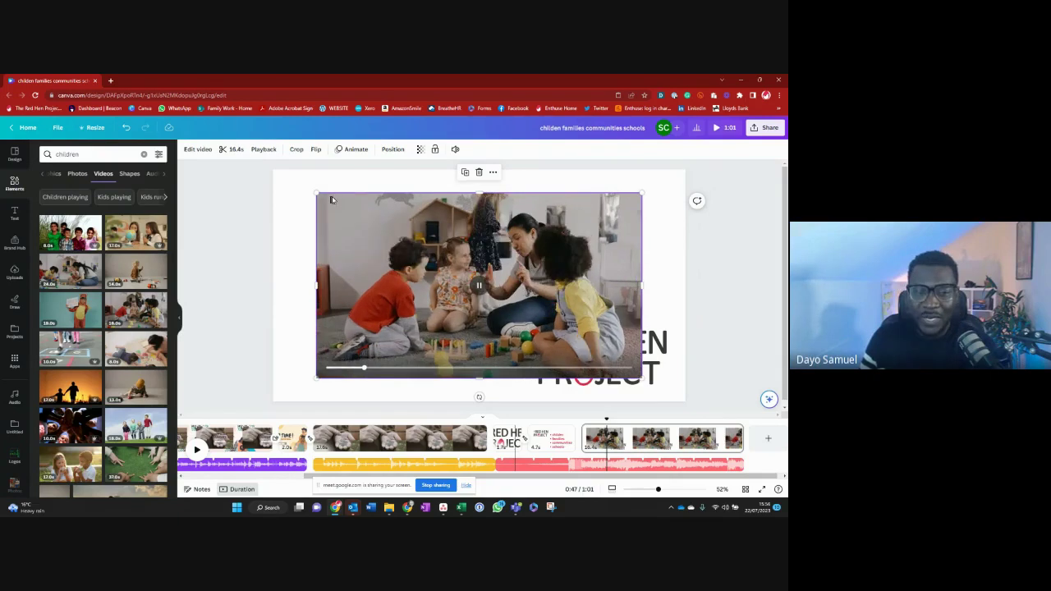
# - Move the children's video to the page's upper-left corner and set it as the last page's background
pyautogui.moveTo(331, 200); pyautogui.dragTo(289, 171)
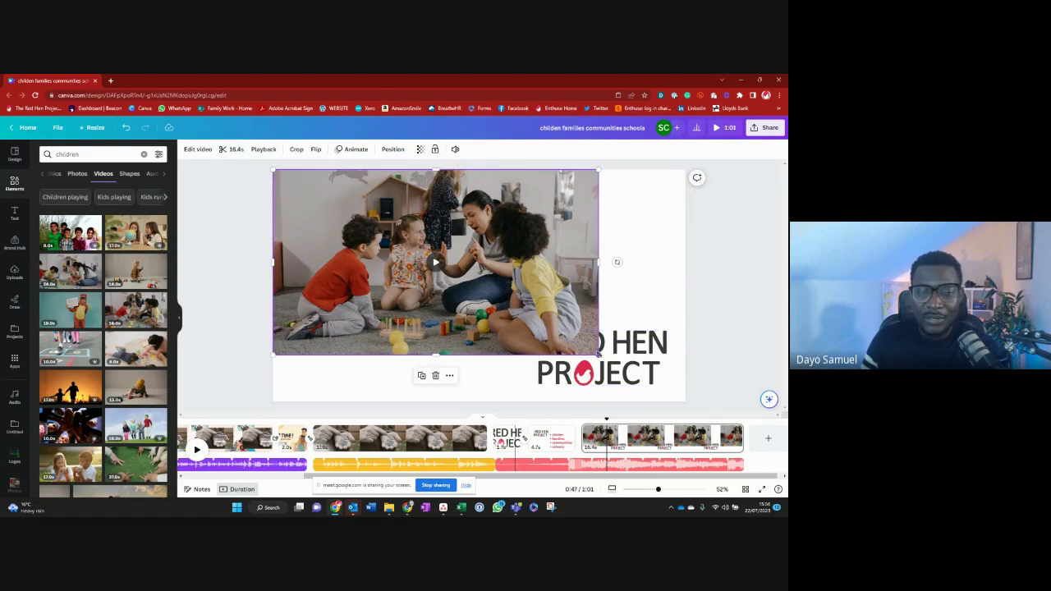
pyautogui.rightClick(466, 279)
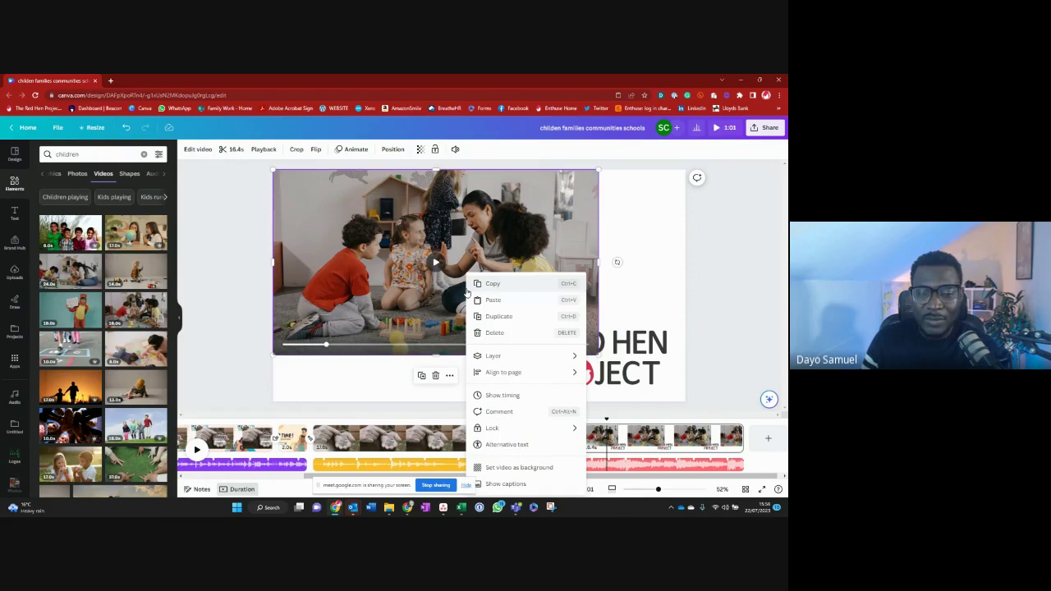
pyautogui.click(516, 468)
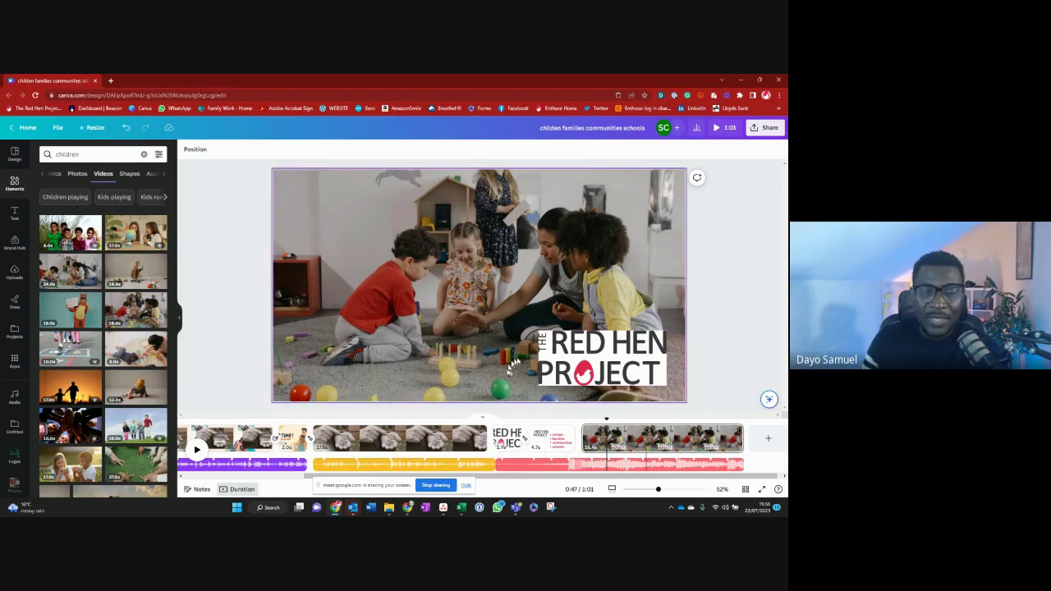
# - Remove the white background from the Red Hen Project logo on the last page
pyautogui.click(552, 359)
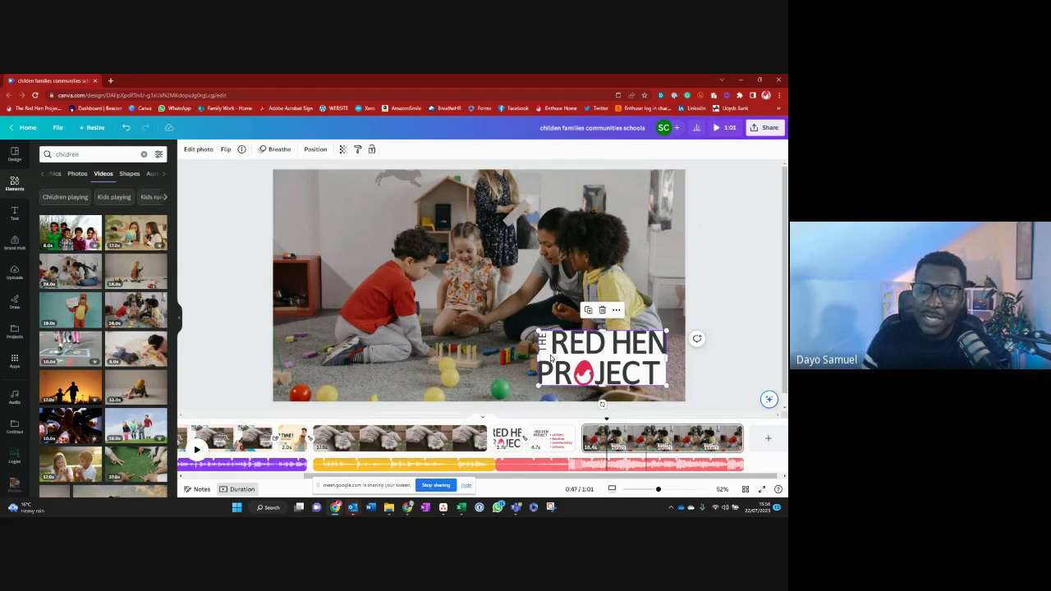
pyautogui.rightClick(552, 359)
pyautogui.moveTo(551, 359)
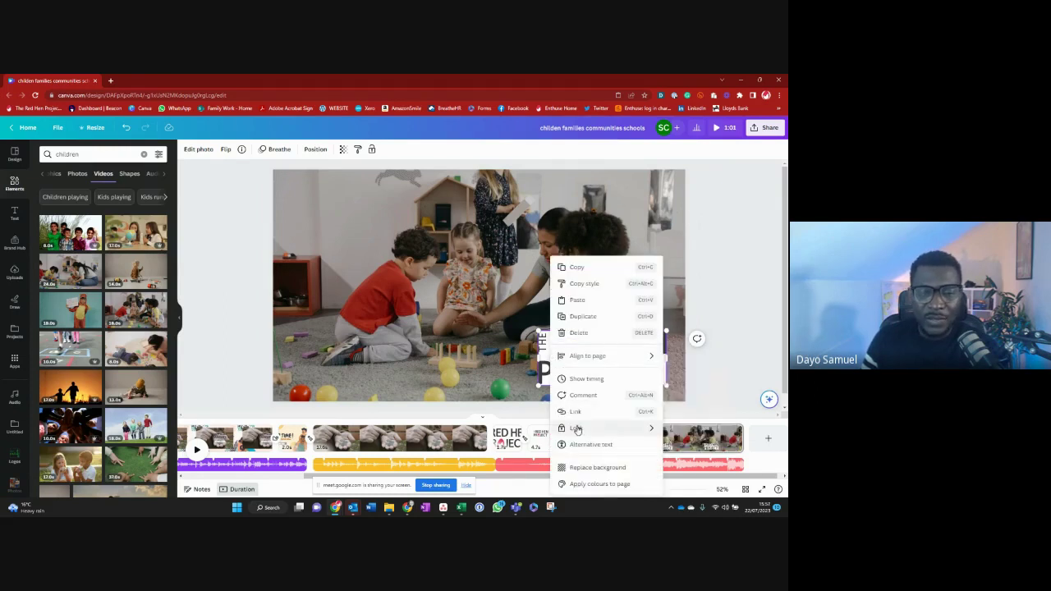
pyautogui.moveTo(577, 430)
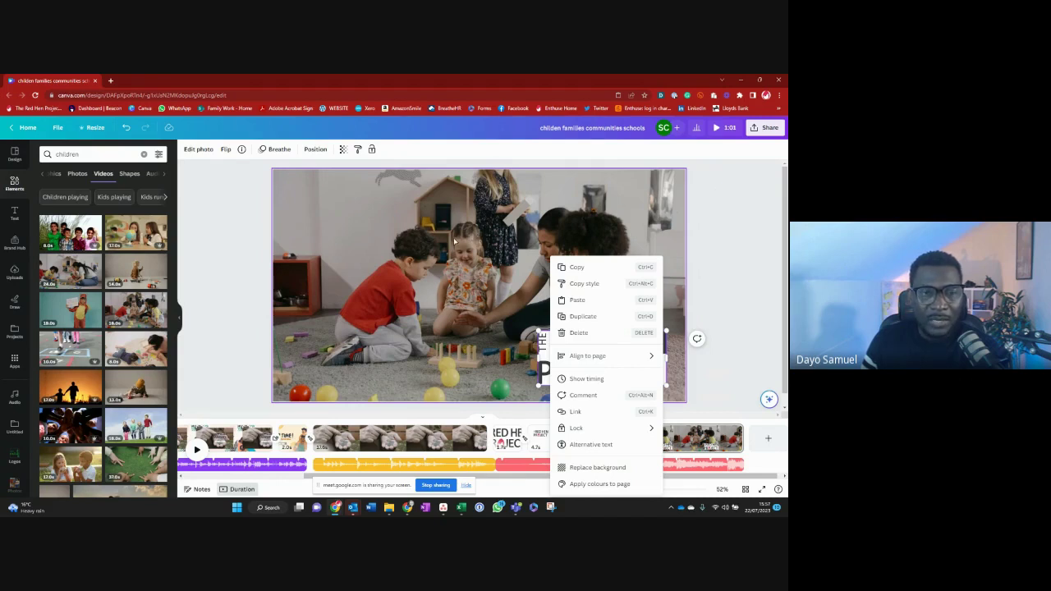
pyautogui.click(188, 155)
pyautogui.click(189, 152)
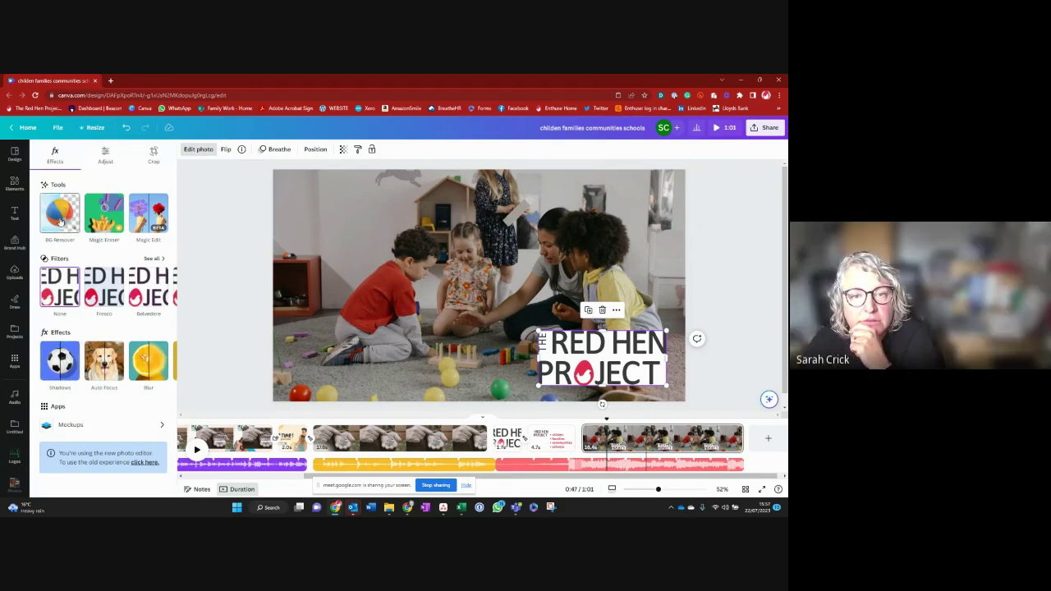
pyautogui.click(59, 216)
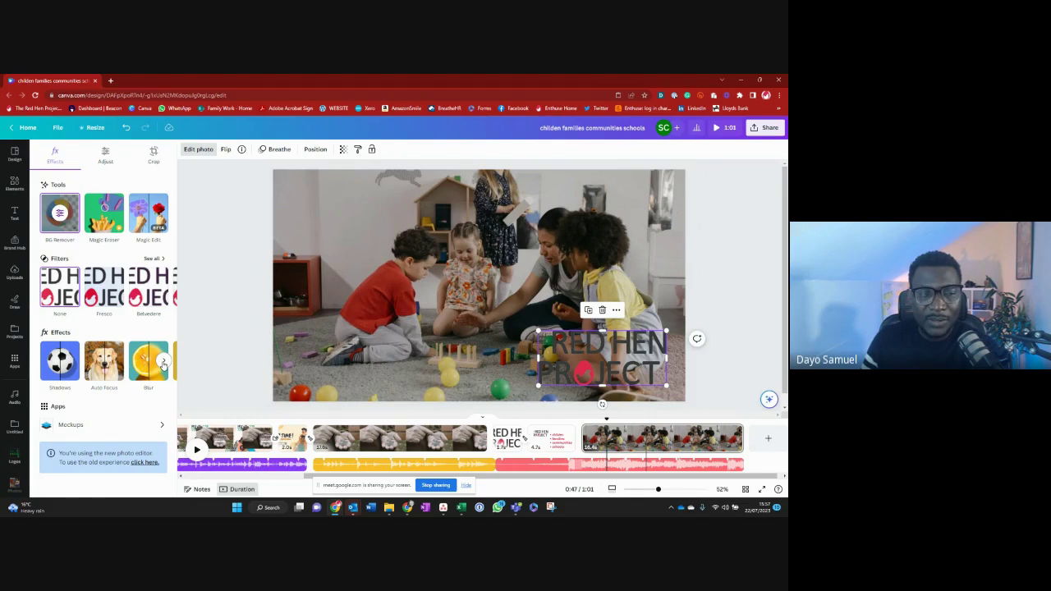
# - Try the Amber and Pop duotone effects on the Red Hen Project logo
pyautogui.click(163, 364)
pyautogui.click(145, 367)
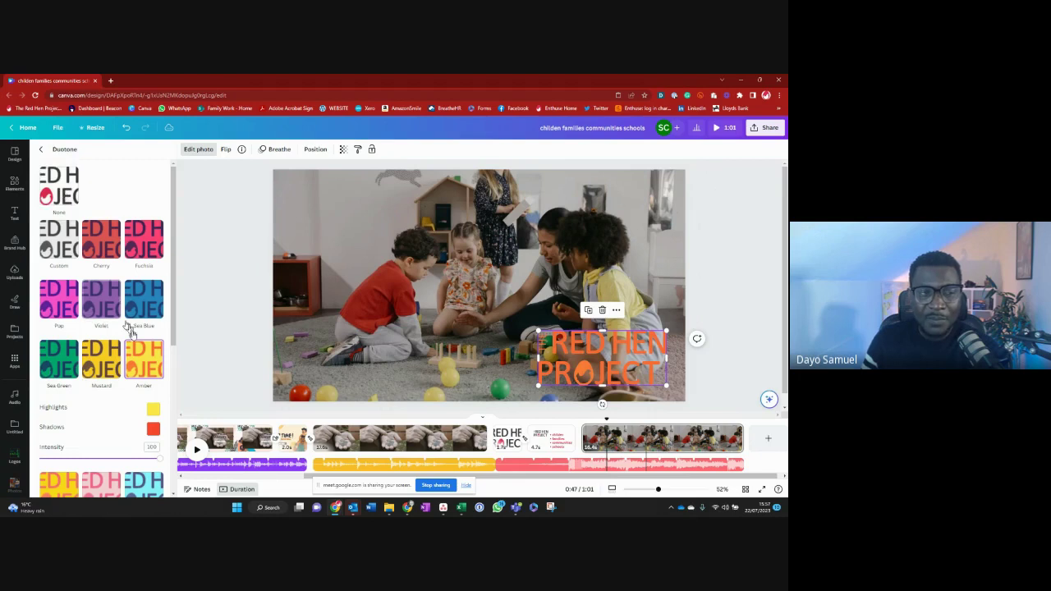
pyautogui.scroll(-3, 131, 333)
pyautogui.scroll(-1, 137, 345)
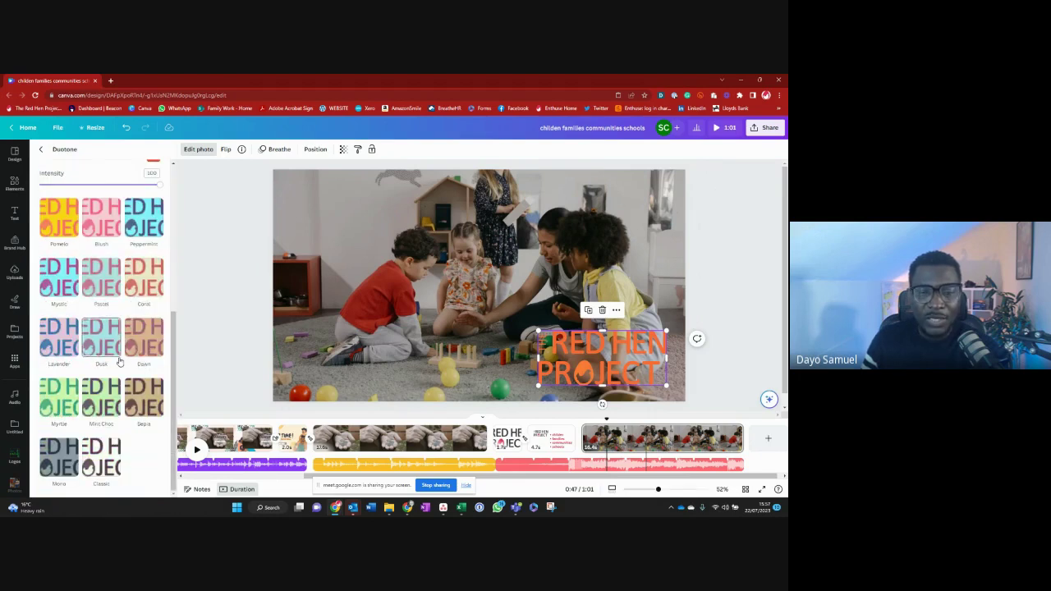
pyautogui.scroll(2, 119, 361)
pyautogui.scroll(2, 119, 361)
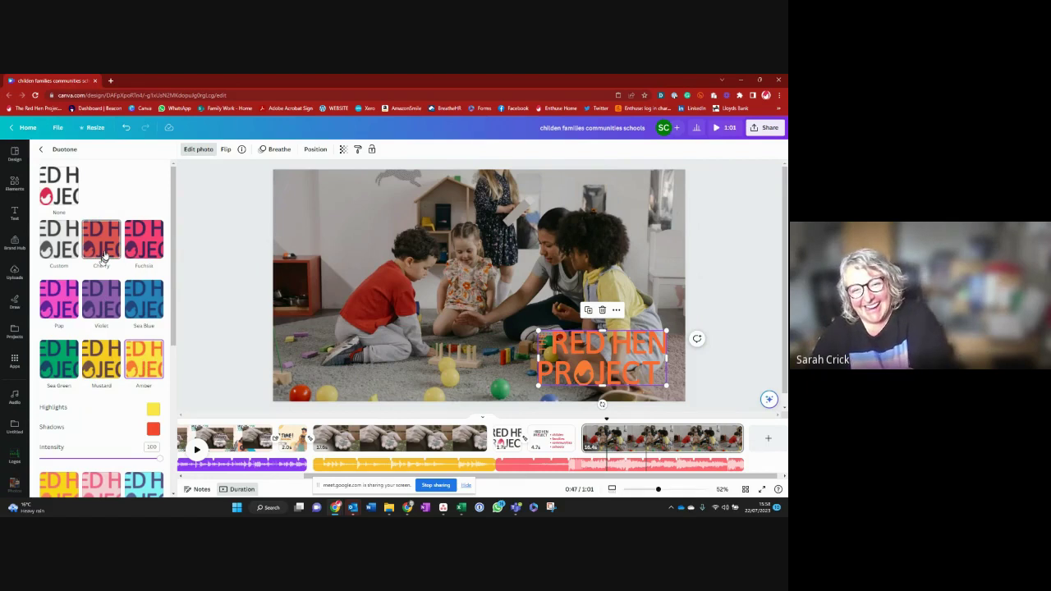
pyautogui.click(72, 301)
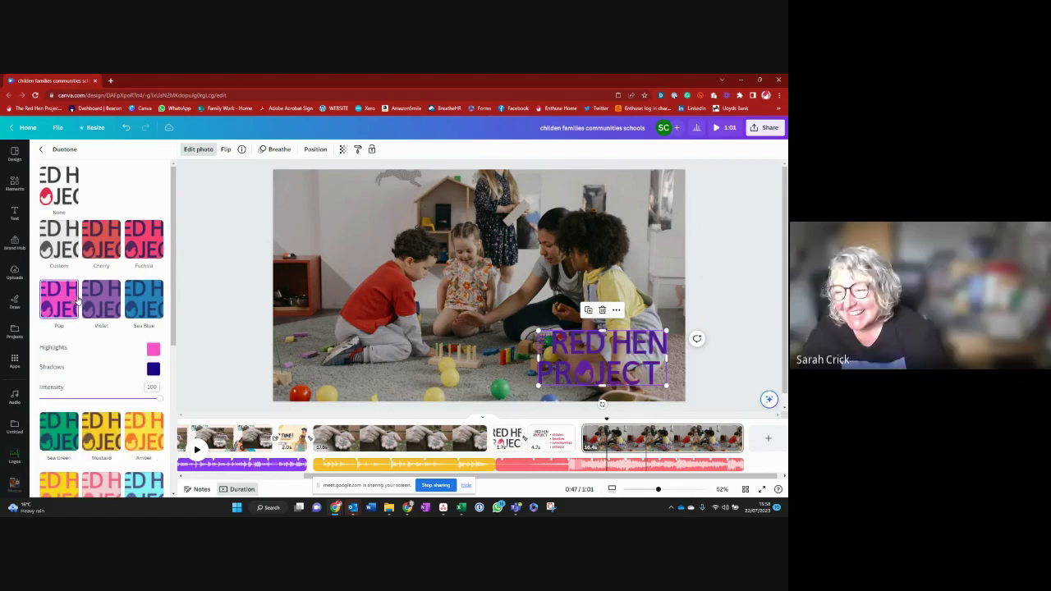
pyautogui.click(152, 352)
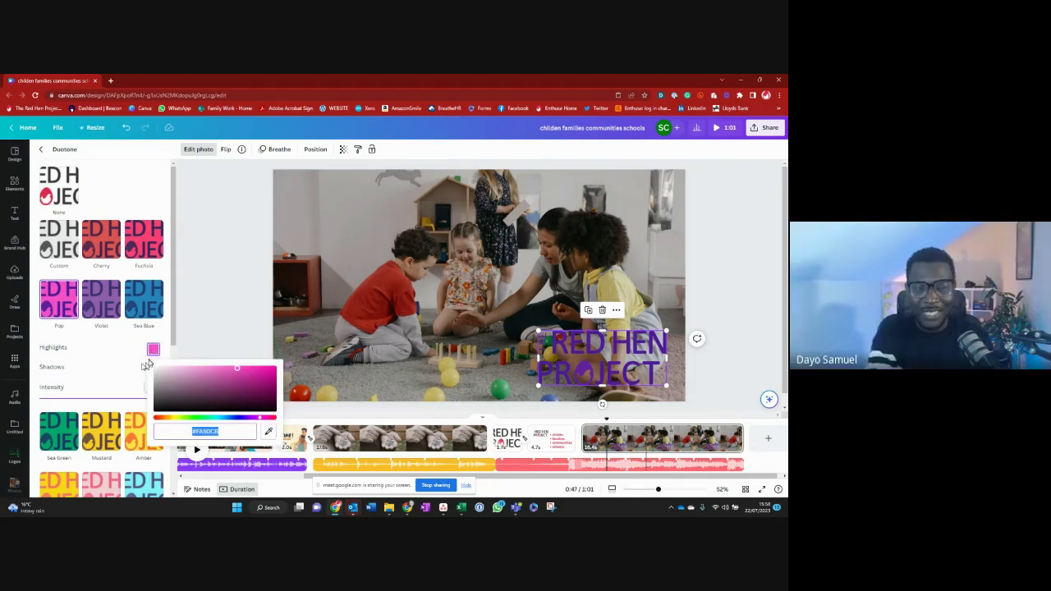
pyautogui.click(112, 370)
pyautogui.scroll(-2, 112, 368)
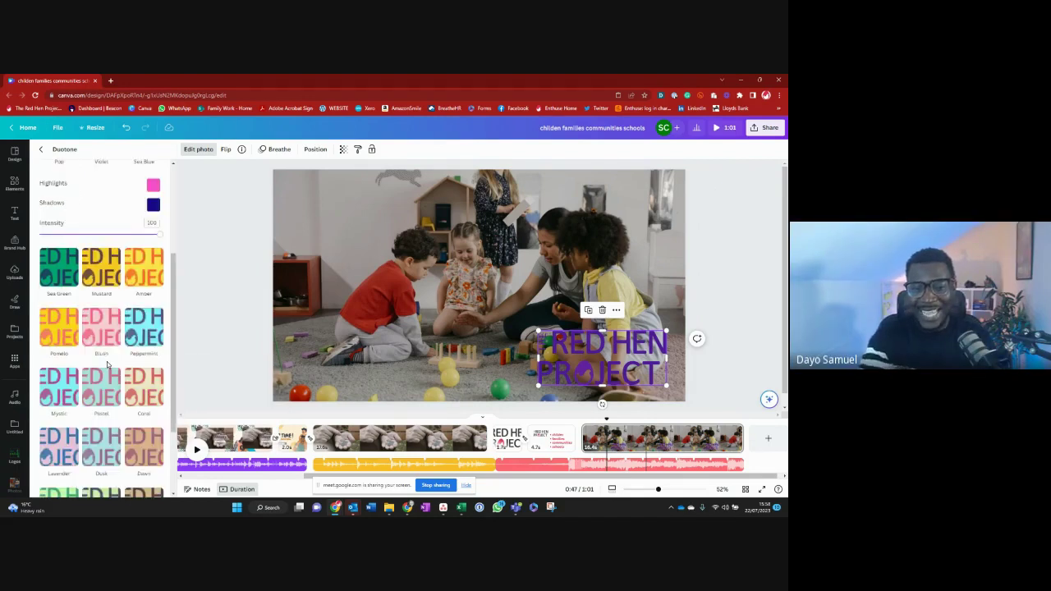
# - Apply the Coral duotone to the logo and set its highlights color to #FFFFFF
pyautogui.click(133, 384)
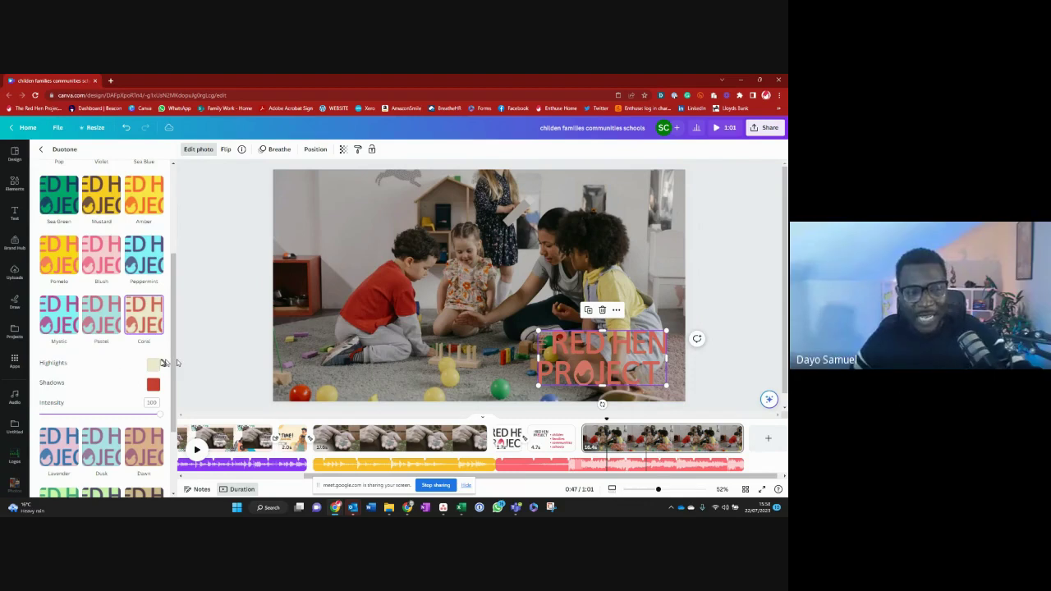
pyautogui.scroll(-1, 120, 361)
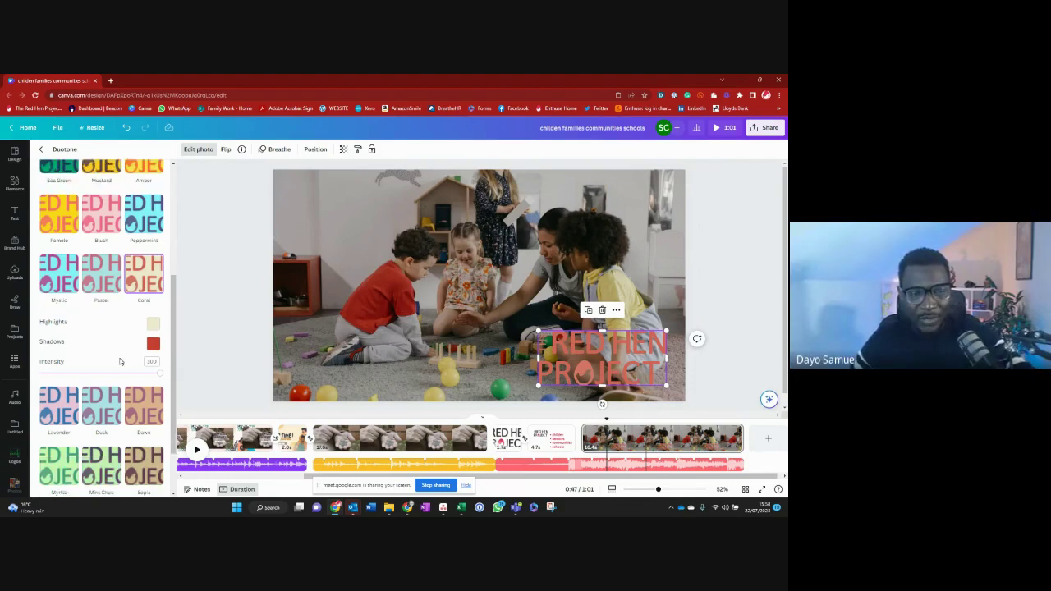
pyautogui.click(153, 327)
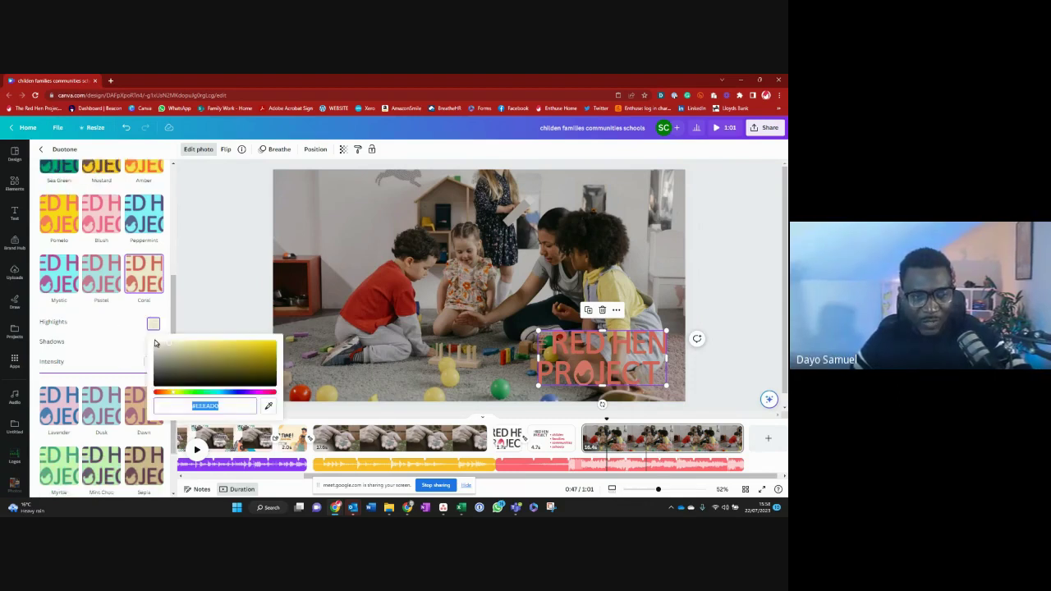
pyautogui.click(156, 345)
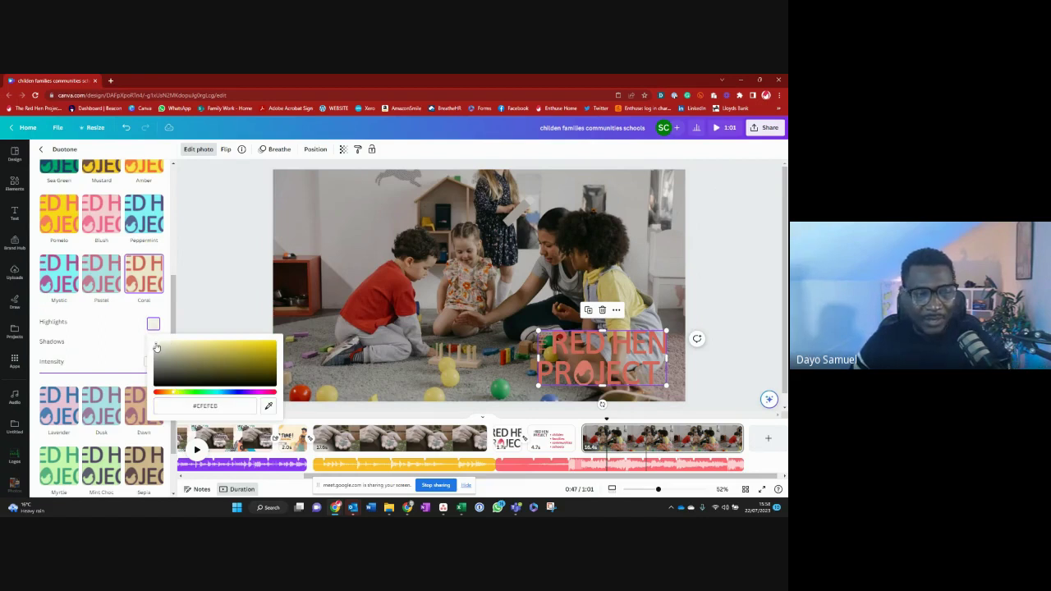
pyautogui.click(231, 408)
pyautogui.moveTo(230, 409); pyautogui.dragTo(197, 406)
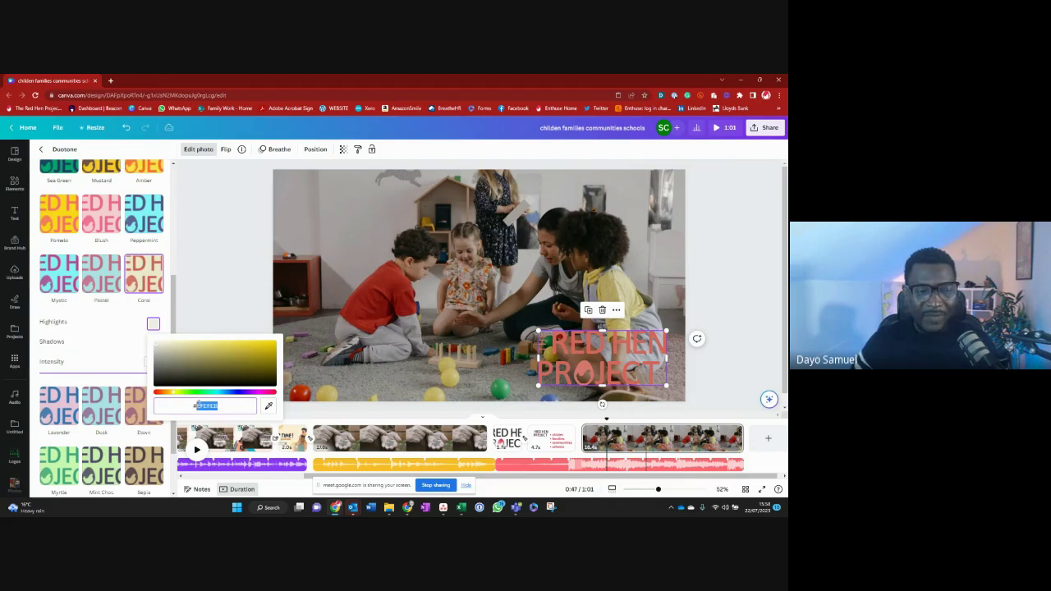
pyautogui.write('FFFF00')
pyautogui.write('FF')
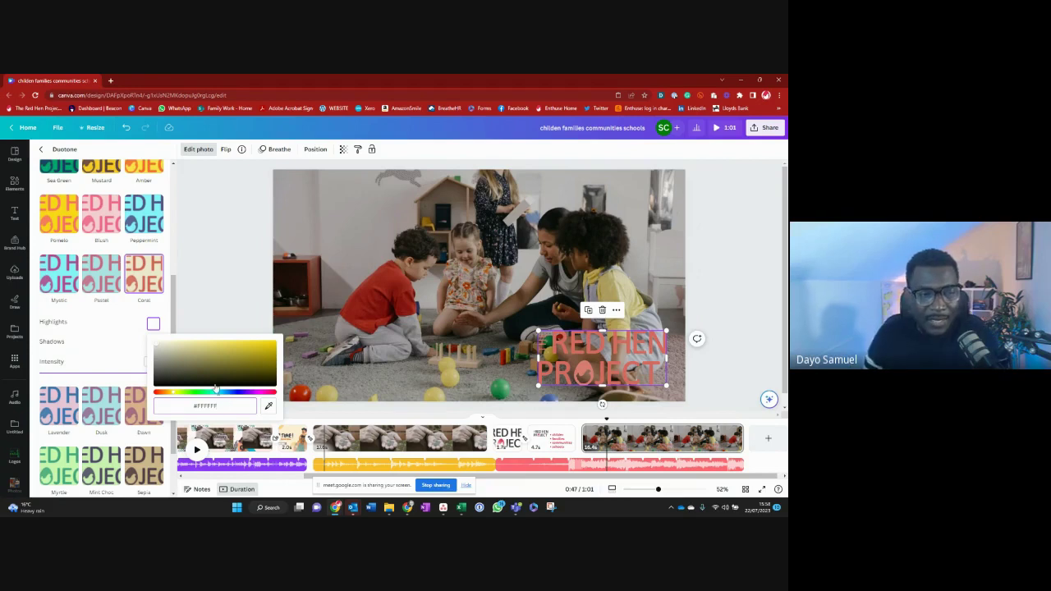
pyautogui.click(213, 295)
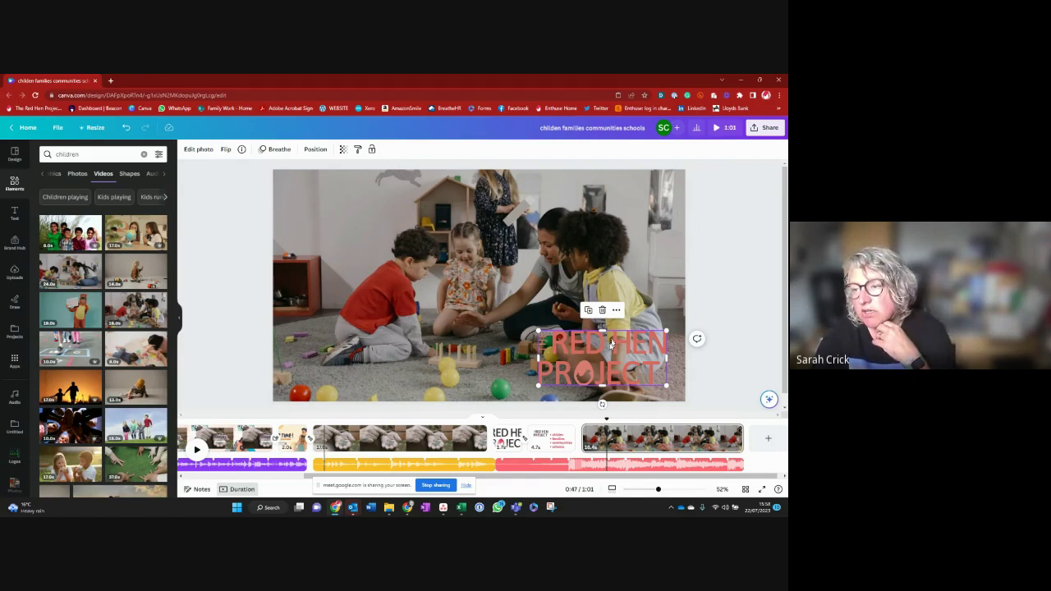
# - Set the shadows color of the logo's Coral duotone to #FFFFFF
pyautogui.click(203, 149)
pyautogui.click(146, 361)
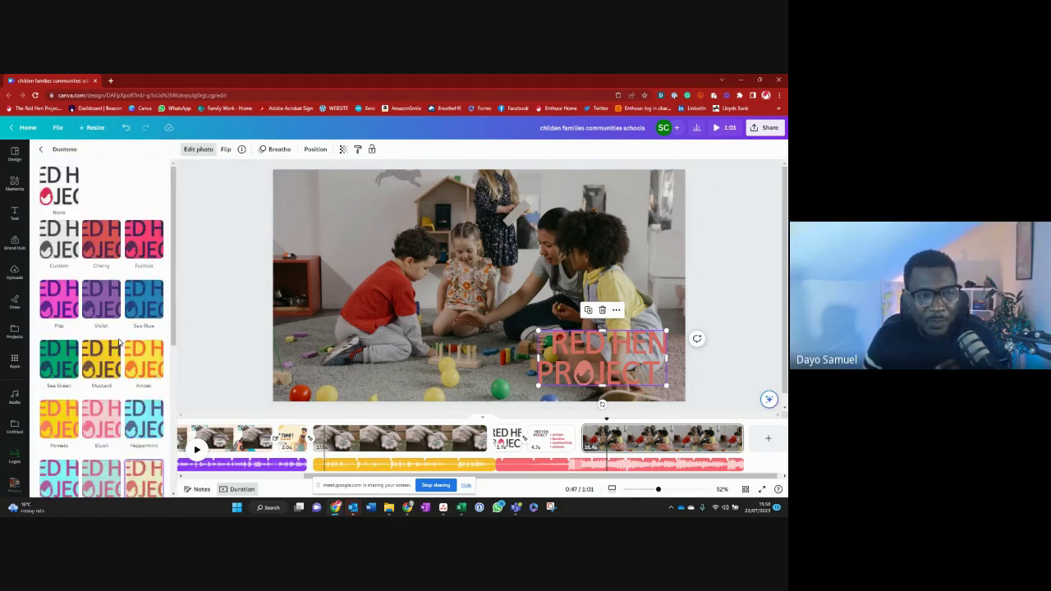
pyautogui.scroll(-3, 123, 342)
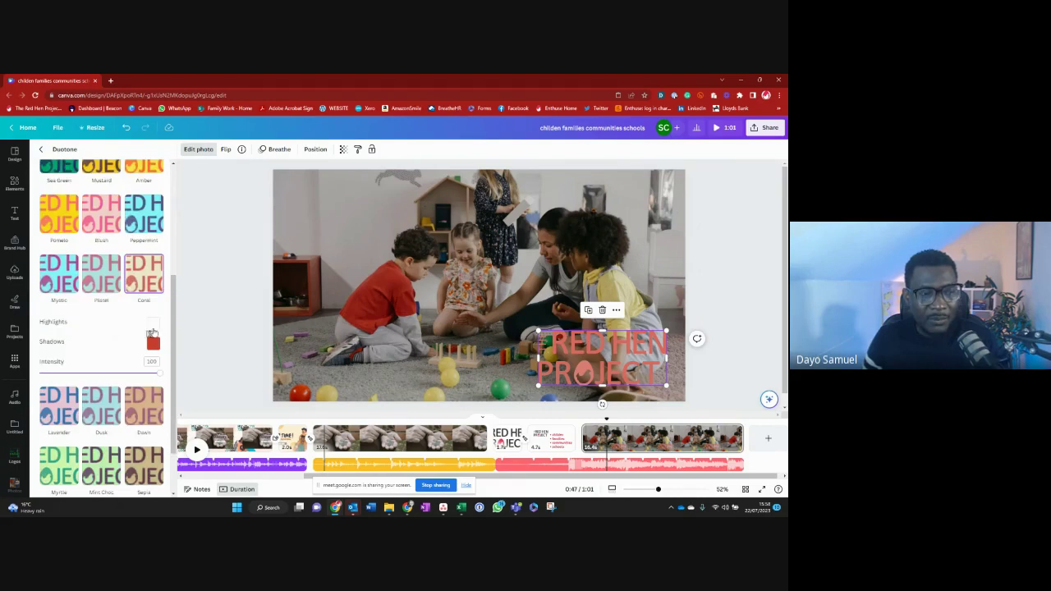
pyautogui.click(153, 326)
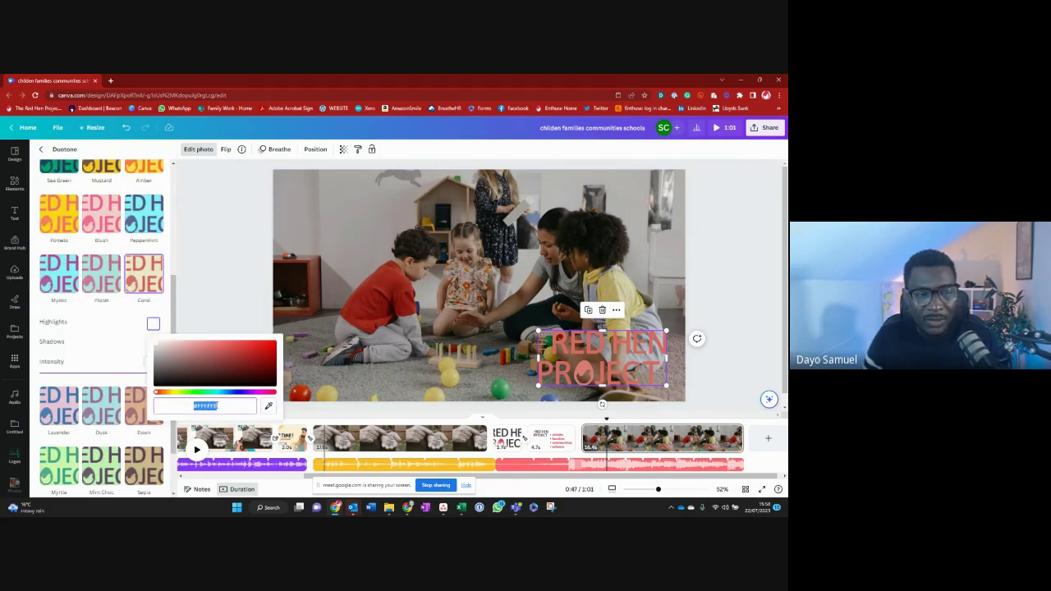
pyautogui.click(151, 349)
pyautogui.click(151, 345)
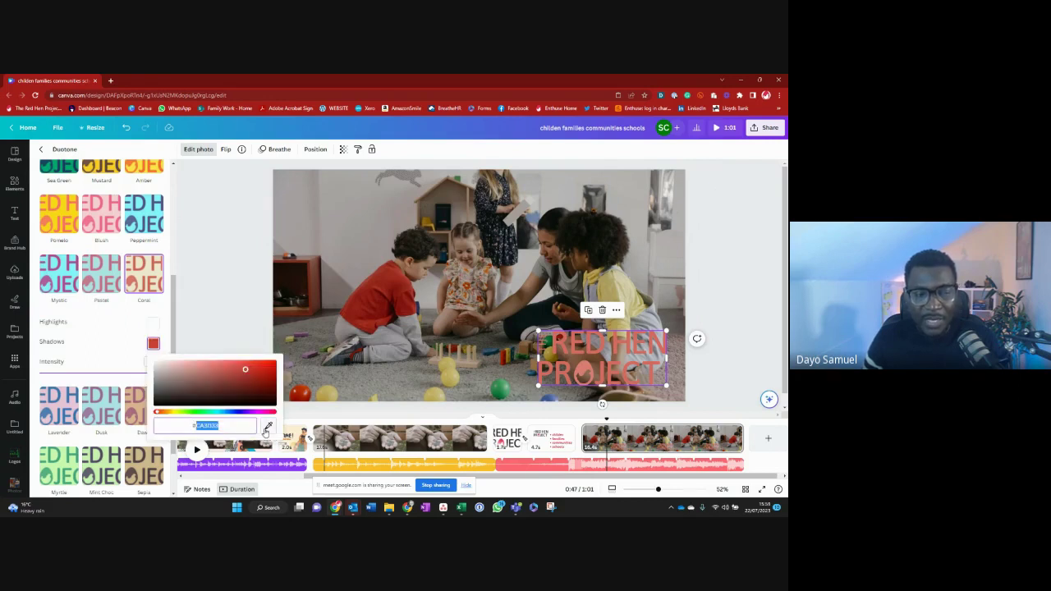
pyautogui.write('FFFF')
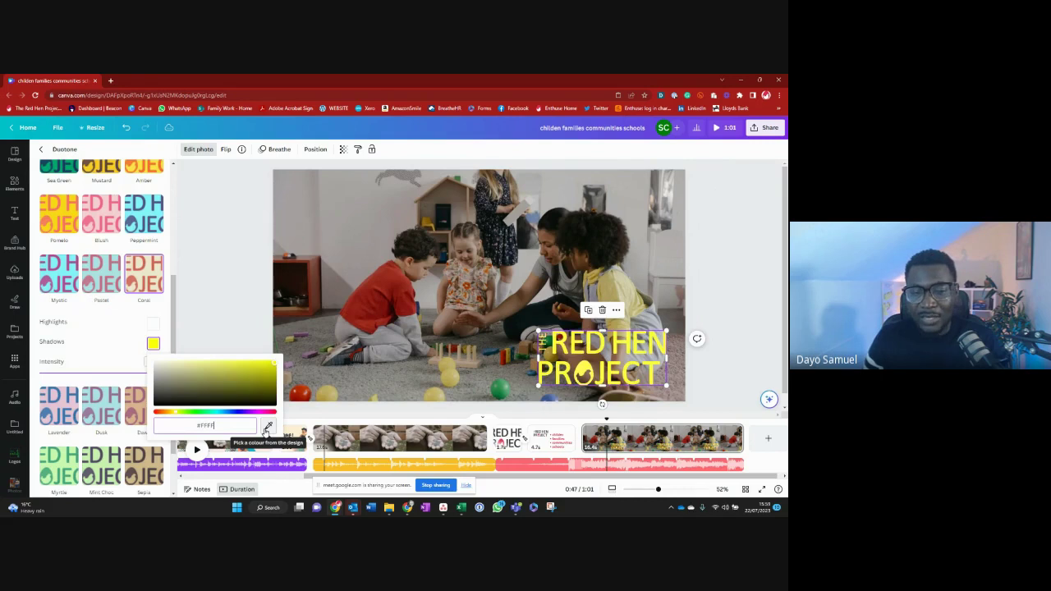
pyautogui.write('FF')
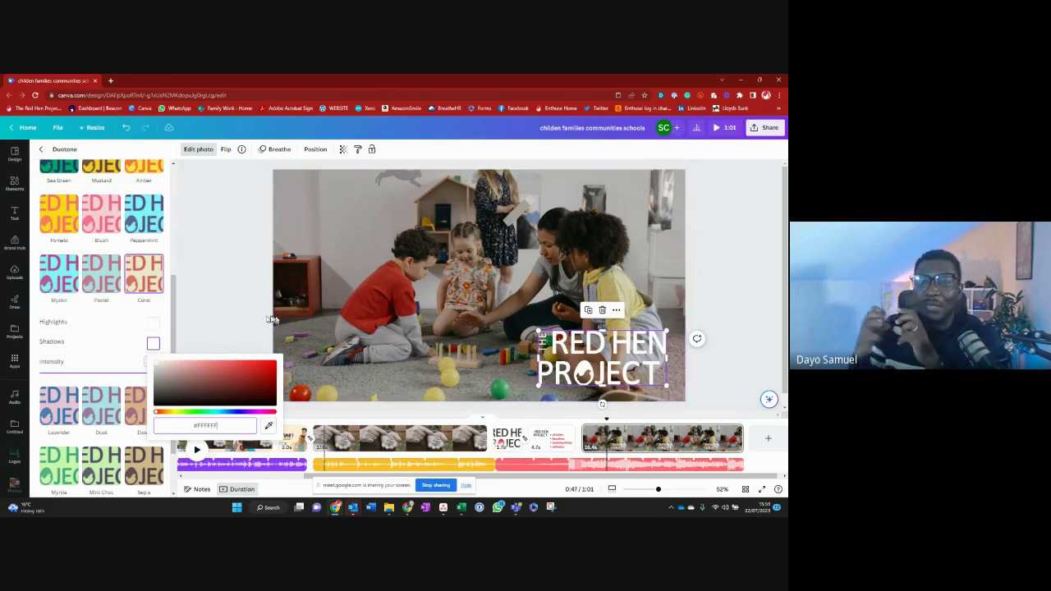
pyautogui.press('Escape')
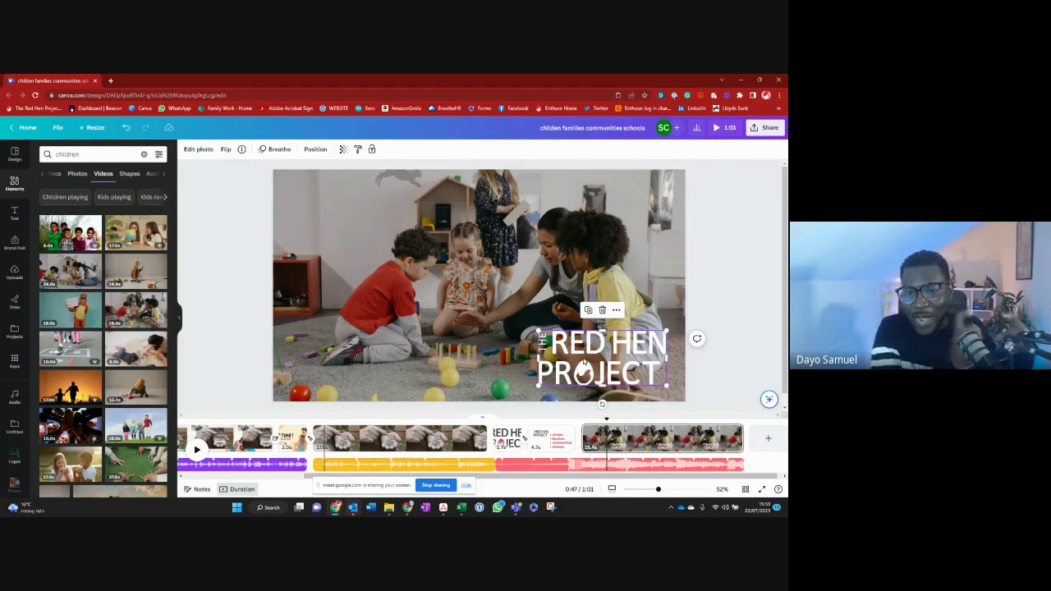
# - Move the white Red Hen Project logo to the last page's upper-left corner and shrink it slightly
pyautogui.moveTo(583, 361); pyautogui.dragTo(326, 211)
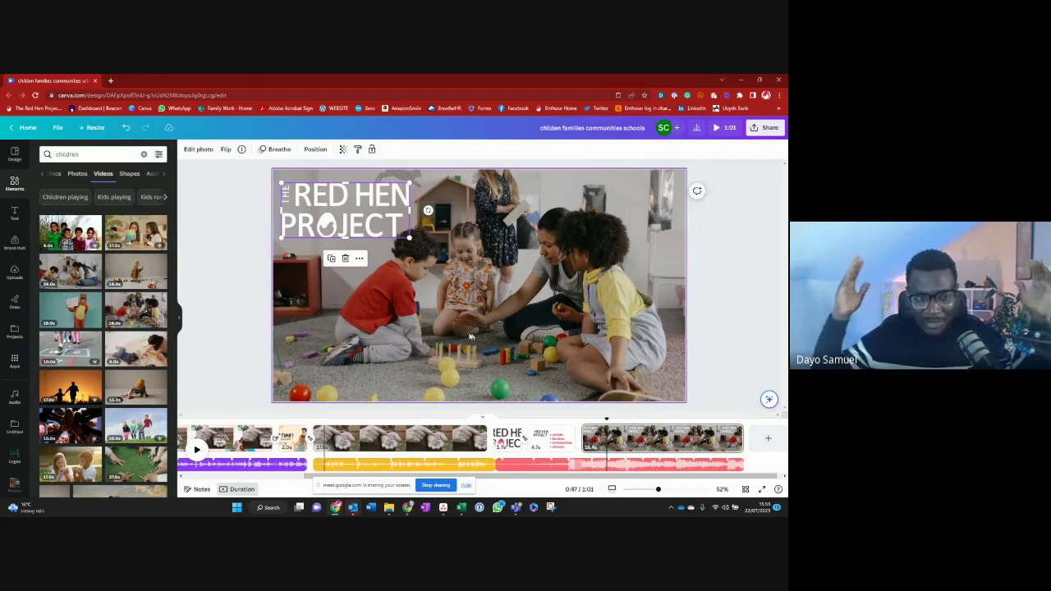
pyautogui.moveTo(409, 238); pyautogui.dragTo(382, 226)
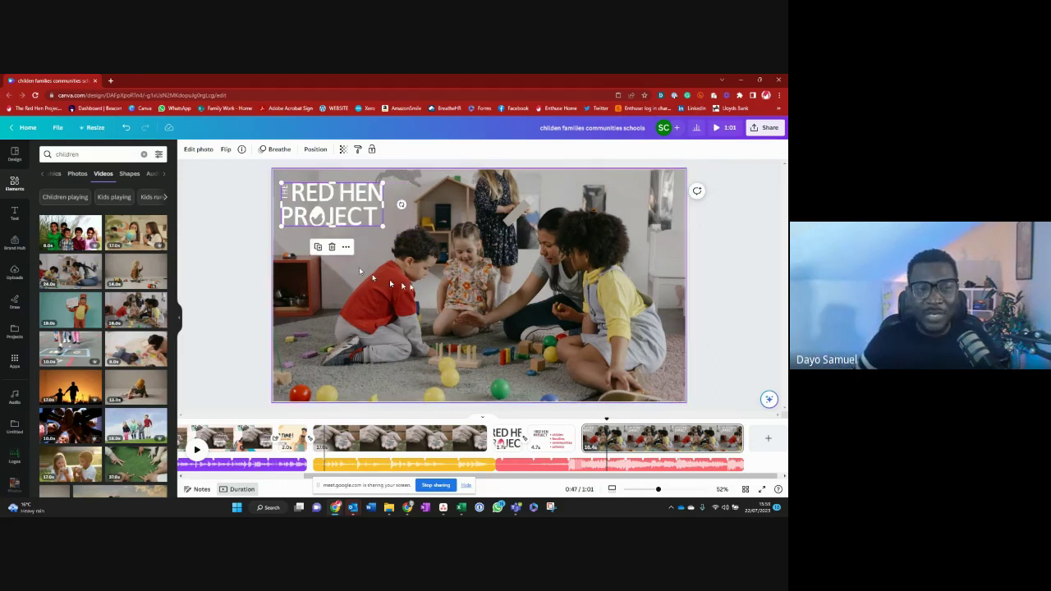
pyautogui.click(390, 279)
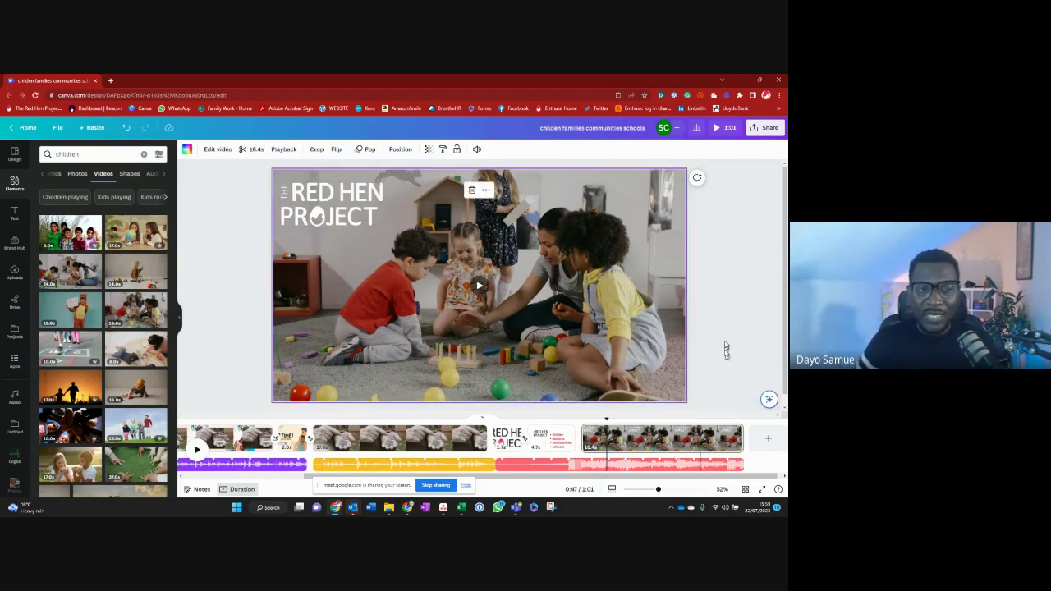
pyautogui.click(626, 483)
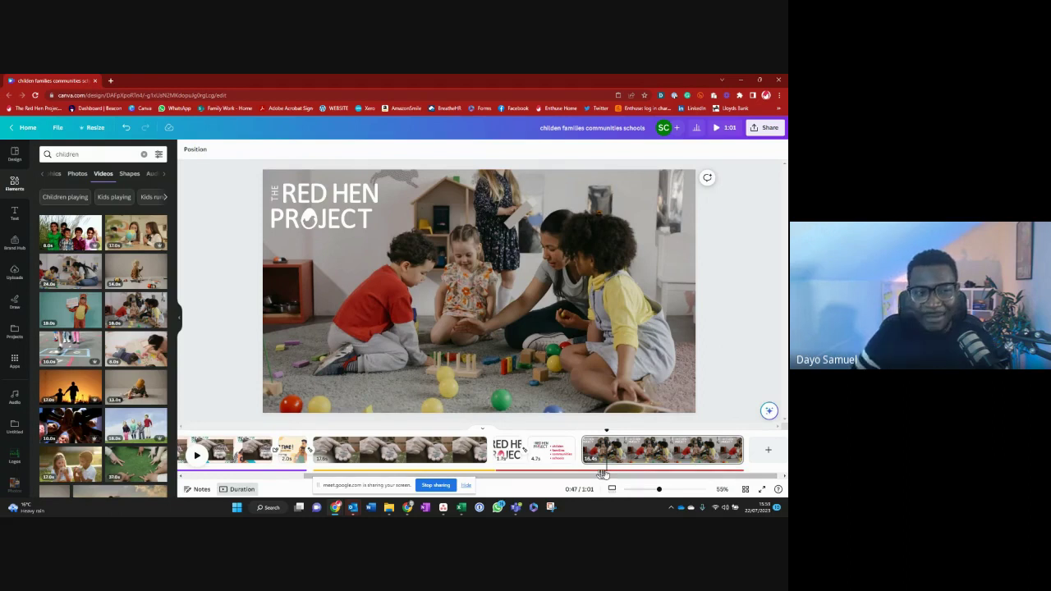
pyautogui.click(592, 471)
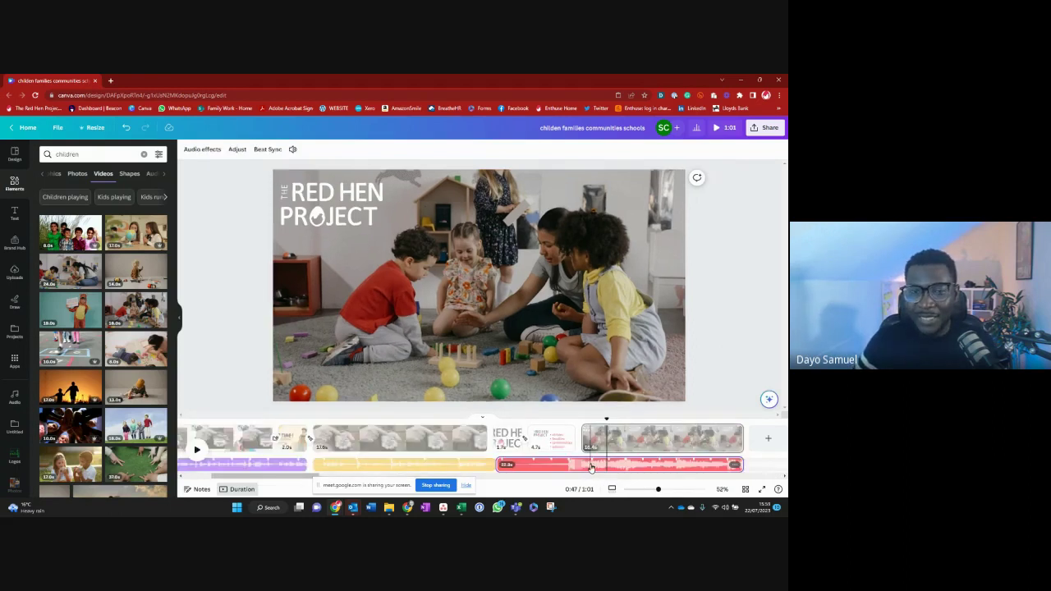
pyautogui.moveTo(591, 467); pyautogui.dragTo(542, 465)
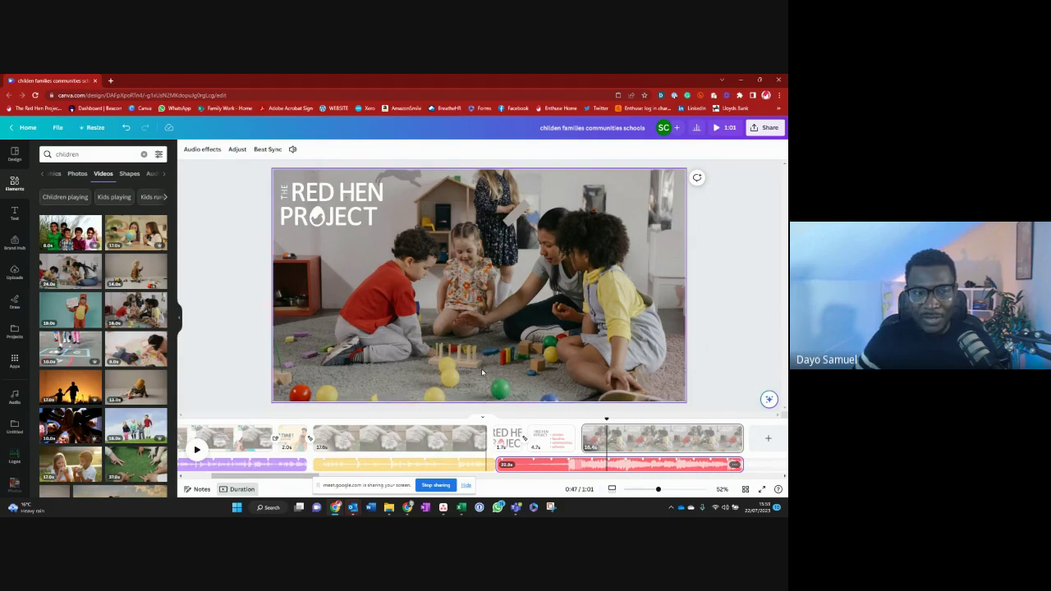
# - Add a Match & Move transition between the bulleted list page and the last page
pyautogui.click(580, 451)
pyautogui.click(582, 446)
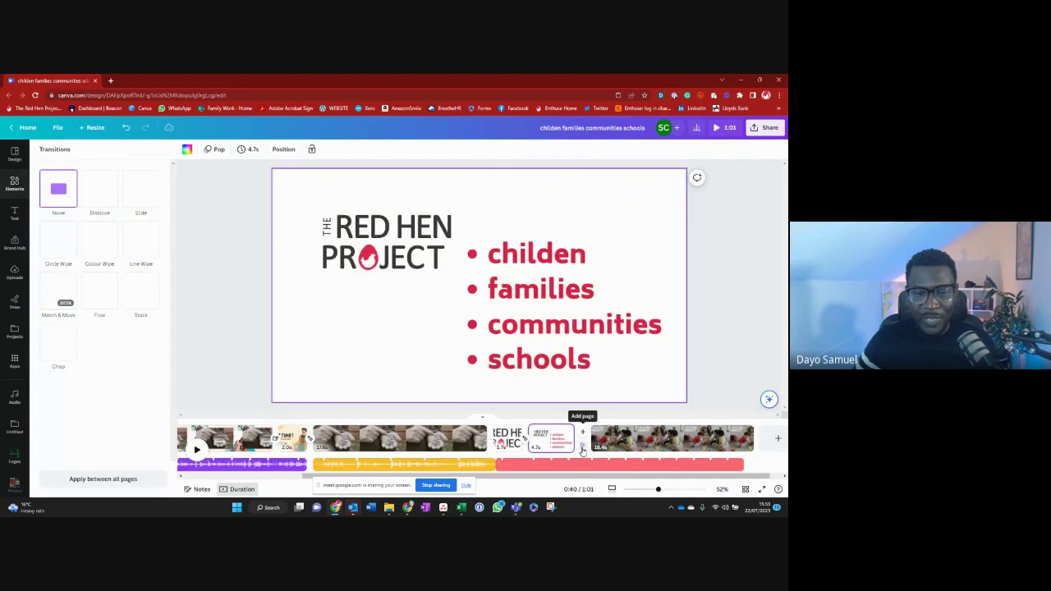
pyautogui.click(59, 296)
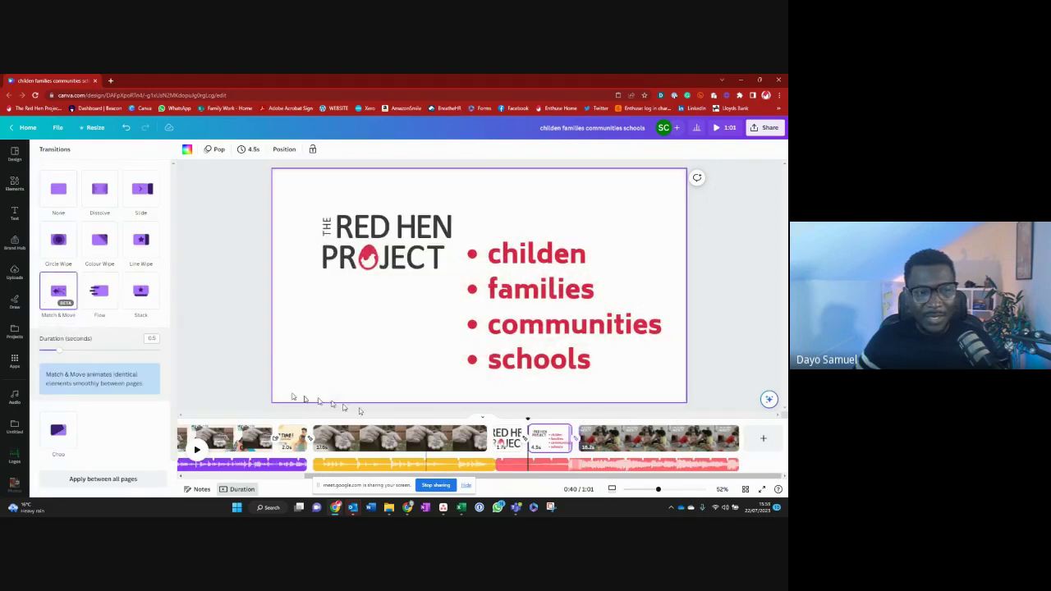
# - Play the video from the full-page logo through the last page to preview the transitions
pyautogui.click(503, 437)
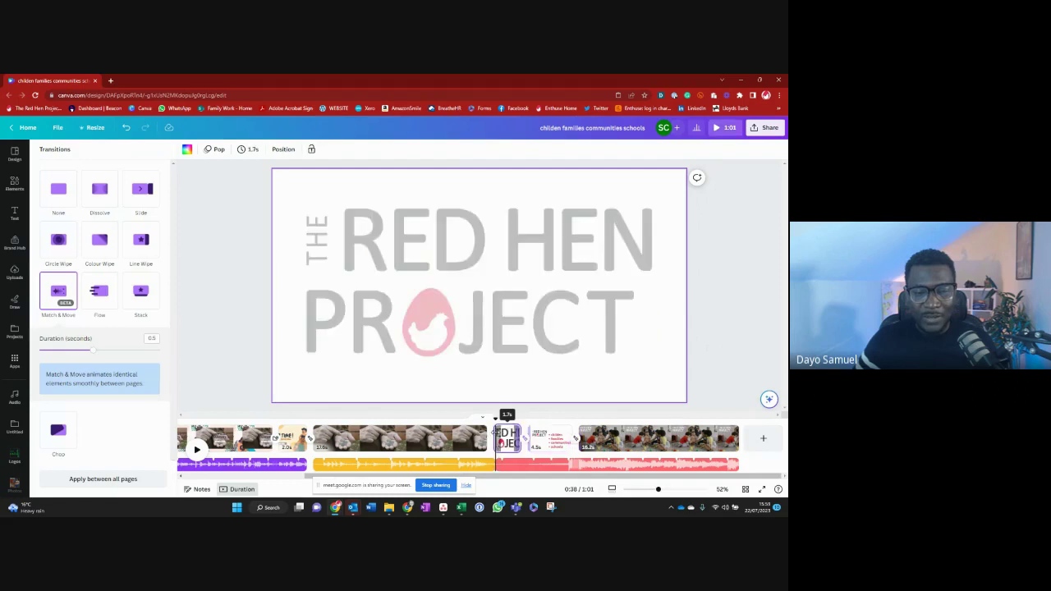
pyautogui.click(197, 450)
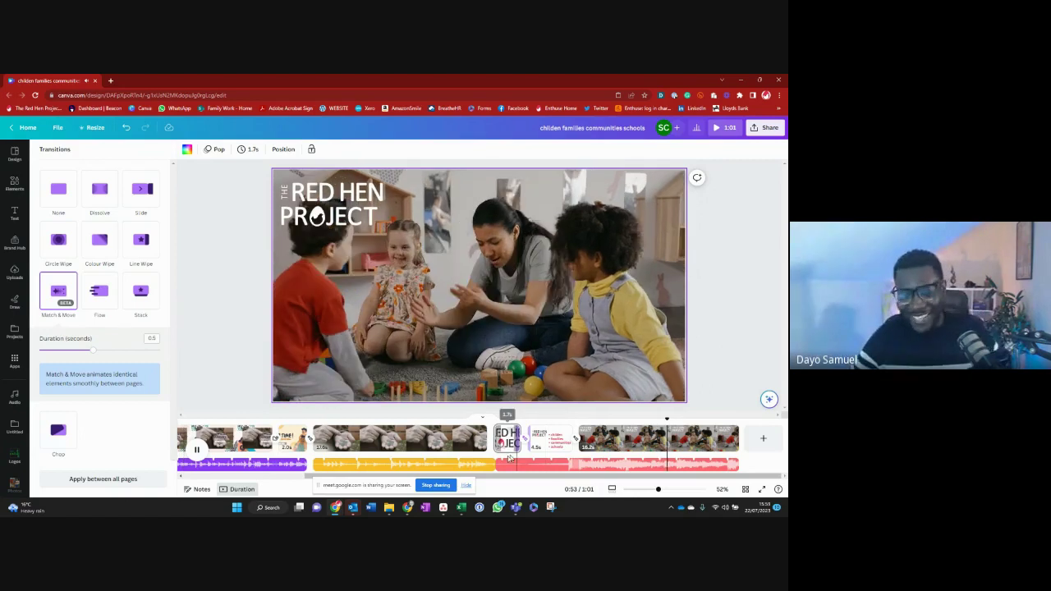
pyautogui.click(195, 450)
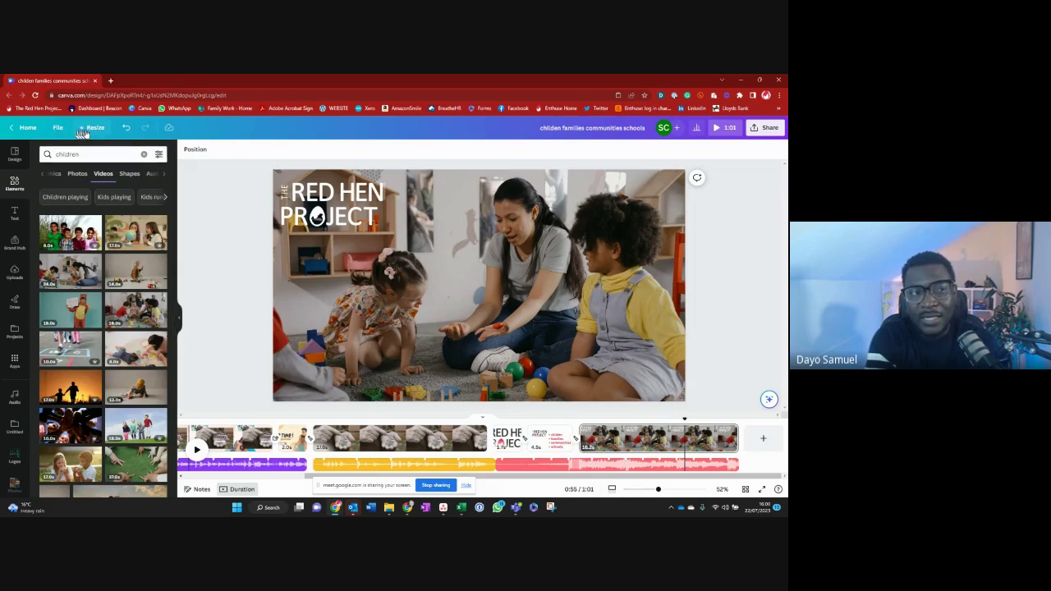
# - Search the resize formats for "inst" and create a resized copy of the design as an Instagram Reel
pyautogui.click(91, 129)
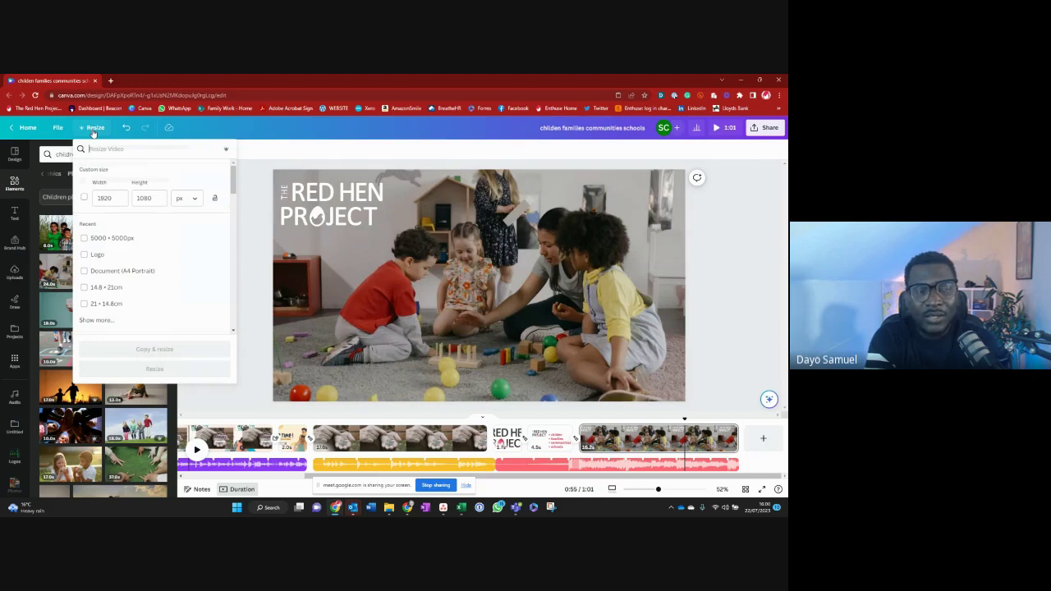
pyautogui.click(111, 198)
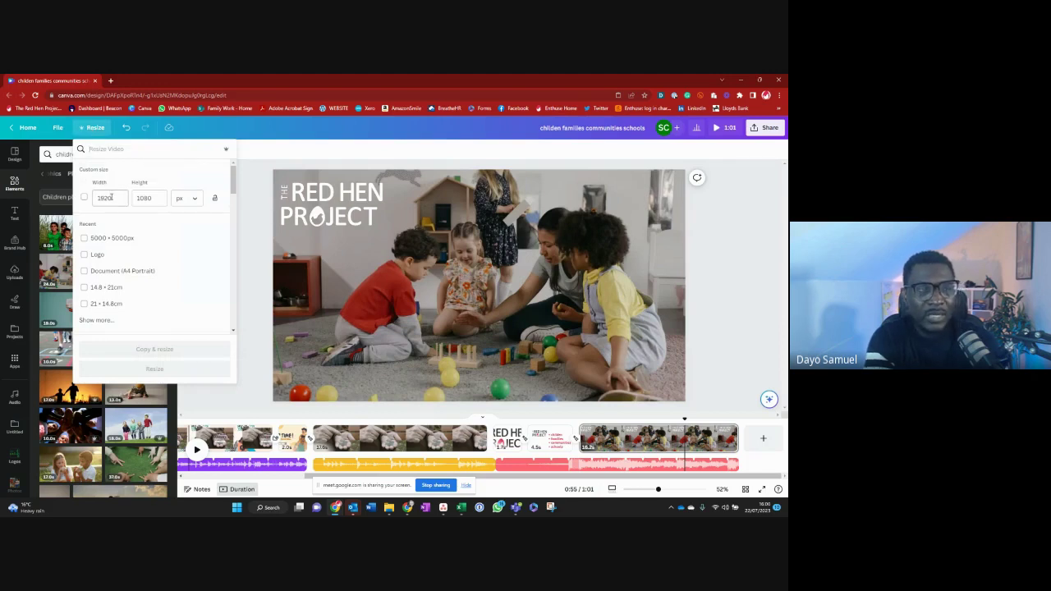
pyautogui.write('inst')
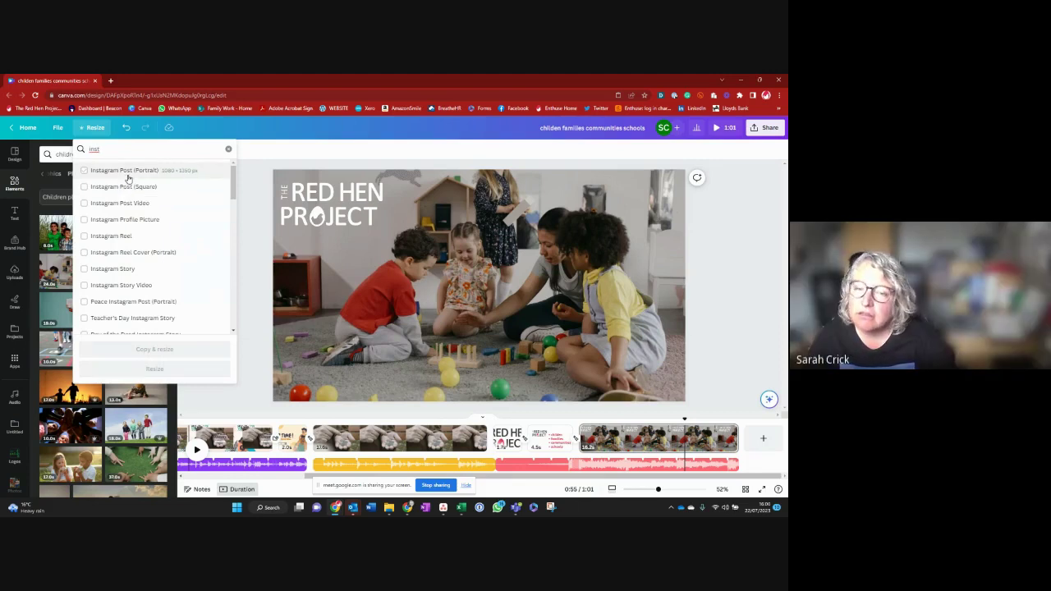
pyautogui.click(115, 236)
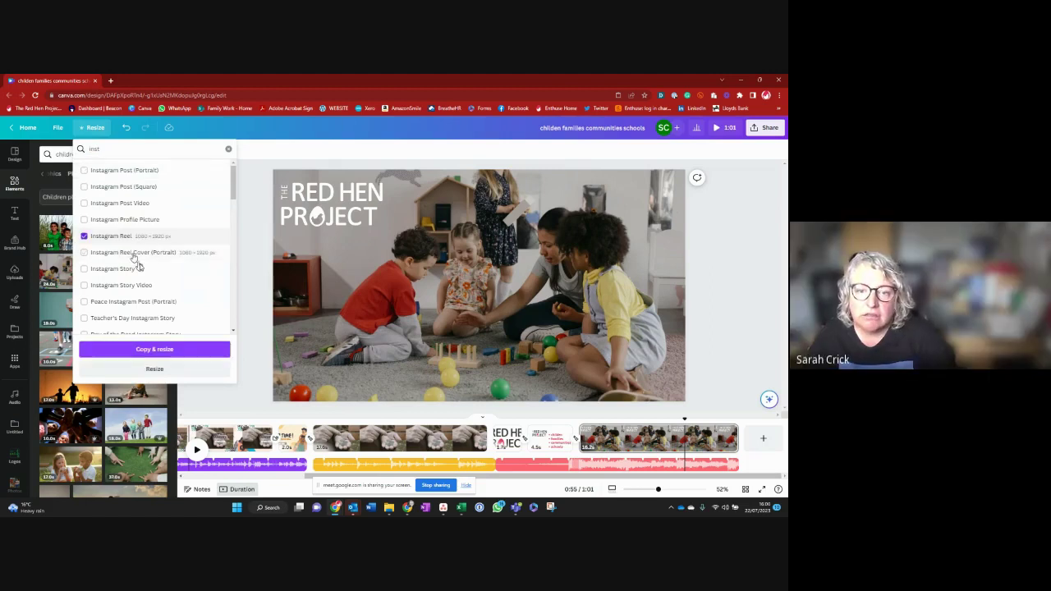
pyautogui.click(158, 350)
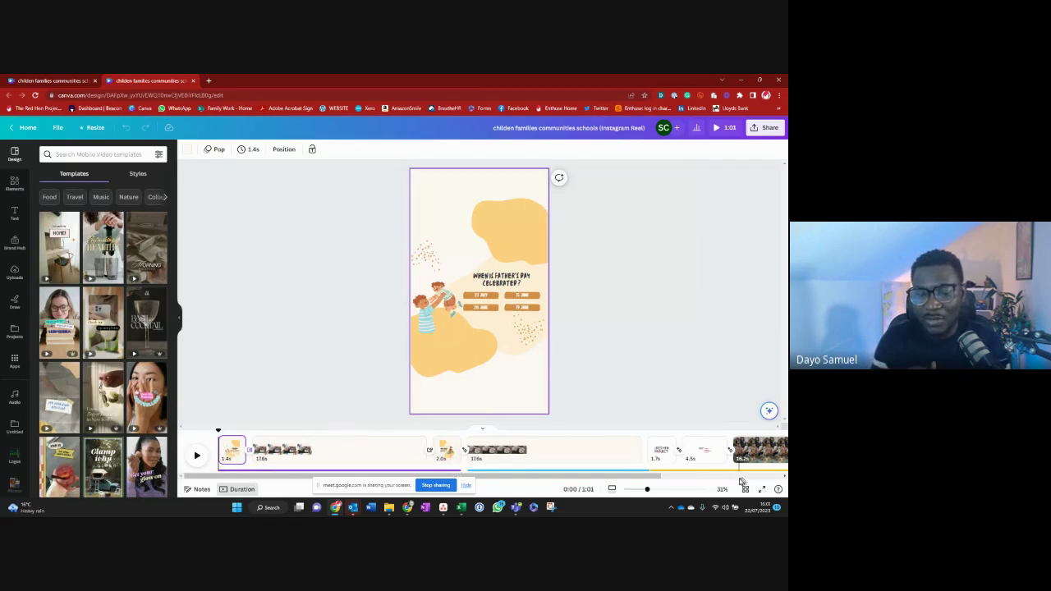
# - Review the end of the Instagram Reel timeline, checking the layout of the full-page logo and bulleted list pages
pyautogui.hscroll(3, 742, 482)
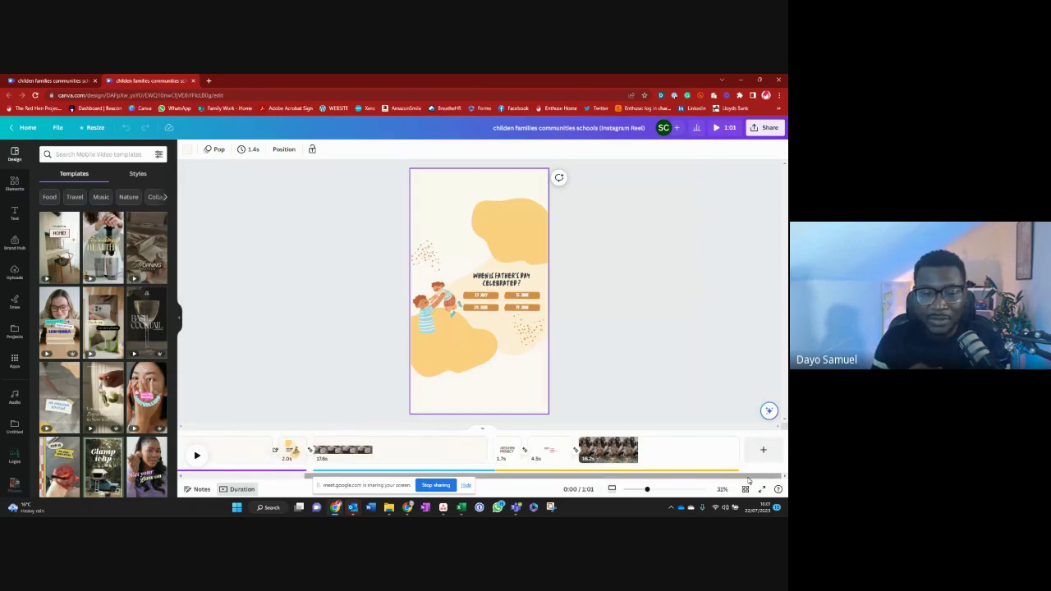
pyautogui.click(504, 470)
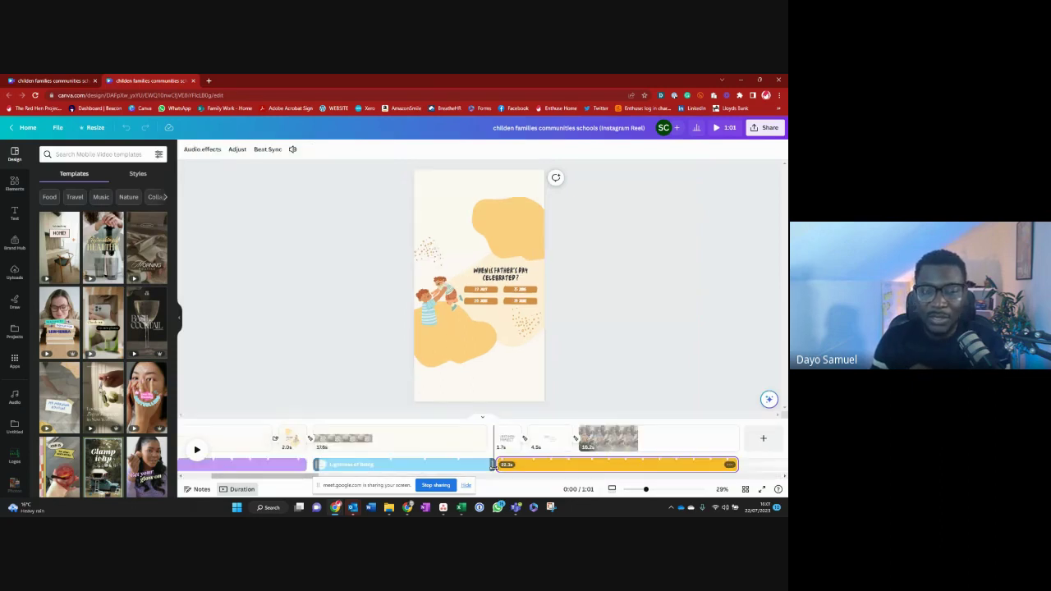
pyautogui.moveTo(493, 465); pyautogui.dragTo(498, 475)
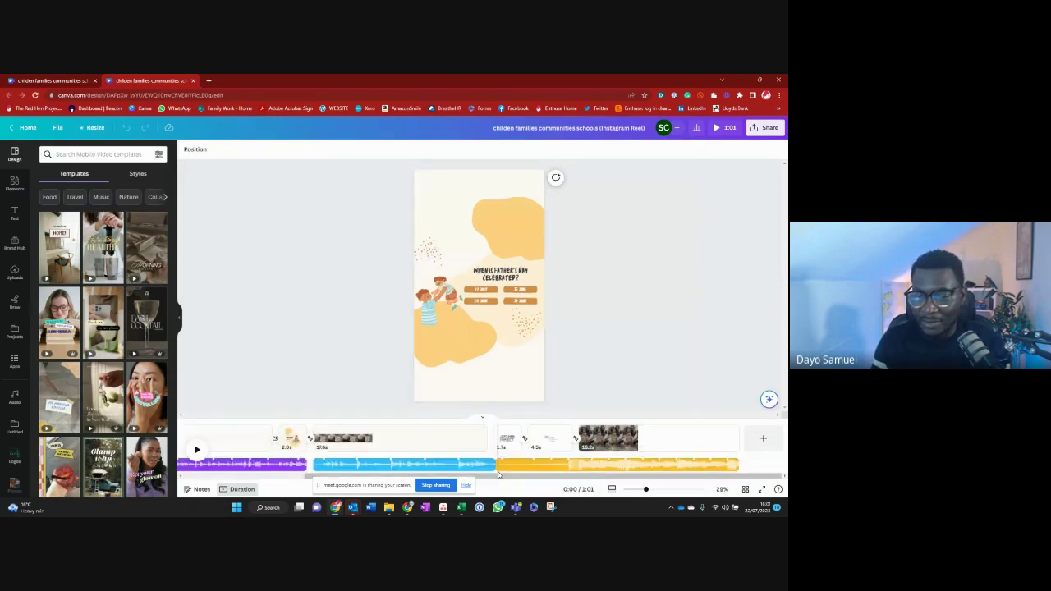
pyautogui.click(506, 439)
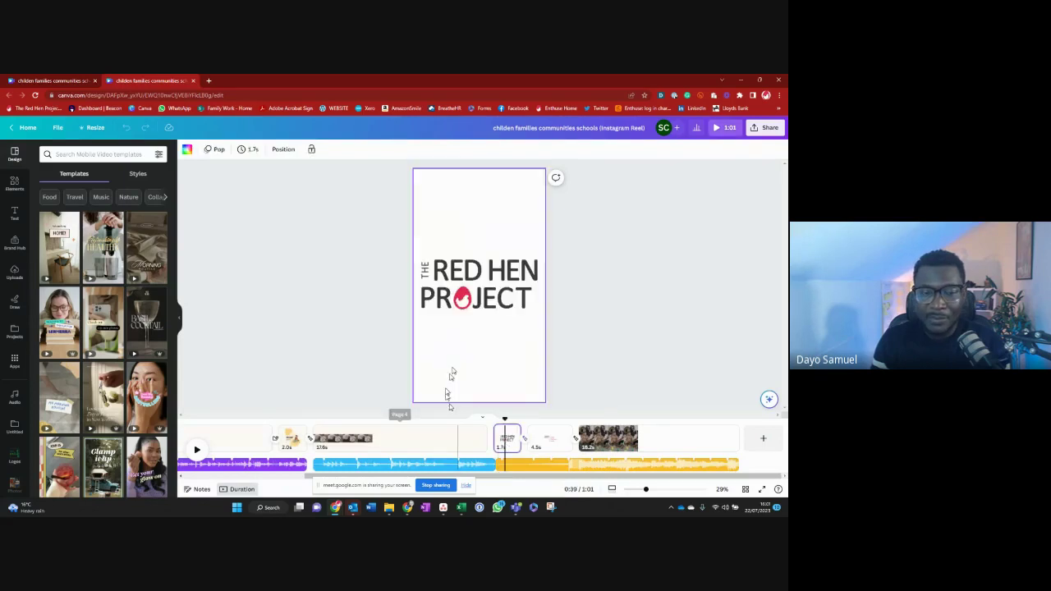
pyautogui.click(554, 430)
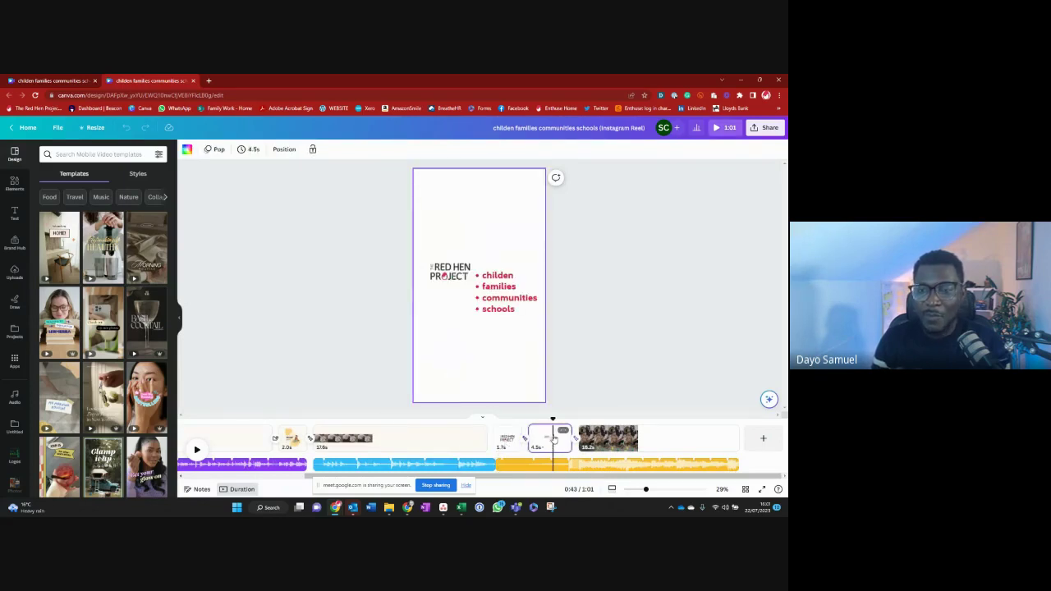
# - Move the white logo on the reel's last page up to the page's upper-left area
pyautogui.click(593, 443)
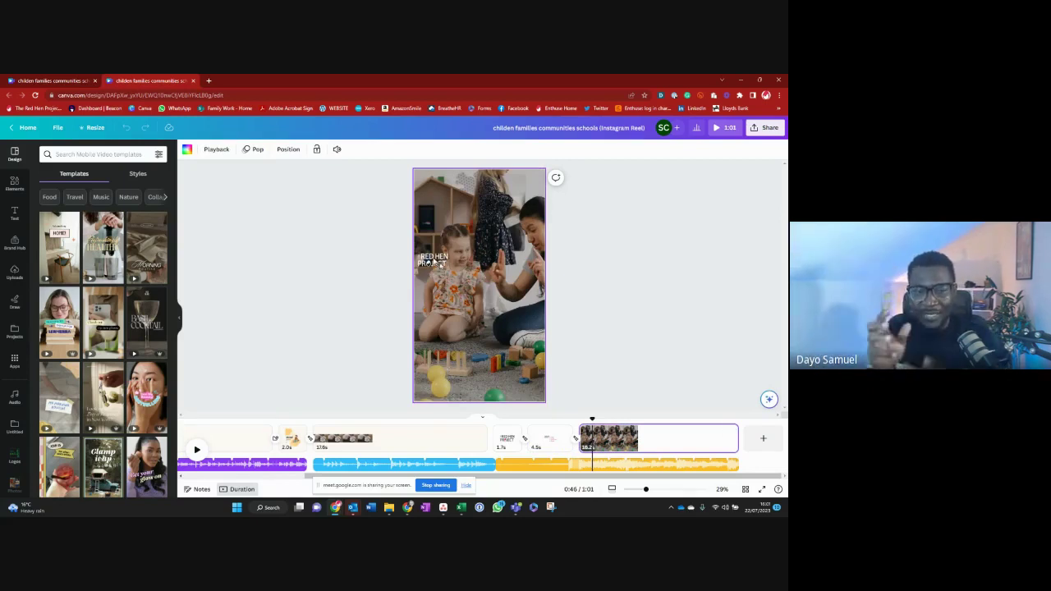
pyautogui.click(435, 262)
pyautogui.moveTo(433, 260); pyautogui.dragTo(452, 188)
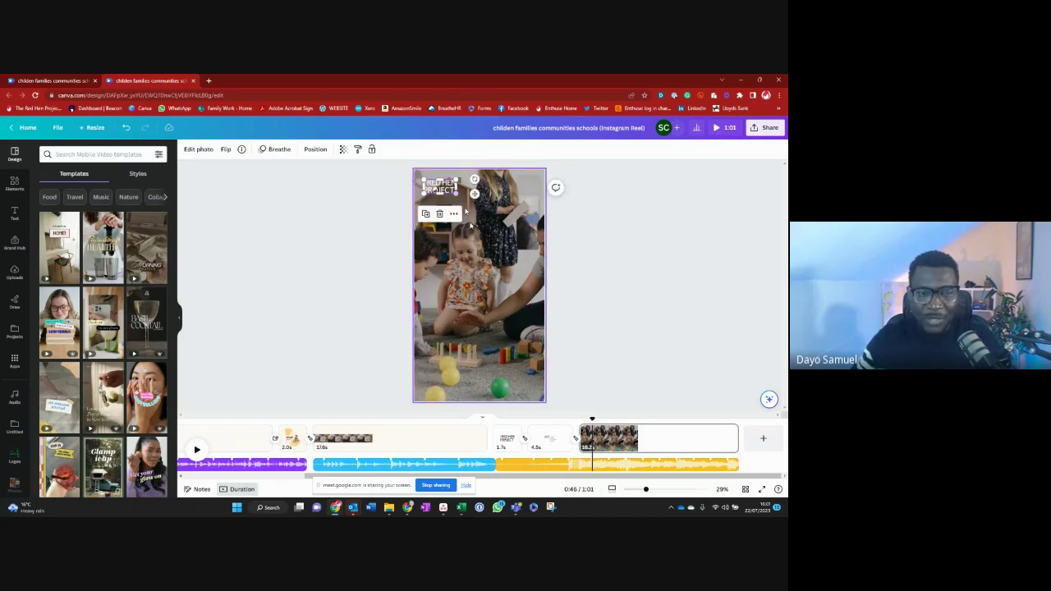
# - On the reel's bulleted list page, enlarge the logo and place it above the list, and enlarge the list text toward the left margin
pyautogui.click(551, 446)
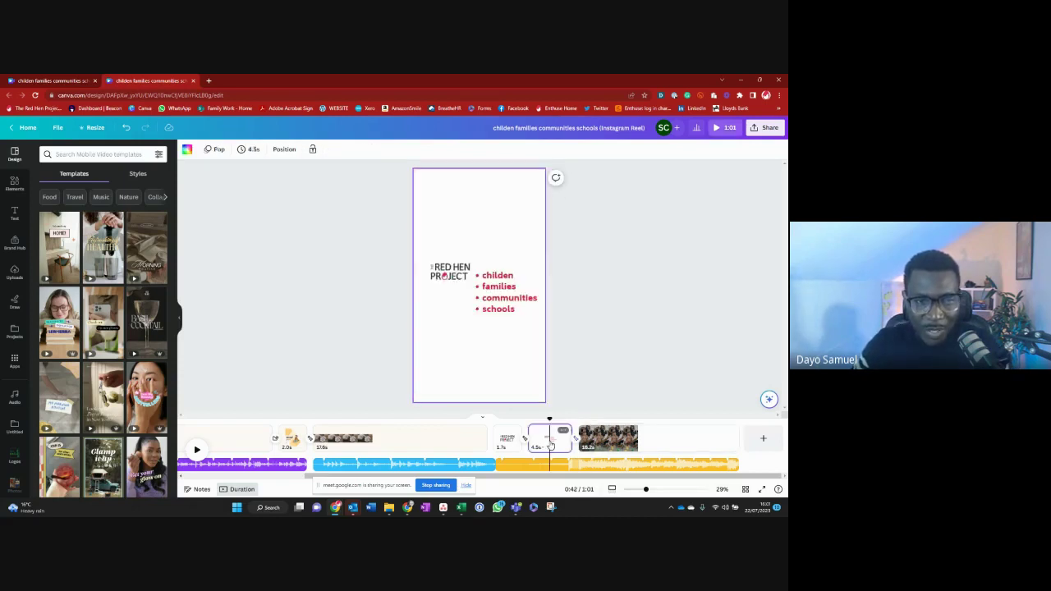
pyautogui.click(454, 272)
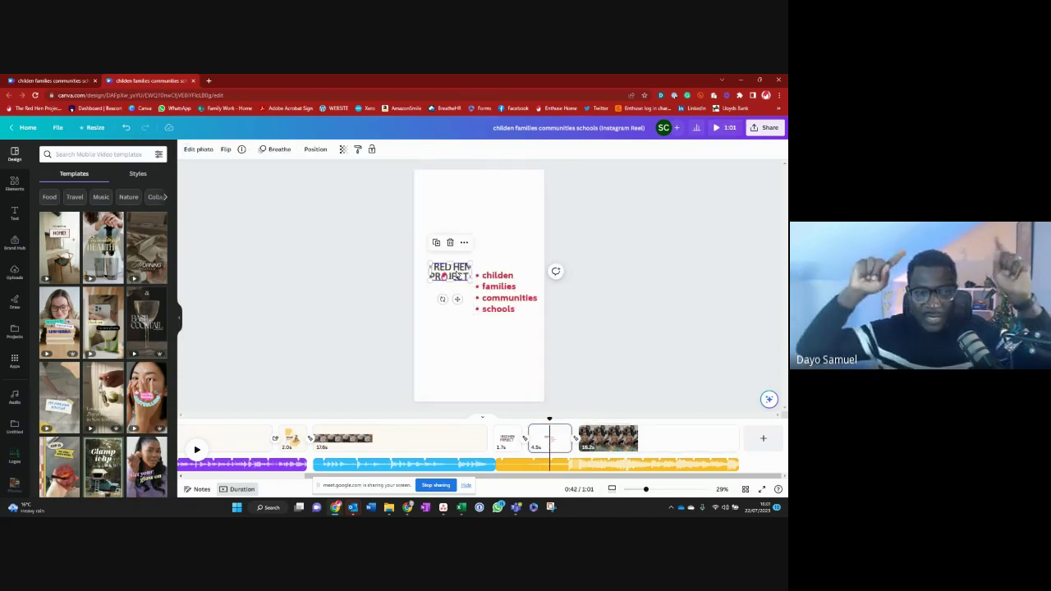
pyautogui.moveTo(457, 278); pyautogui.dragTo(527, 246)
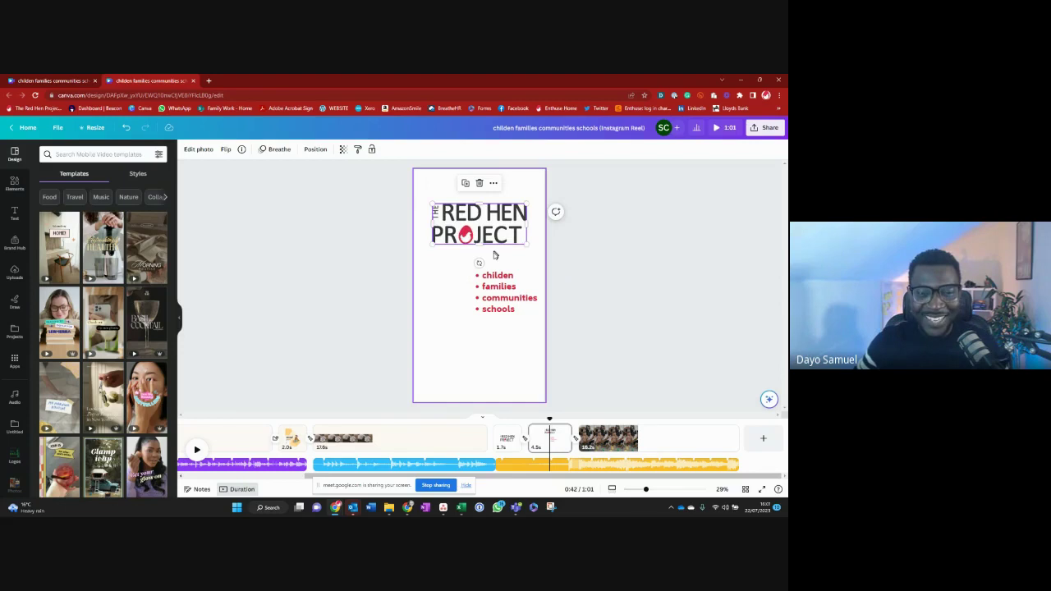
pyautogui.click(485, 287)
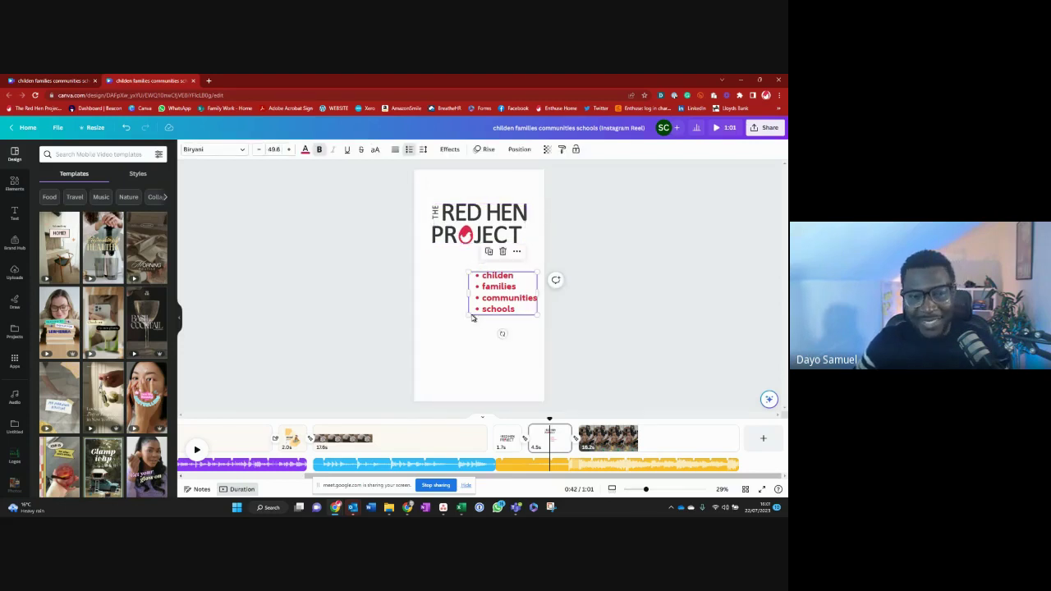
pyautogui.moveTo(470, 315); pyautogui.dragTo(431, 343)
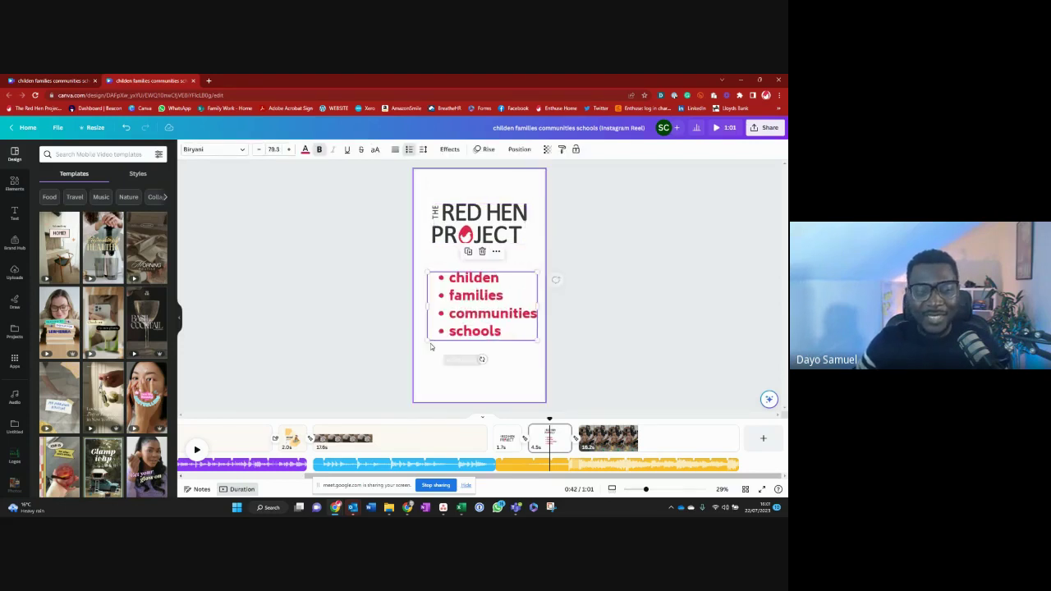
# - Narrow the text box of the reel's bulleted list and reduce the list's font size to 70.3
pyautogui.moveTo(538, 305); pyautogui.dragTo(530, 308)
pyautogui.moveTo(520, 354); pyautogui.dragTo(520, 353)
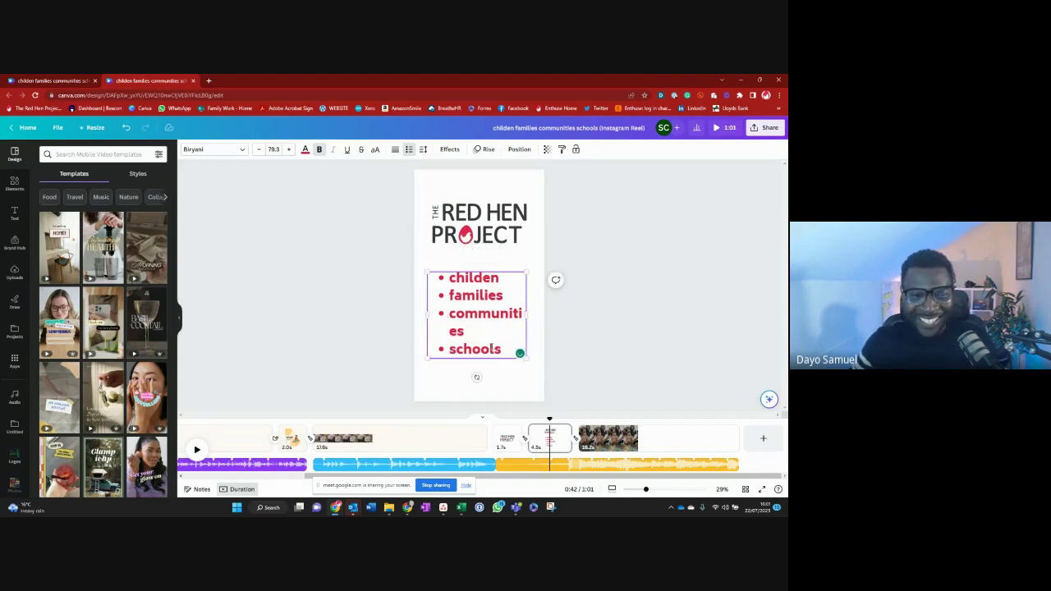
pyautogui.doubleClick(520, 353)
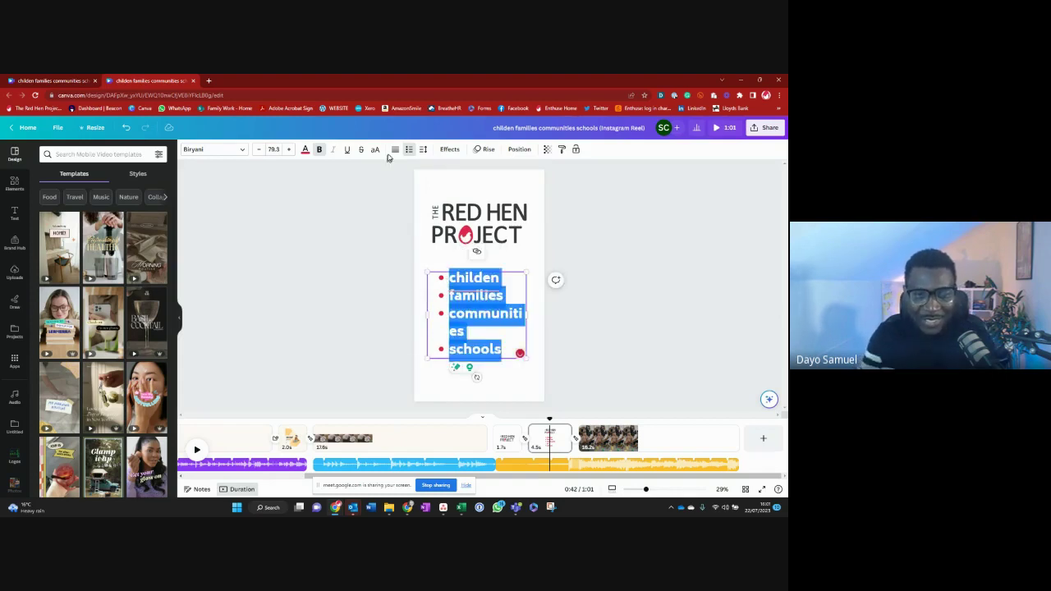
pyautogui.click(258, 152)
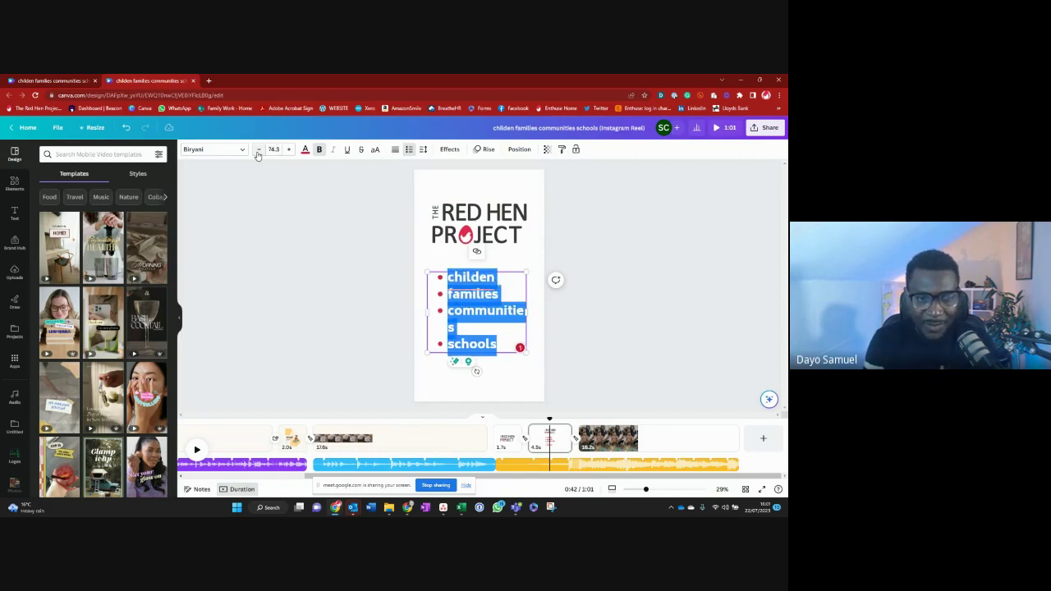
pyautogui.click(258, 151)
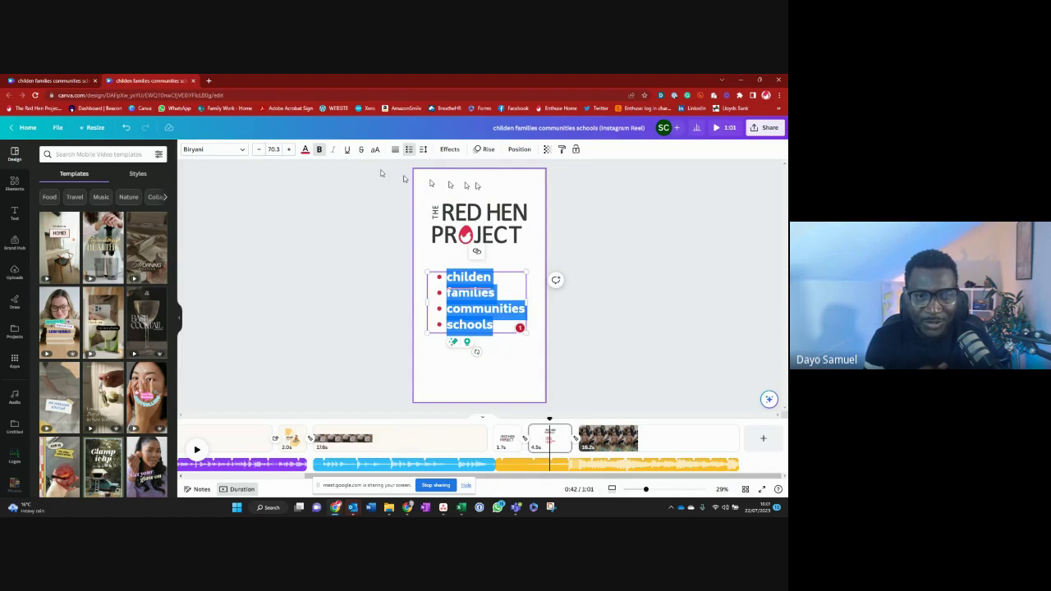
# - Enlarge the white logo in the upper-left area of the reel's closing video page to about 375 by 161
pyautogui.click(509, 443)
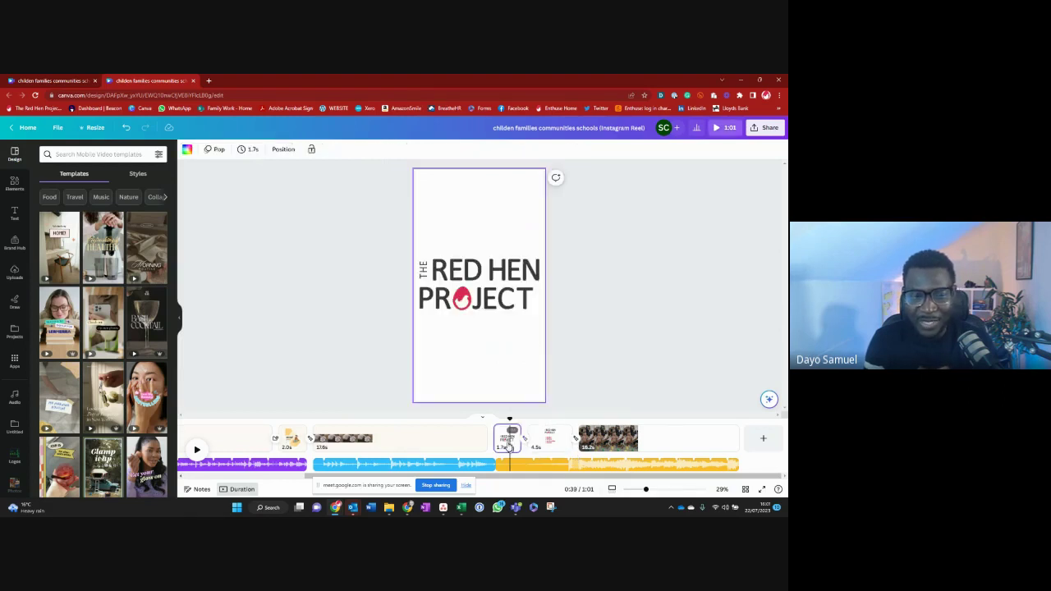
pyautogui.click(586, 449)
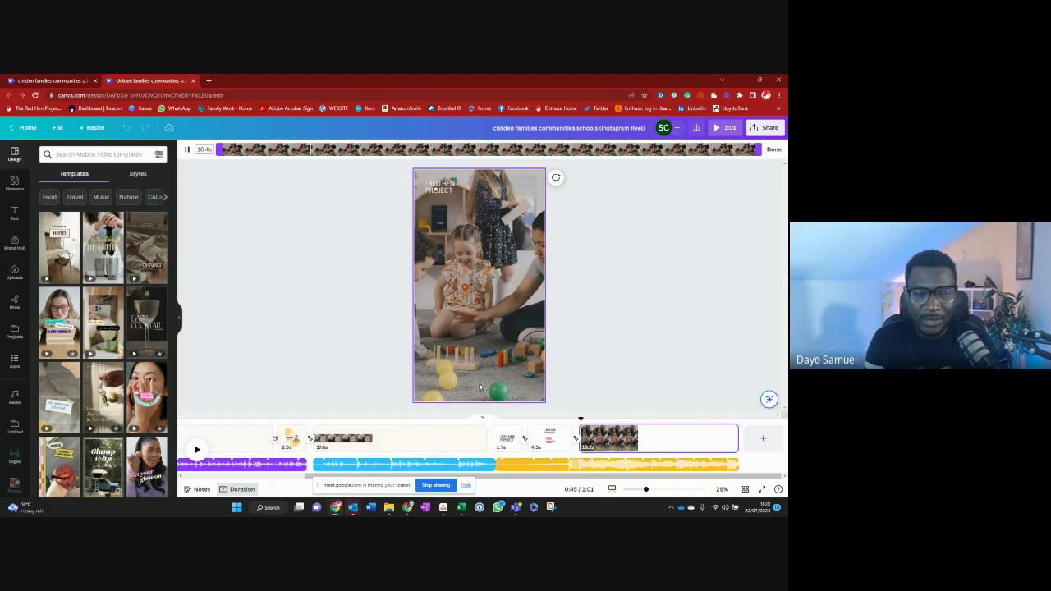
pyautogui.click(435, 191)
pyautogui.moveTo(455, 192); pyautogui.dragTo(464, 211)
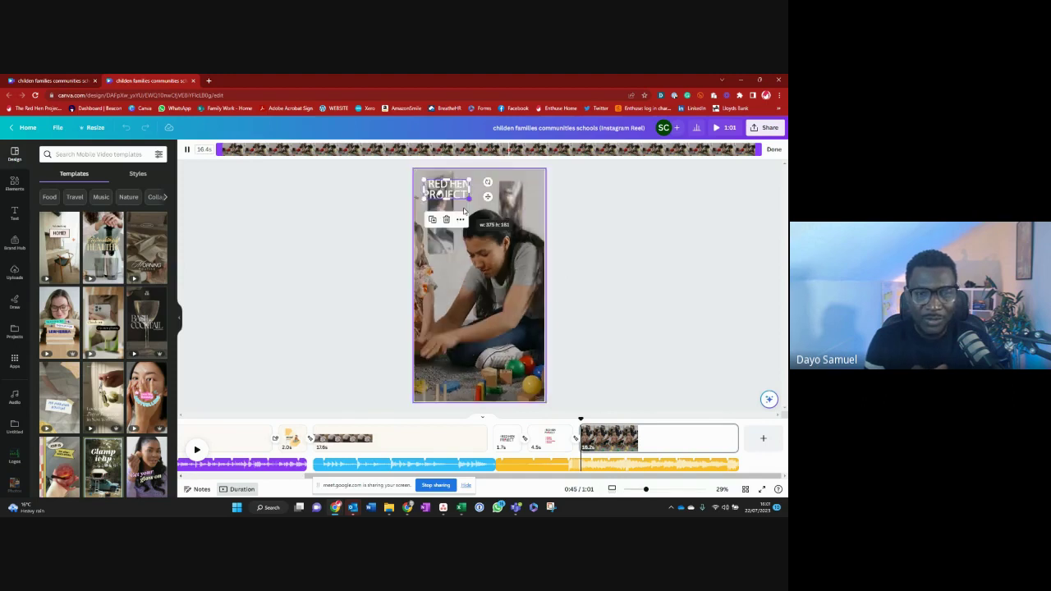
pyautogui.click(627, 301)
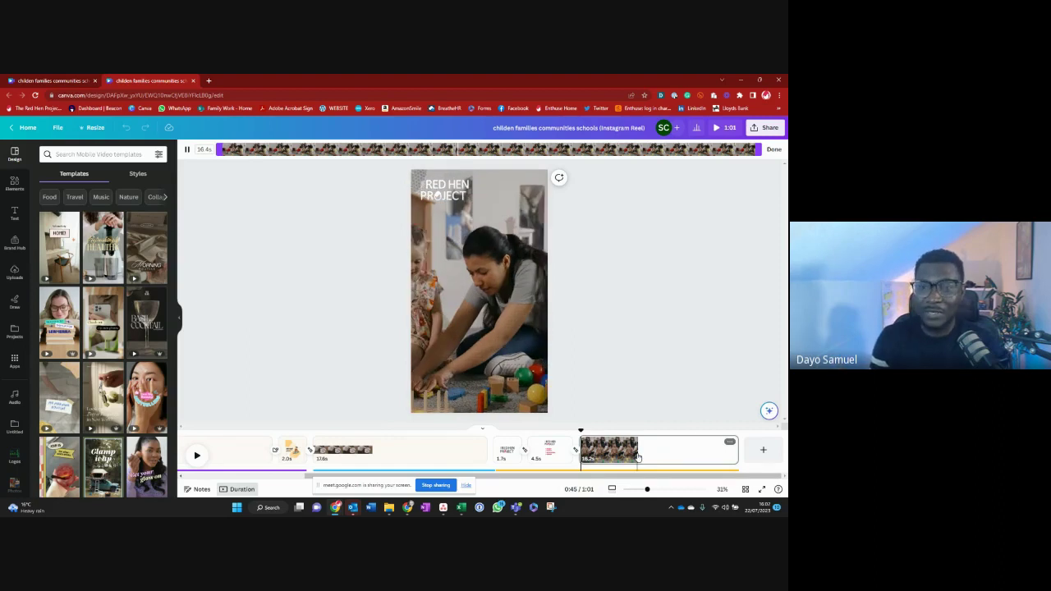
# - Move the closing video page ahead of the bulleted list page in the timeline
pyautogui.scroll(-3, 638, 458)
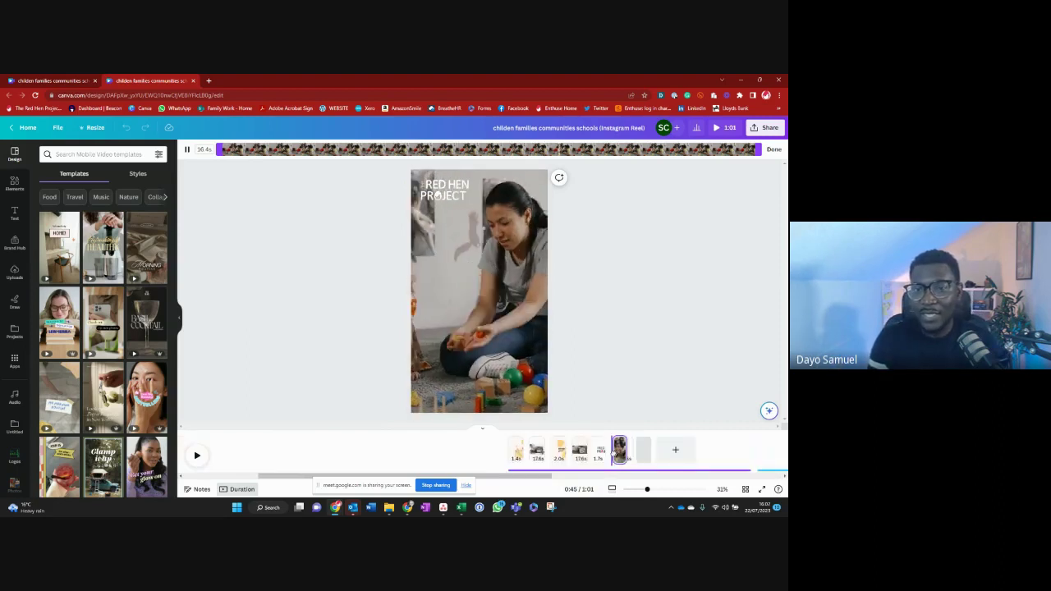
pyautogui.scroll(3, 618, 454)
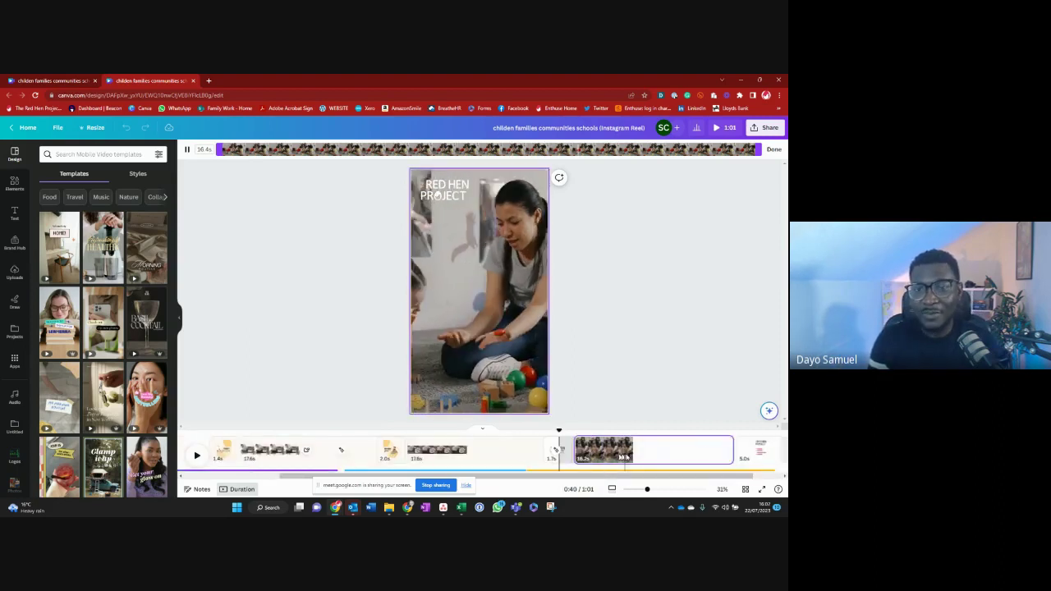
pyautogui.click(619, 456)
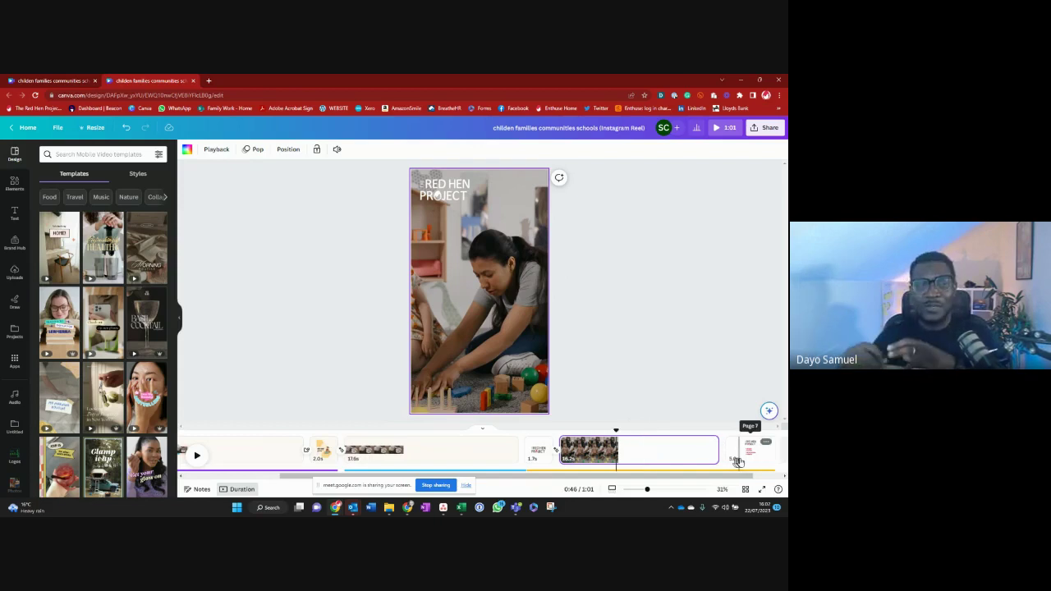
# - Move the bulleted list page ahead of the full-page logo page, and return the logo page to its place before the list
pyautogui.click(738, 460)
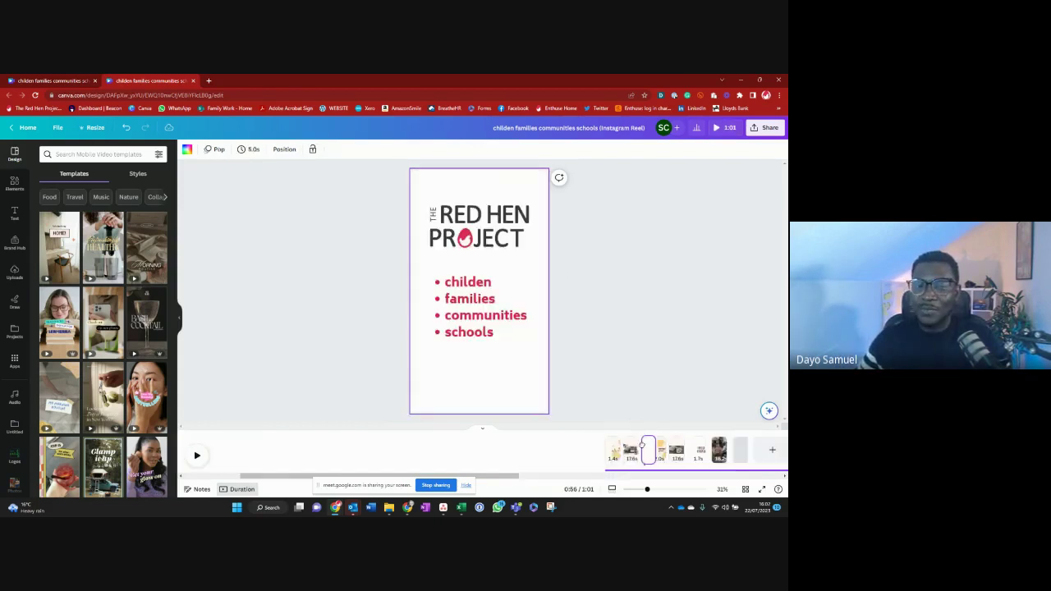
pyautogui.moveTo(643, 445); pyautogui.dragTo(703, 450)
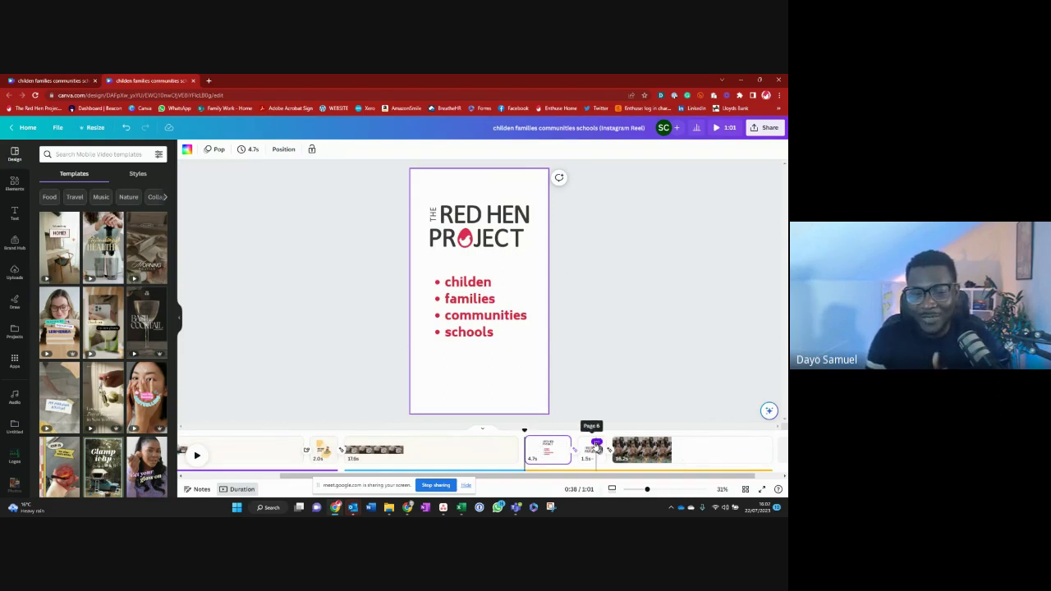
pyautogui.moveTo(597, 446); pyautogui.dragTo(546, 441)
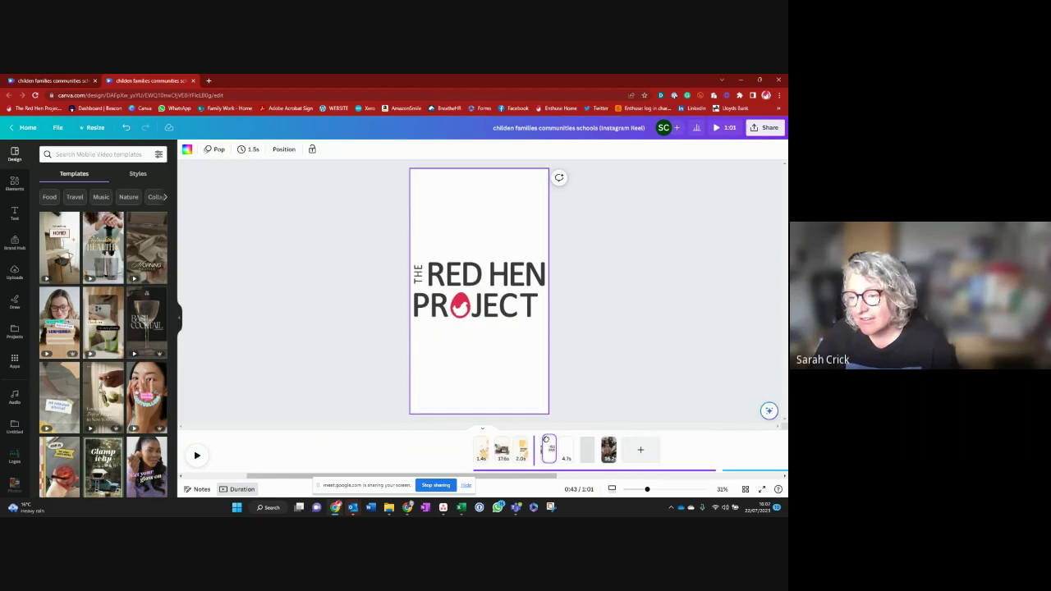
pyautogui.moveTo(546, 440); pyautogui.dragTo(558, 441)
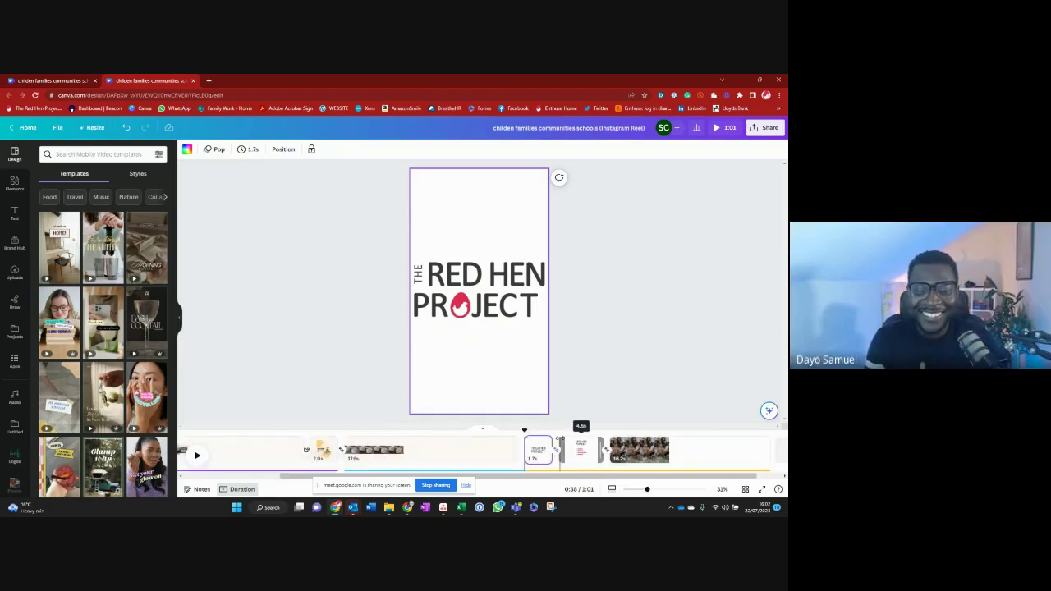
# - Trim the end of the closing video page to shorten it to 6.4 seconds
pyautogui.click(659, 447)
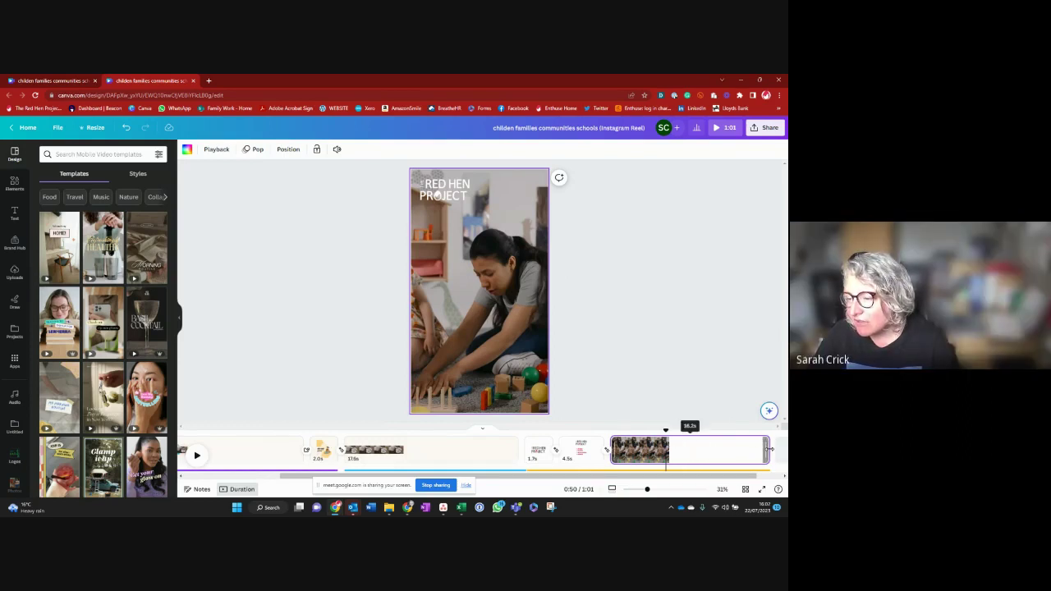
pyautogui.moveTo(769, 449); pyautogui.dragTo(636, 433)
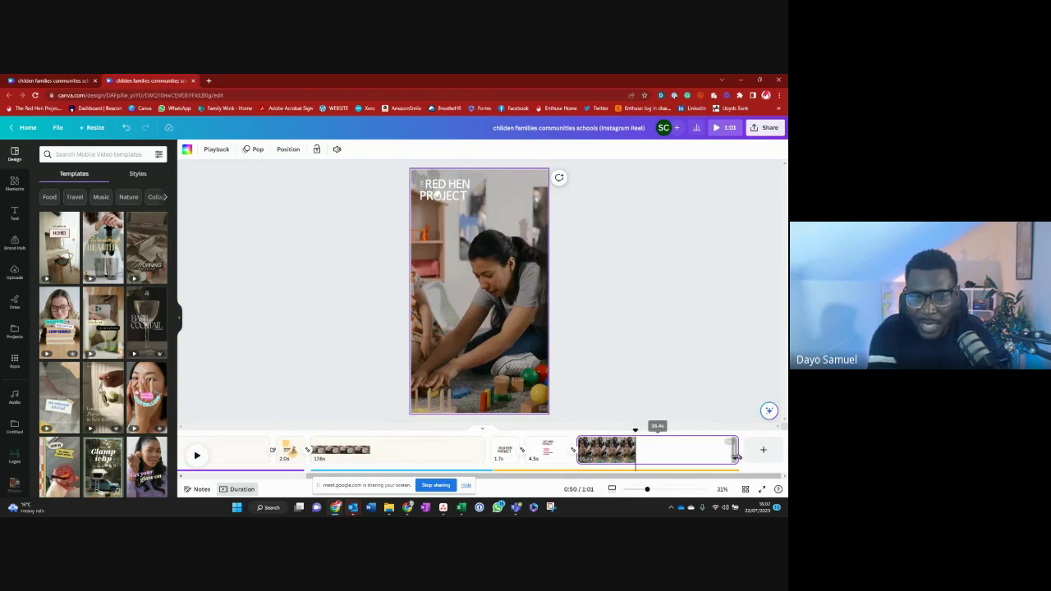
pyautogui.moveTo(739, 450); pyautogui.dragTo(636, 456)
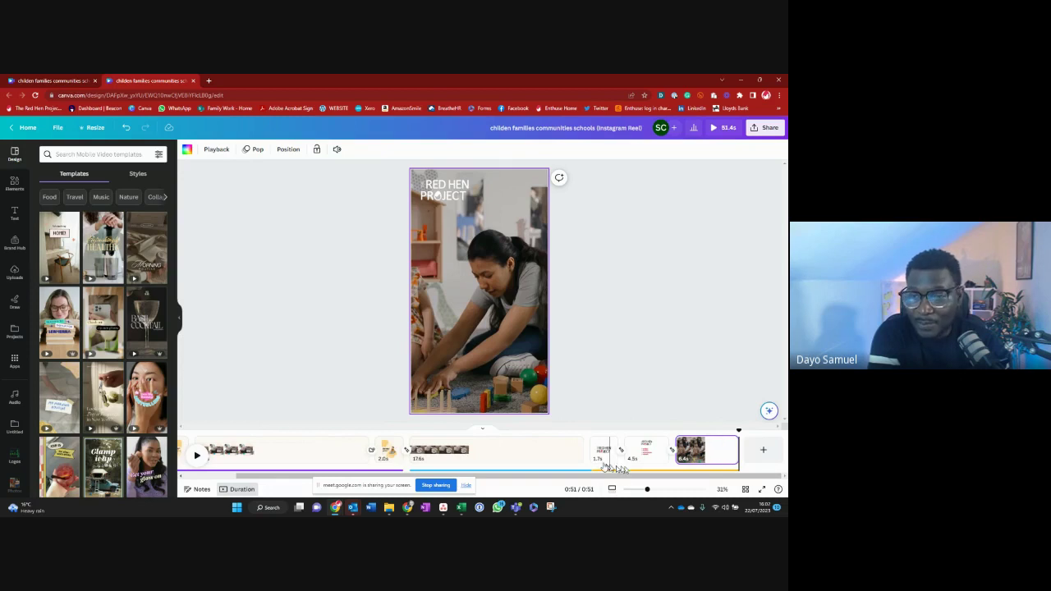
# - Play the reel twice from the full-page logo page into the closing video to check the transitions and shortened ending
pyautogui.click(592, 458)
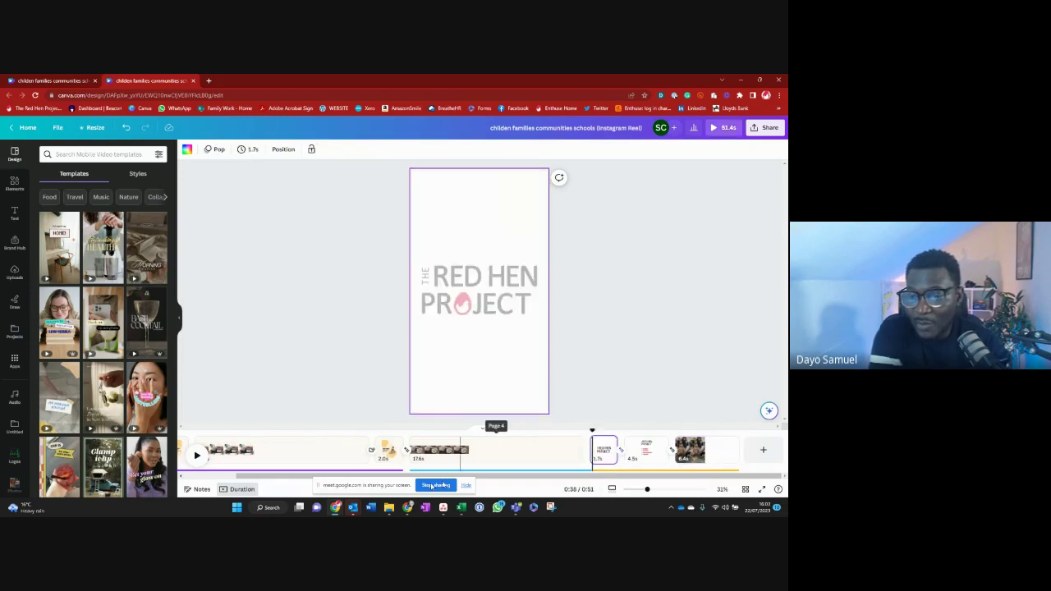
pyautogui.click(196, 457)
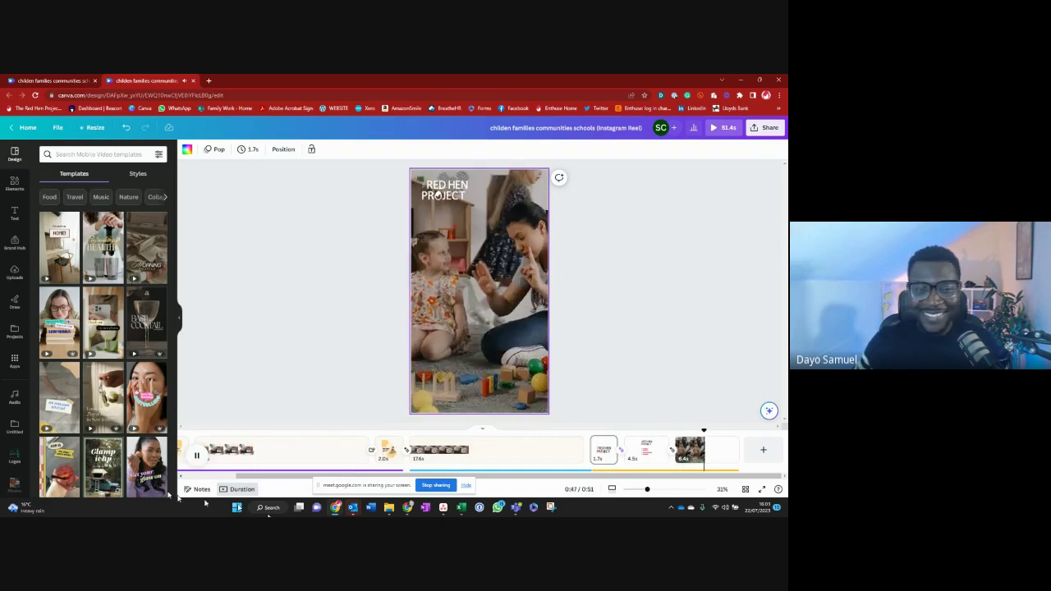
pyautogui.click(197, 455)
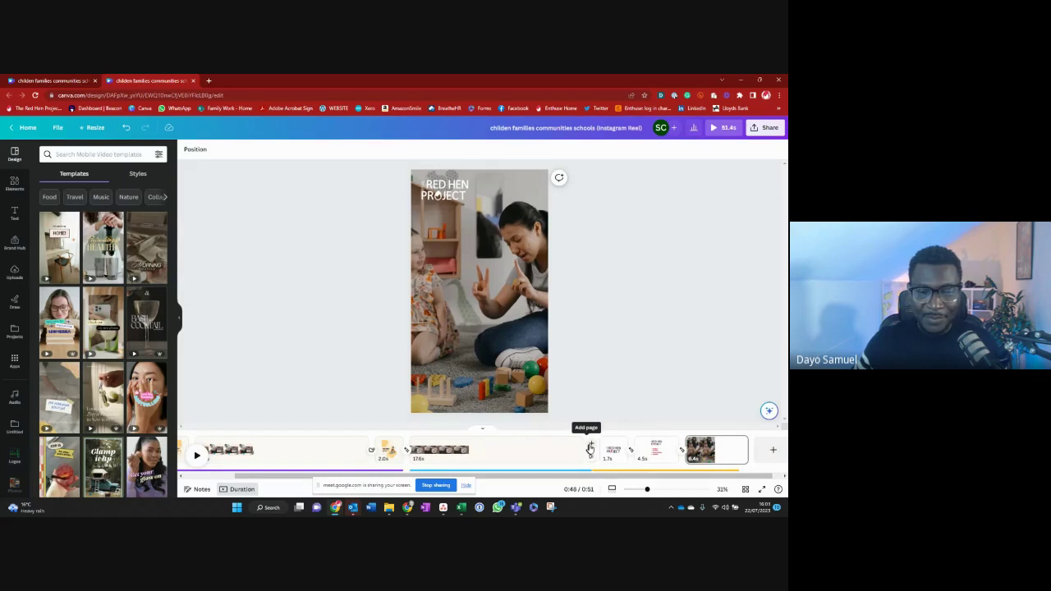
pyautogui.click(604, 450)
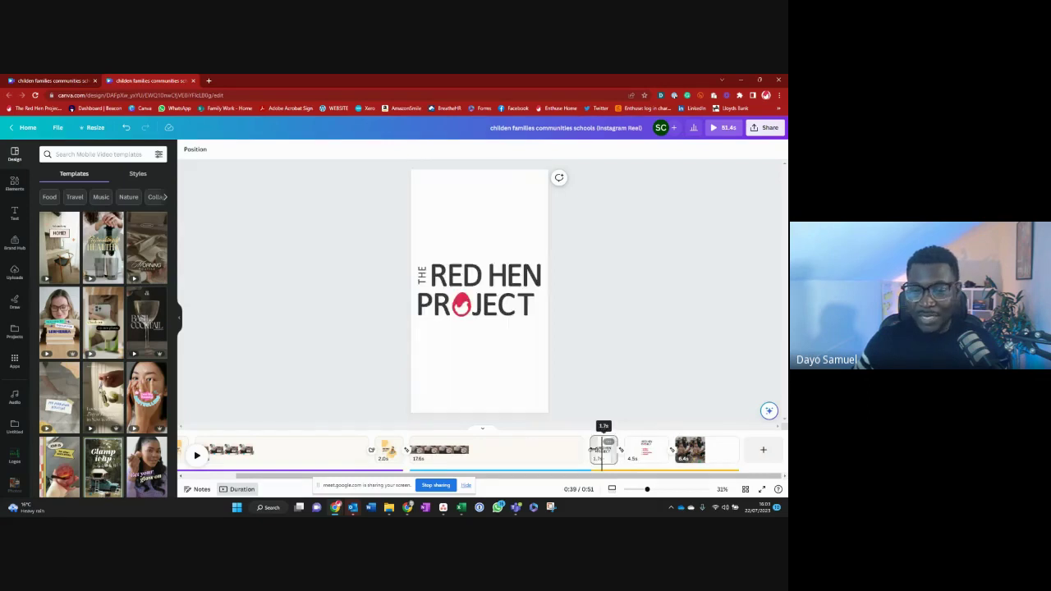
pyautogui.click(604, 450)
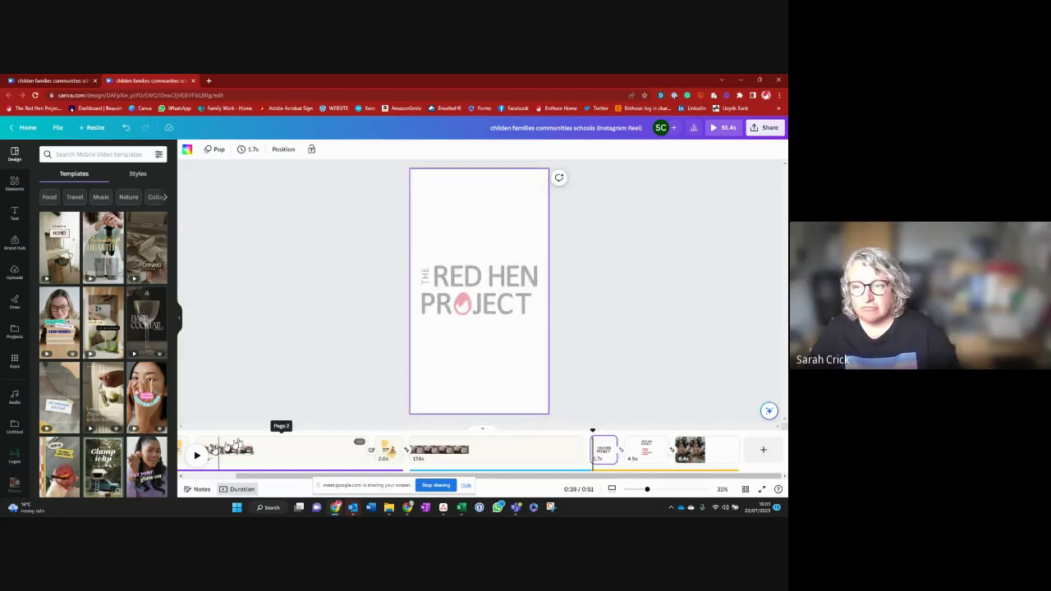
pyautogui.click(197, 456)
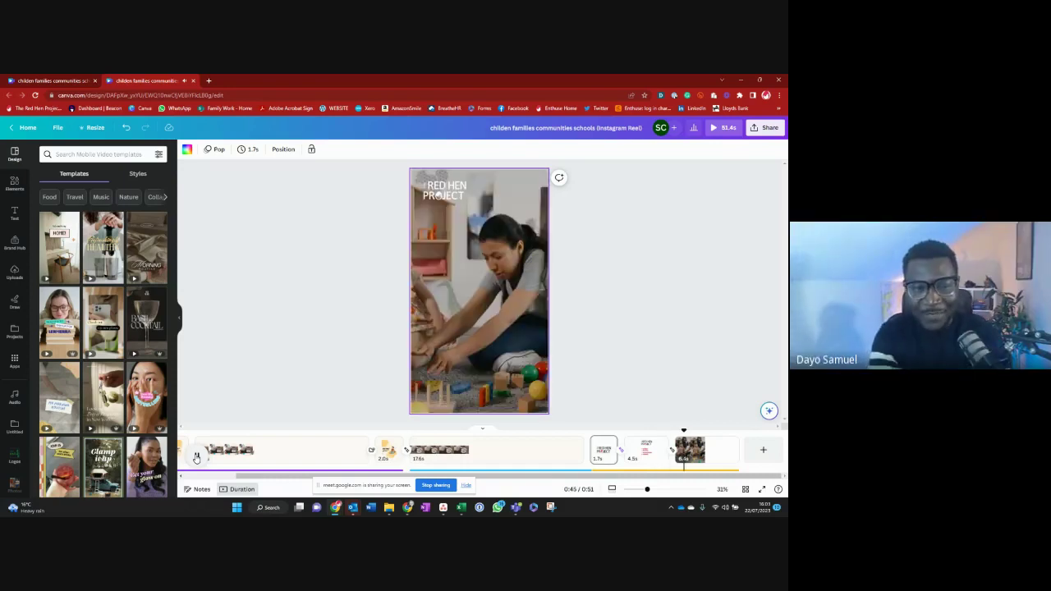
pyautogui.click(196, 457)
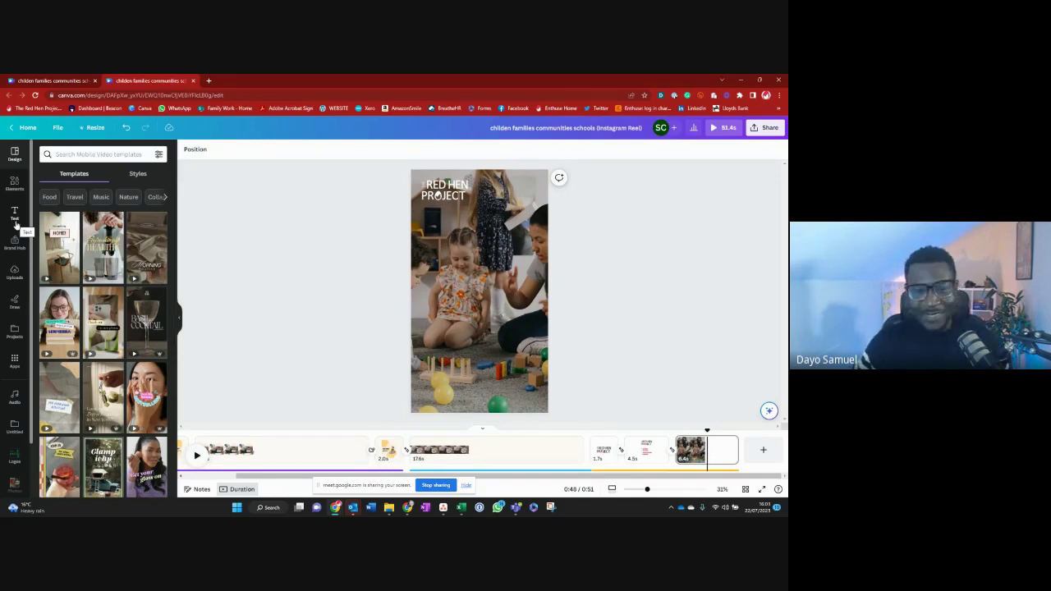
# - Apply the filter The Blues to the closing page's background video and set its intensity to 44
pyautogui.click(492, 262)
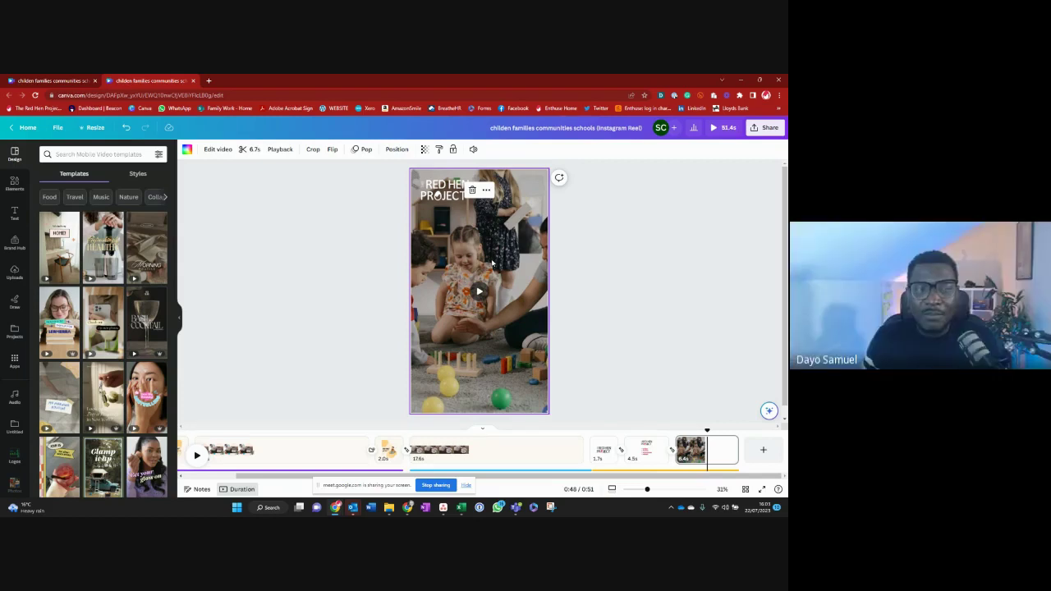
pyautogui.rightClick(492, 263)
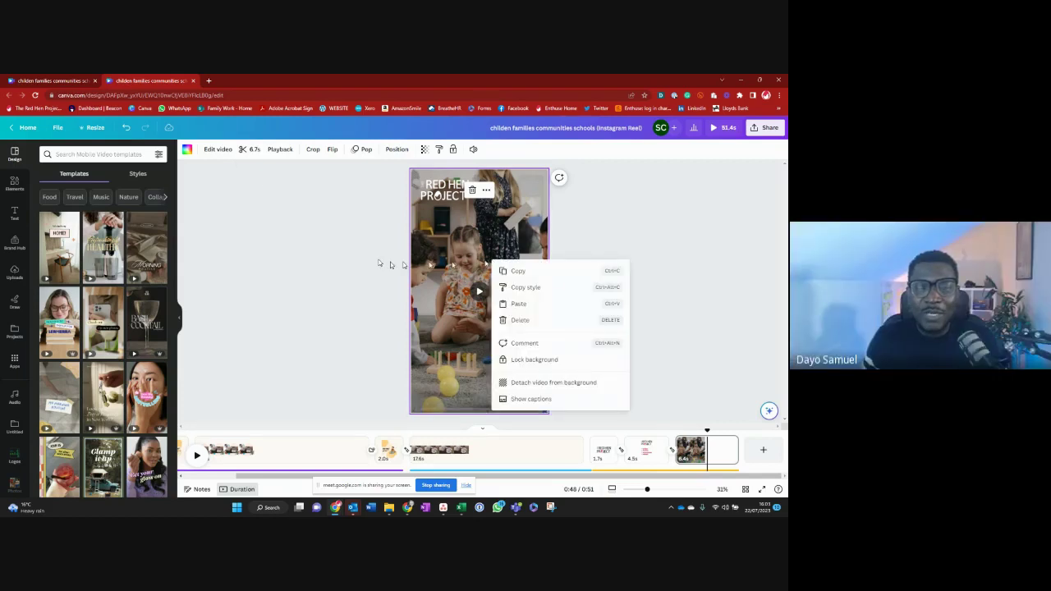
pyautogui.click(212, 154)
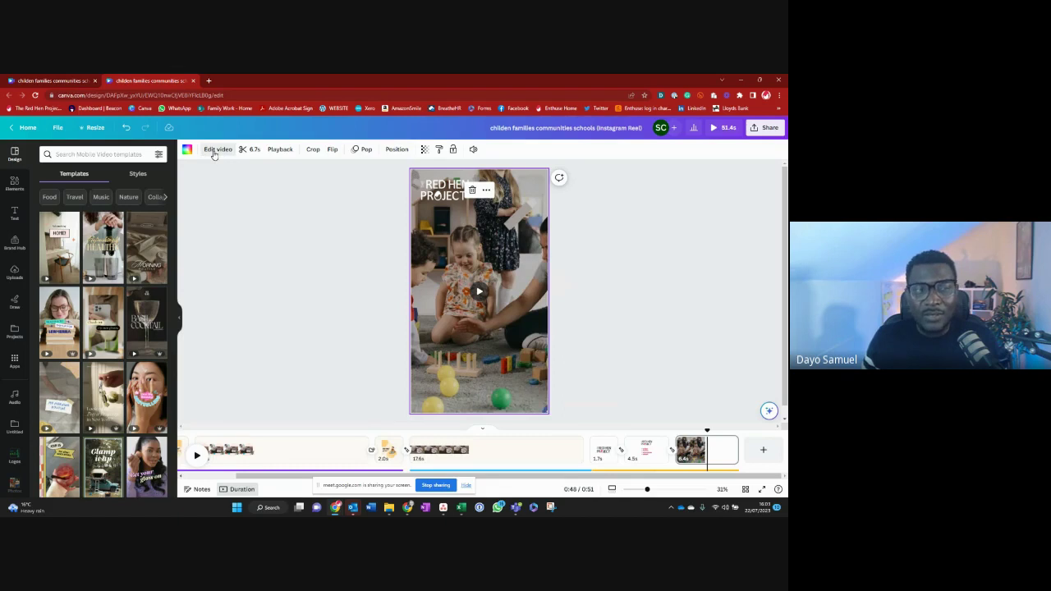
pyautogui.click(217, 149)
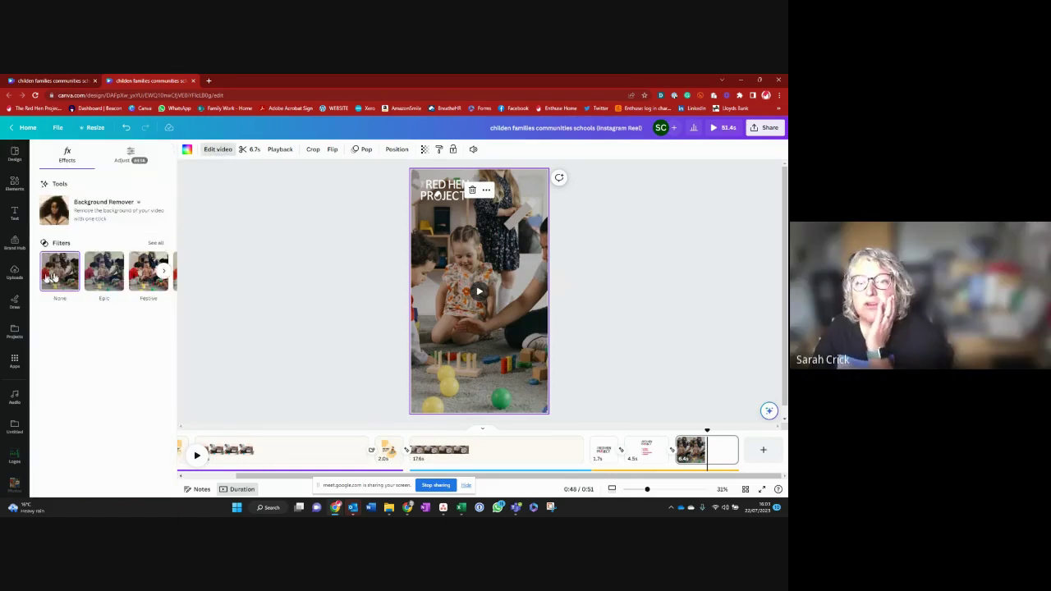
pyautogui.click(163, 273)
pyautogui.click(163, 272)
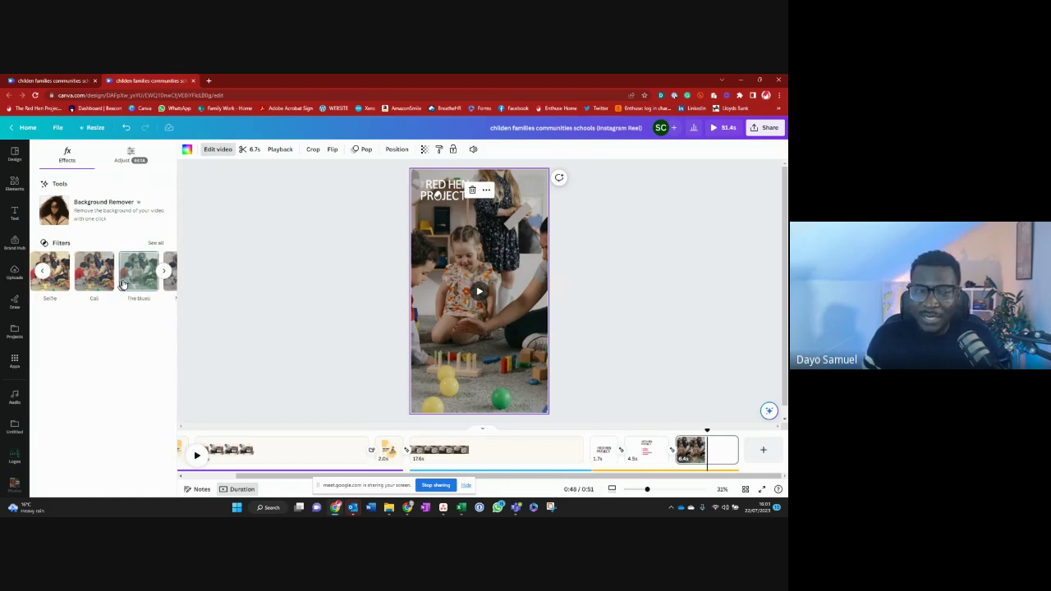
pyautogui.click(132, 283)
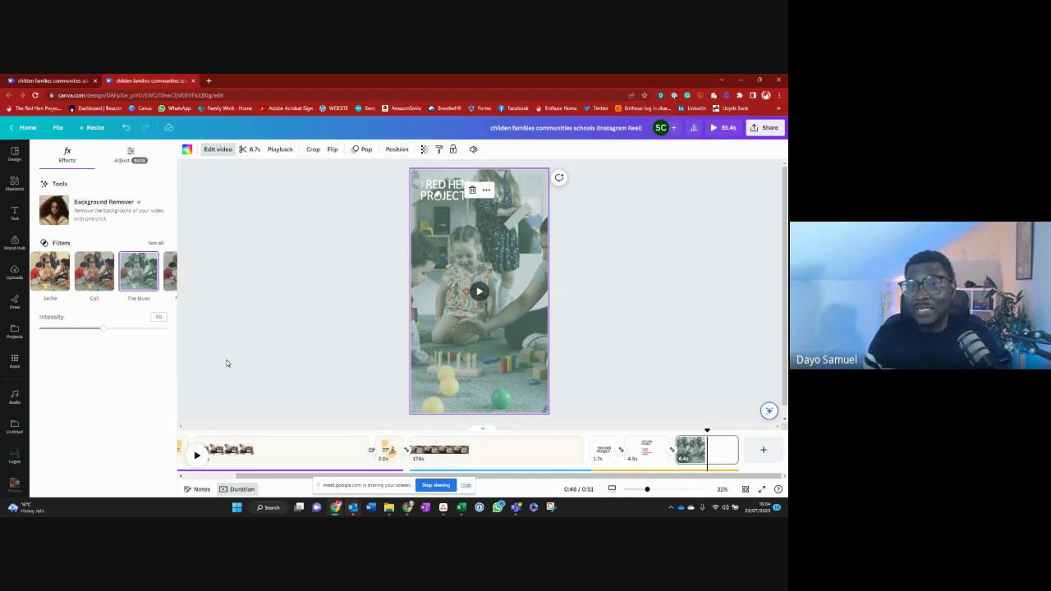
pyautogui.moveTo(105, 331)
pyautogui.mouseDown()
pyautogui.moveTo(129, 328)
pyautogui.moveTo(73, 328)
pyautogui.moveTo(96, 327)
pyautogui.mouseUp()
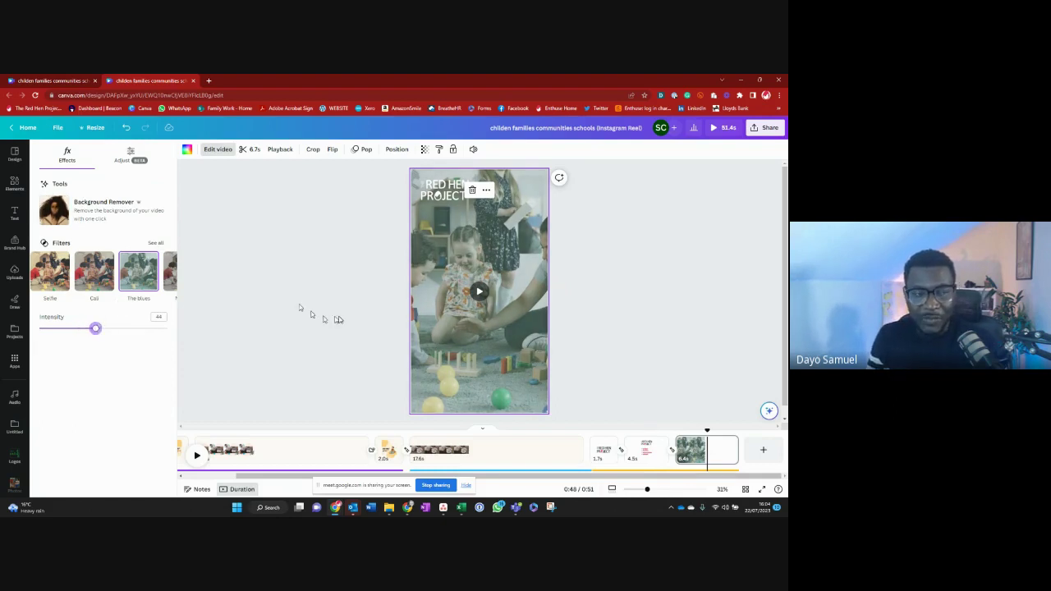
# - Preview the filtered closing video page from its start, and stop sharing the screen
pyautogui.click(484, 293)
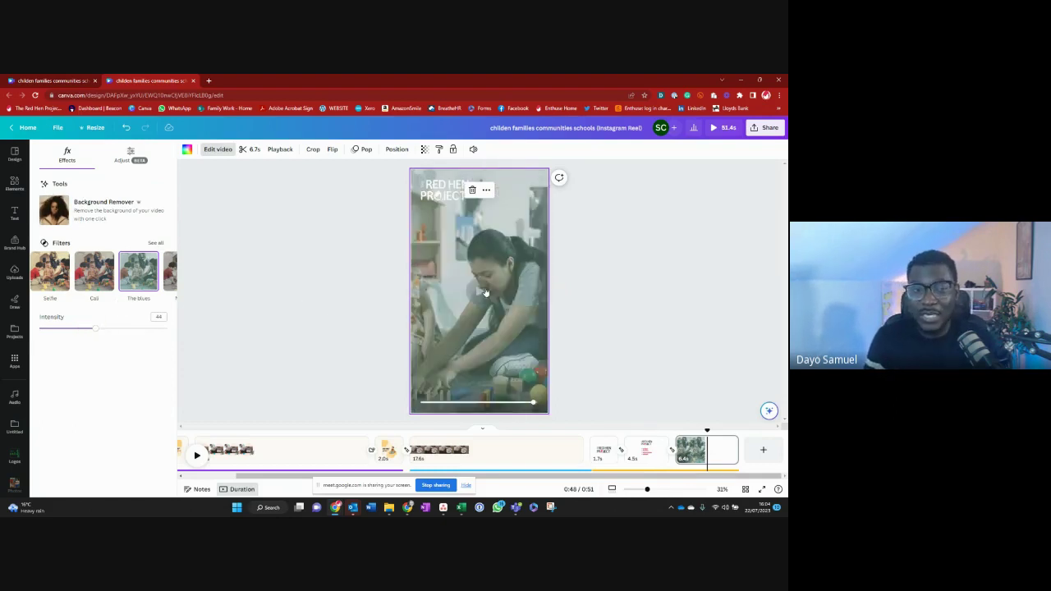
pyautogui.click(484, 293)
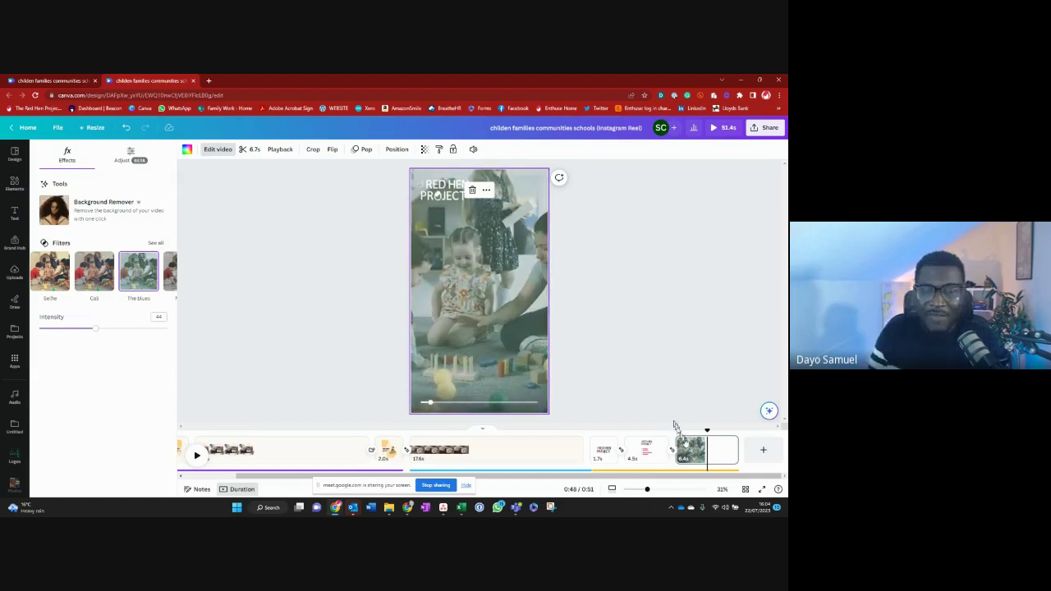
pyautogui.click(677, 467)
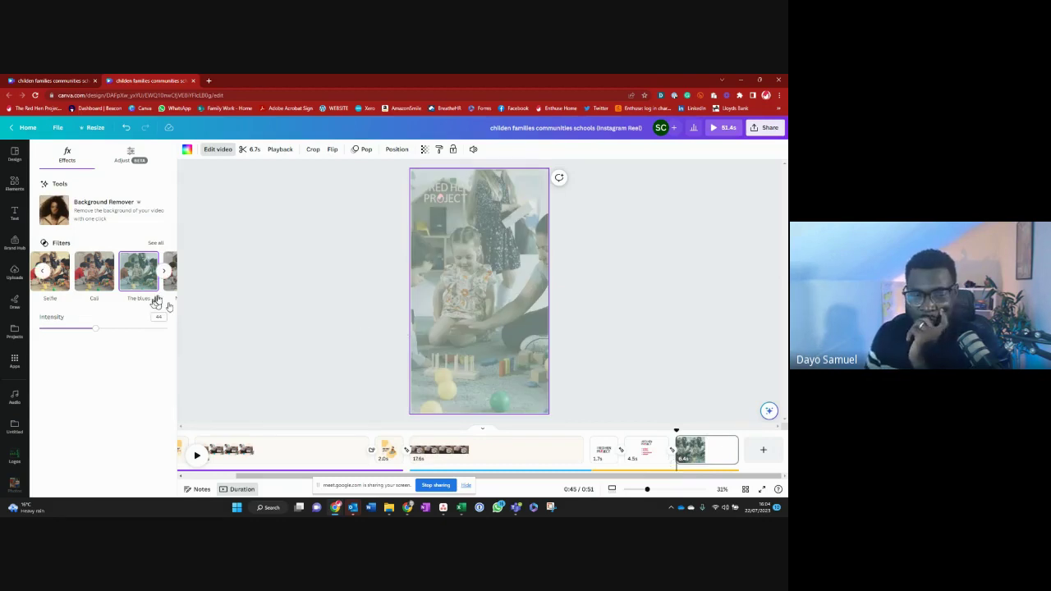
pyautogui.click(198, 455)
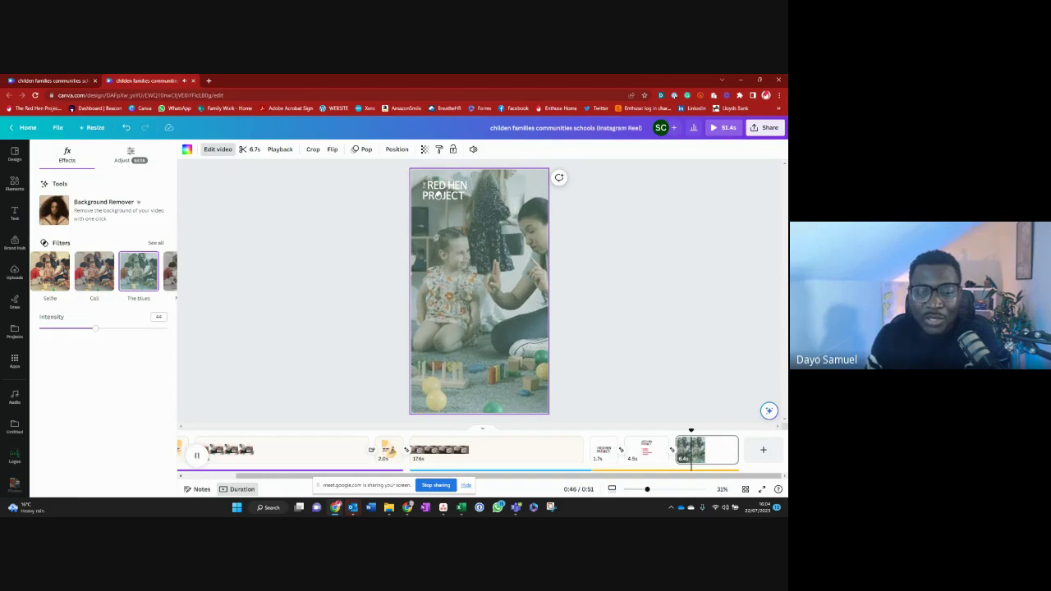
pyautogui.click(197, 455)
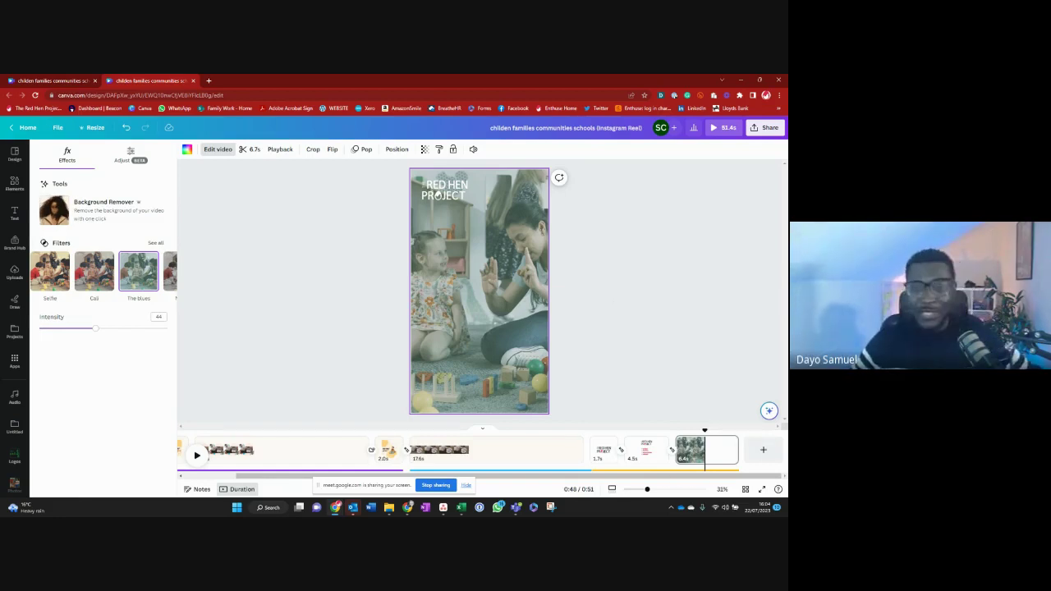
pyautogui.click(436, 486)
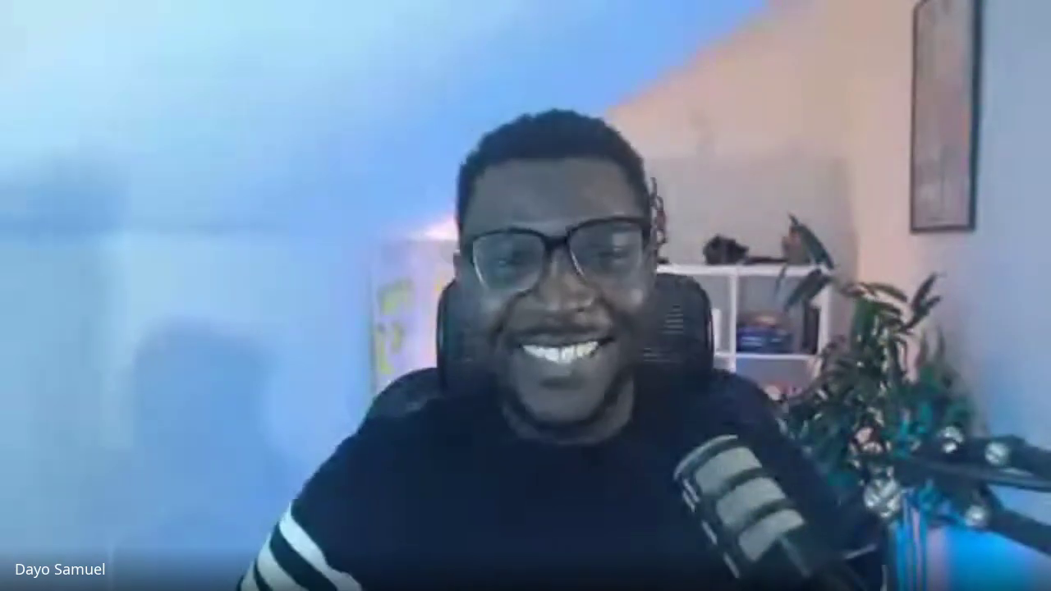